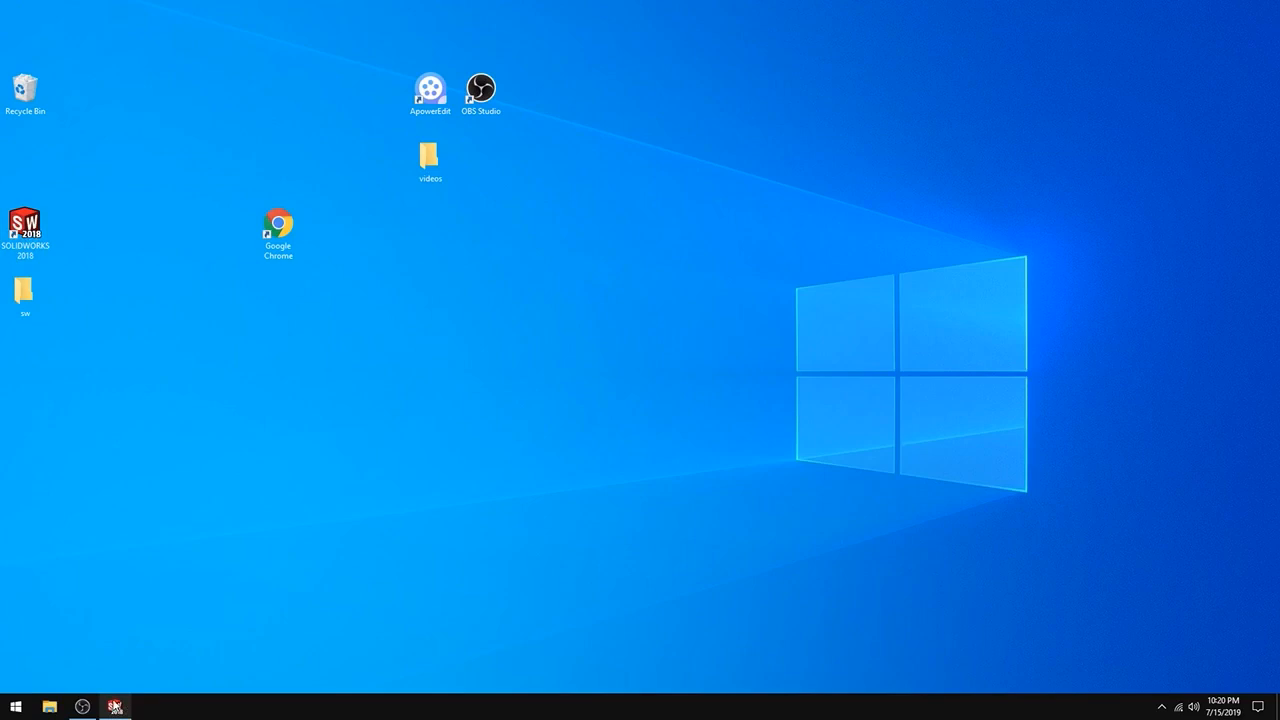
Switch to SOLIDWORKS and create a new part document in a maximized window, keeping the IPS unit system
{"action": "left_click", "coordinate": [115, 706]}
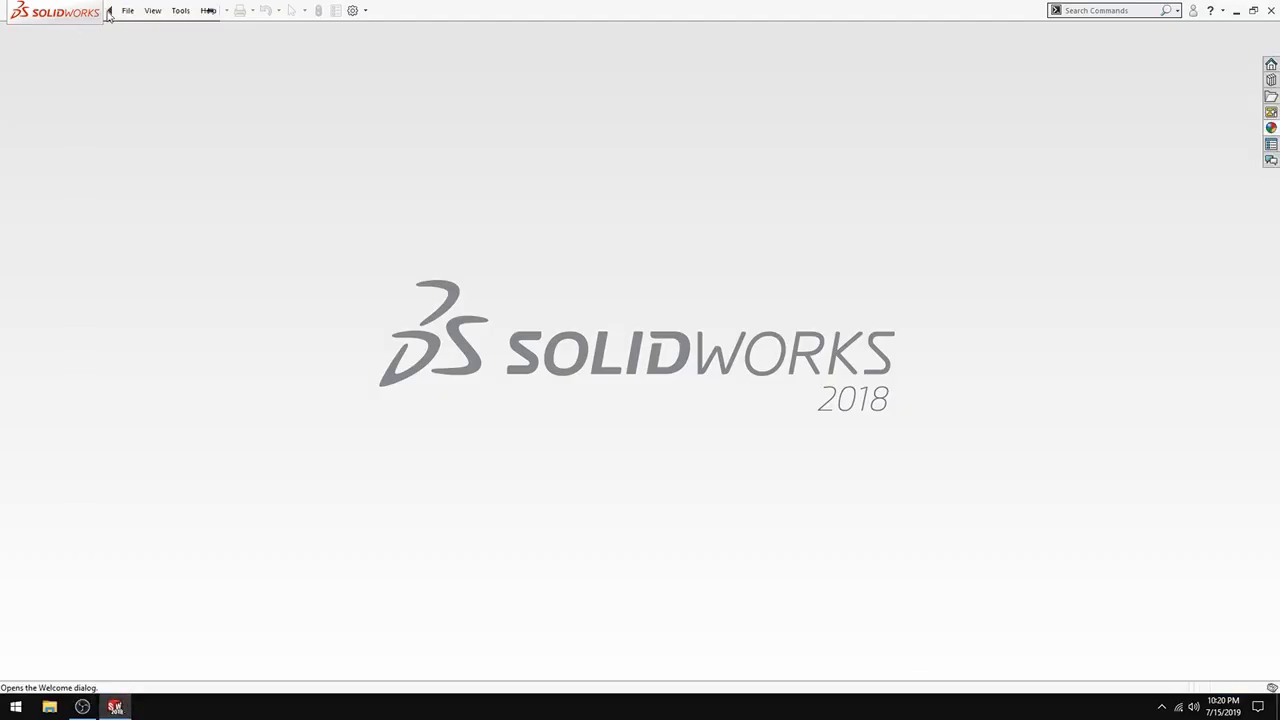
{"action": "left_click", "coordinate": [132, 12]}
{"action": "left_click", "coordinate": [146, 32]}
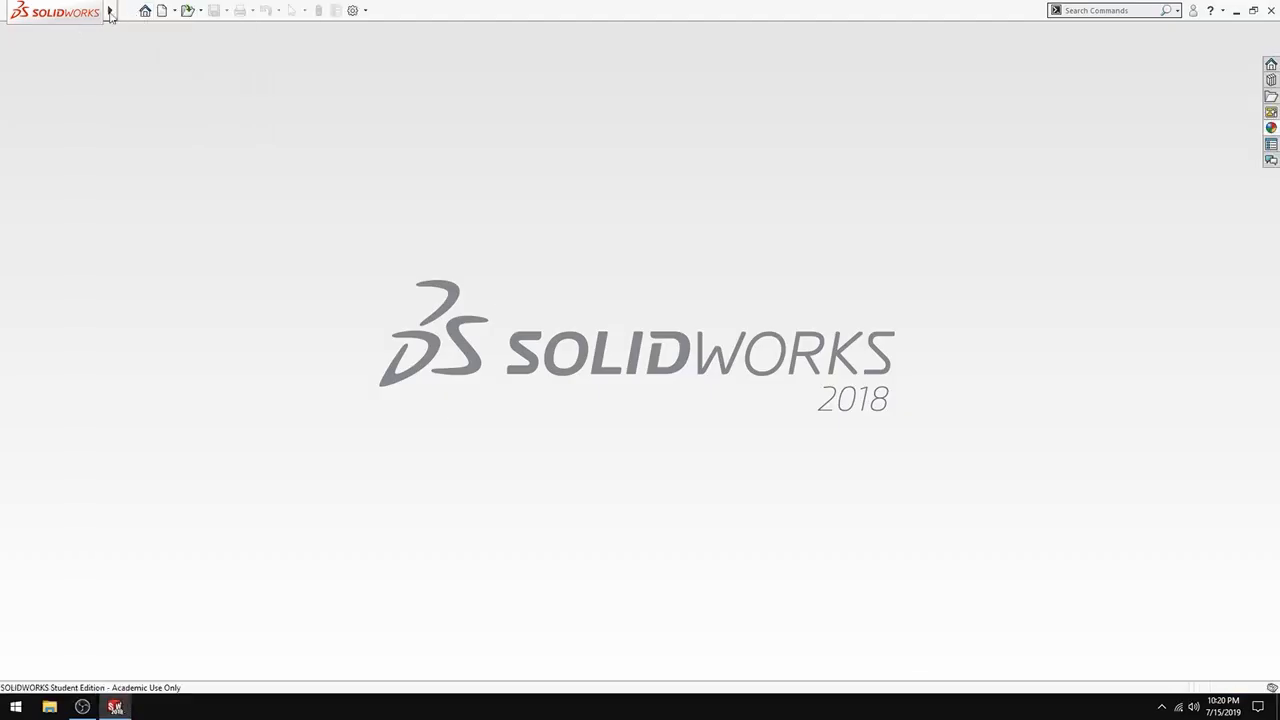
{"action": "left_click", "coordinate": [128, 12]}
{"action": "left_click", "coordinate": [146, 32]}
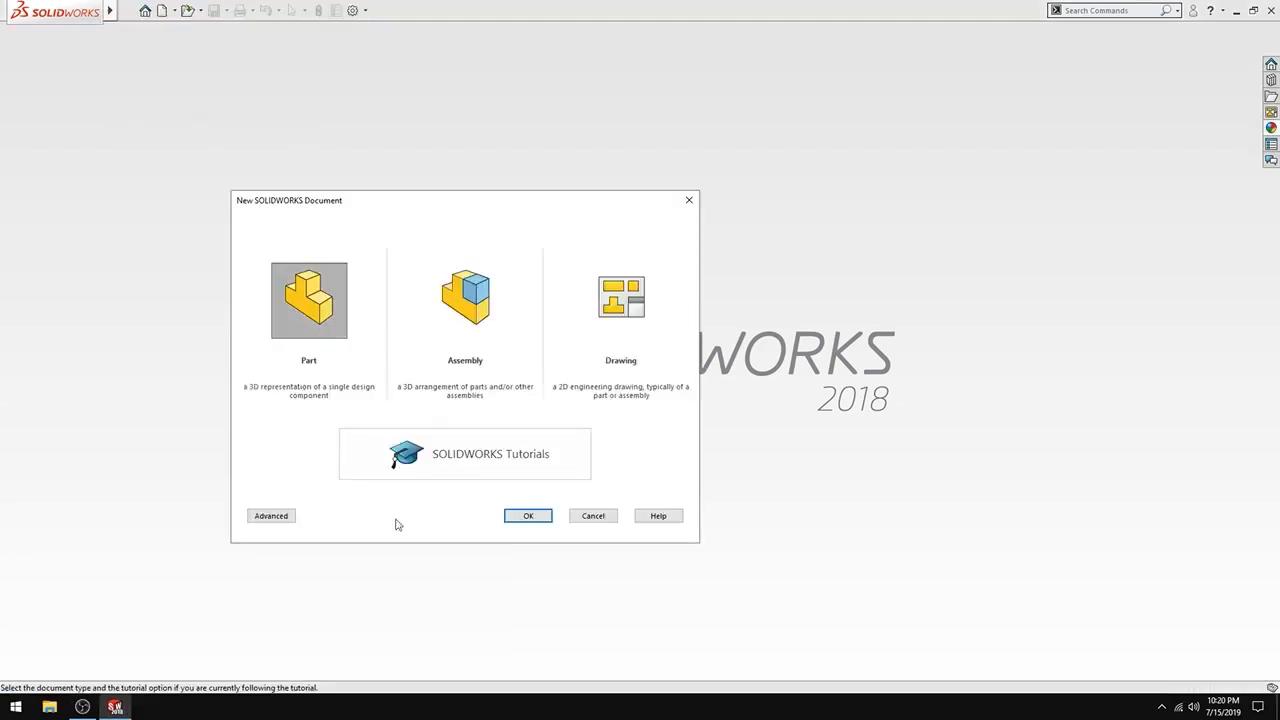
{"action": "left_click", "coordinate": [531, 516]}
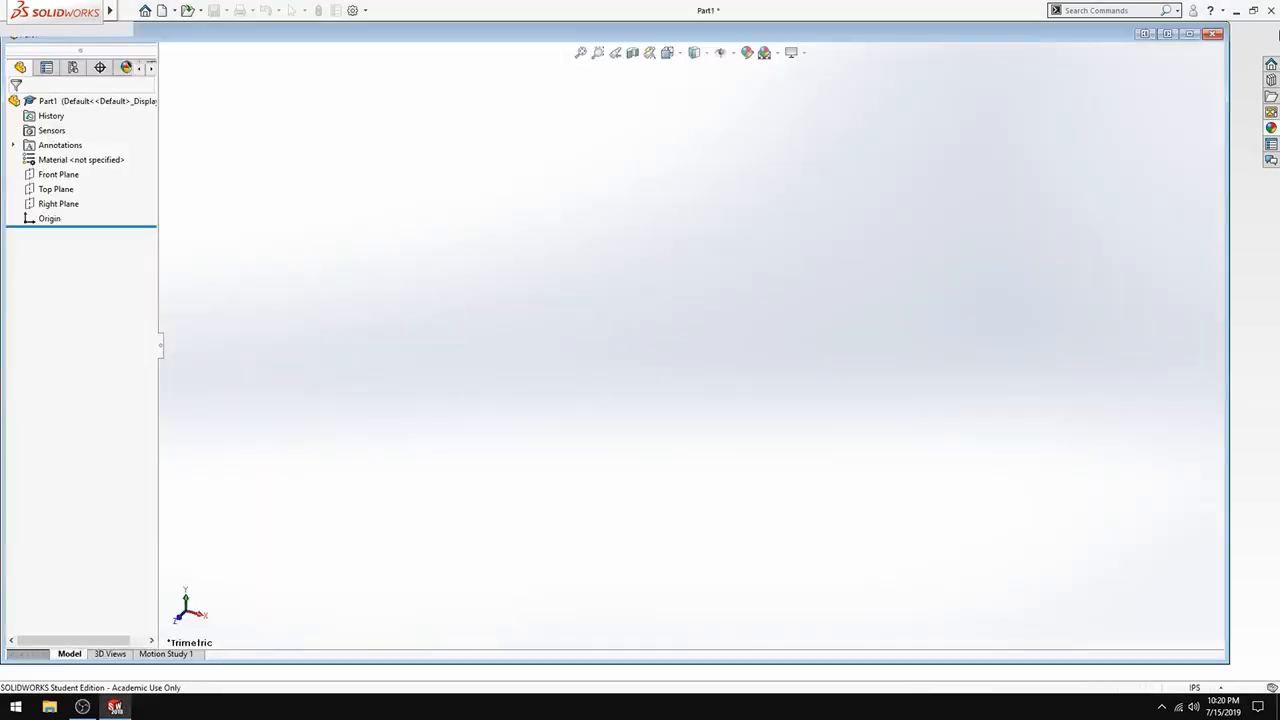
{"action": "left_click", "coordinate": [1190, 36]}
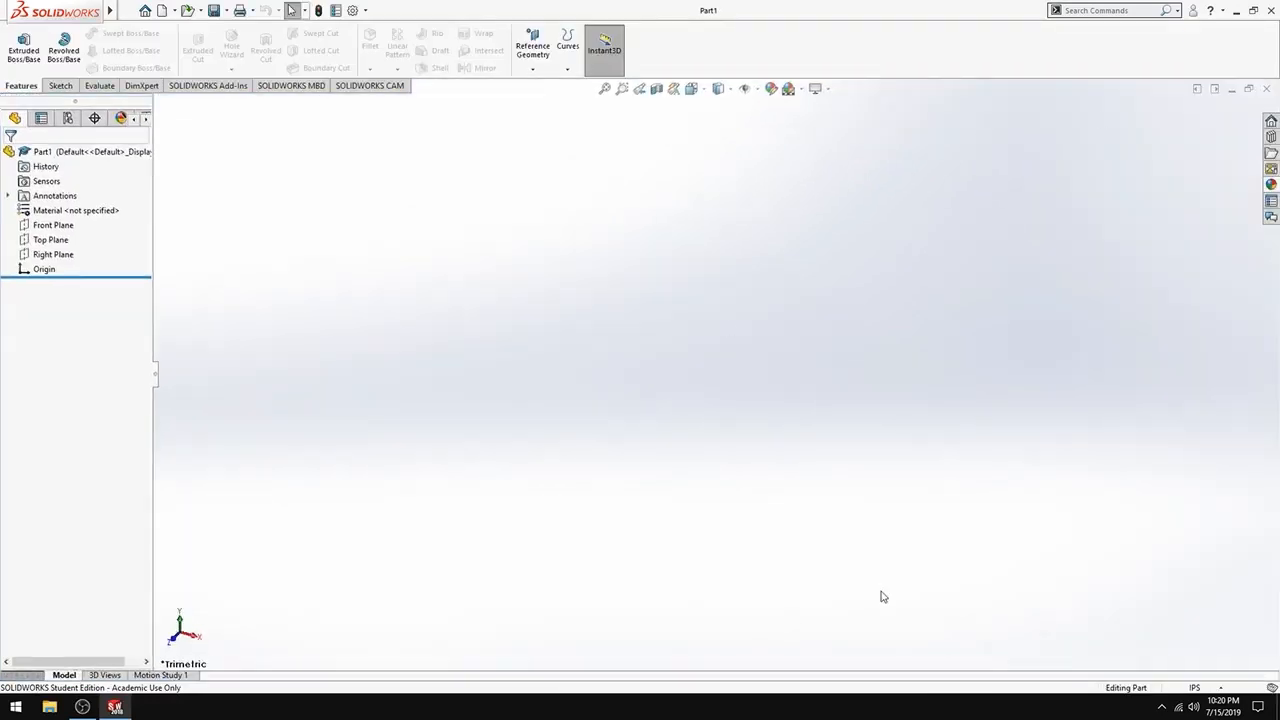
{"action": "left_click", "coordinate": [1220, 690]}
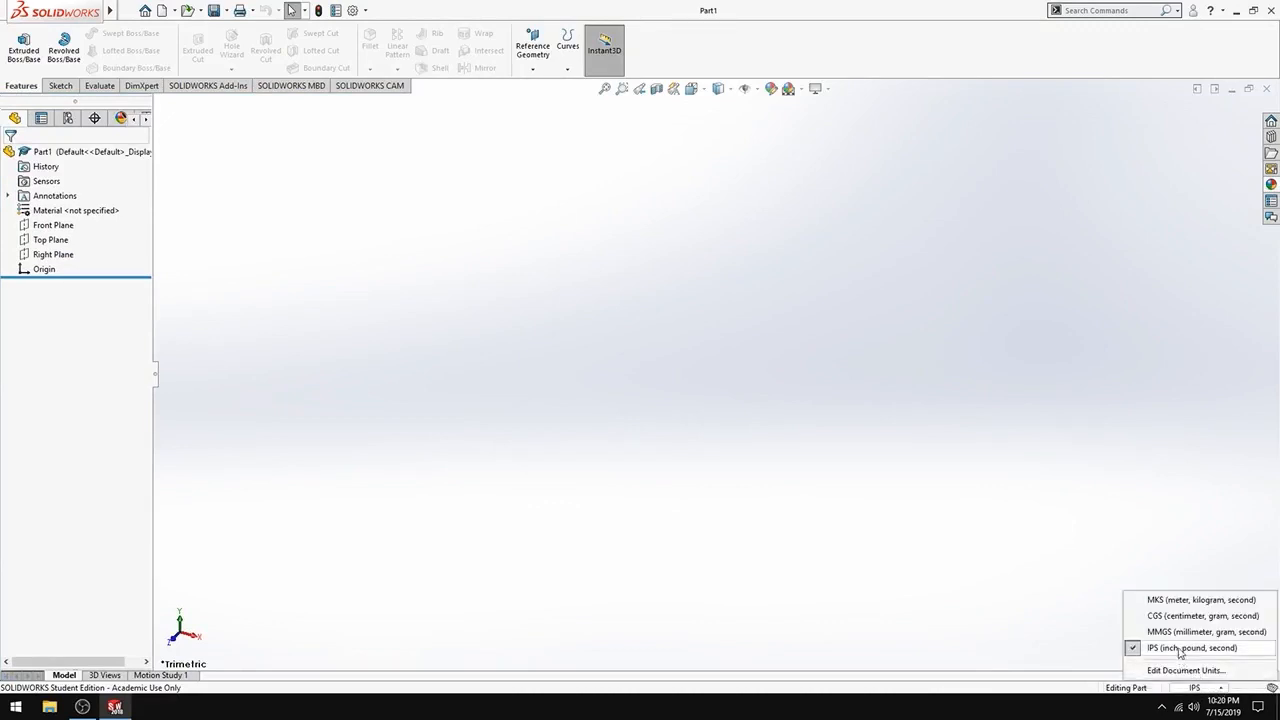
{"action": "left_click", "coordinate": [1218, 690]}
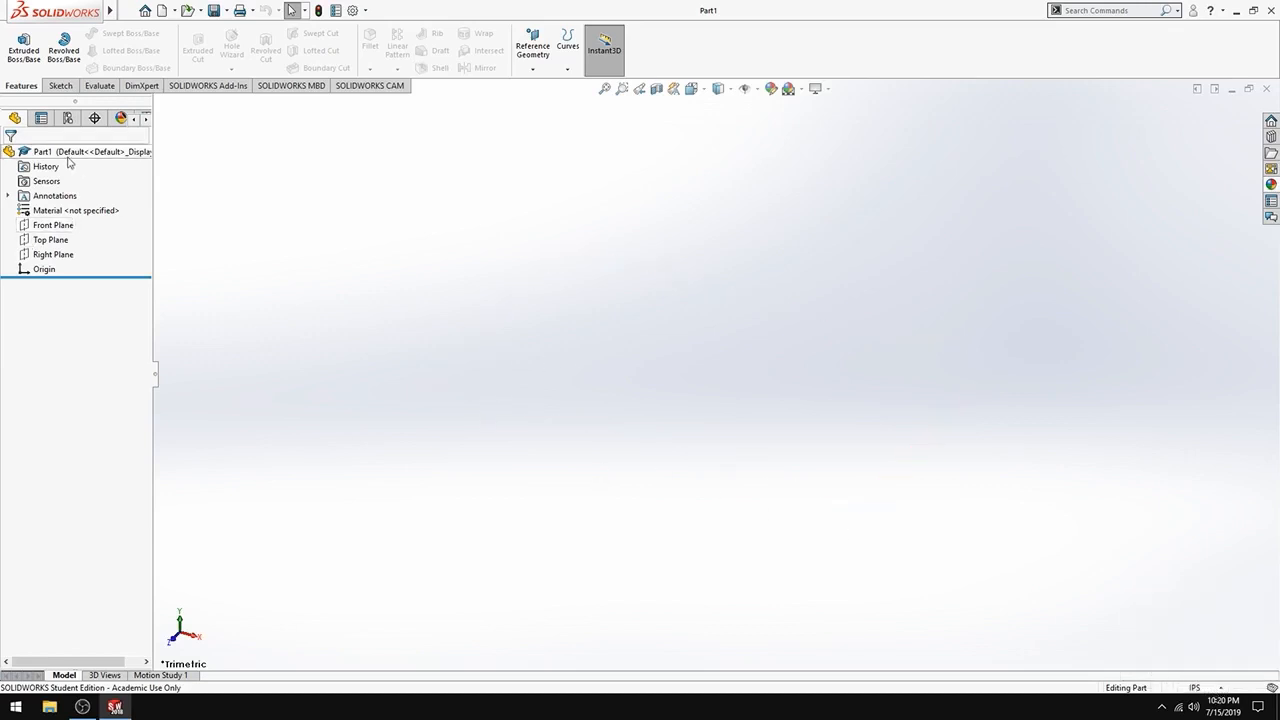
Start an extruded boss on the Front Plane and sketch a corner rectangle from the origin, about 2.83 by 2.23 in
{"action": "left_click", "coordinate": [22, 55]}
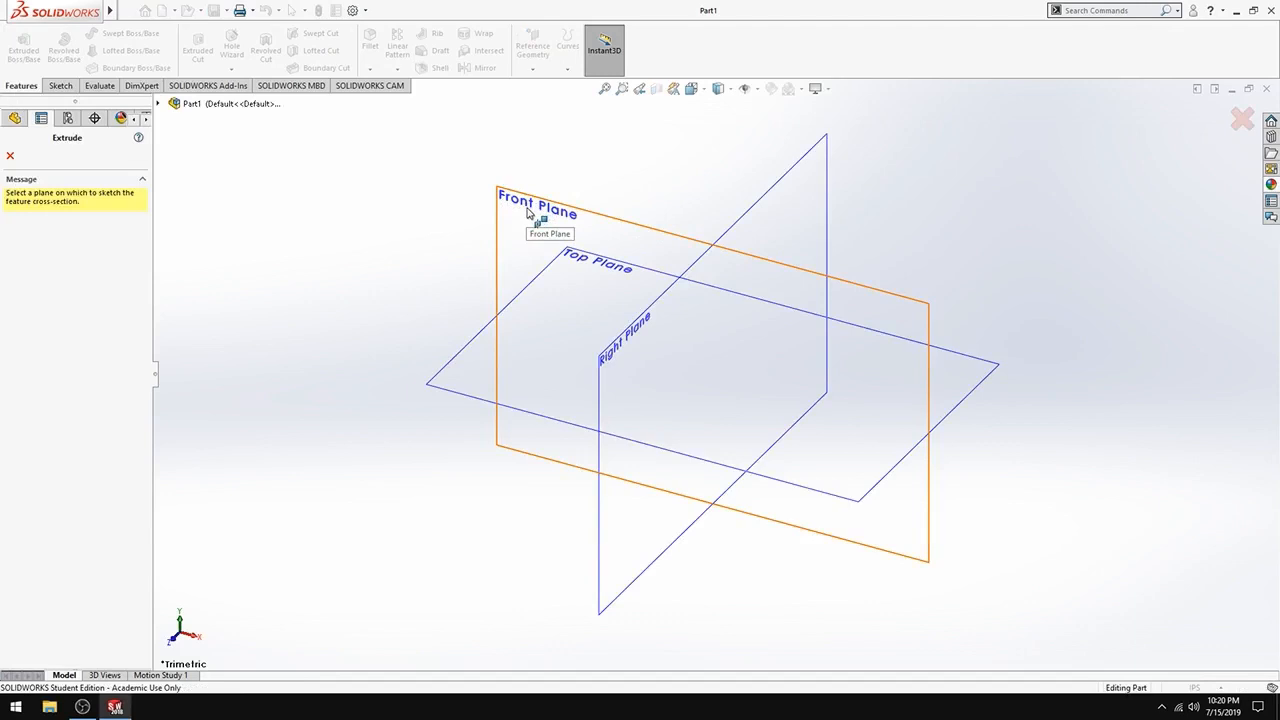
{"action": "left_click", "coordinate": [528, 212]}
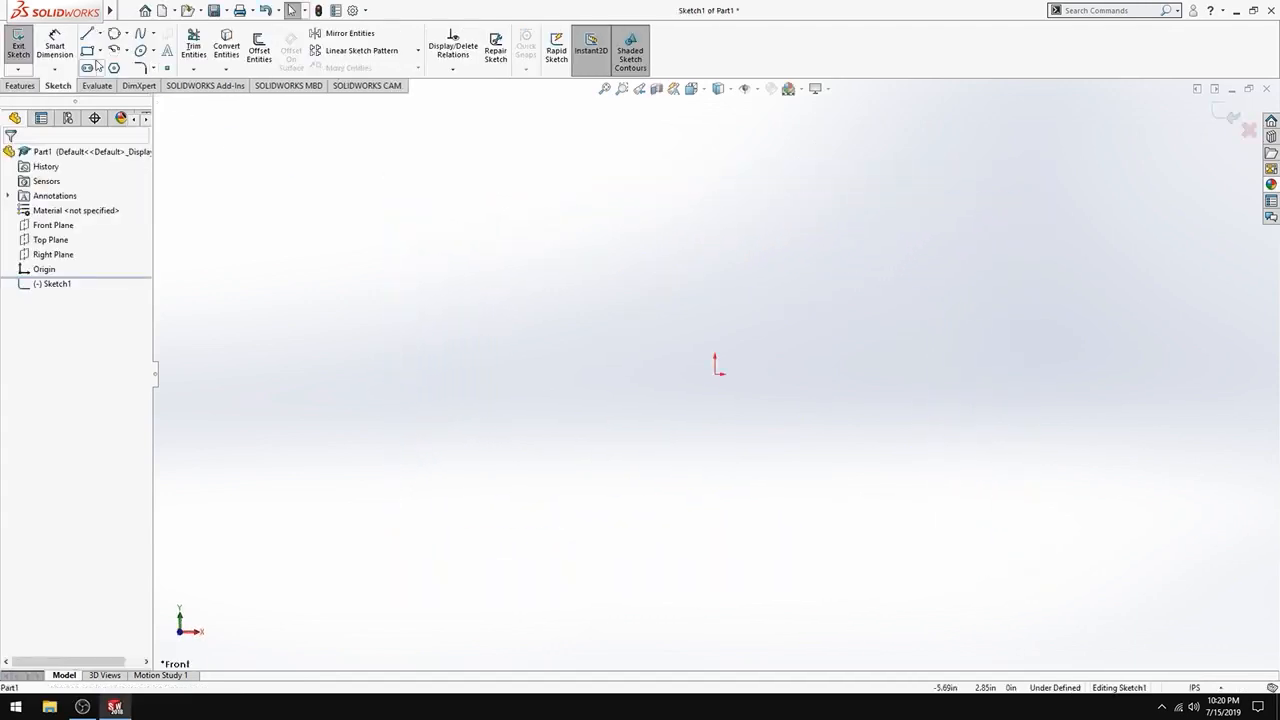
{"action": "left_click", "coordinate": [88, 50]}
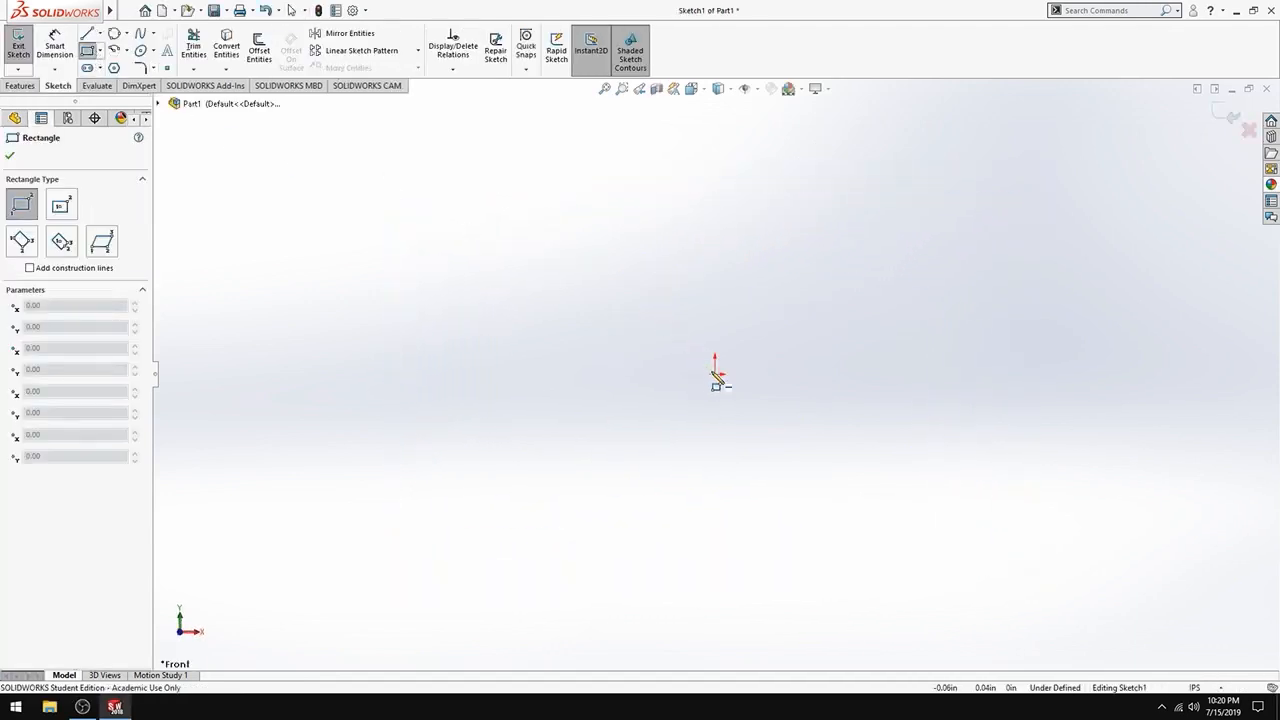
{"action": "left_click_drag", "start_coordinate": [715, 374], "coordinate": [977, 167]}
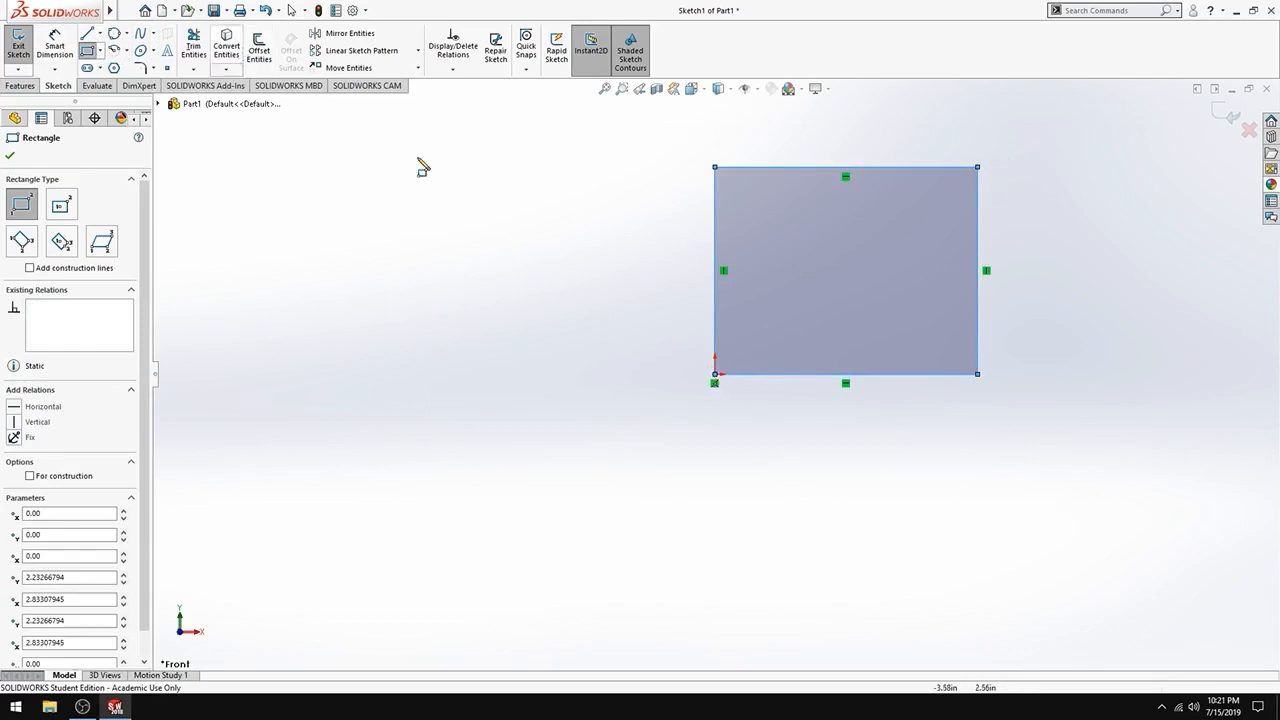
Dimension the rectangle's height and width to 2 in each with Smart Dimension
{"action": "left_click", "coordinate": [55, 45]}
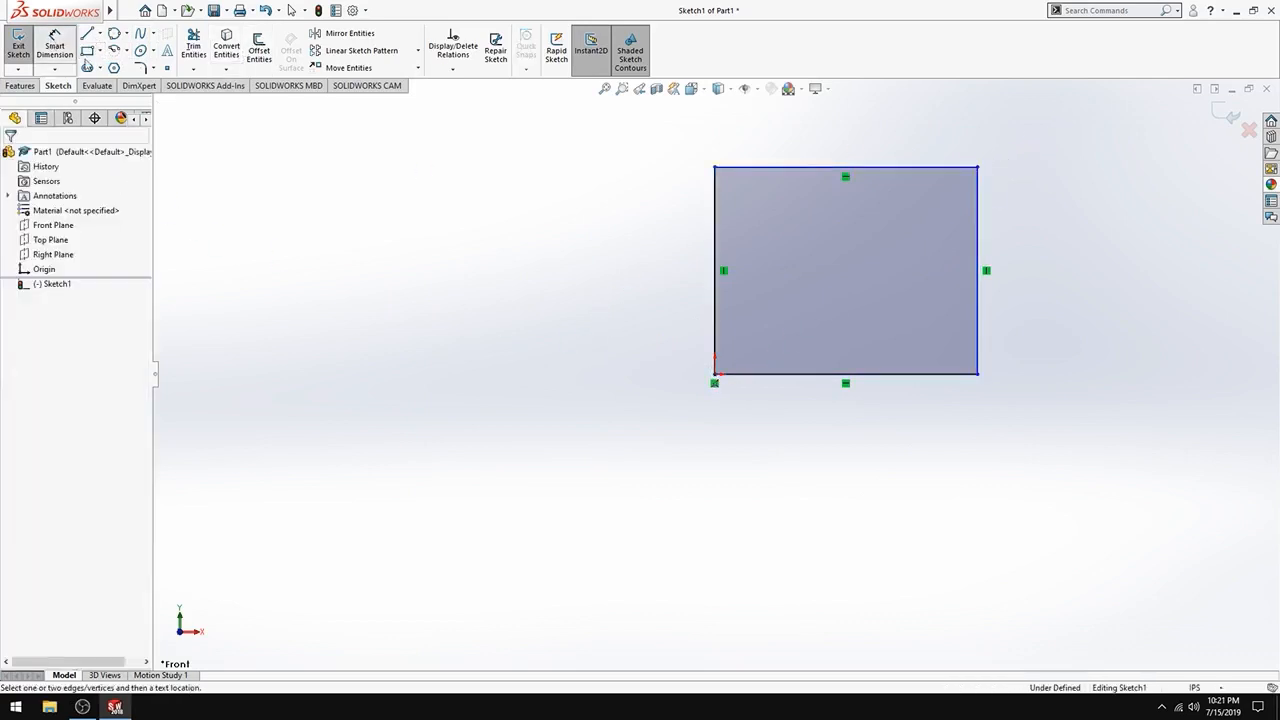
{"action": "left_click", "coordinate": [714, 244]}
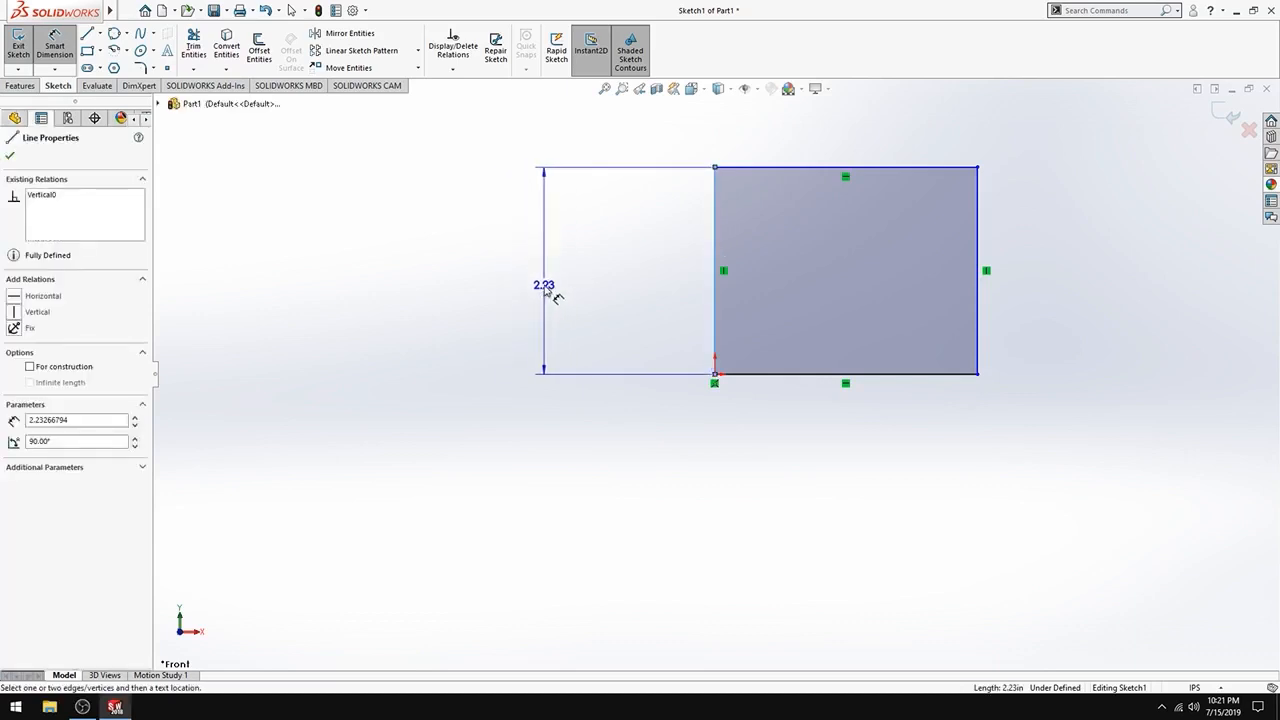
{"action": "left_click", "coordinate": [550, 294]}
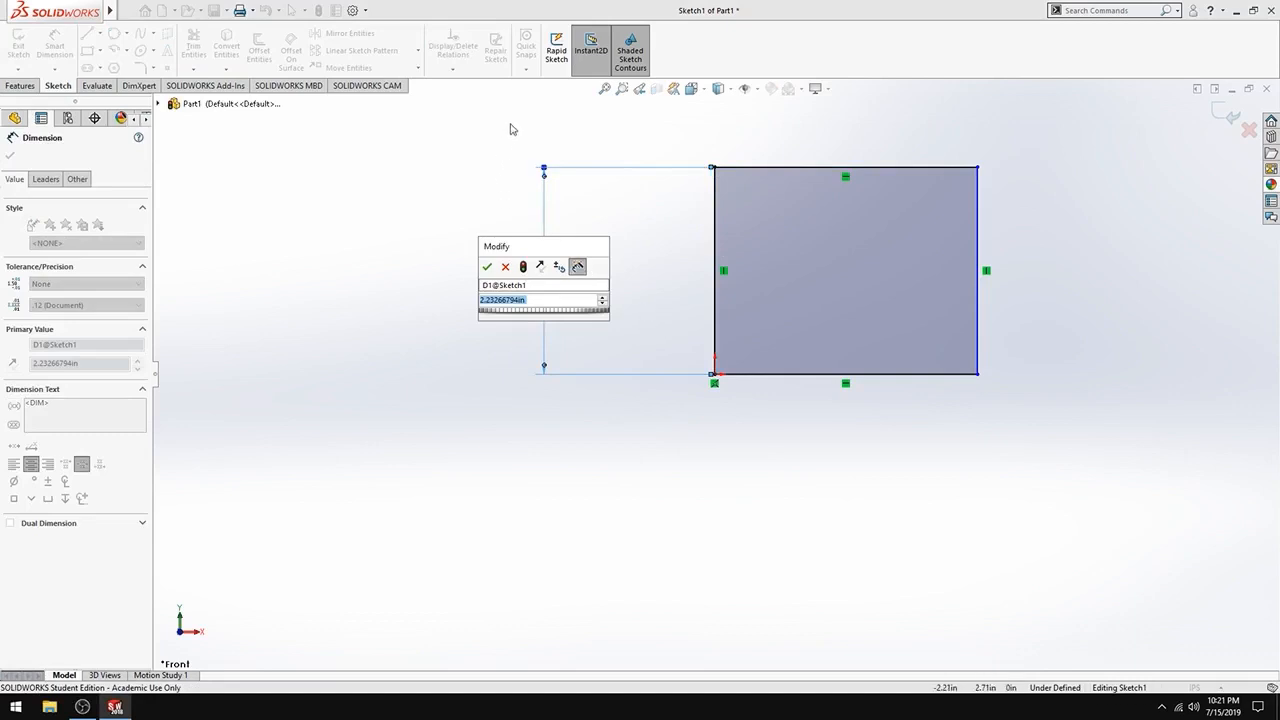
{"action": "type", "text": "2"}
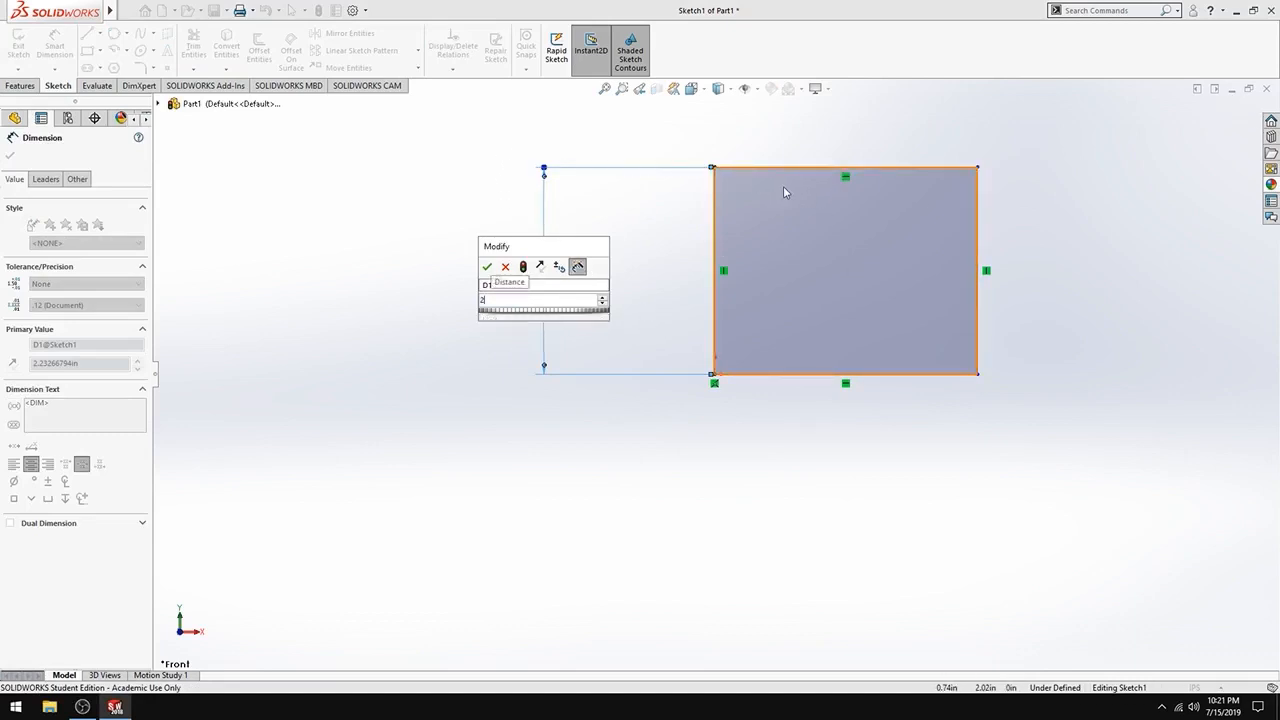
{"action": "key", "text": "Return"}
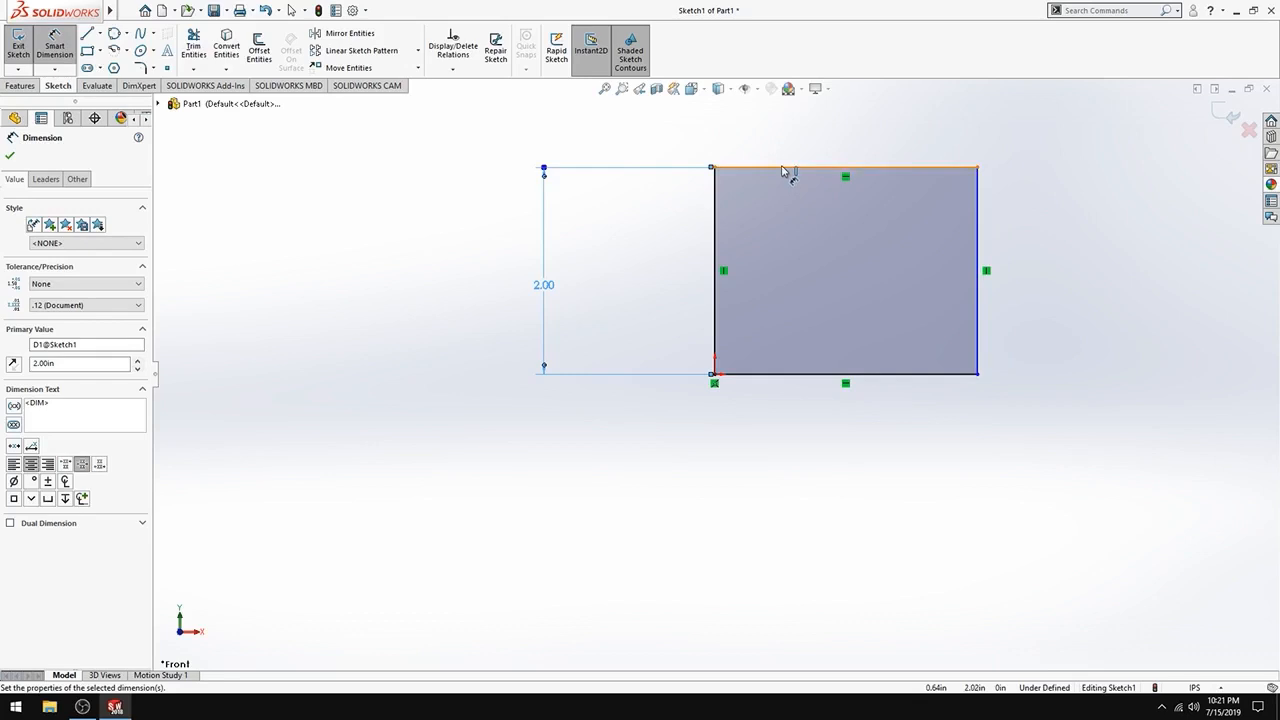
{"action": "left_click", "coordinate": [788, 167]}
{"action": "left_click", "coordinate": [825, 152]}
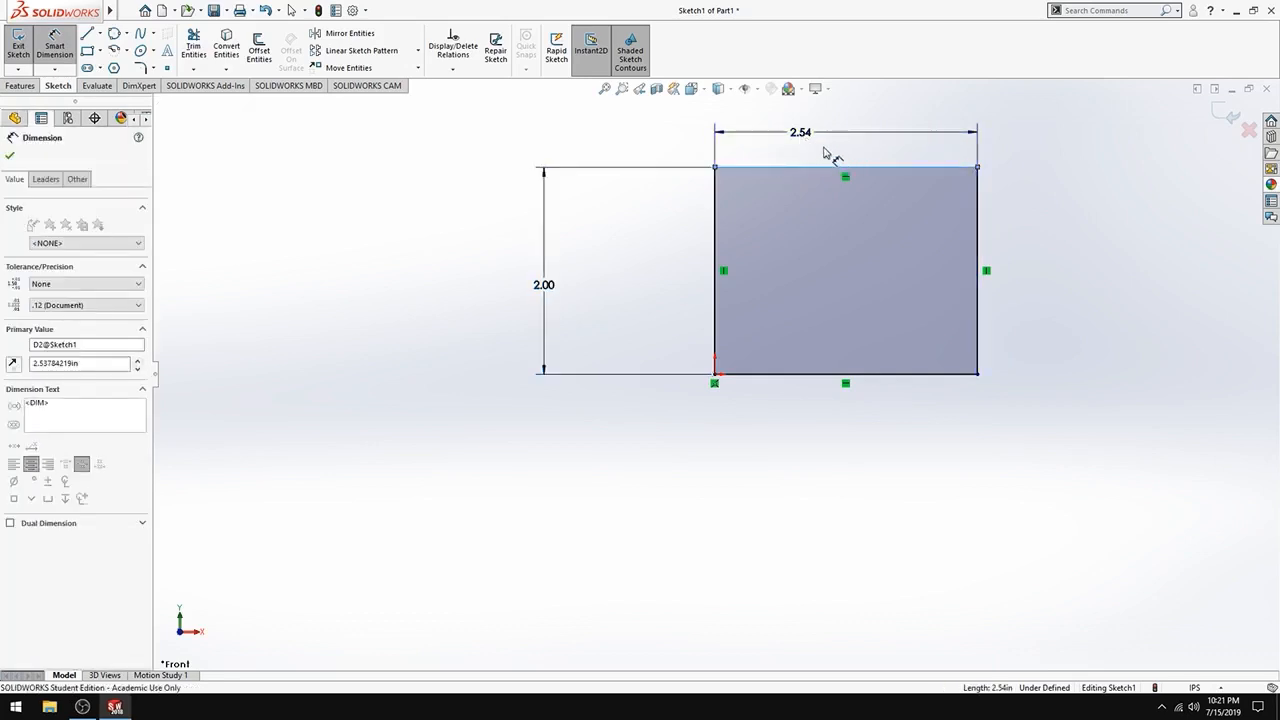
{"action": "type", "text": "2"}
{"action": "key", "text": "Return"}
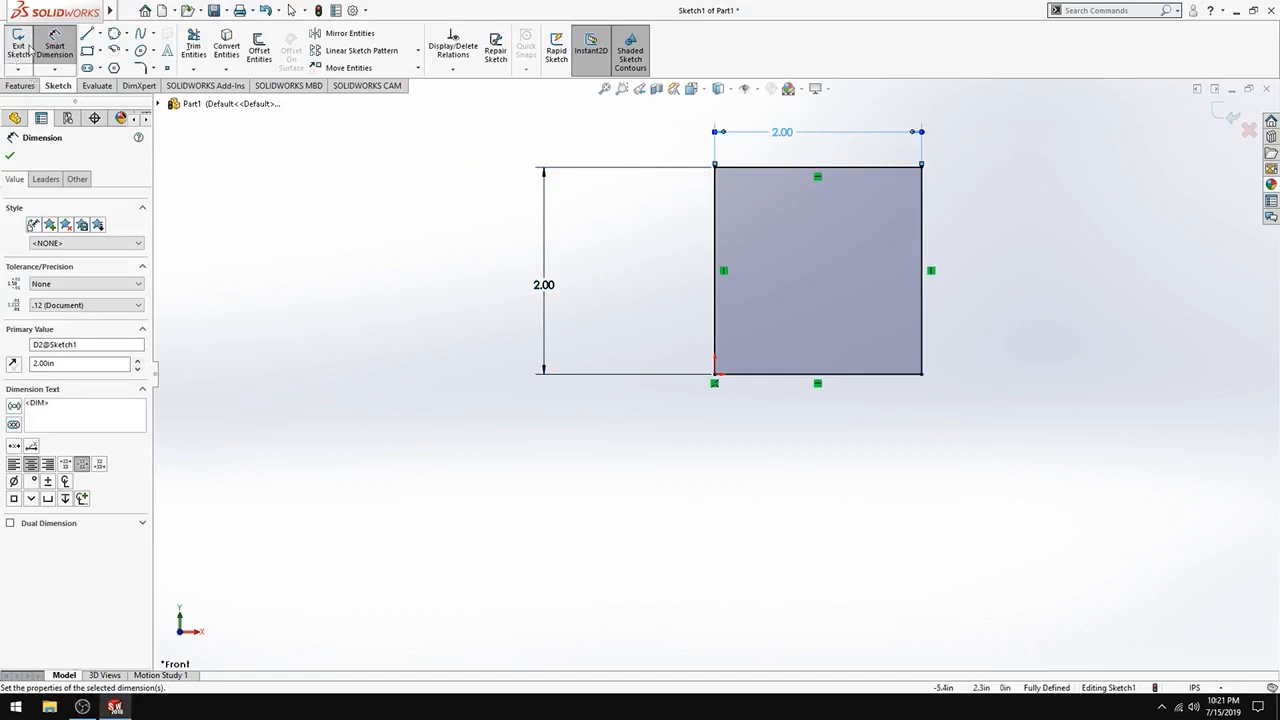
{"action": "key", "text": "Escape"}
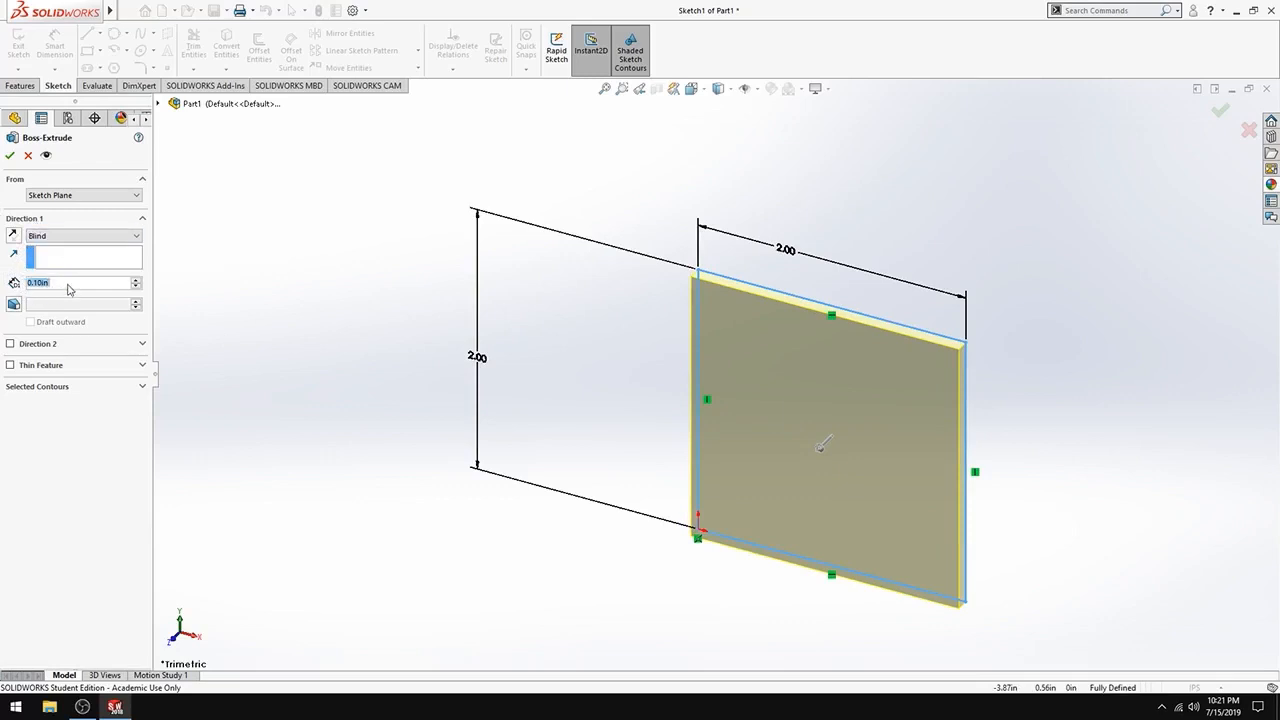
Extrude the square sketch as a blind boss to a depth of 0.25 in
{"action": "type", "text": ".25"}
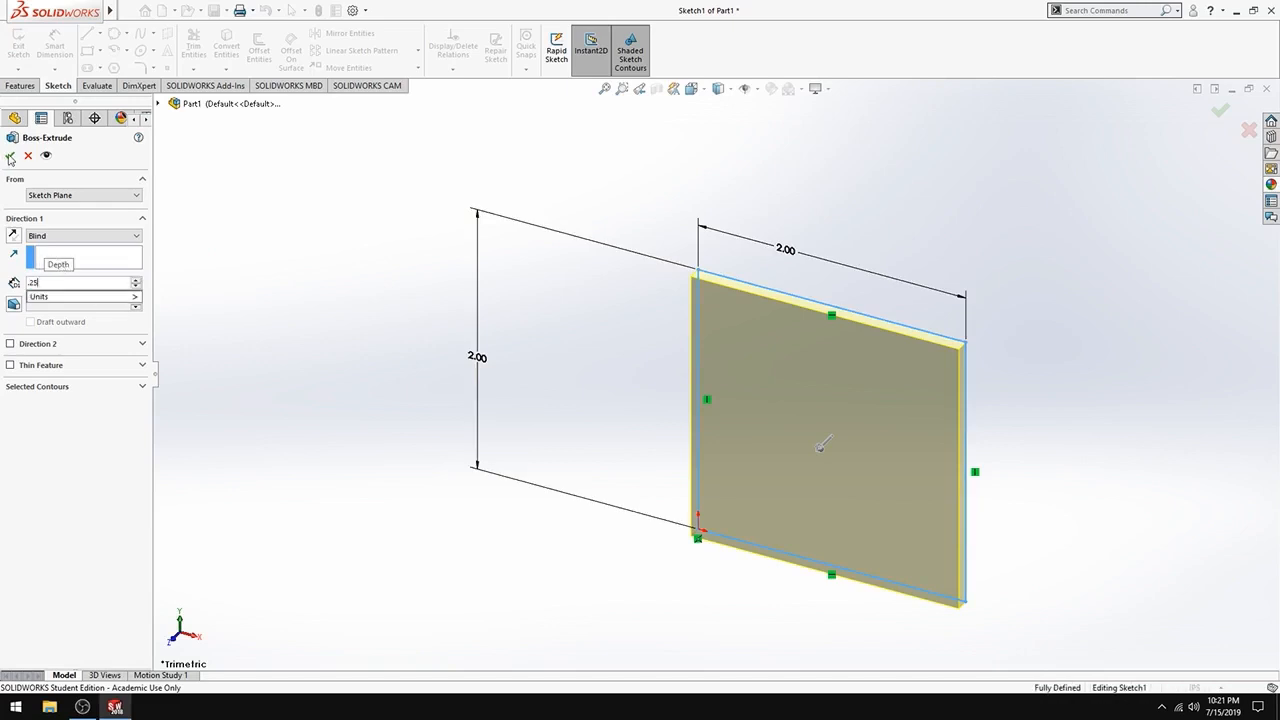
{"action": "key", "text": "Return"}
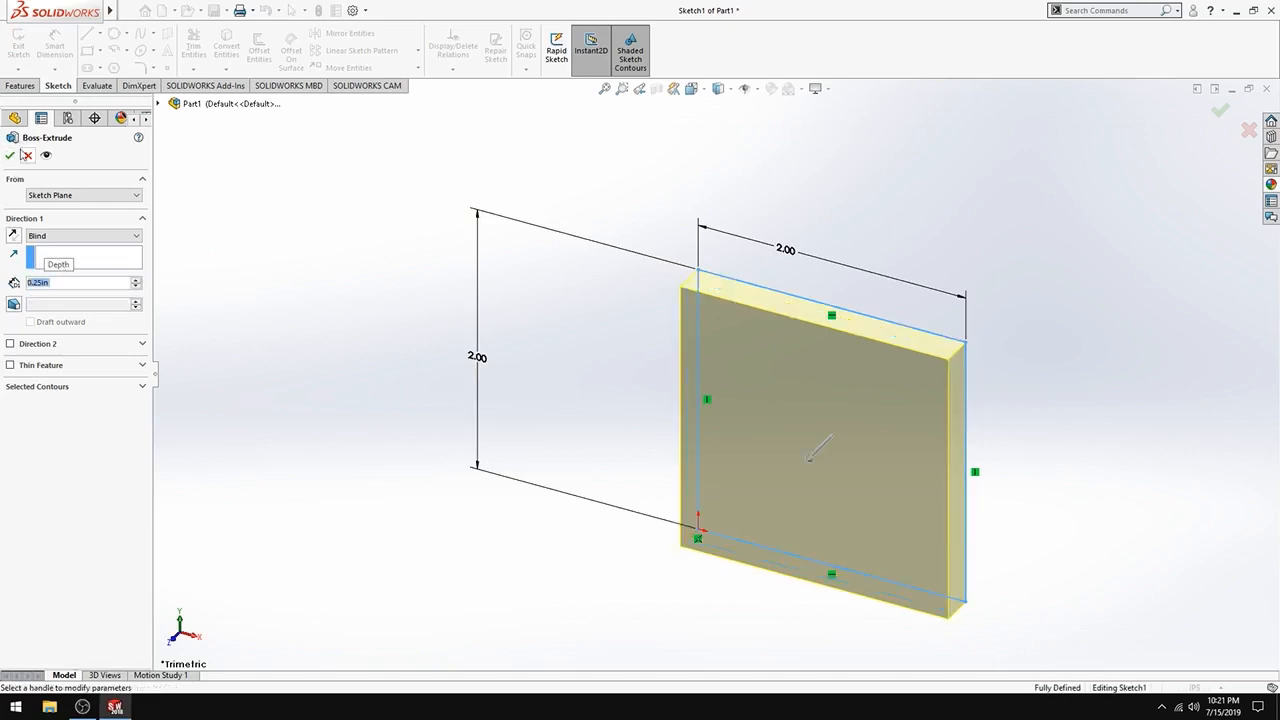
{"action": "left_click", "coordinate": [9, 157]}
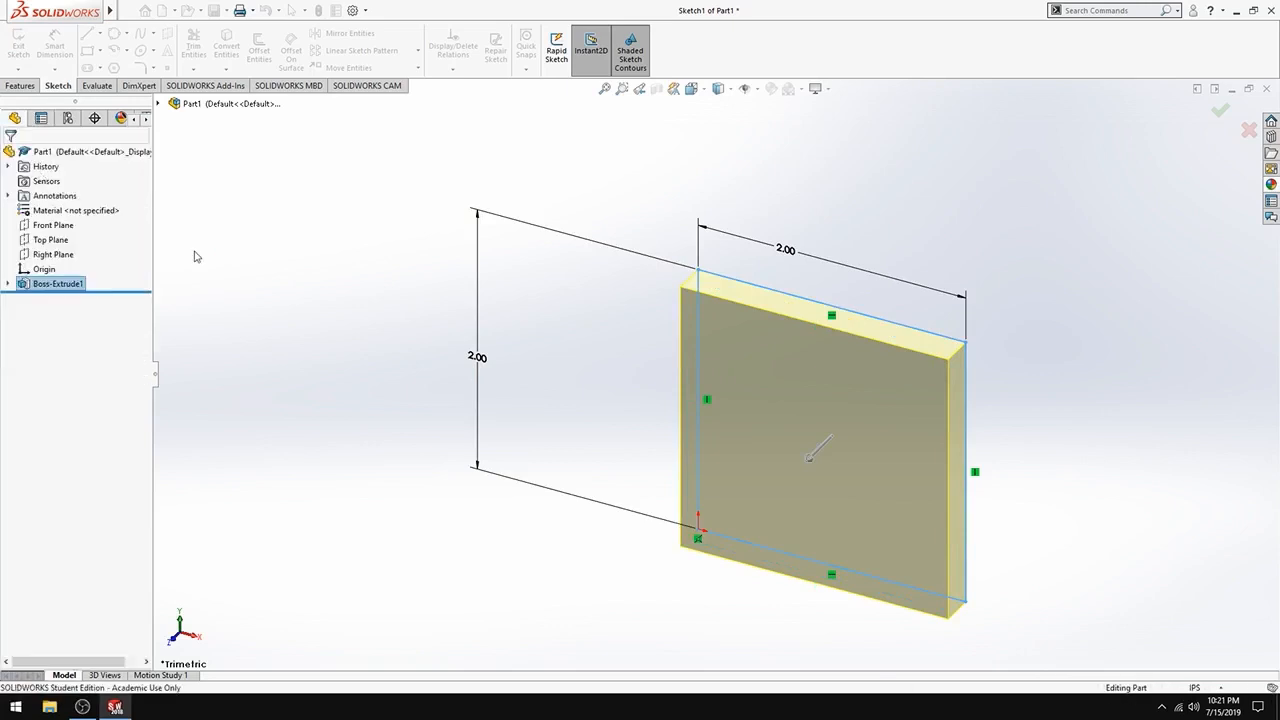
{"action": "scroll", "coordinate": [828, 470], "scroll_direction": "up", "scroll_amount": 3}
{"action": "scroll", "coordinate": [786, 488], "scroll_direction": "down", "scroll_amount": 2}
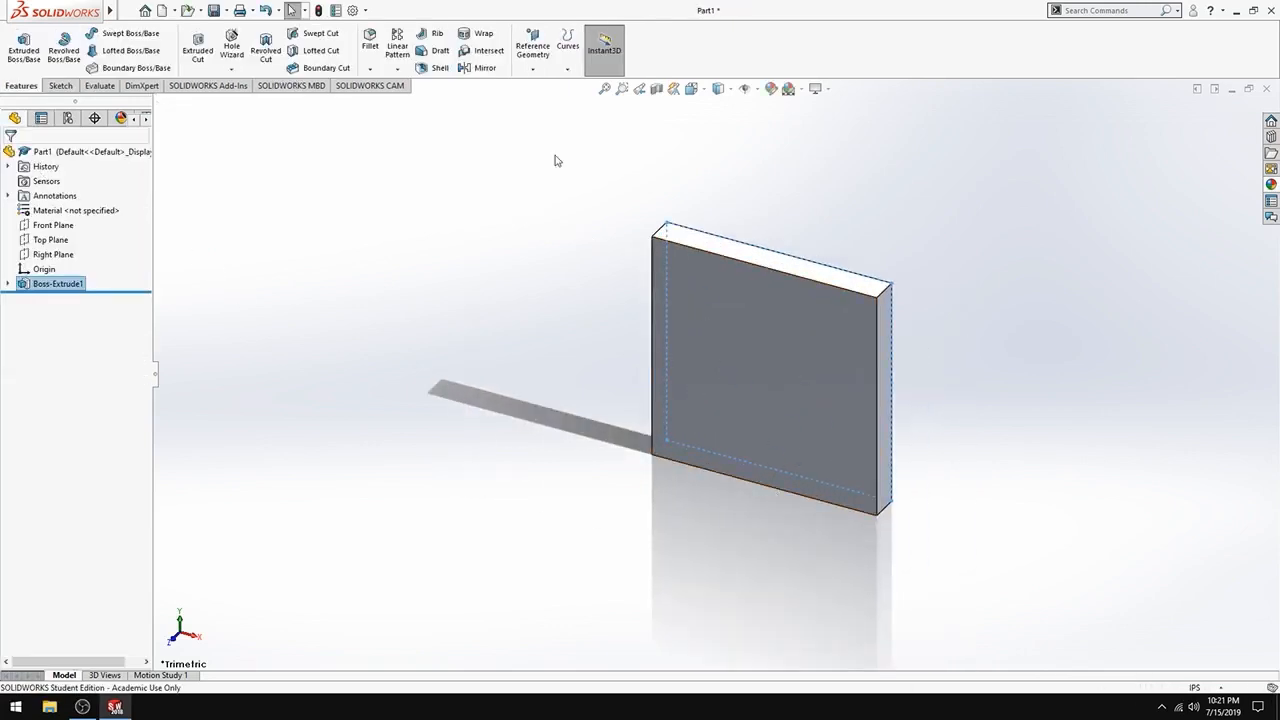
Orient the model to the Front view so the square plate faces straight on
{"action": "left_click", "coordinate": [691, 89]}
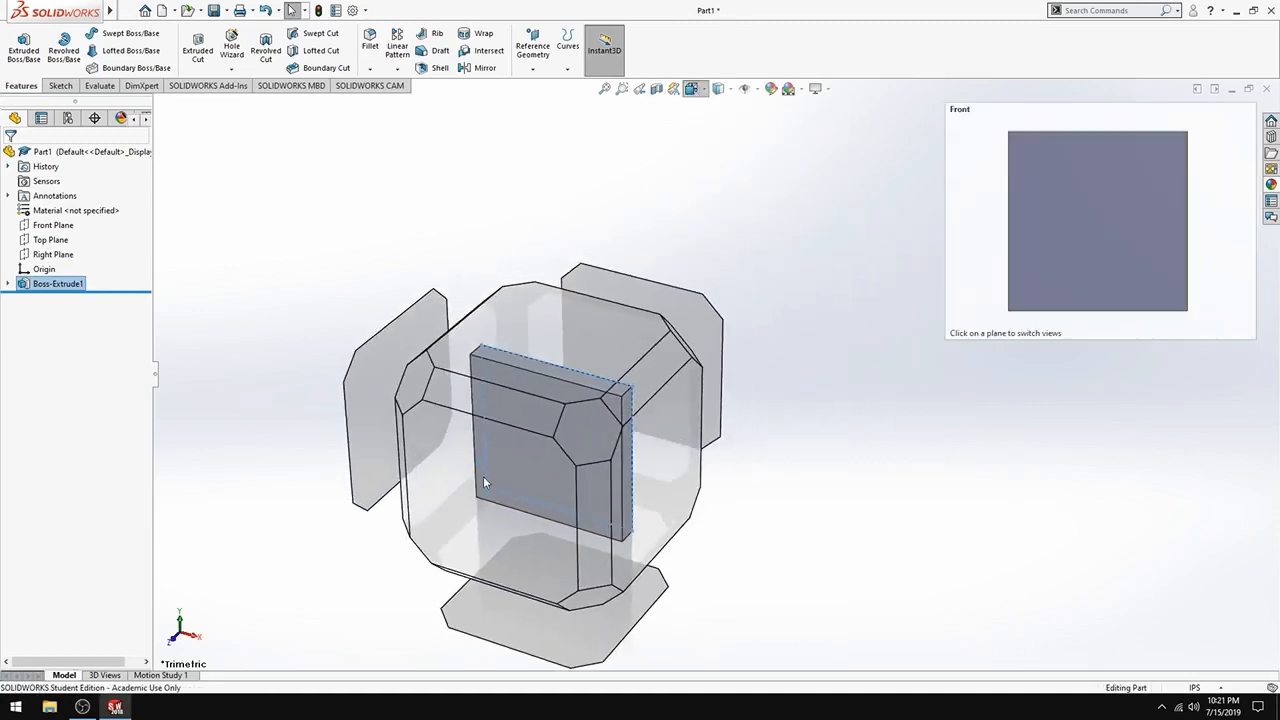
{"action": "left_click", "coordinate": [483, 478]}
{"action": "scroll", "coordinate": [738, 378], "scroll_direction": "up", "scroll_amount": 1}
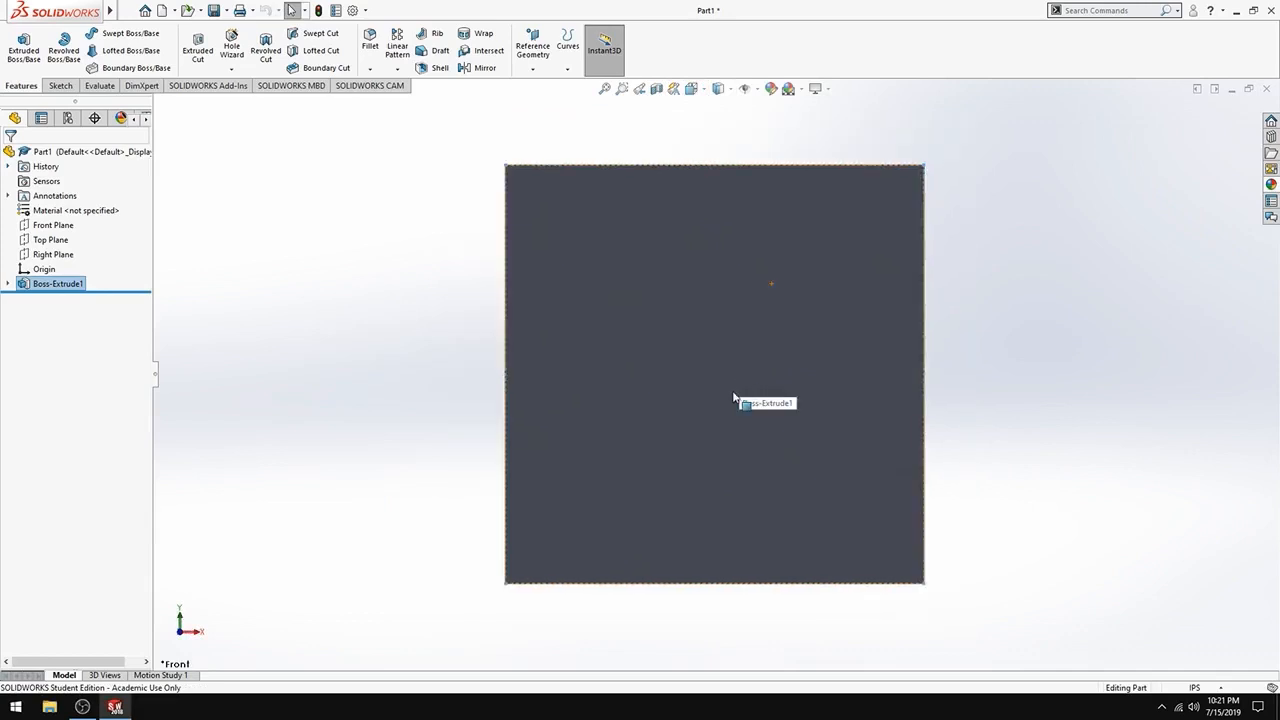
Switch to Google Chrome and search Google Images for "guitar"
{"action": "left_click", "coordinate": [115, 707]}
{"action": "double_click", "coordinate": [279, 235]}
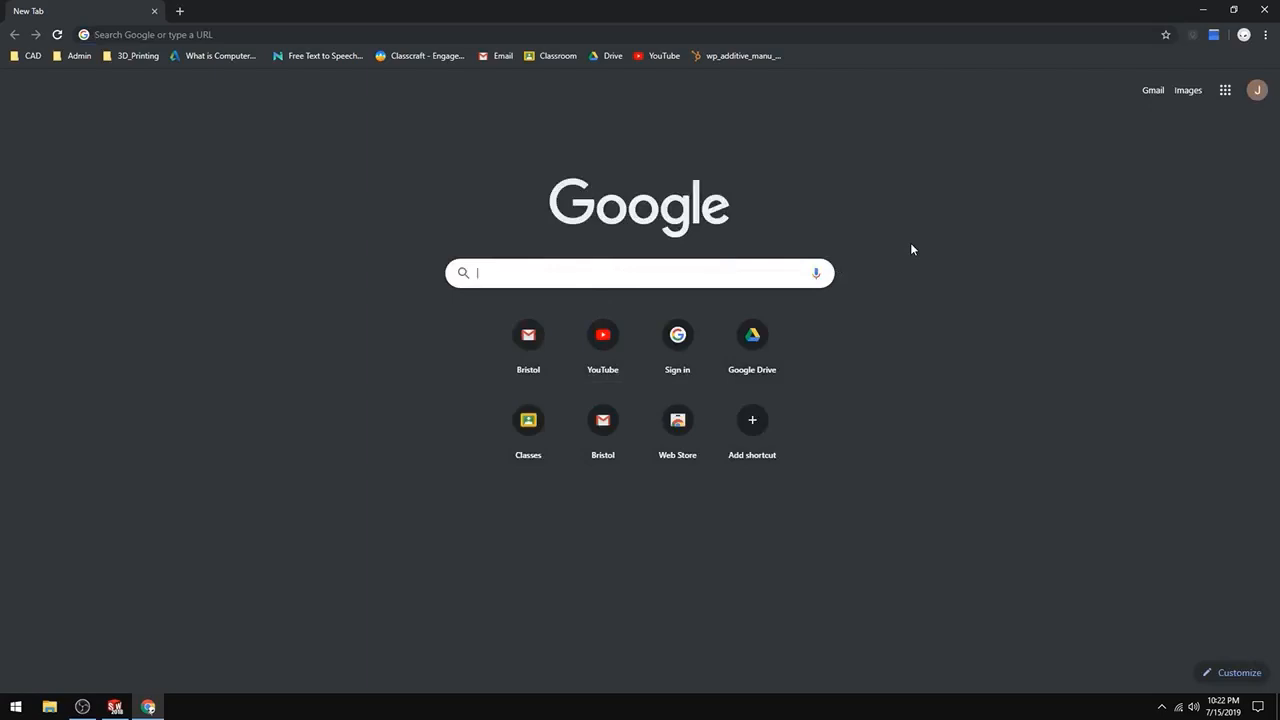
{"action": "type", "text": "guitar"}
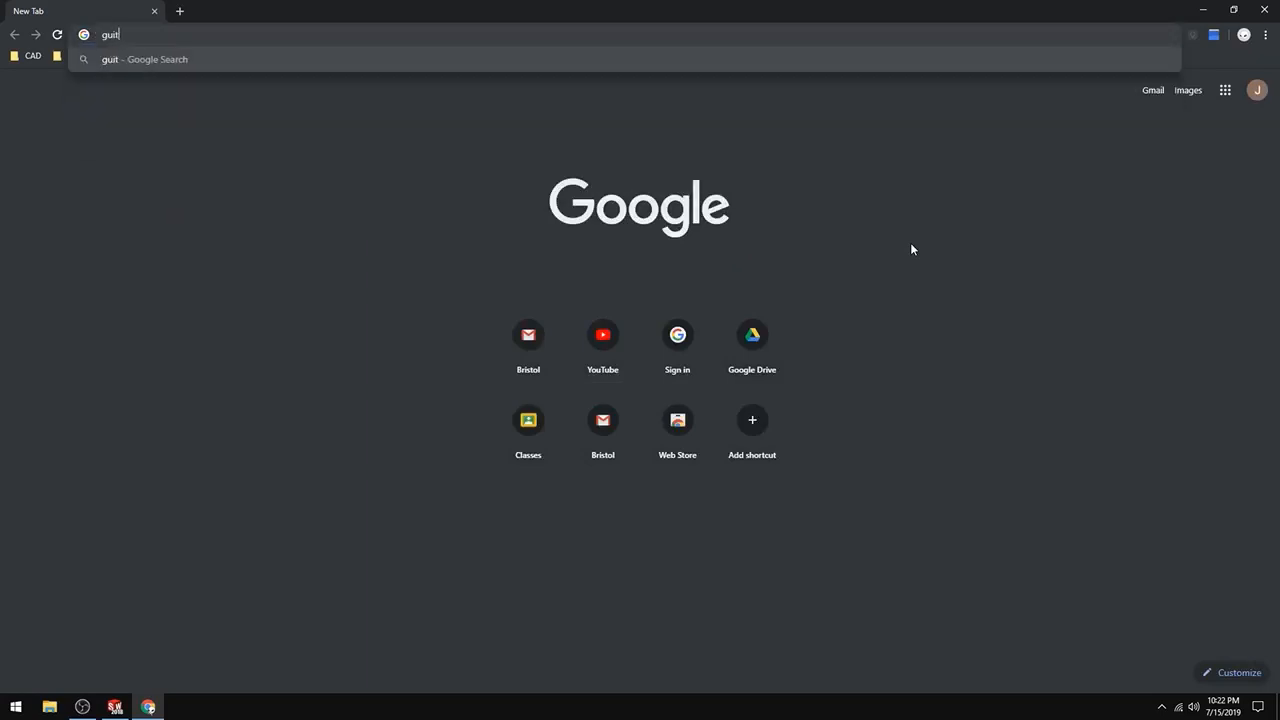
{"action": "key", "text": "Return"}
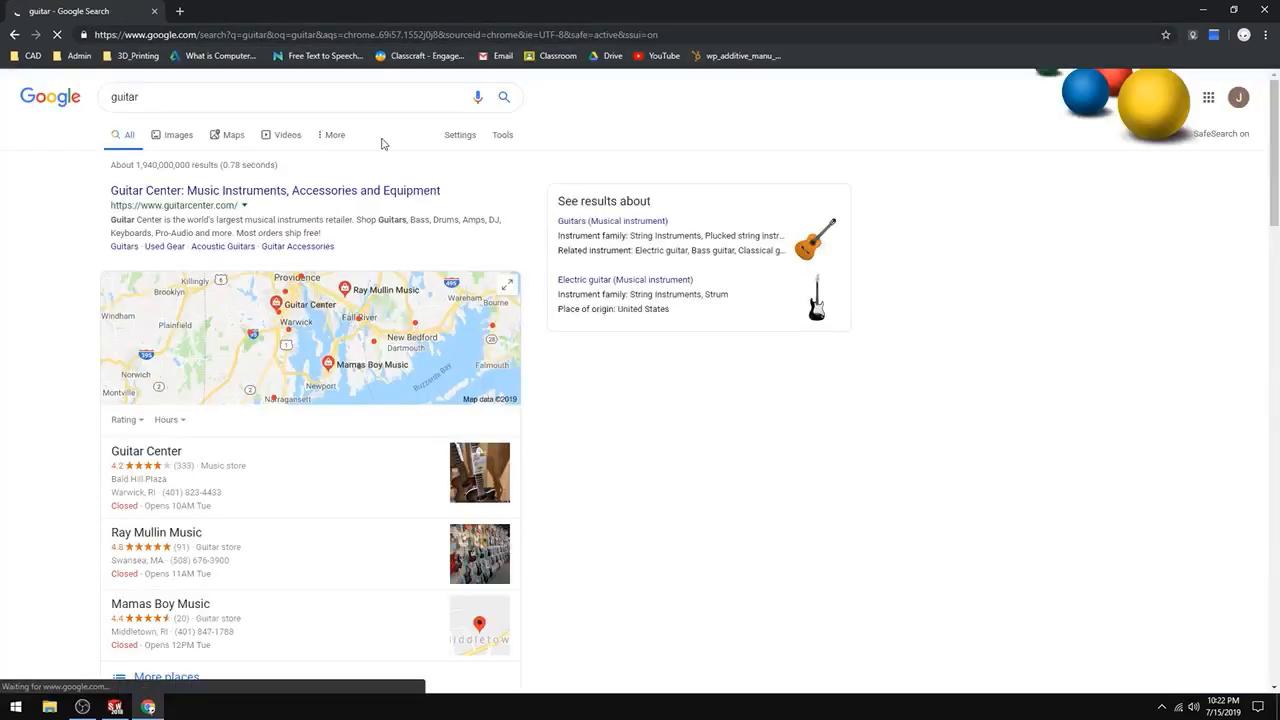
{"action": "left_click", "coordinate": [174, 139]}
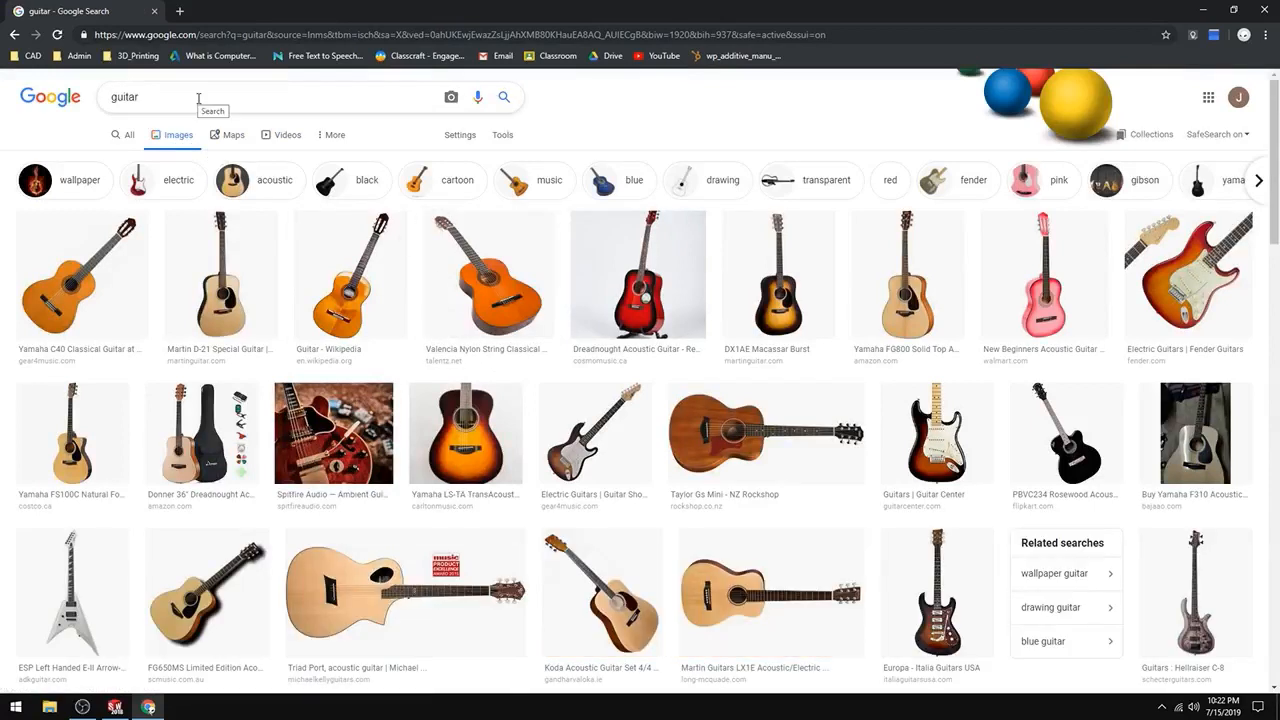
Browse the guitar image results and open the preview of the Europa - Italia Guitars USA picture
{"action": "scroll", "coordinate": [631, 386], "scroll_direction": "down", "scroll_amount": 2}
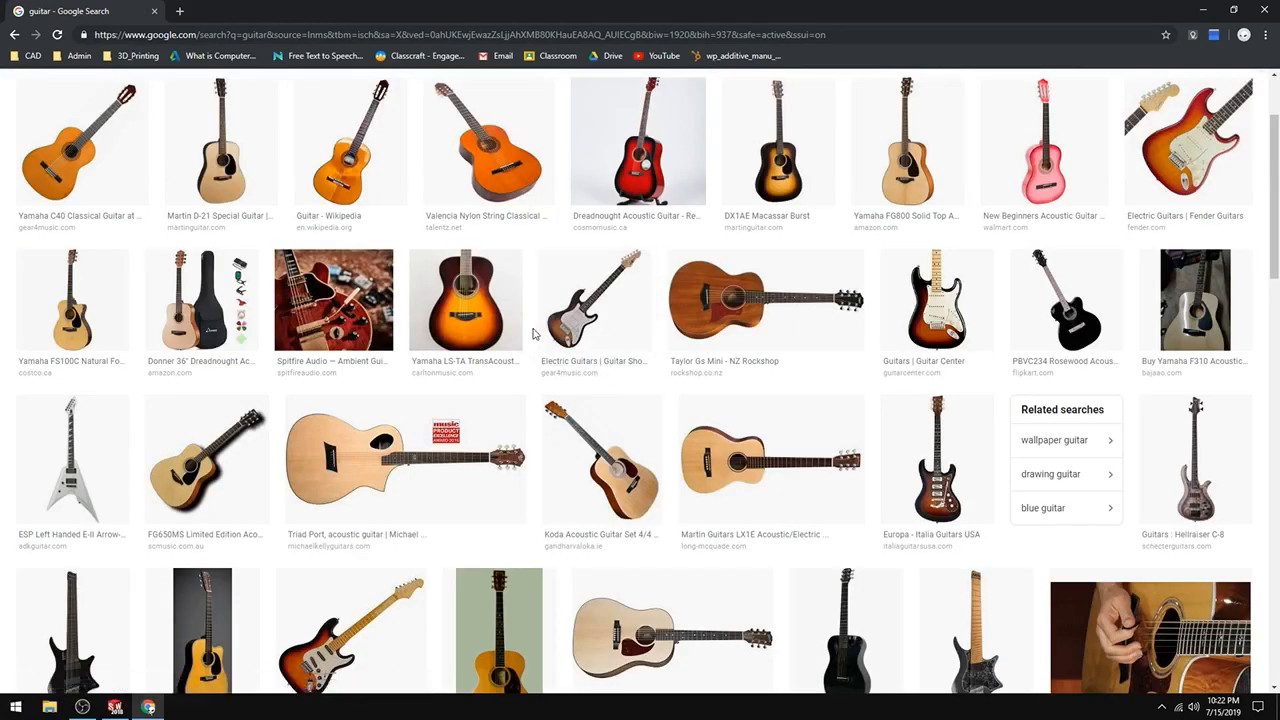
{"action": "scroll", "coordinate": [415, 343], "scroll_direction": "down", "scroll_amount": 1}
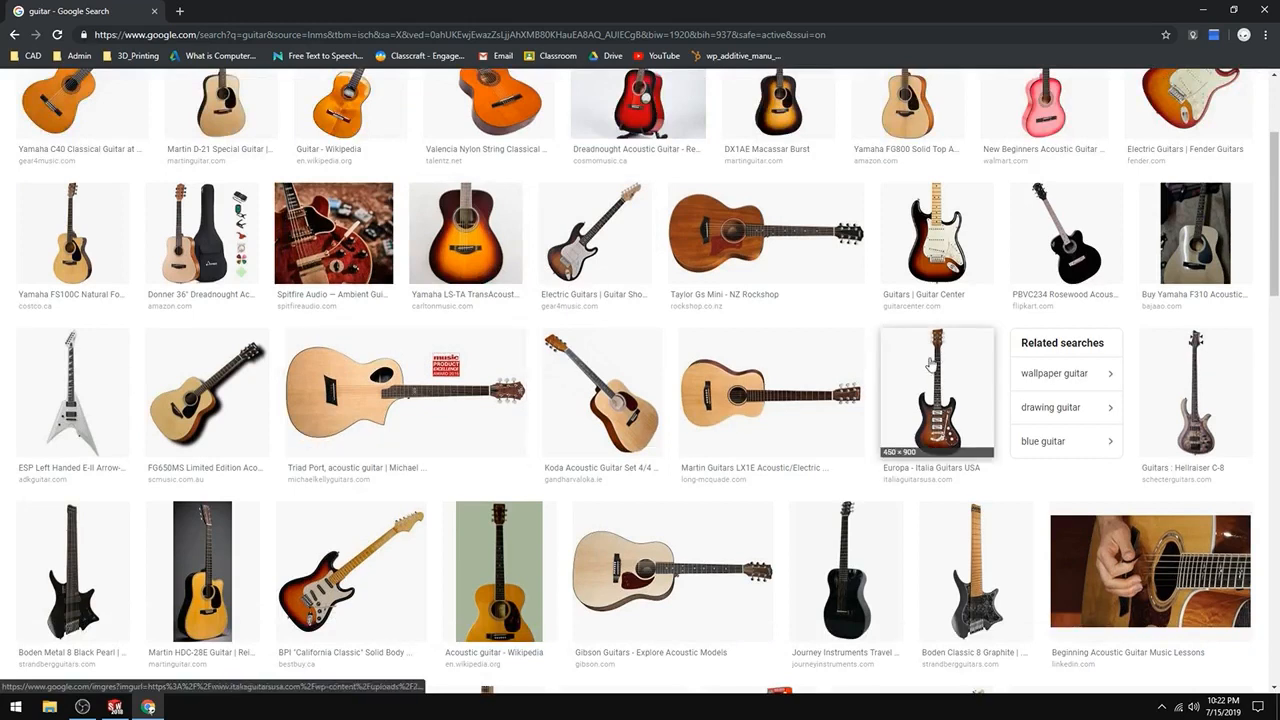
{"action": "left_click", "coordinate": [936, 388]}
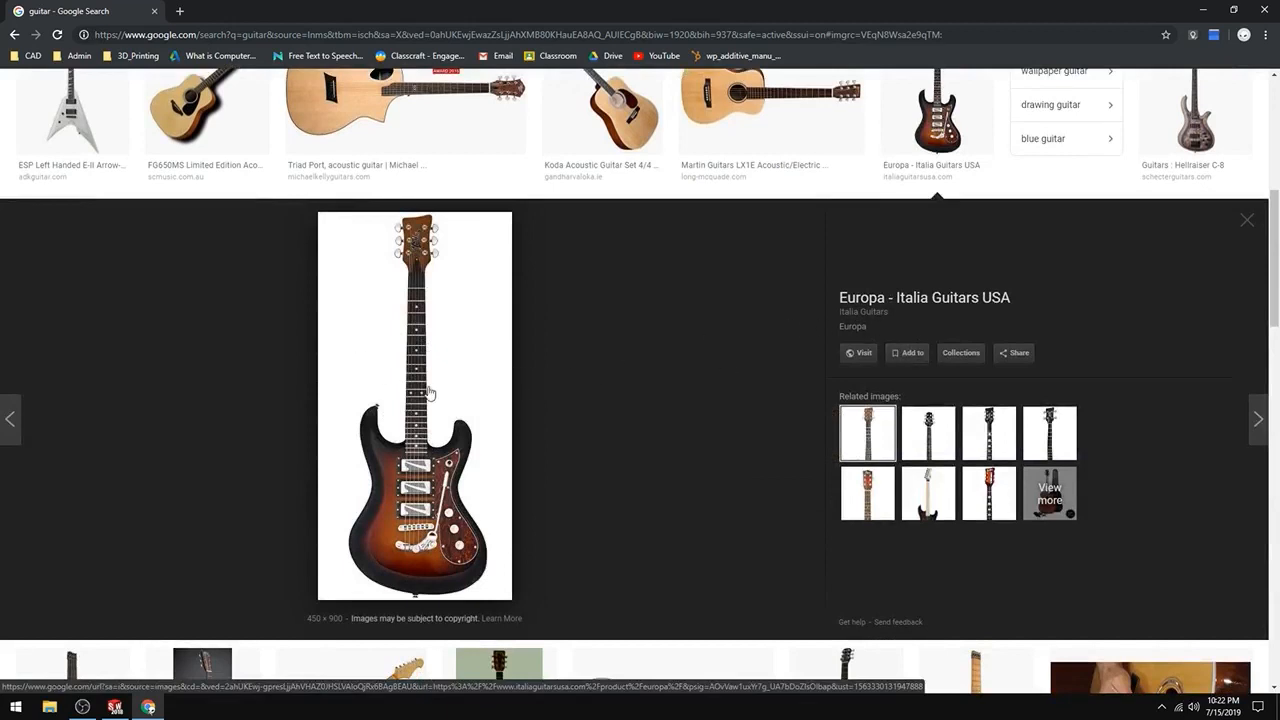
Save the Europa guitar picture to the Desktop as a JPEG image named "guitar"
{"action": "right_click", "coordinate": [424, 432]}
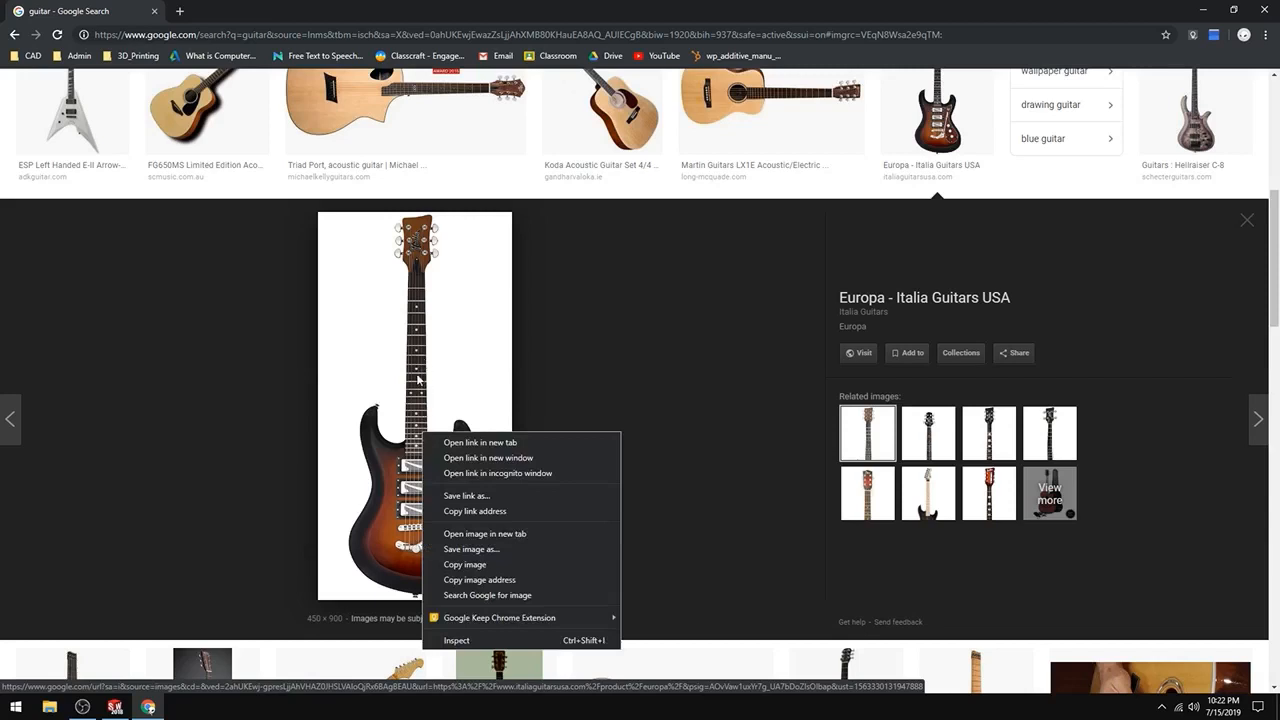
{"action": "left_click", "coordinate": [482, 551]}
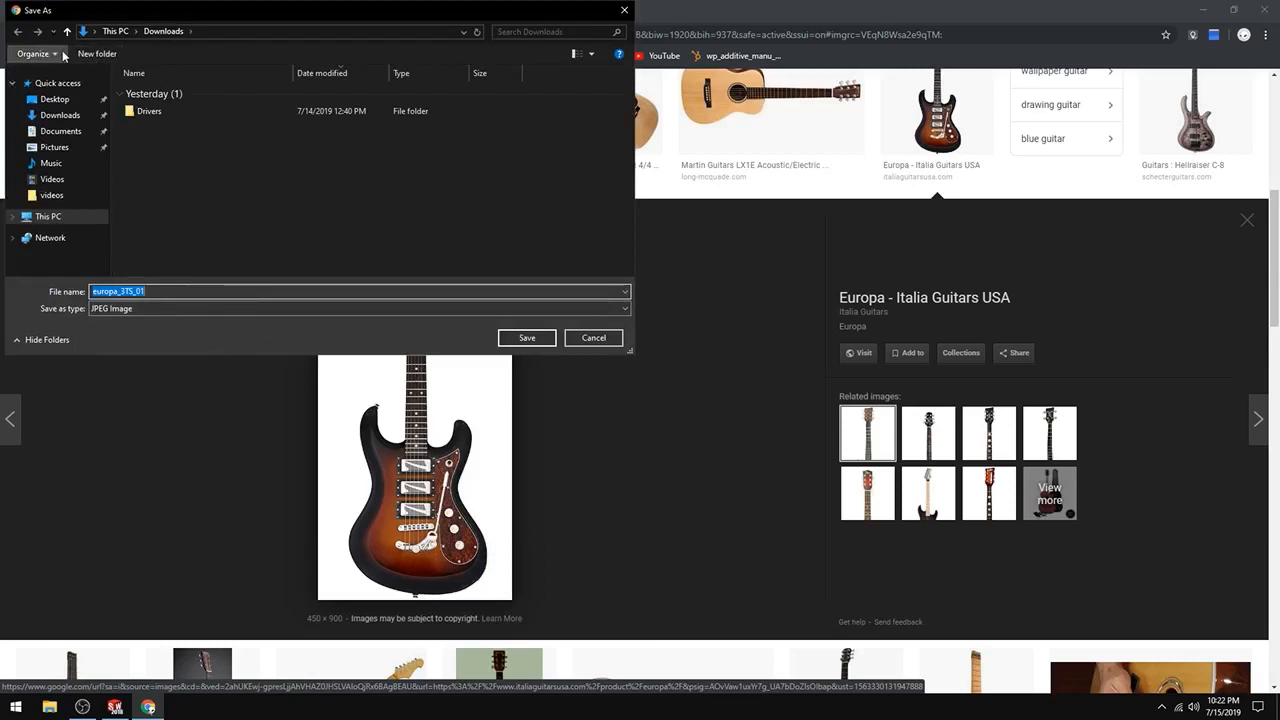
{"action": "left_click", "coordinate": [54, 99]}
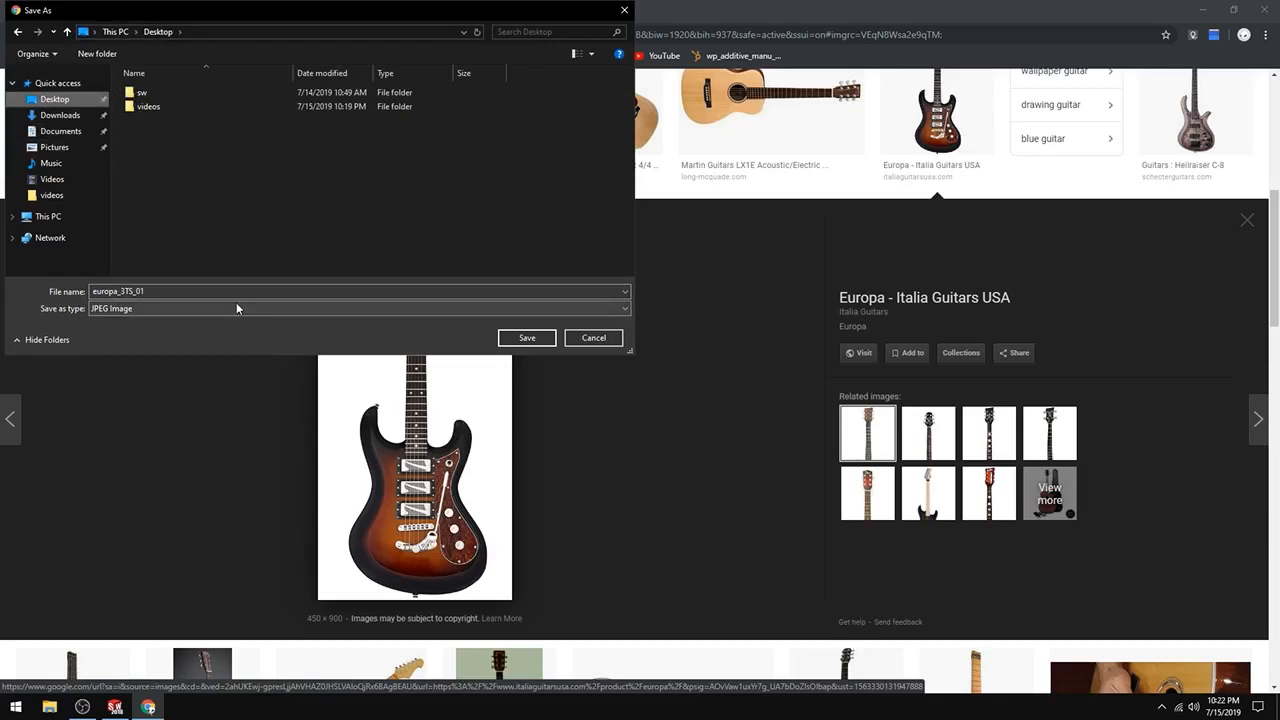
{"action": "double_click", "coordinate": [158, 292]}
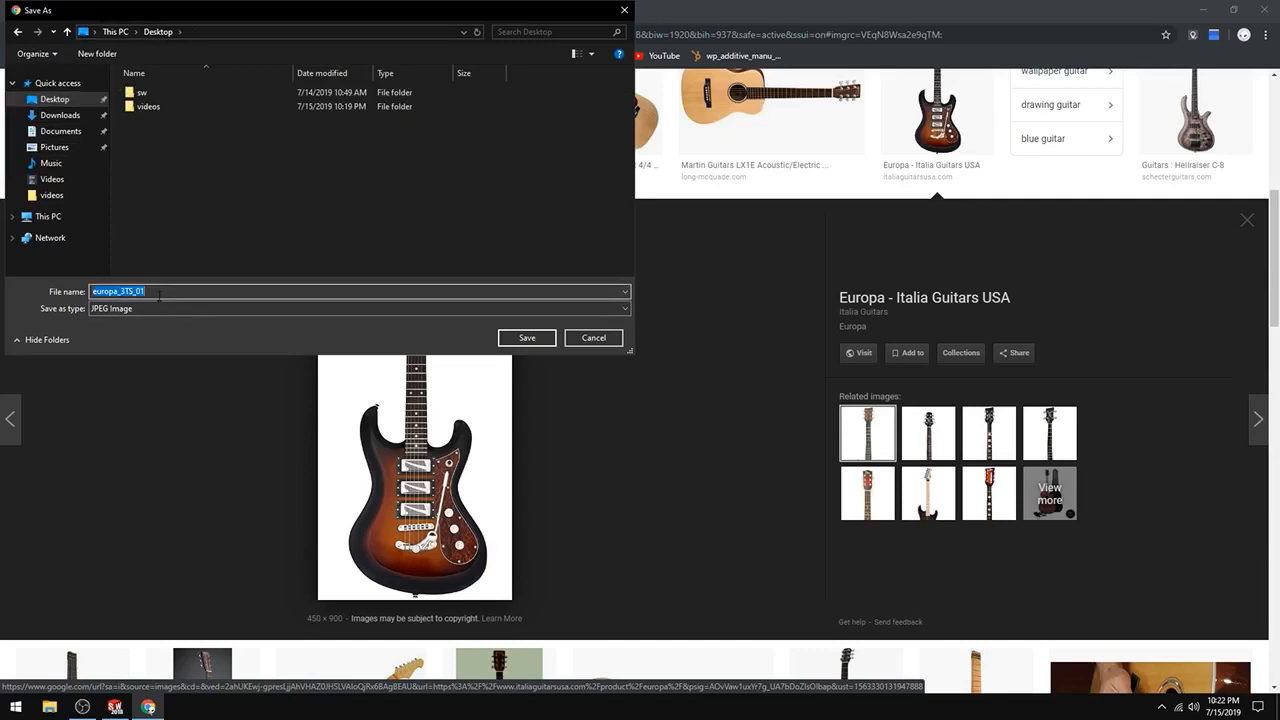
{"action": "type", "text": "guitar"}
{"action": "left_click", "coordinate": [536, 340]}
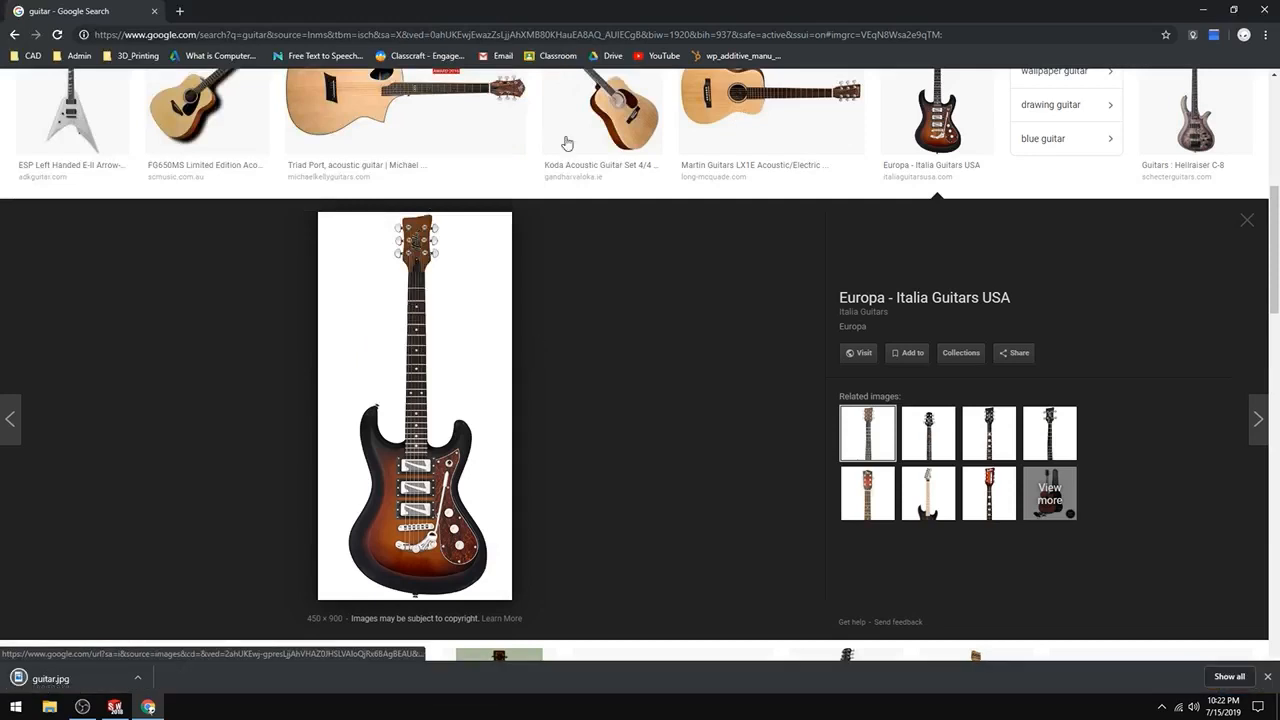
Move the guitar image file to the free space below the videos folder on the desktop, and switch back to SOLIDWORKS
{"action": "left_click", "coordinate": [1204, 10]}
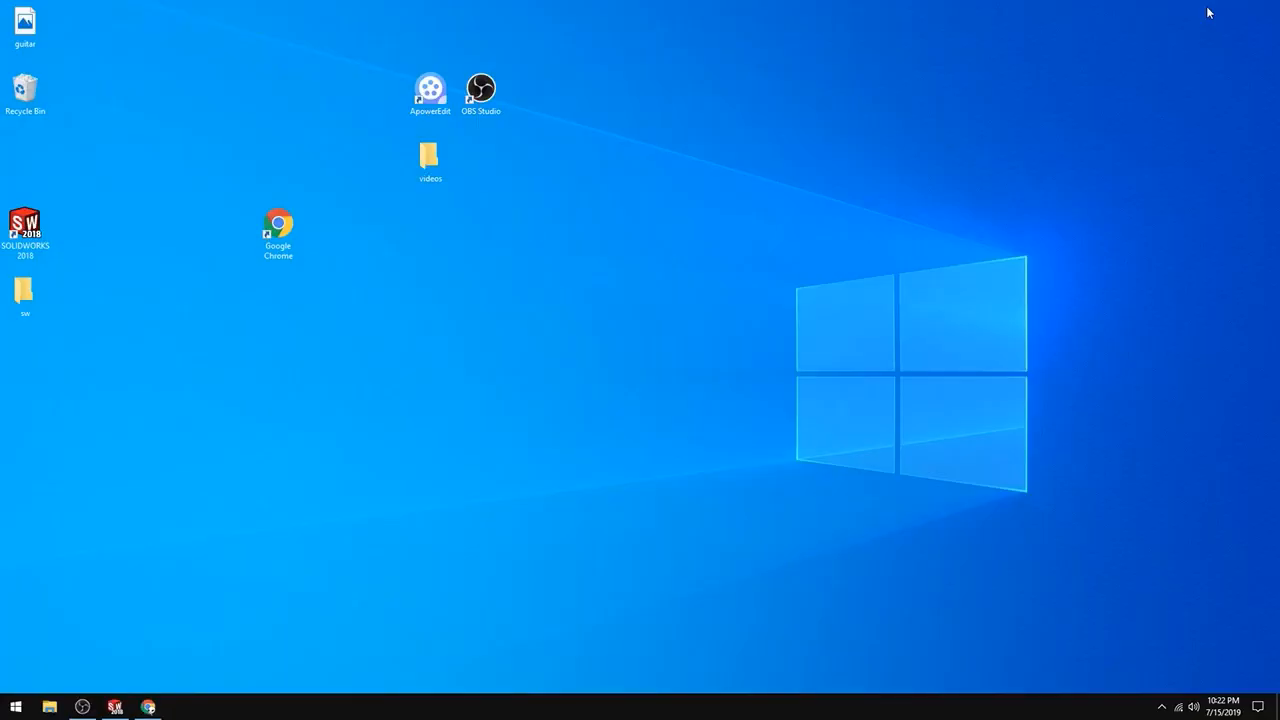
{"action": "left_click", "coordinate": [115, 707]}
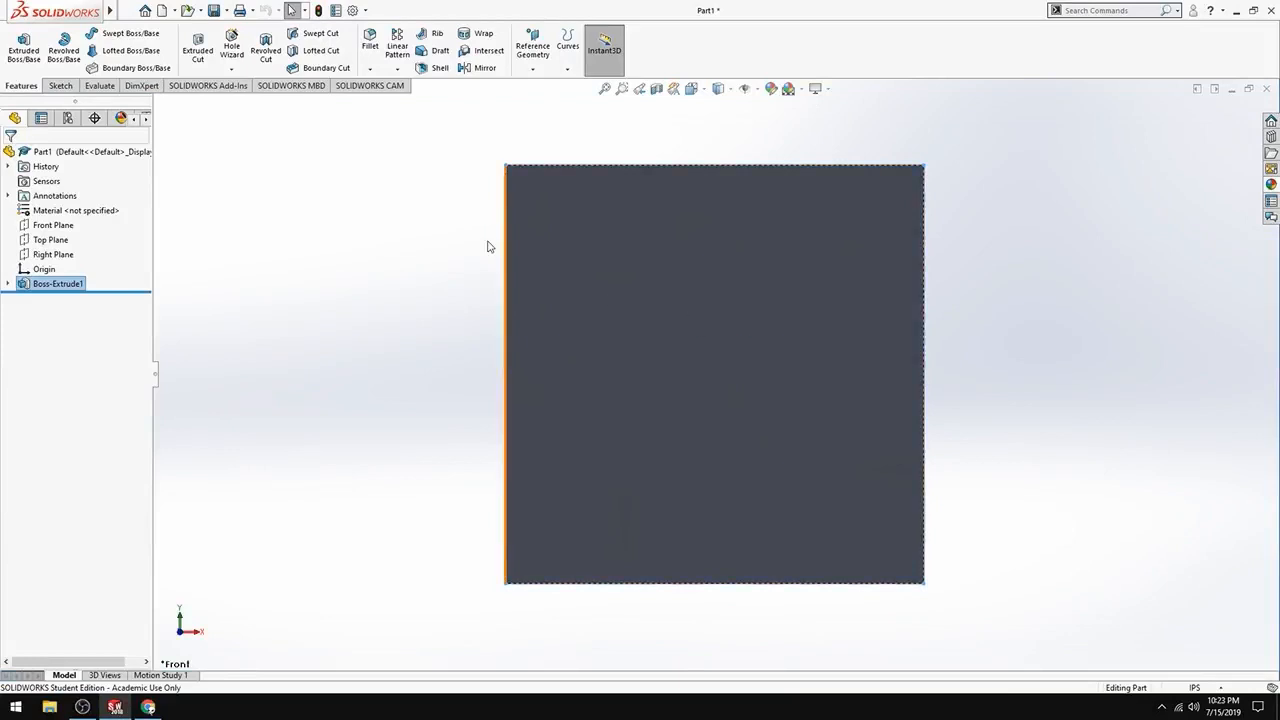
{"action": "left_click", "coordinate": [1236, 10]}
{"action": "left_click_drag", "start_coordinate": [25, 25], "coordinate": [485, 300]}
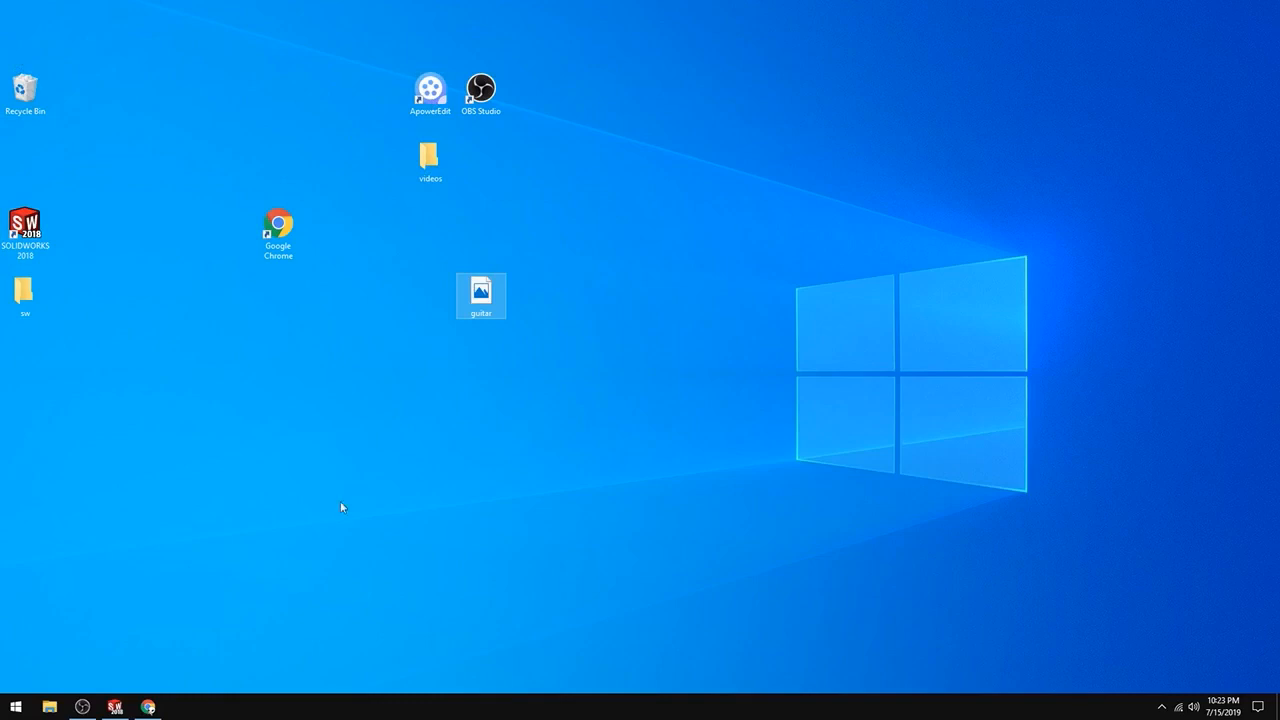
{"action": "left_click", "coordinate": [115, 707]}
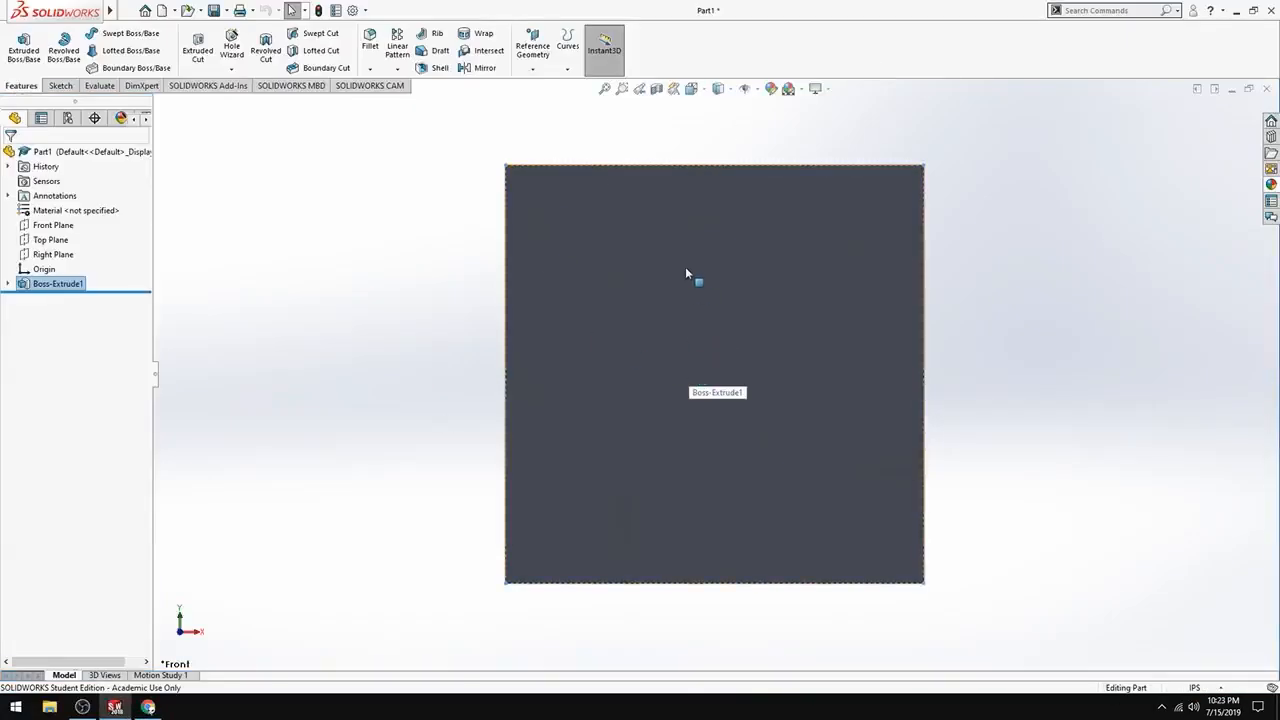
{"action": "scroll", "coordinate": [694, 284], "scroll_direction": "up", "scroll_amount": 2}
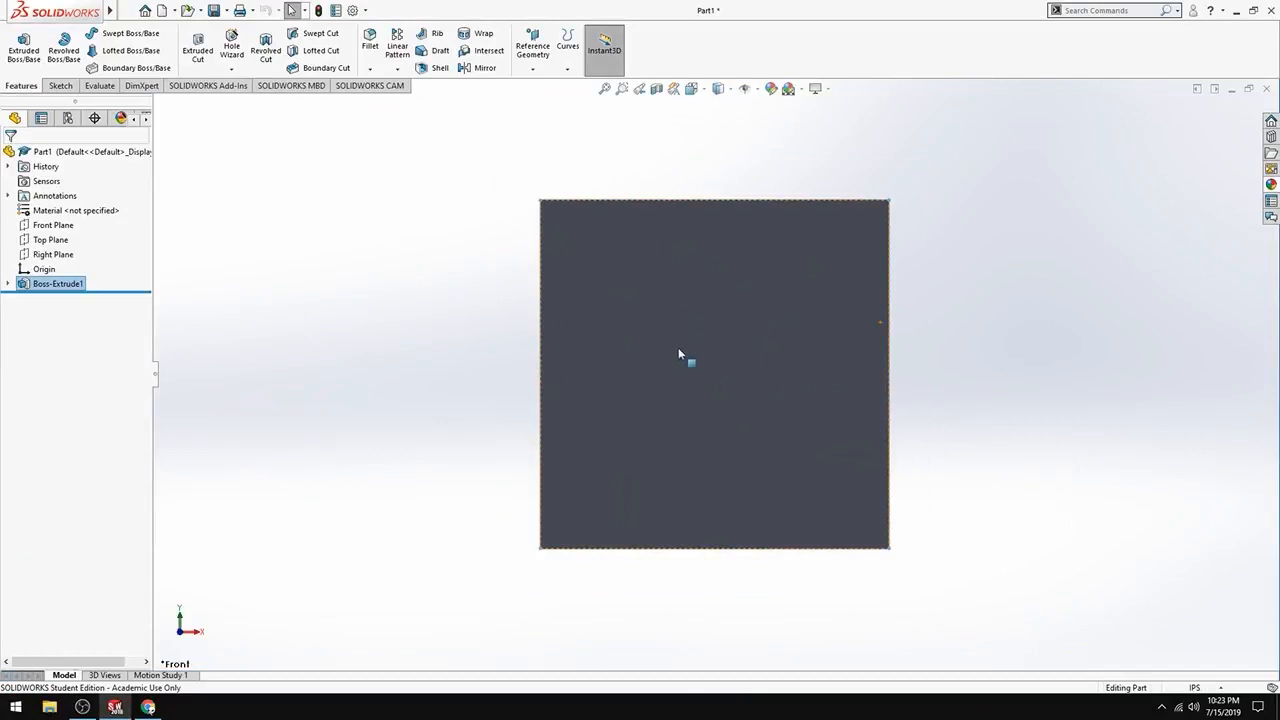
{"action": "left_click", "coordinate": [716, 320]}
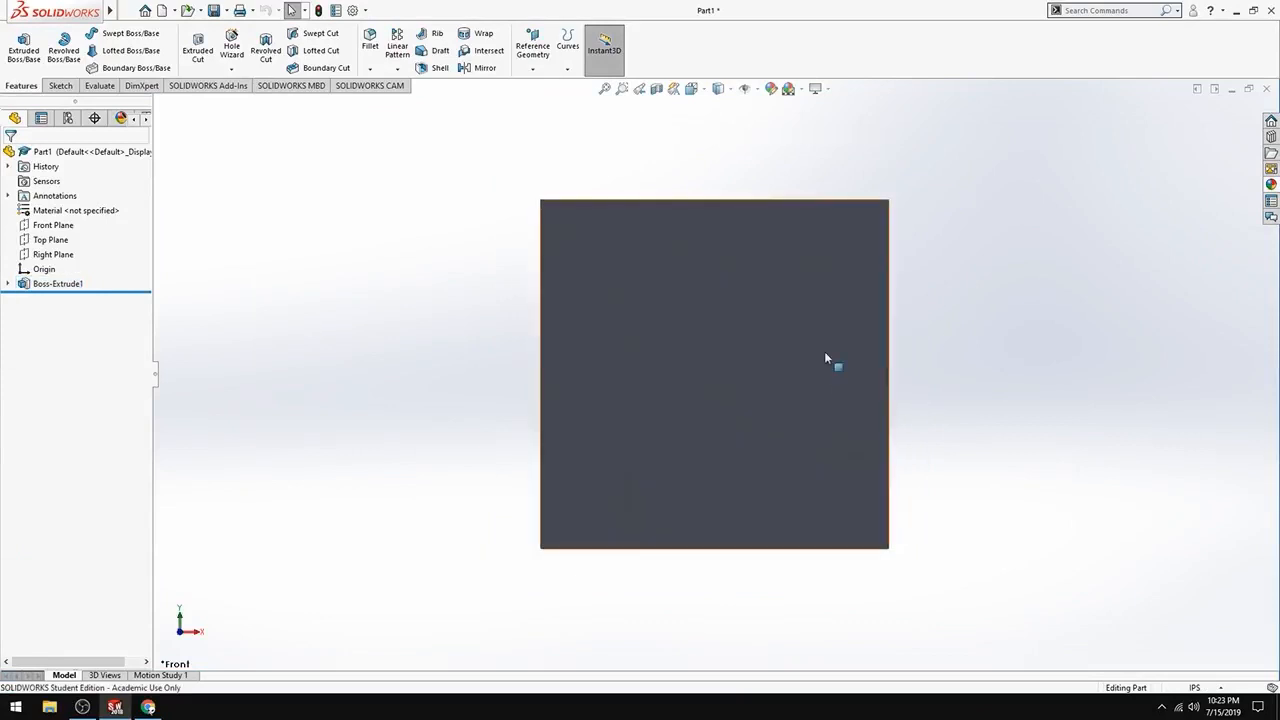
{"action": "left_click", "coordinate": [673, 311]}
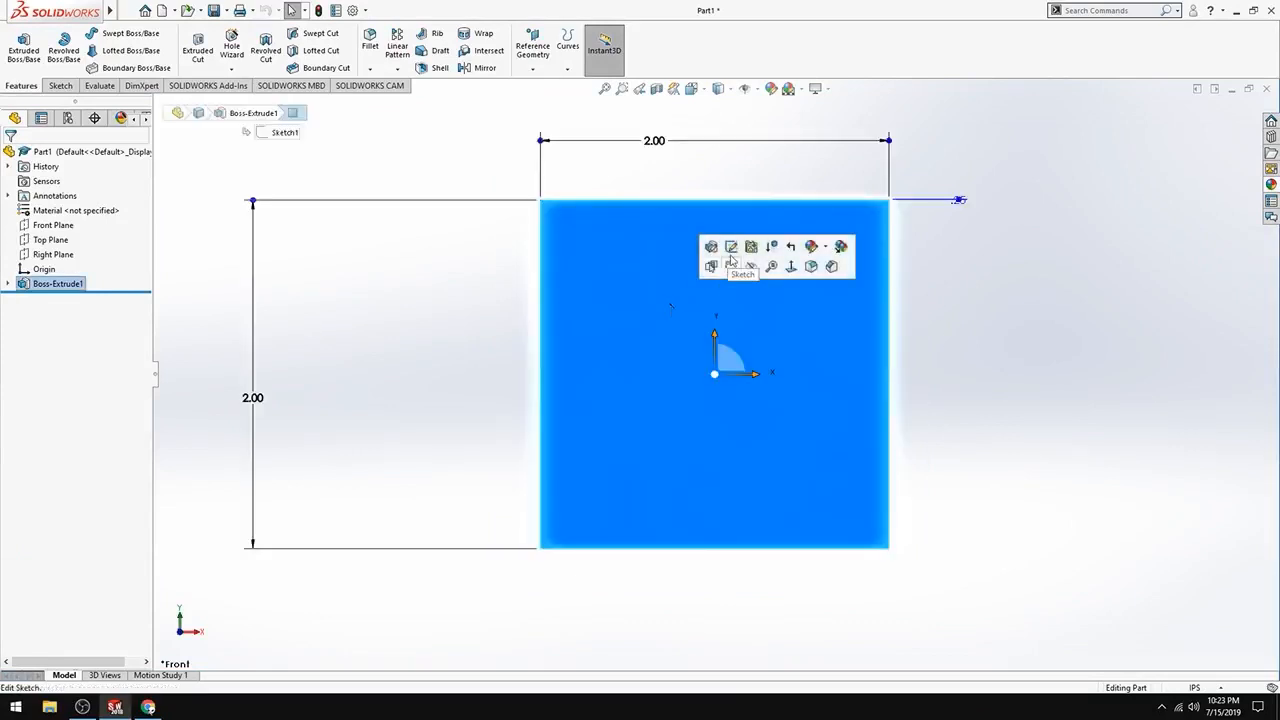
{"action": "left_click", "coordinate": [810, 247]}
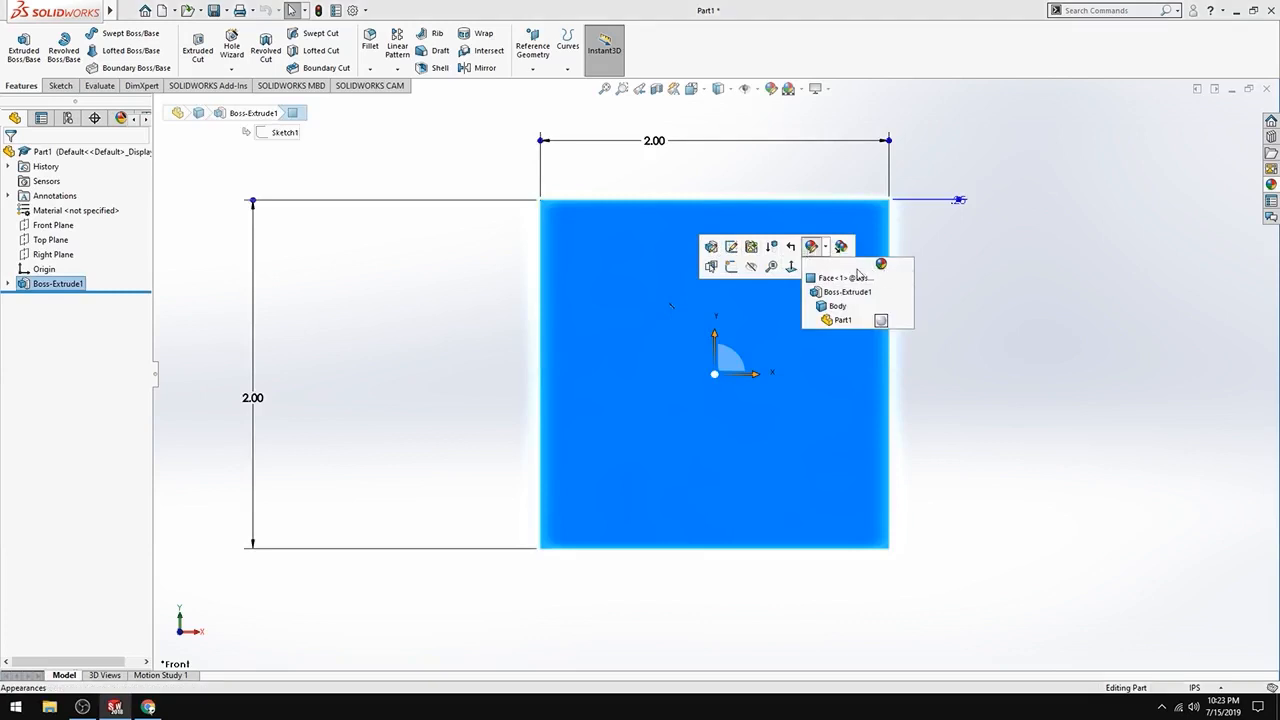
{"action": "left_click", "coordinate": [828, 253]}
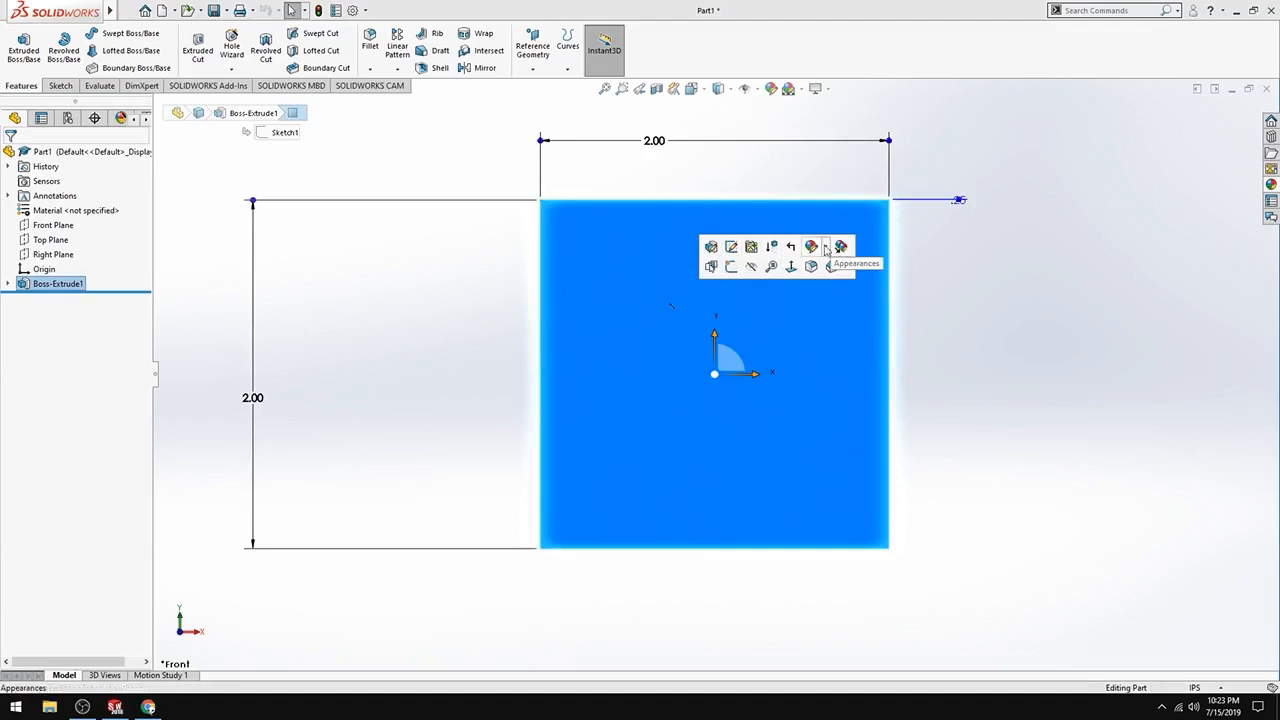
{"action": "left_click", "coordinate": [825, 247]}
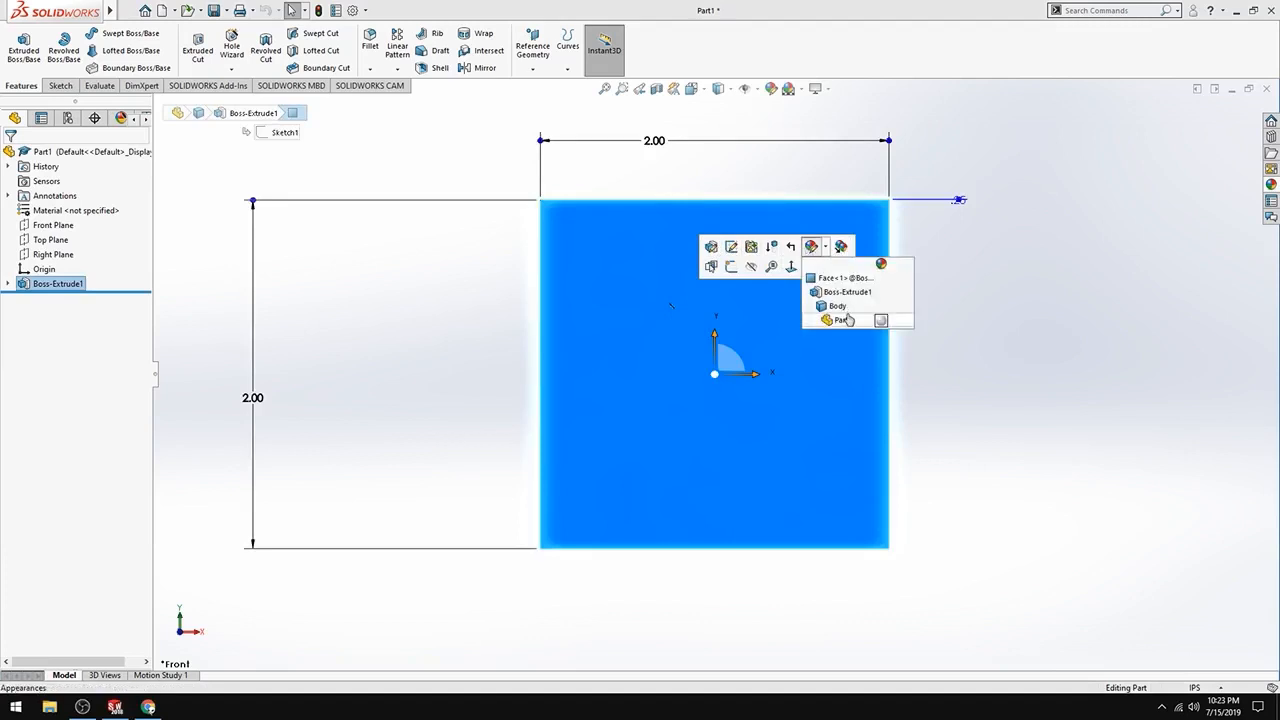
{"action": "left_click", "coordinate": [976, 303]}
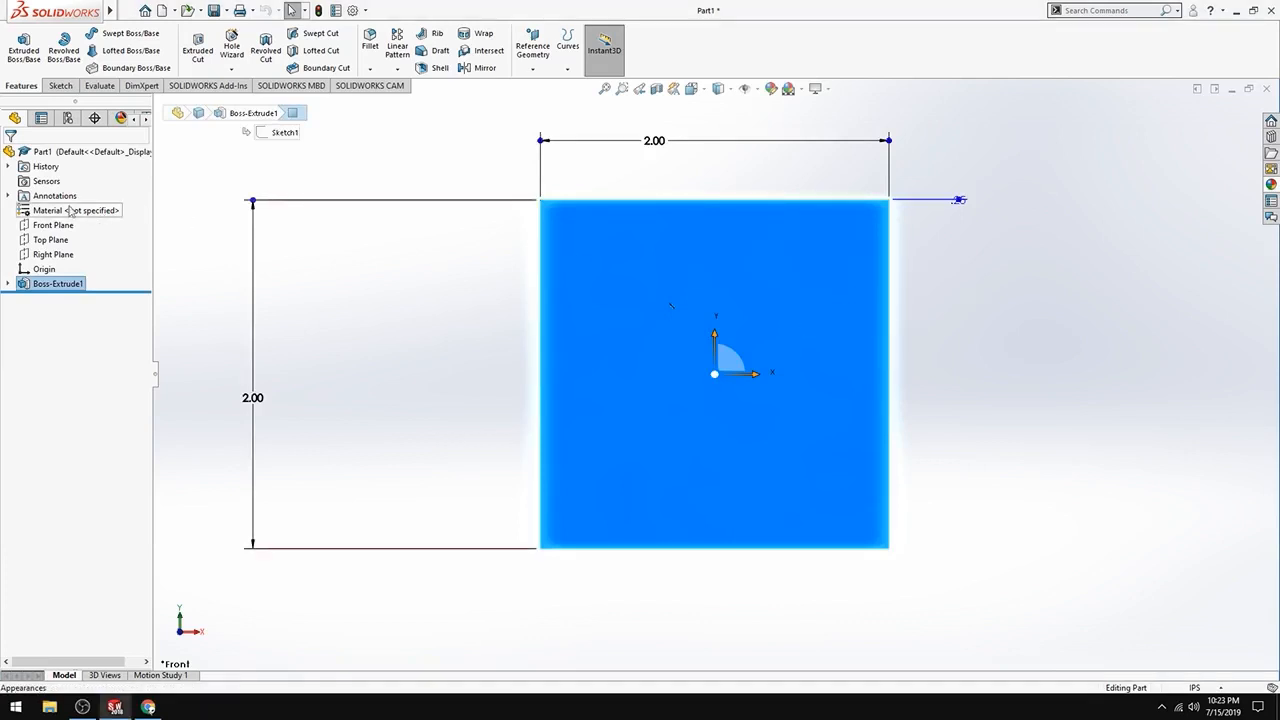
{"action": "key", "text": "Escape"}
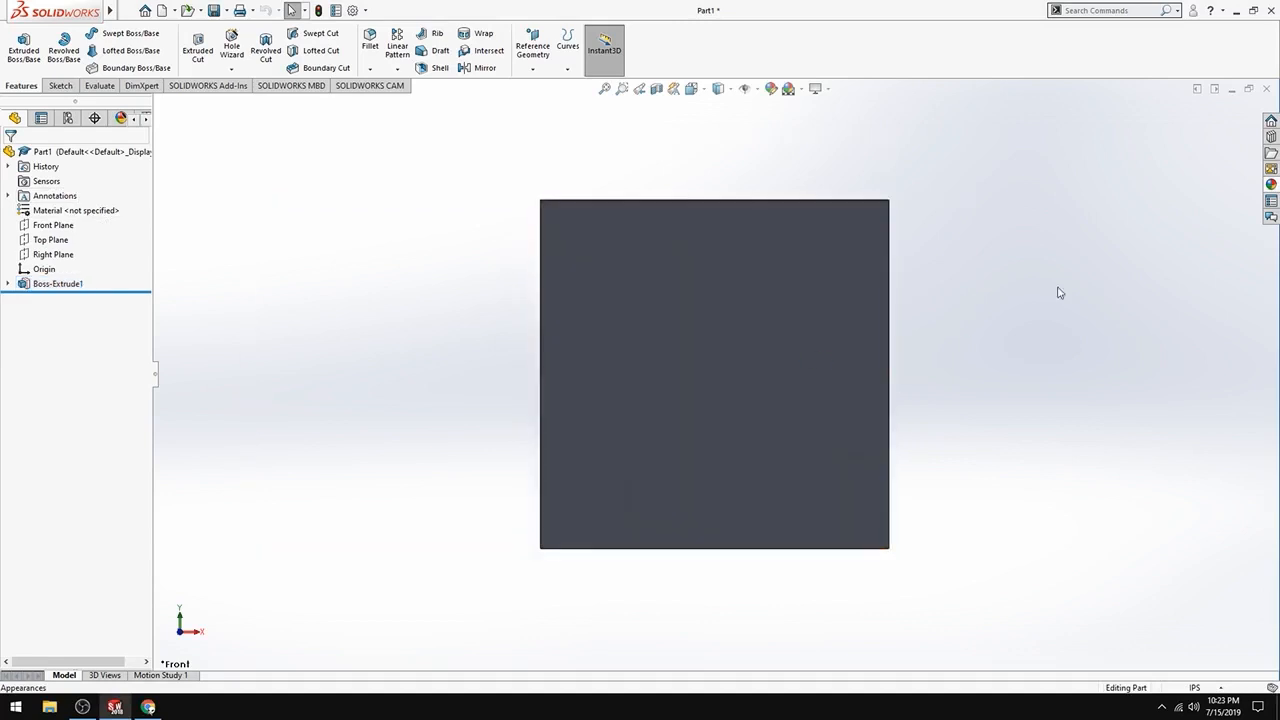
Start editing the appearance and replace the whole part with the plate's front face as the selected geometry
{"action": "left_click", "coordinate": [771, 91]}
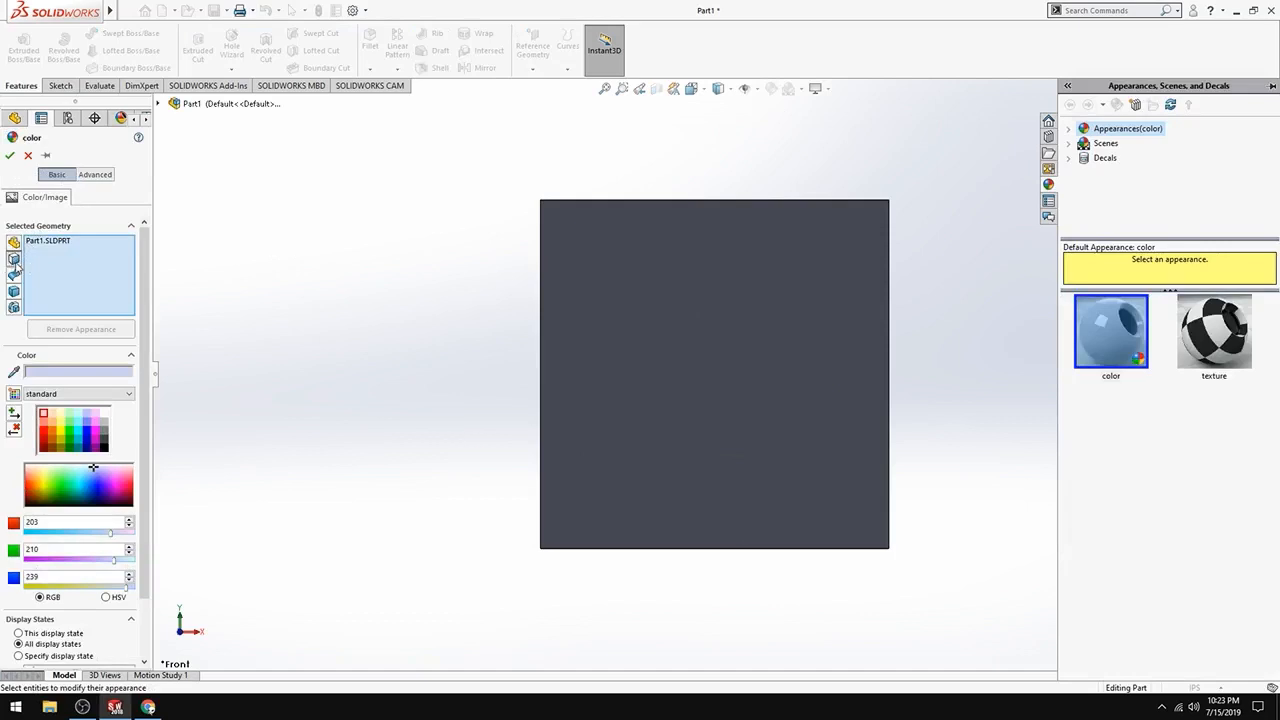
{"action": "left_click", "coordinate": [42, 242]}
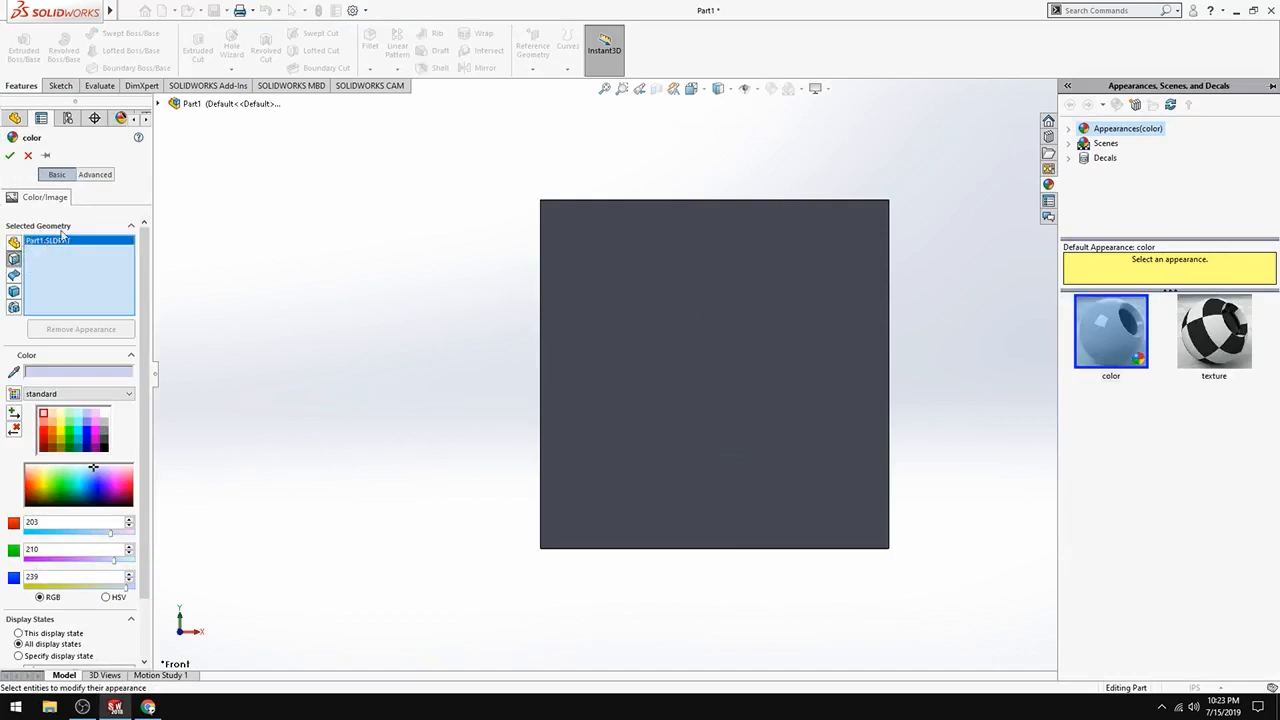
{"action": "key", "text": "Delete"}
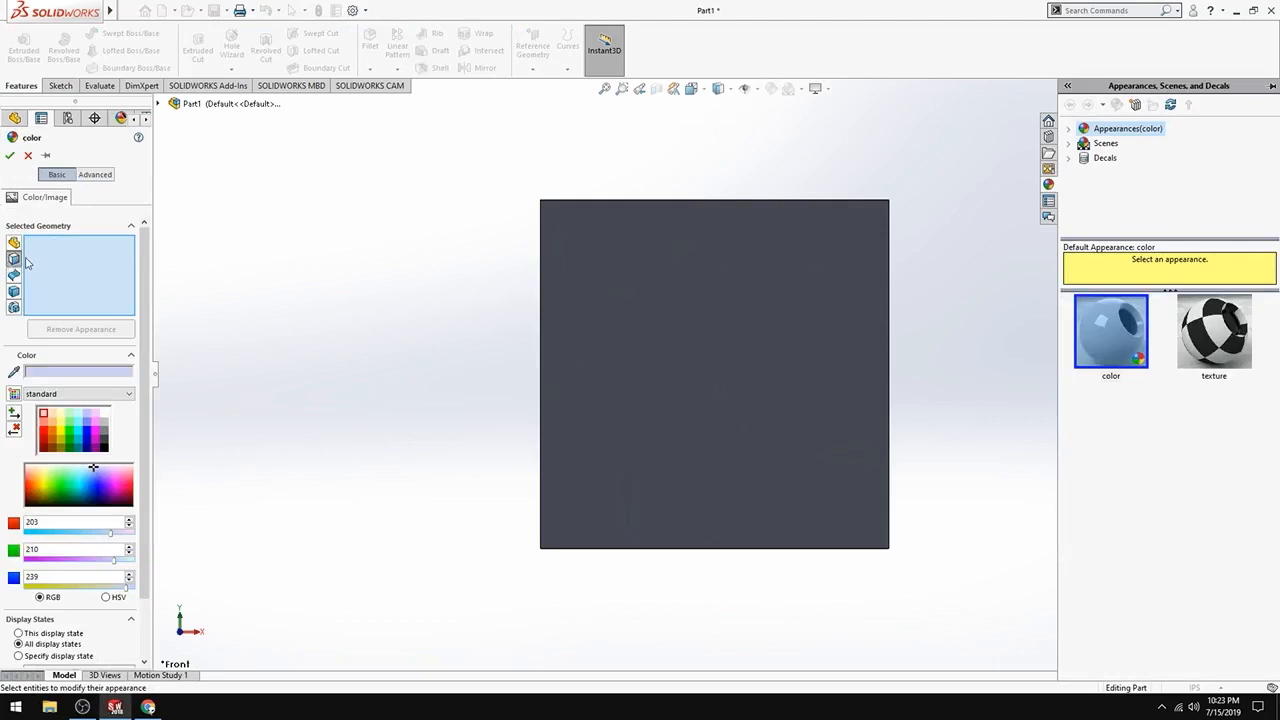
{"action": "left_click", "coordinate": [628, 333]}
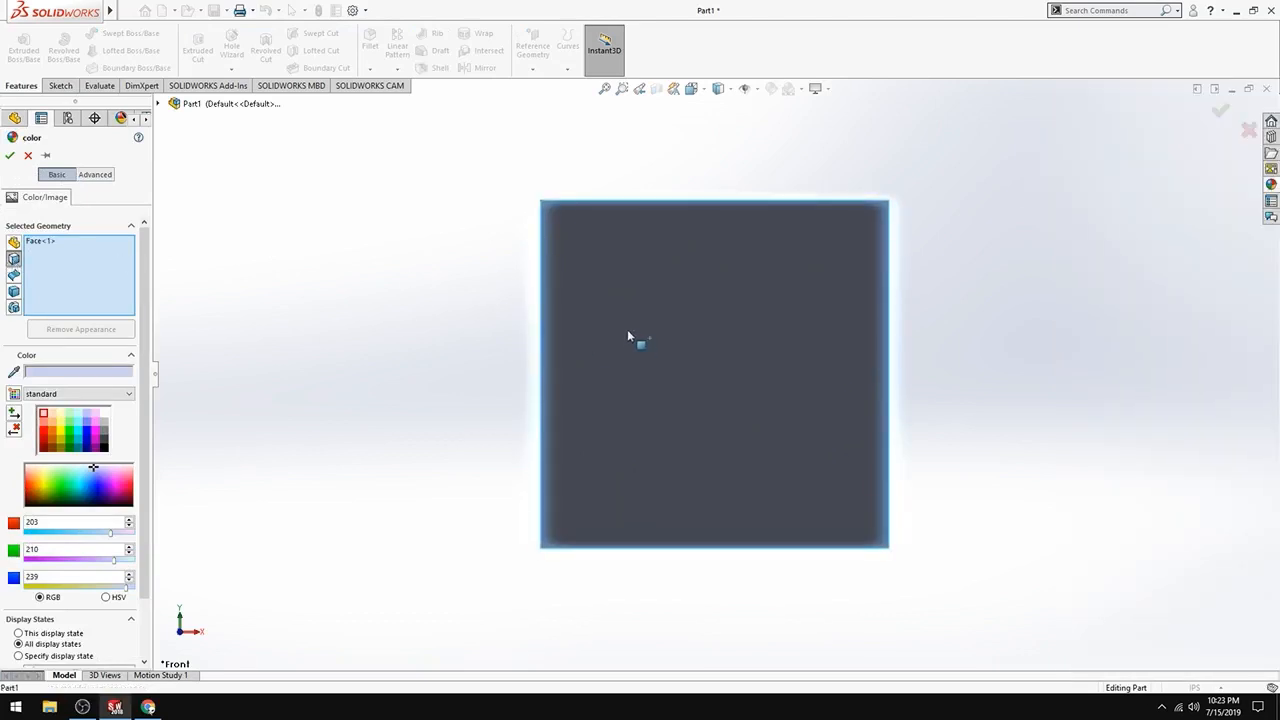
Browse for an advanced appearance file in the Desktop folder with All Files (*.*) listed
{"action": "left_click", "coordinate": [96, 175]}
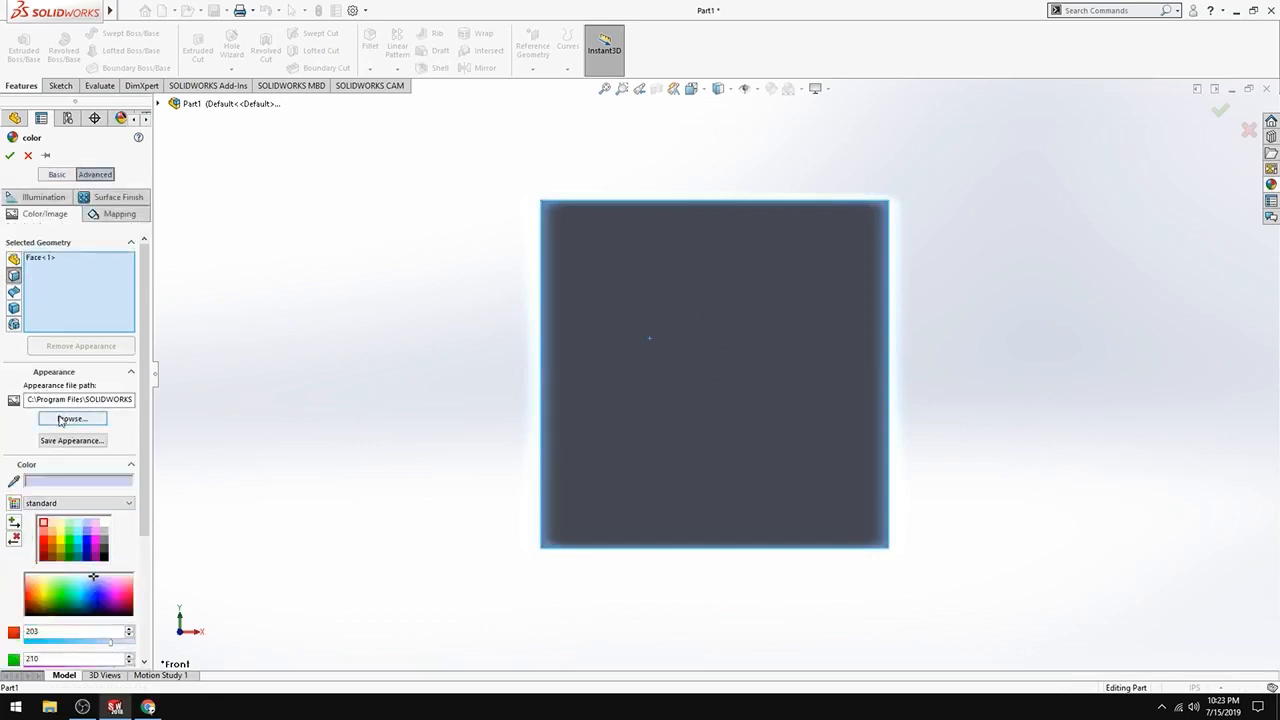
{"action": "left_click", "coordinate": [57, 421]}
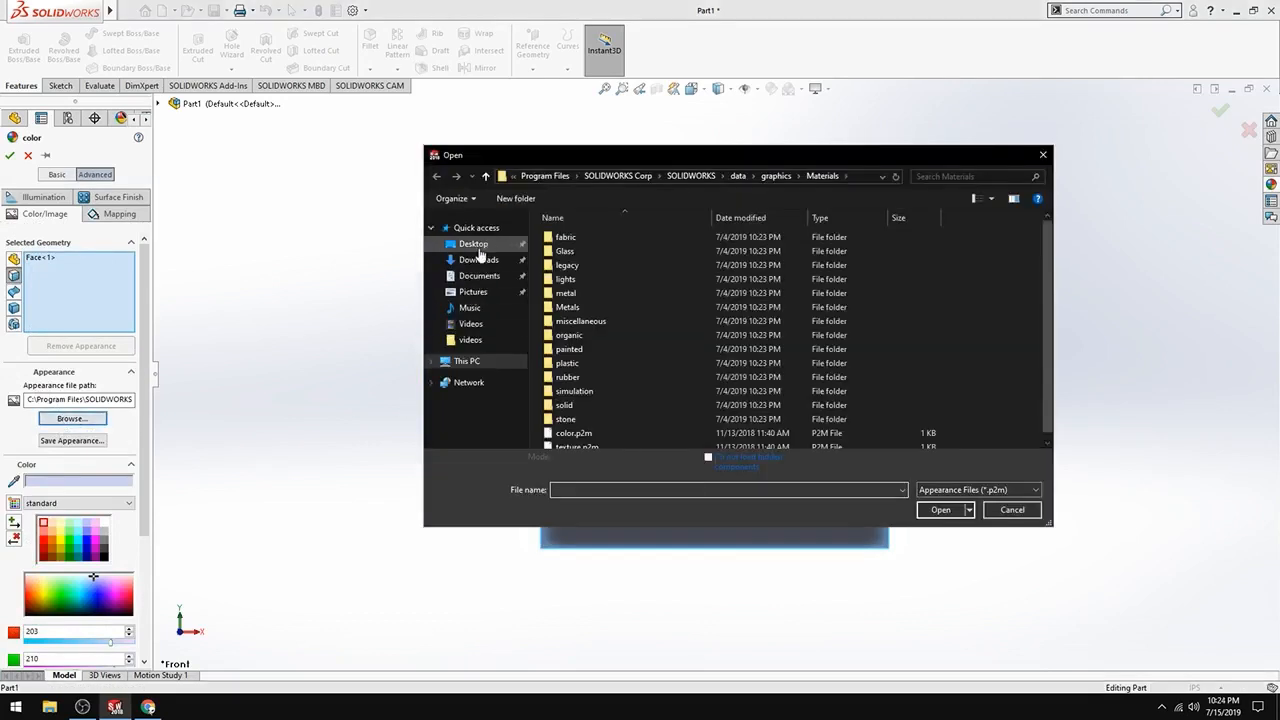
{"action": "left_click", "coordinate": [478, 247]}
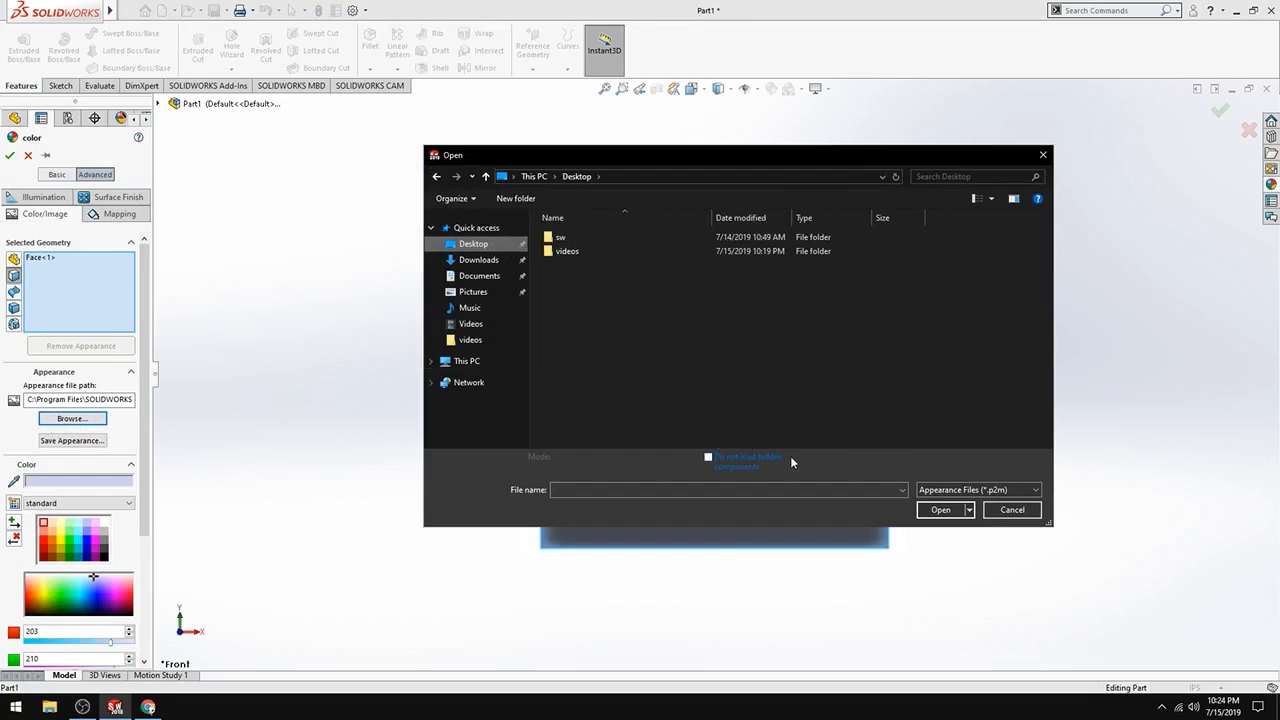
{"action": "left_click", "coordinate": [1021, 492]}
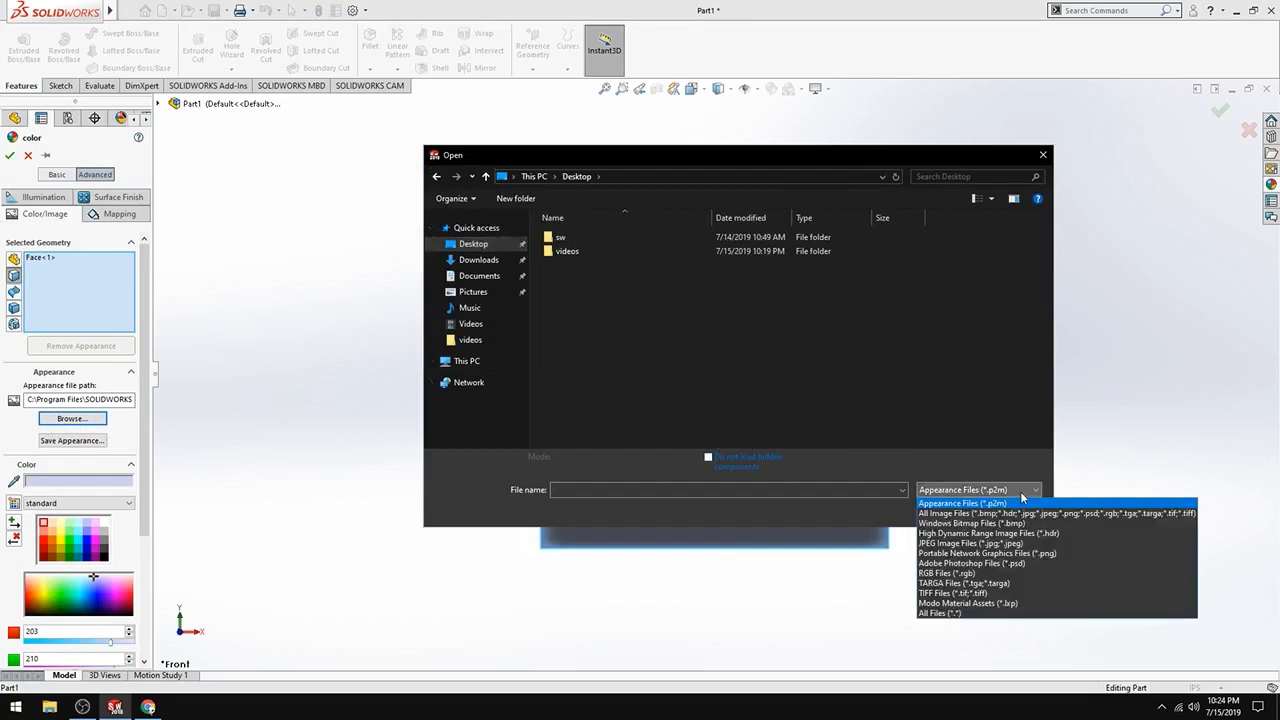
{"action": "left_click", "coordinate": [926, 466]}
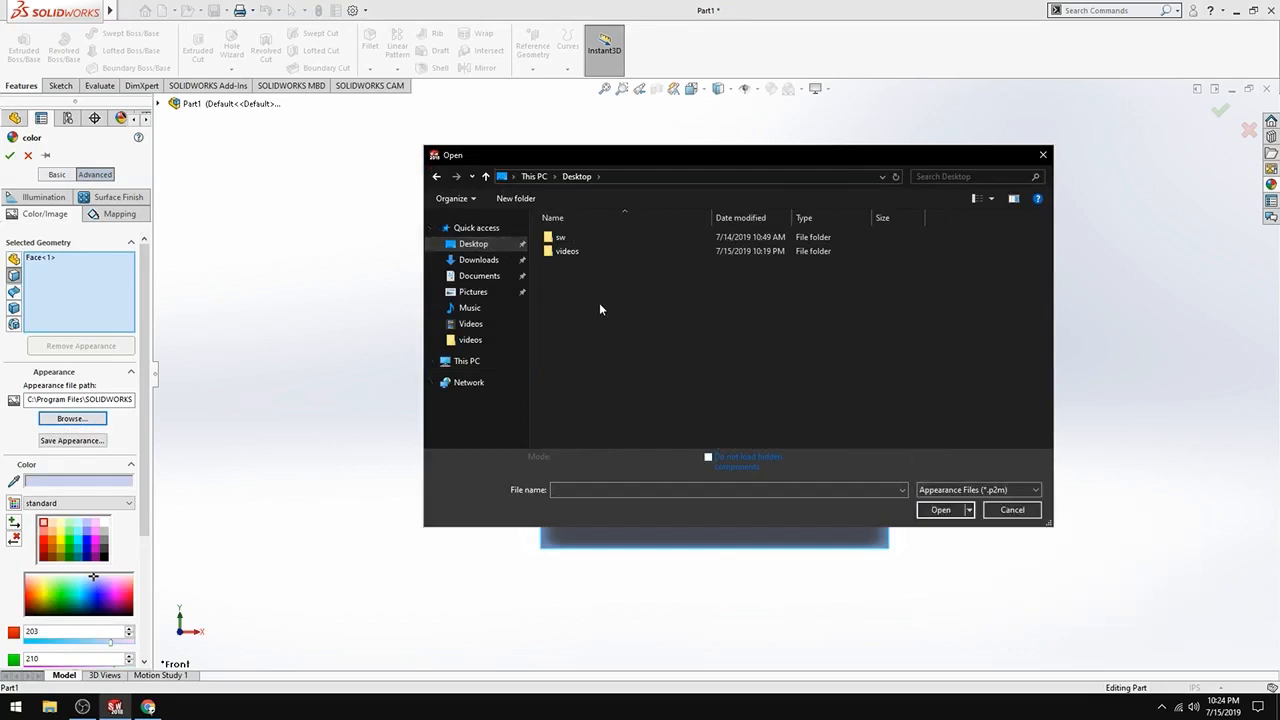
{"action": "left_click", "coordinate": [985, 494]}
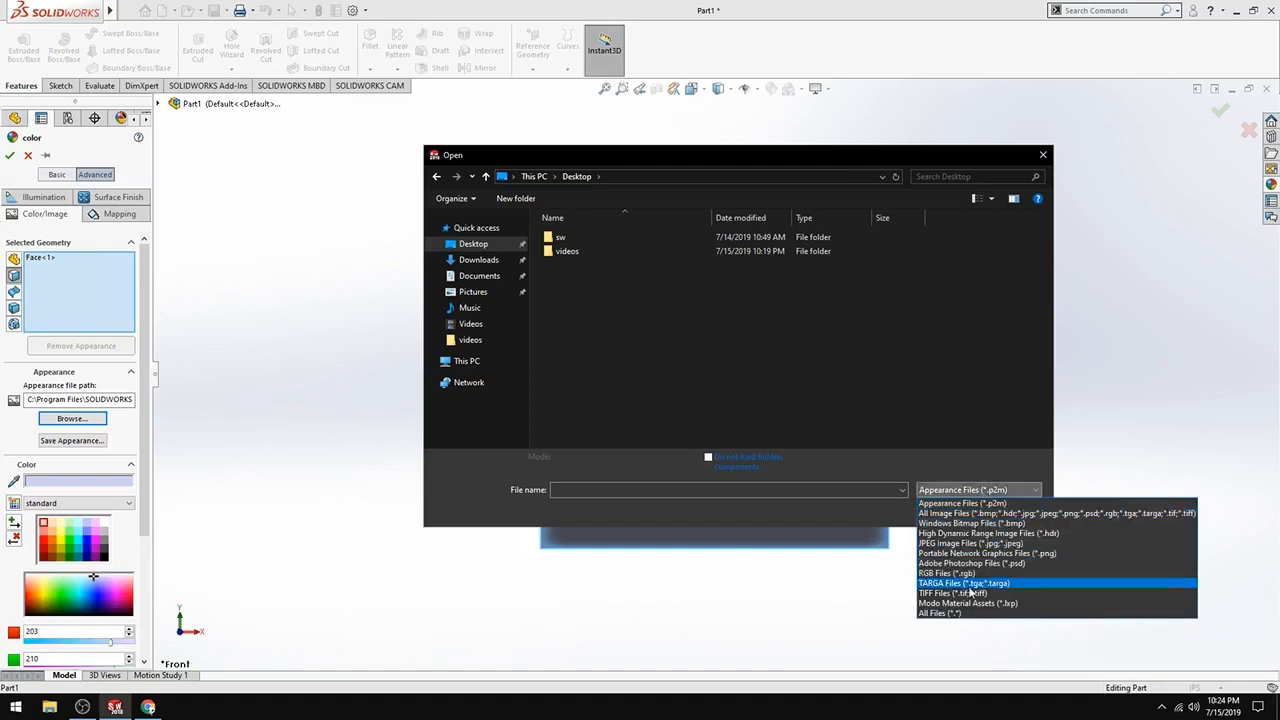
{"action": "left_click", "coordinate": [954, 617]}
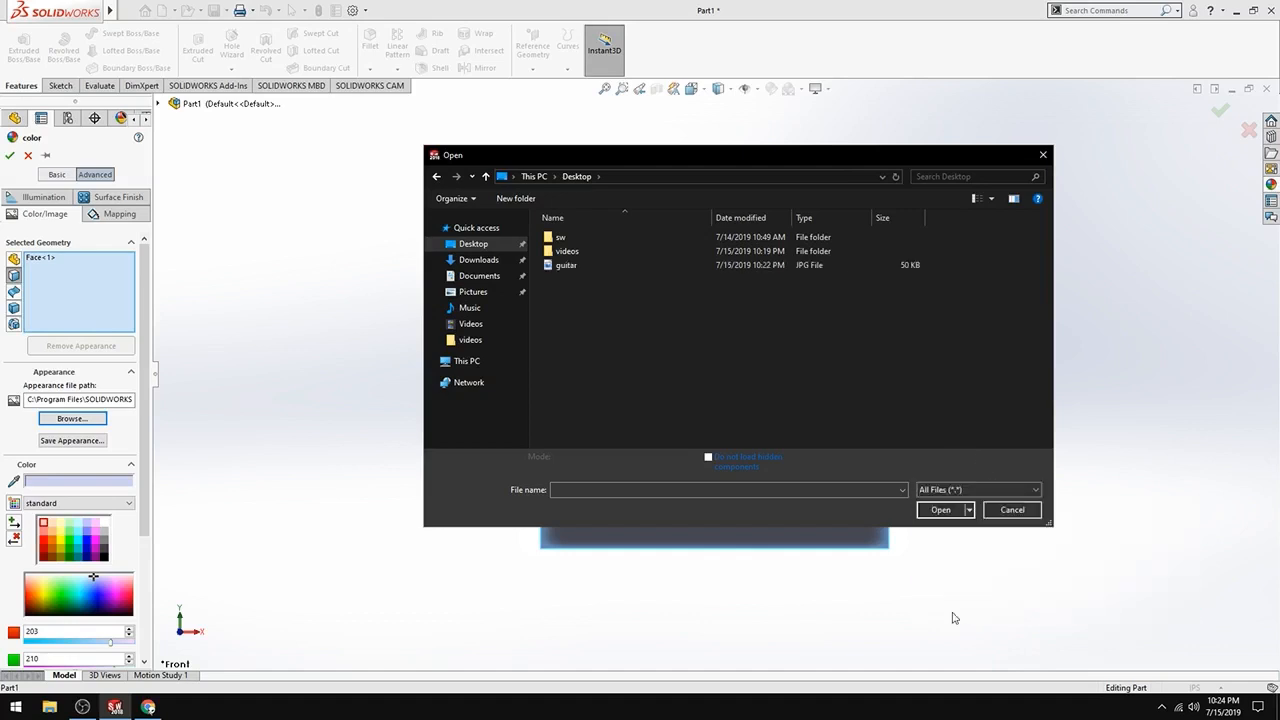
Apply the guitar JPG to the front face, save the appearance as "guitar" (*.p2m) on the Desktop and make that folder visible
{"action": "left_click", "coordinate": [576, 265]}
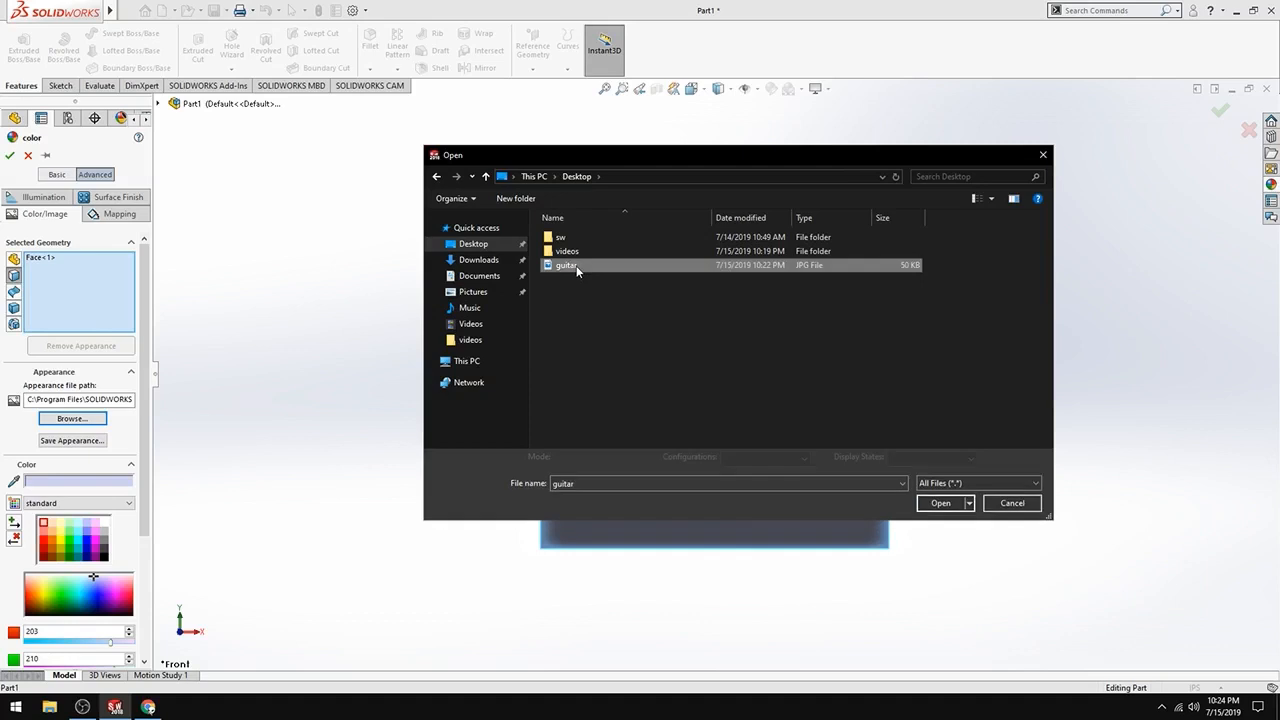
{"action": "left_click", "coordinate": [940, 503]}
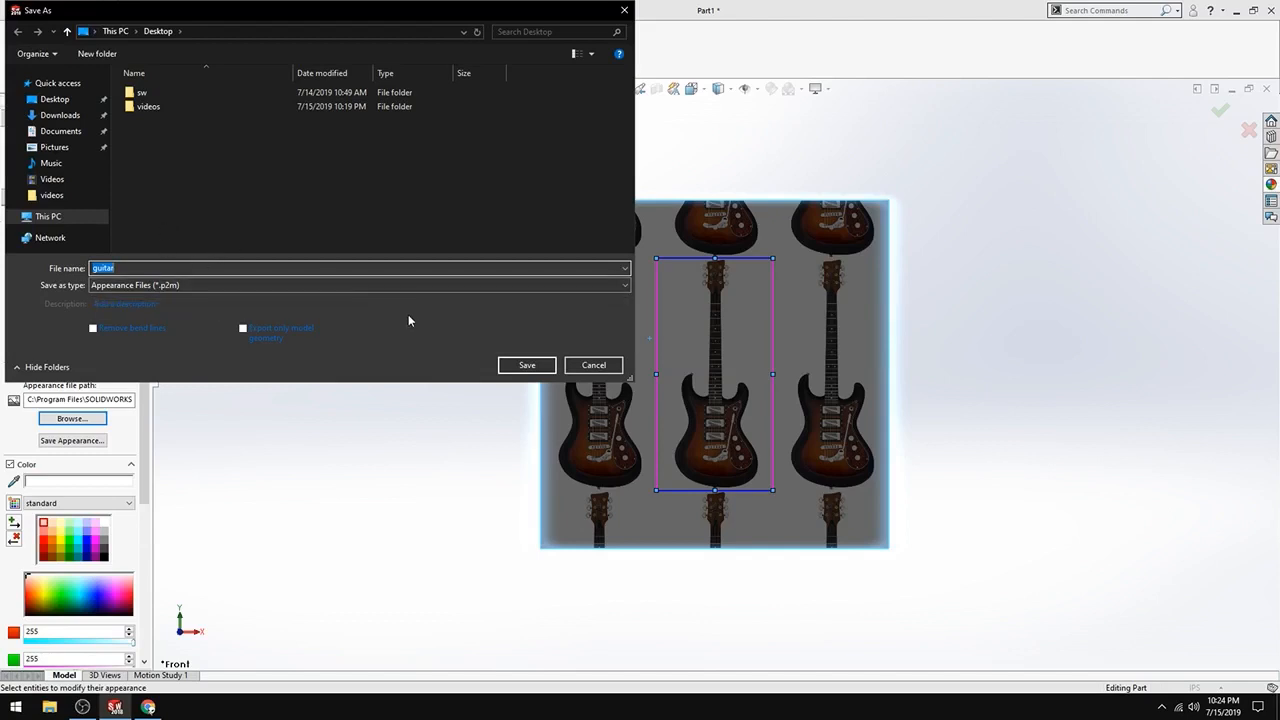
{"action": "left_click", "coordinate": [527, 365]}
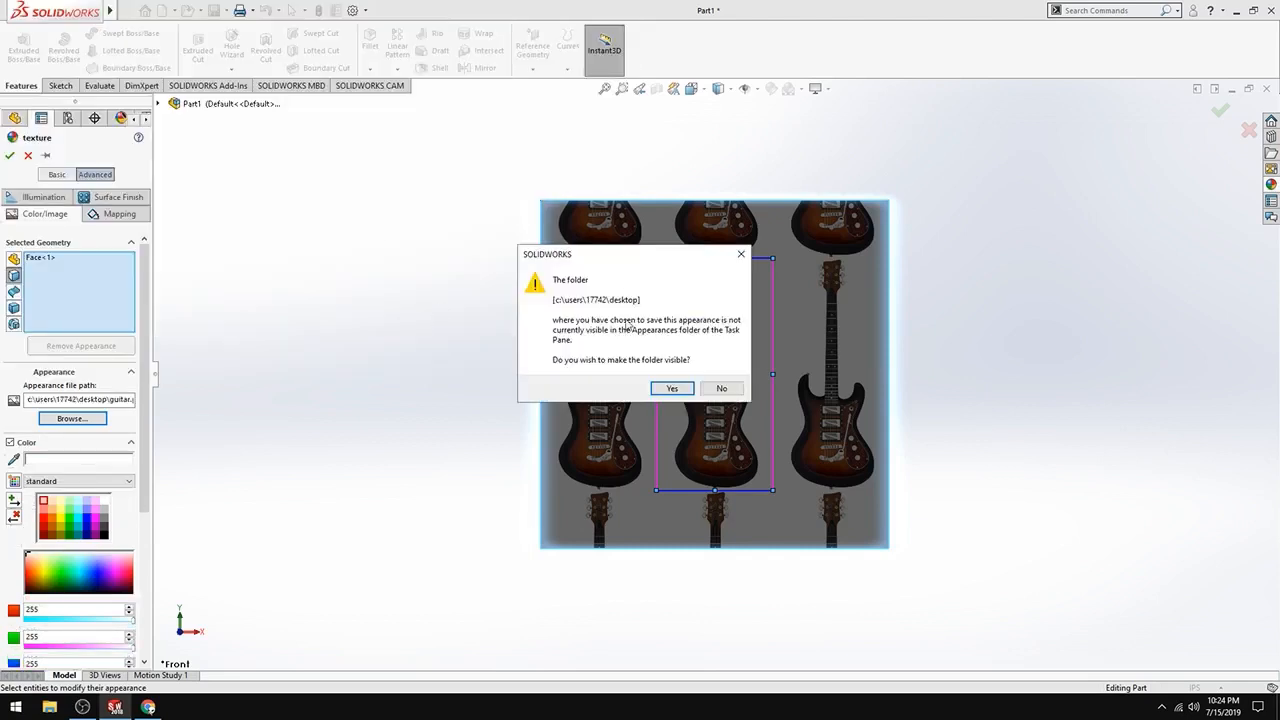
{"action": "left_click", "coordinate": [672, 388]}
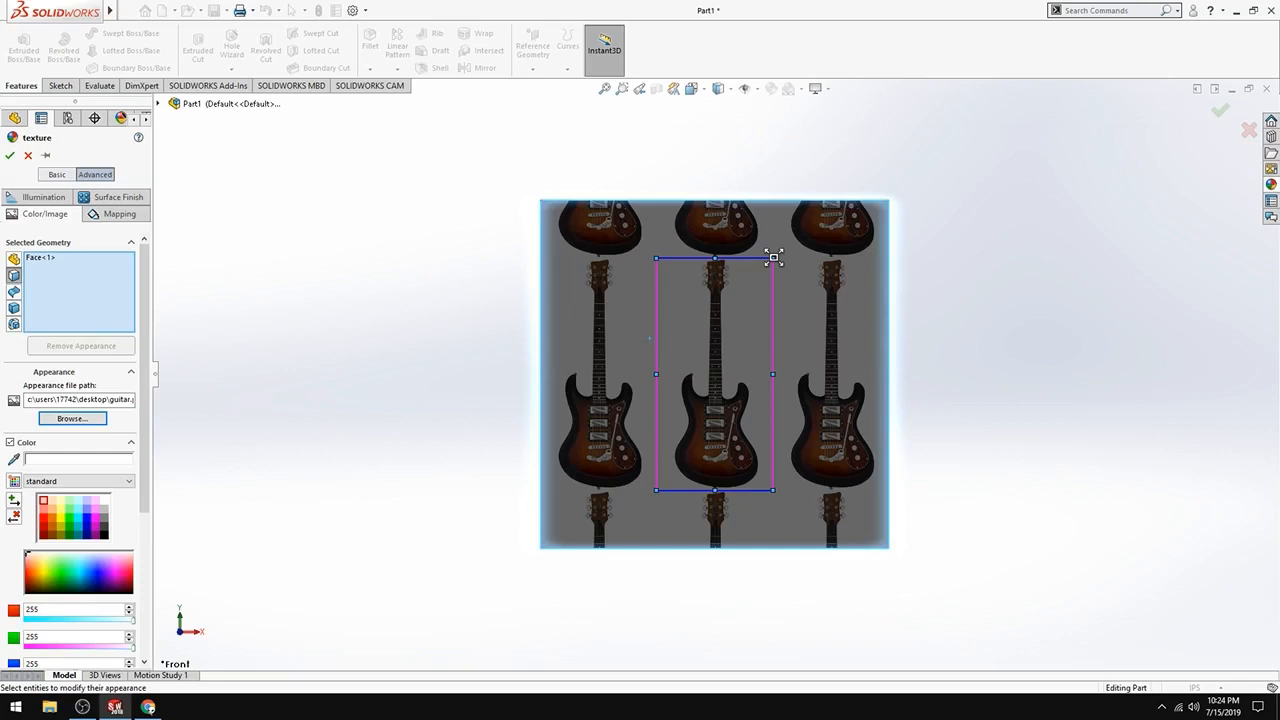
Enlarge the guitar texture until one guitar nearly spans the plate's height, and accept the appearance
{"action": "left_click_drag", "start_coordinate": [773, 257], "coordinate": [797, 232]}
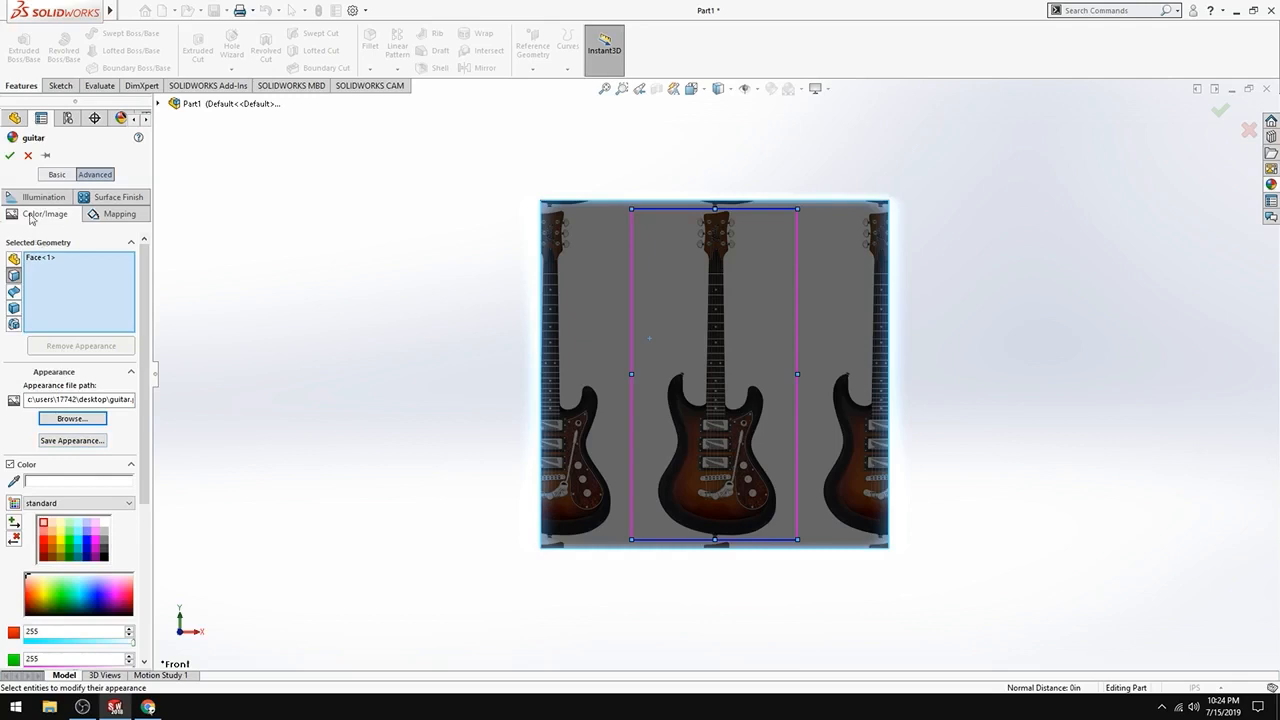
{"action": "left_click", "coordinate": [11, 156]}
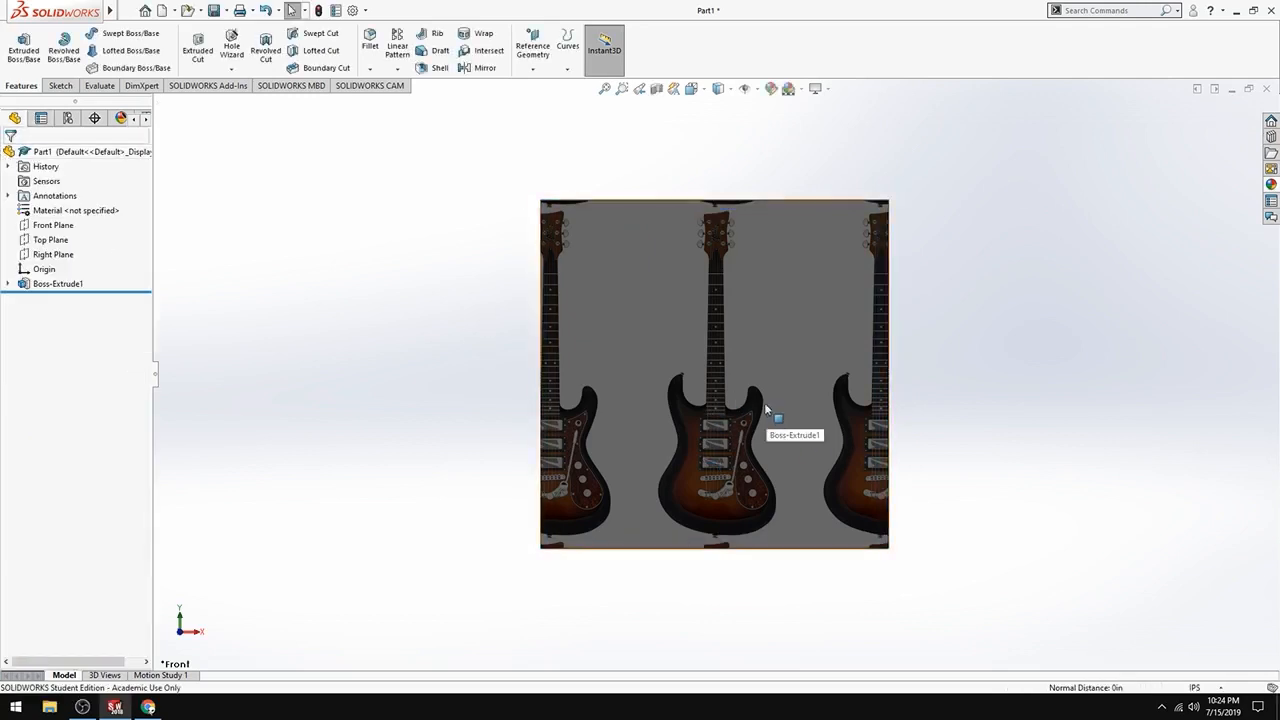
{"action": "scroll", "coordinate": [745, 378], "scroll_direction": "down", "scroll_amount": 3}
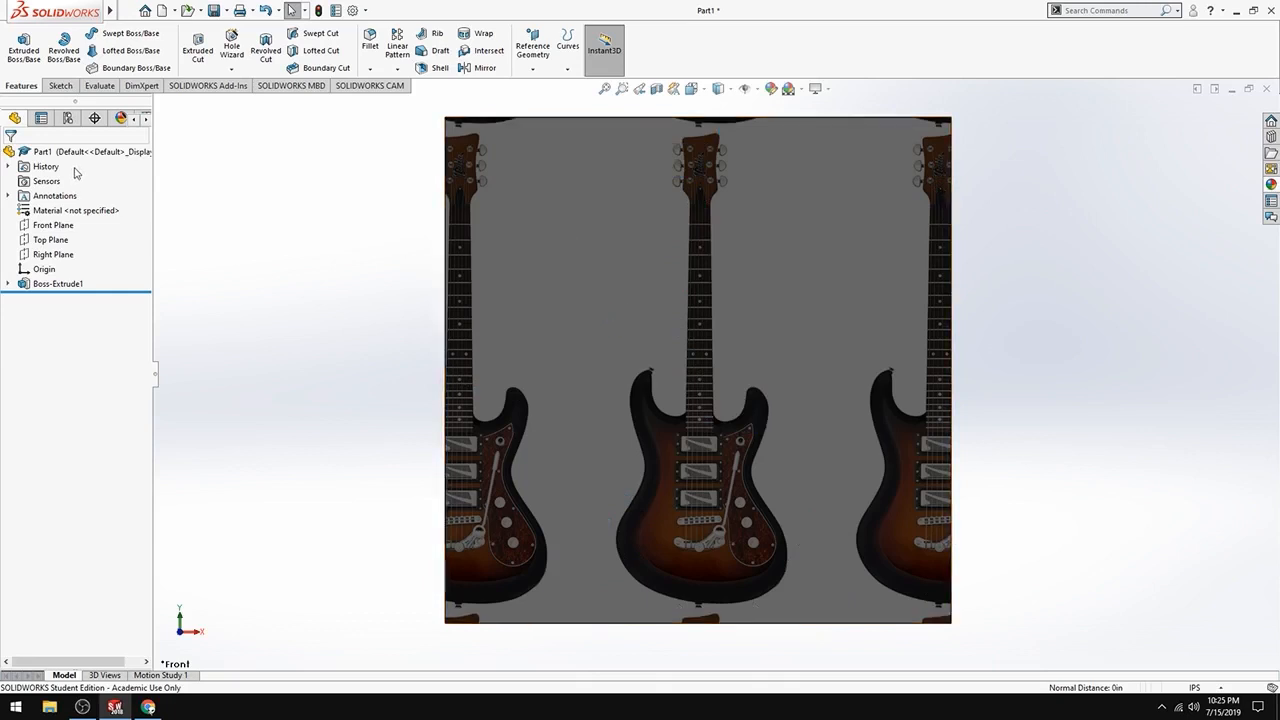
Start an Extruded Cut sketch on the plate's front face and trace a spline along the middle guitar body's bottom and lower right edge
{"action": "left_click", "coordinate": [200, 55]}
{"action": "left_click", "coordinate": [624, 262]}
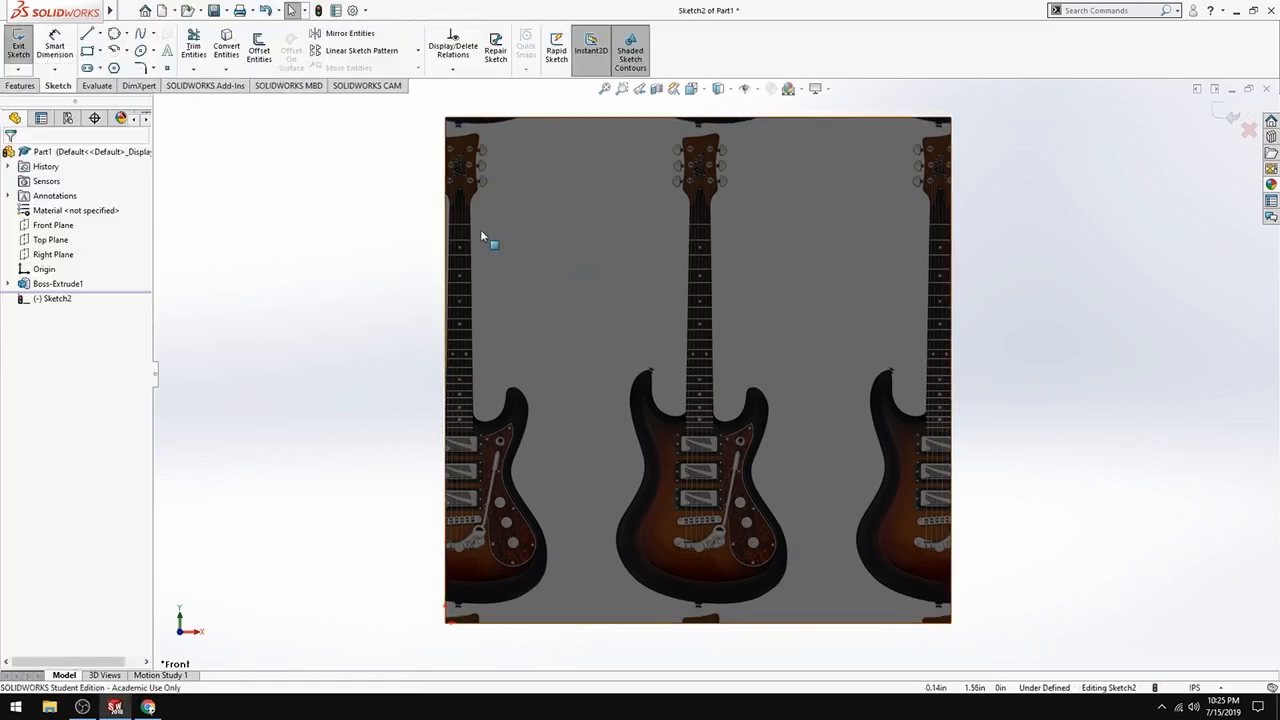
{"action": "left_click", "coordinate": [141, 36]}
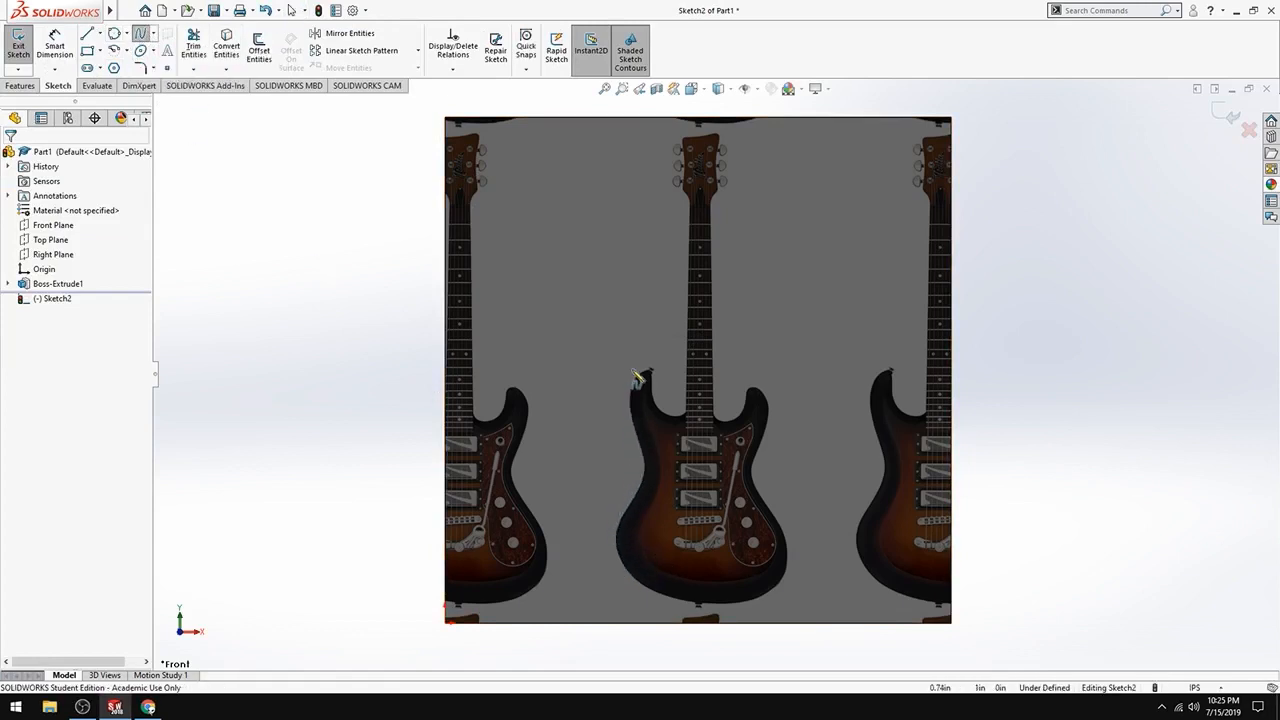
{"action": "scroll", "coordinate": [702, 590], "scroll_direction": "down", "scroll_amount": 2}
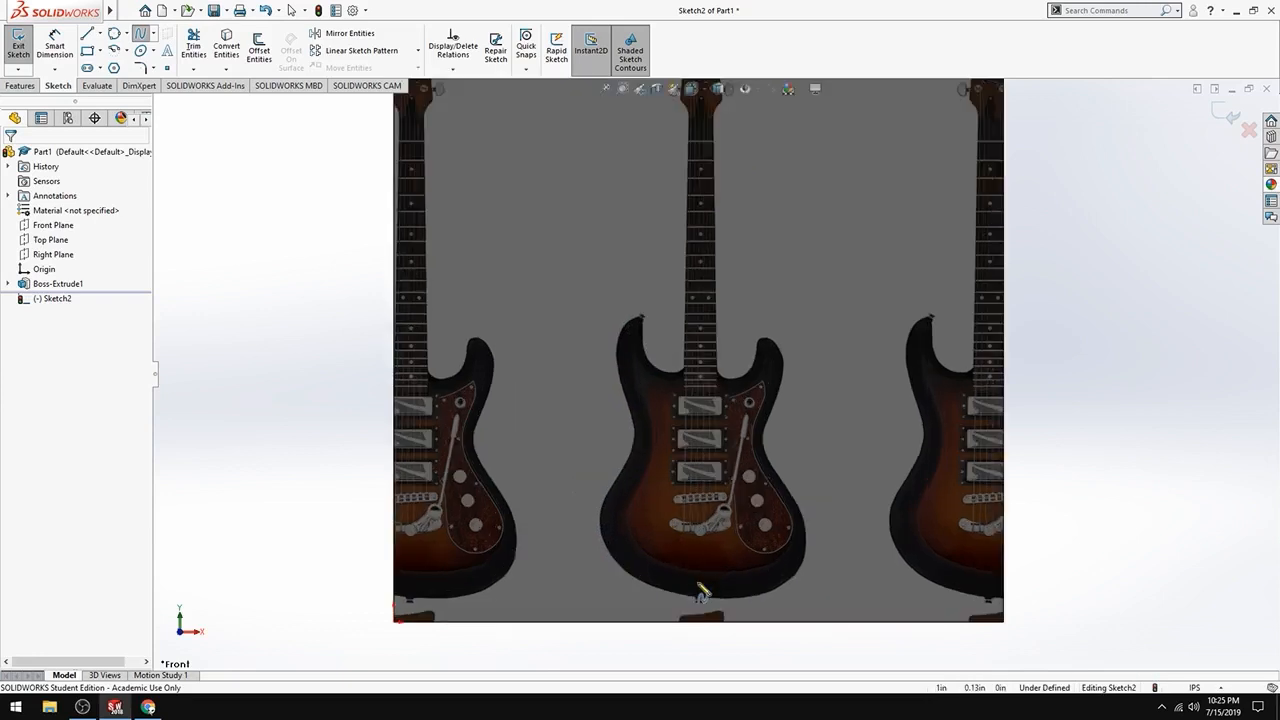
{"action": "scroll", "coordinate": [702, 590], "scroll_direction": "down", "scroll_amount": 5}
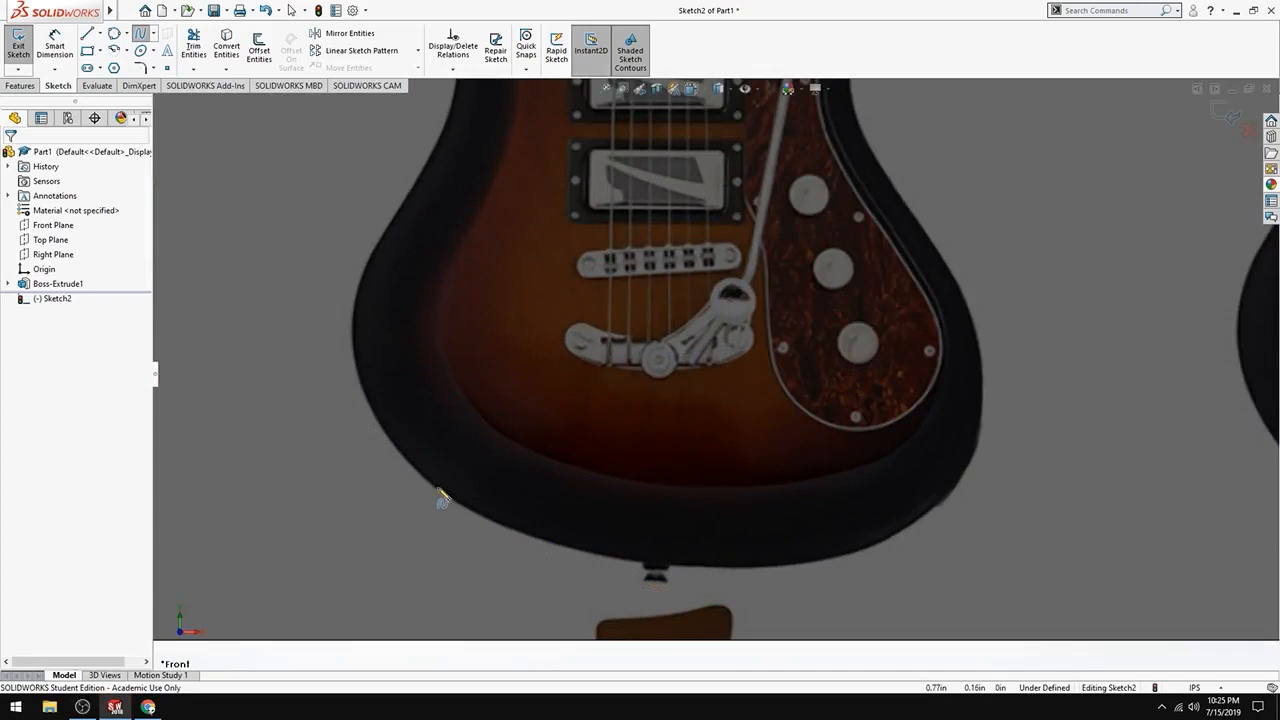
{"action": "left_click", "coordinate": [437, 490]}
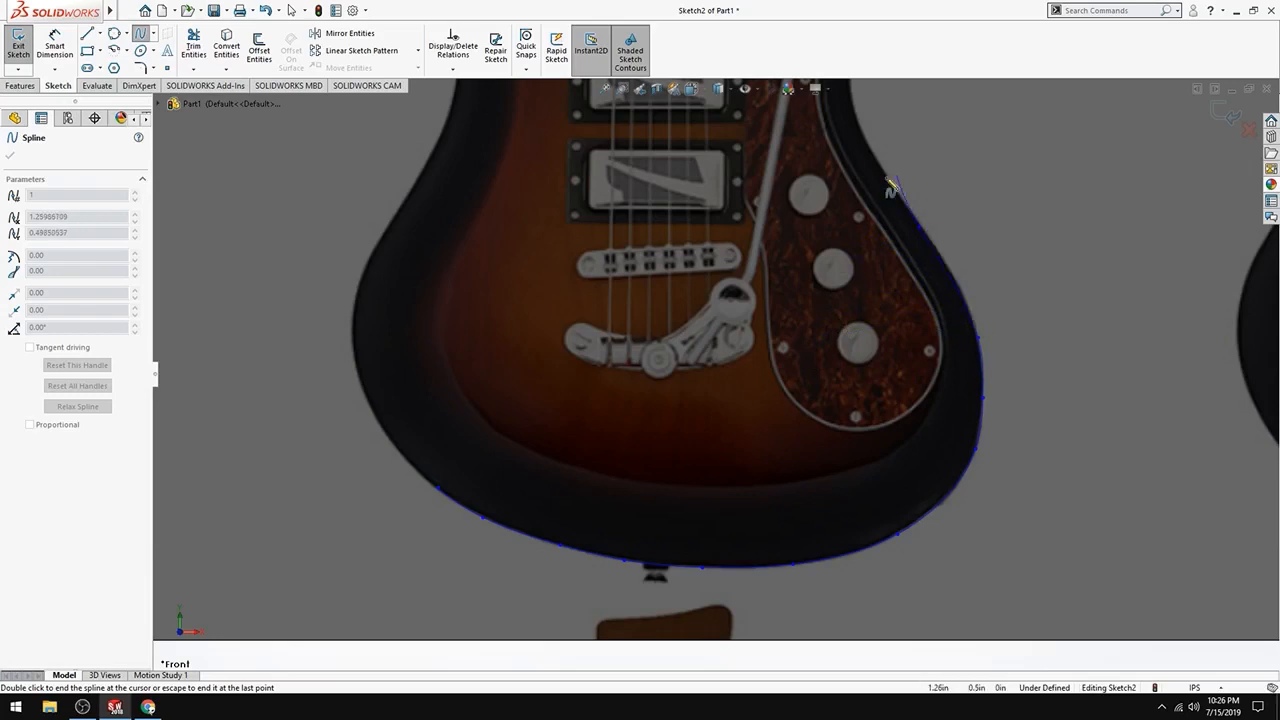
Continue the spline up the guitar body's right side and around the right horn, and end it where the body meets the neck
{"action": "scroll", "coordinate": [882, 250], "scroll_direction": "down", "scroll_amount": 4}
{"action": "scroll", "coordinate": [800, 278], "scroll_direction": "up", "scroll_amount": 6}
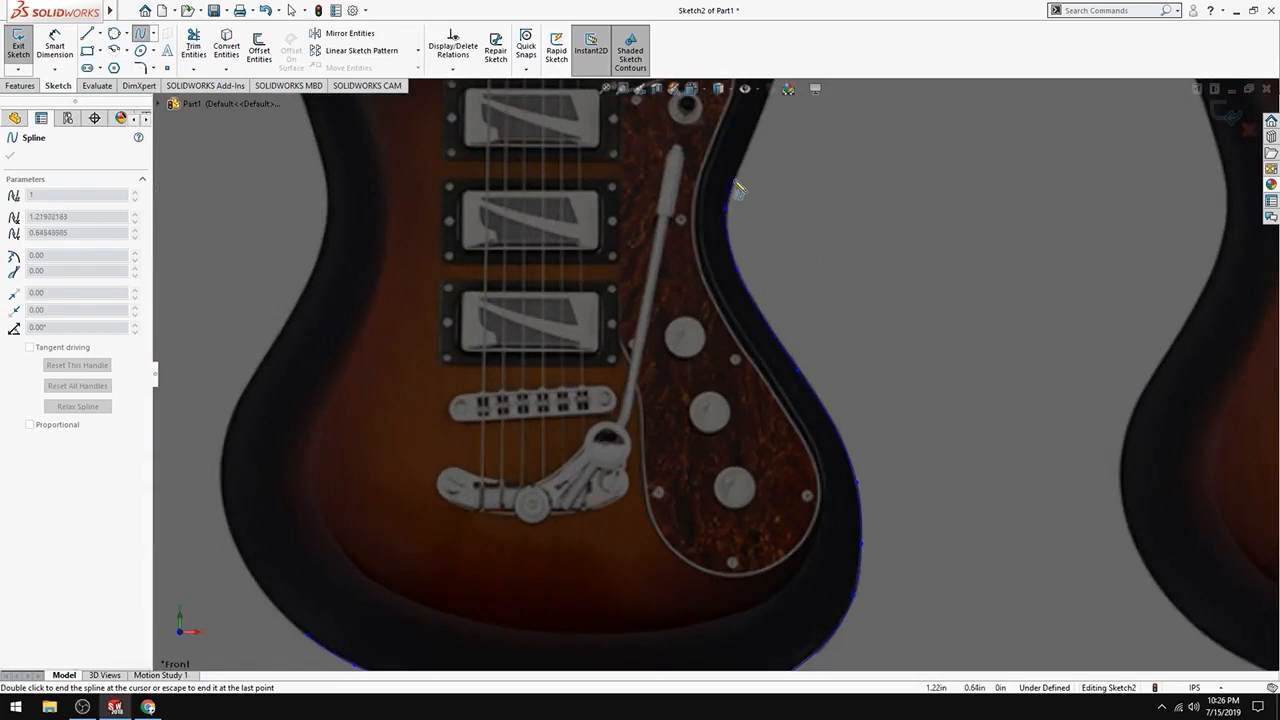
{"action": "scroll", "coordinate": [745, 188], "scroll_direction": "down", "scroll_amount": 2}
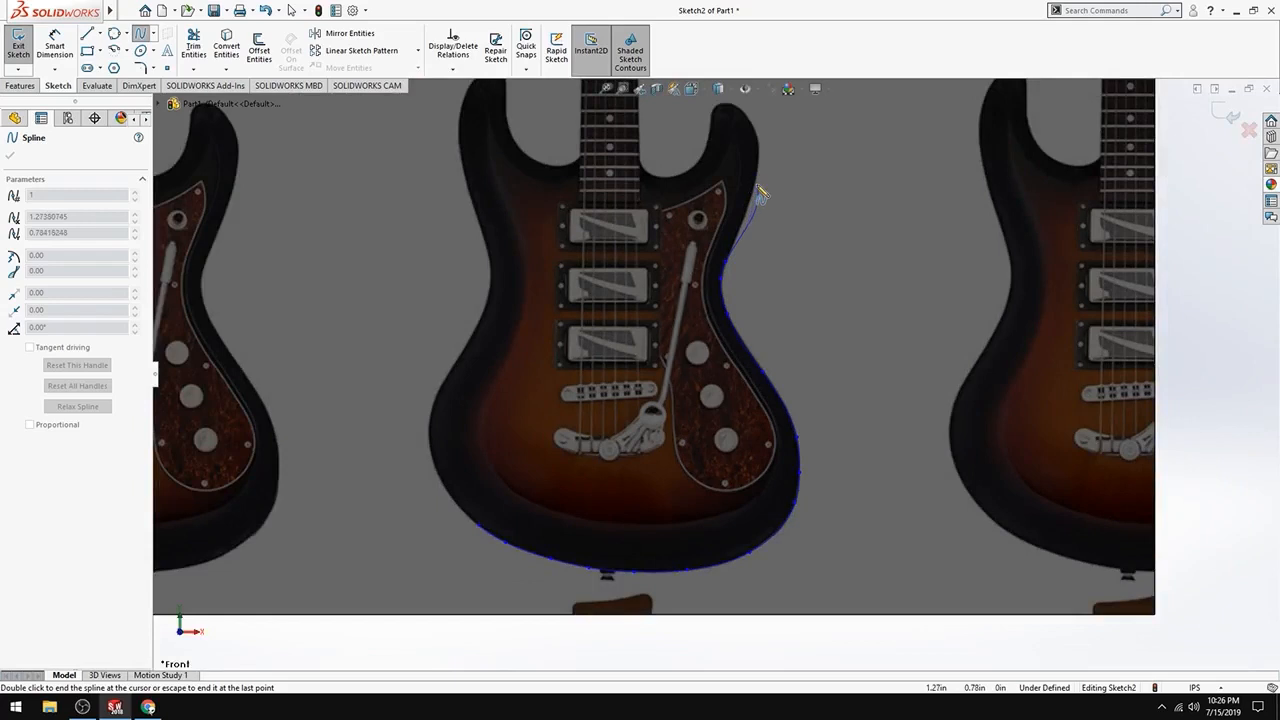
{"action": "scroll", "coordinate": [720, 346], "scroll_direction": "down", "scroll_amount": 3}
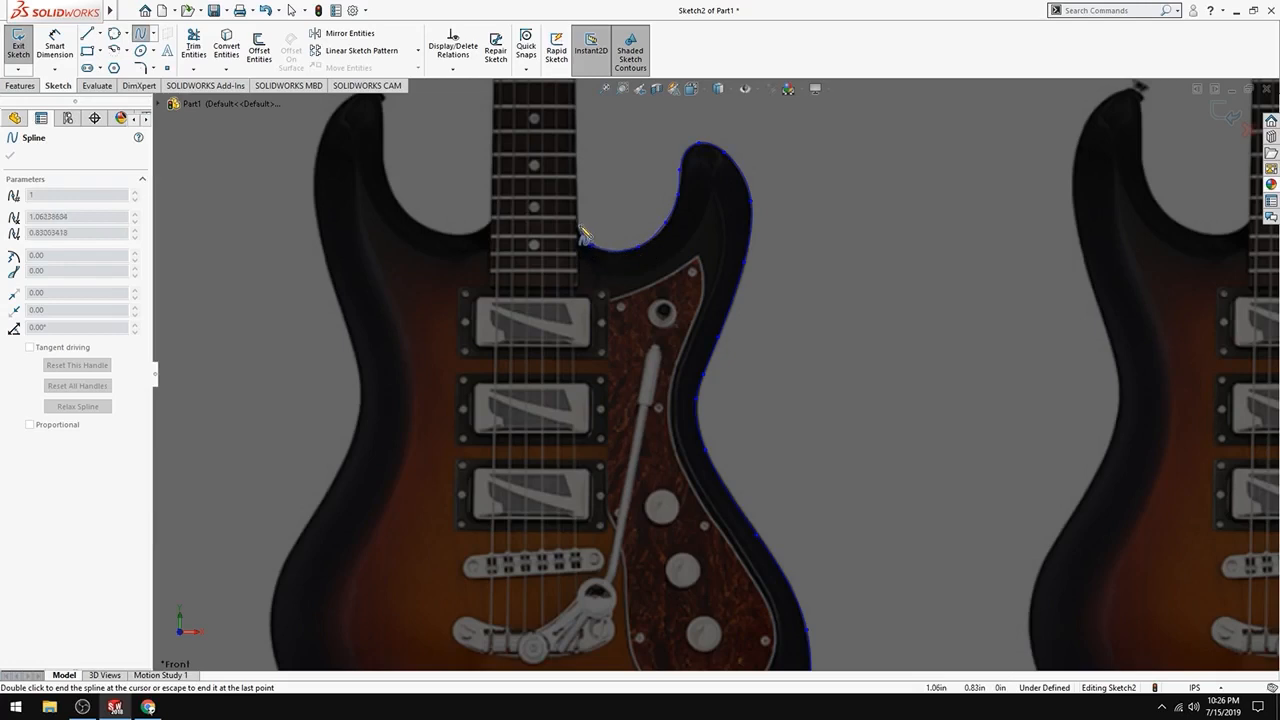
{"action": "scroll", "coordinate": [590, 186], "scroll_direction": "up", "scroll_amount": 2}
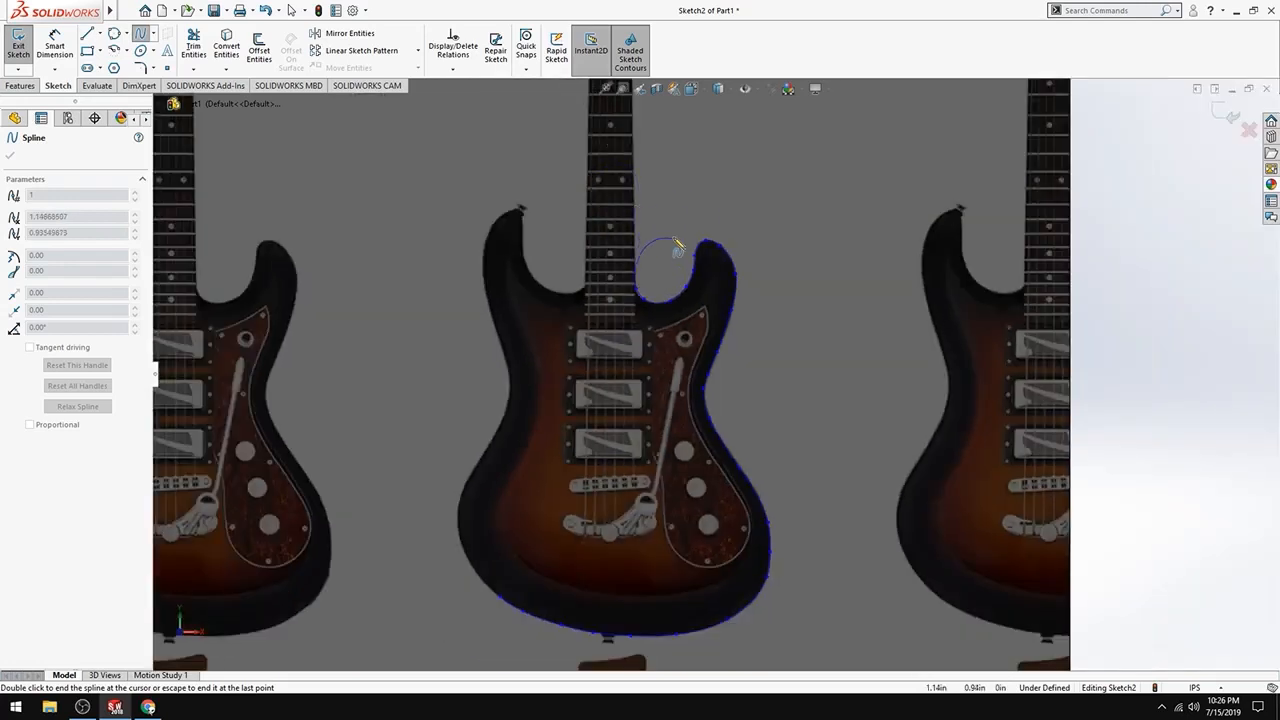
{"action": "scroll", "coordinate": [674, 240], "scroll_direction": "up", "scroll_amount": 2}
{"action": "scroll", "coordinate": [674, 228], "scroll_direction": "up", "scroll_amount": 2}
{"action": "scroll", "coordinate": [692, 235], "scroll_direction": "down", "scroll_amount": 4}
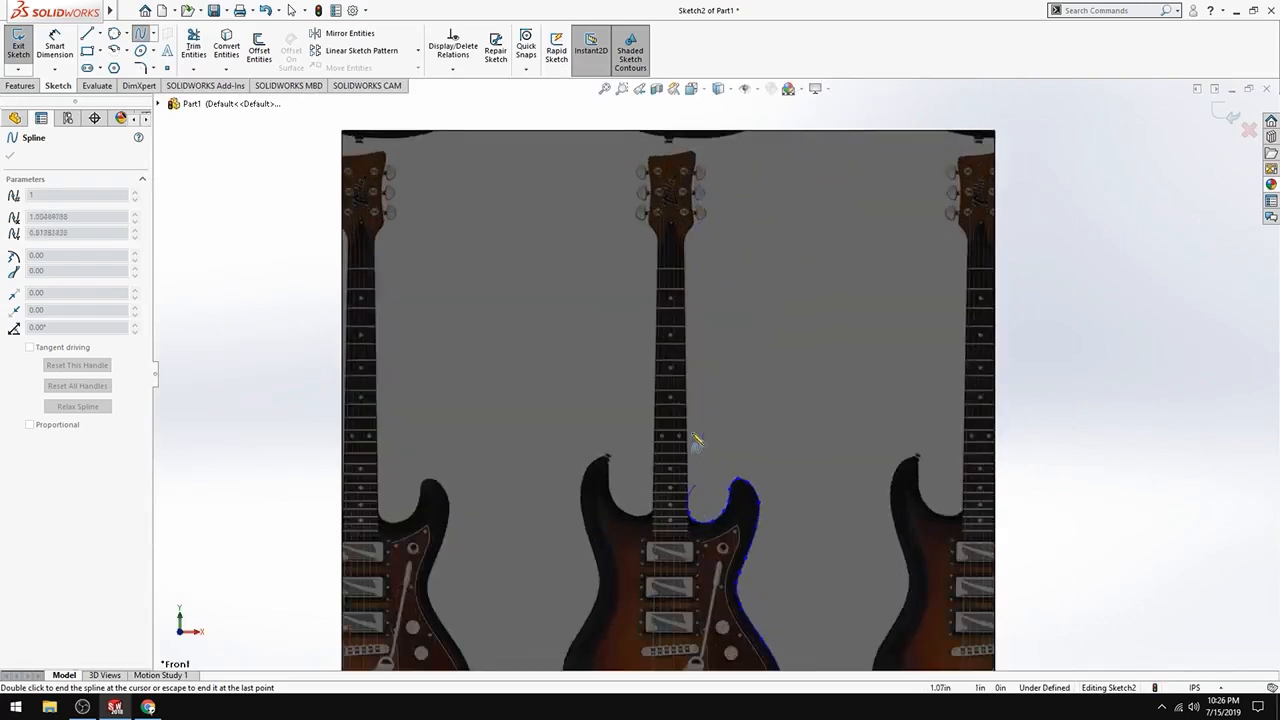
{"action": "key", "text": "Escape"}
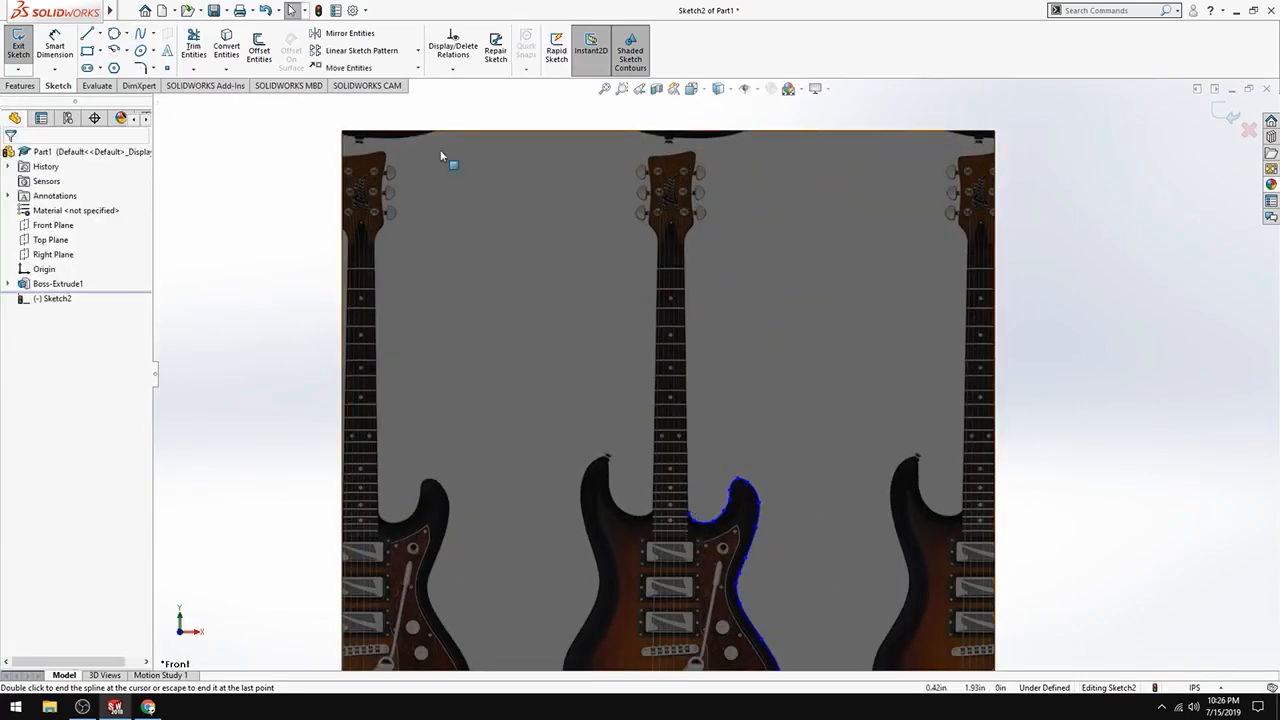
Draw a line about 0.82 in long up the neck's right edge, from the spline's end to the base of the headstock
{"action": "left_click", "coordinate": [87, 33]}
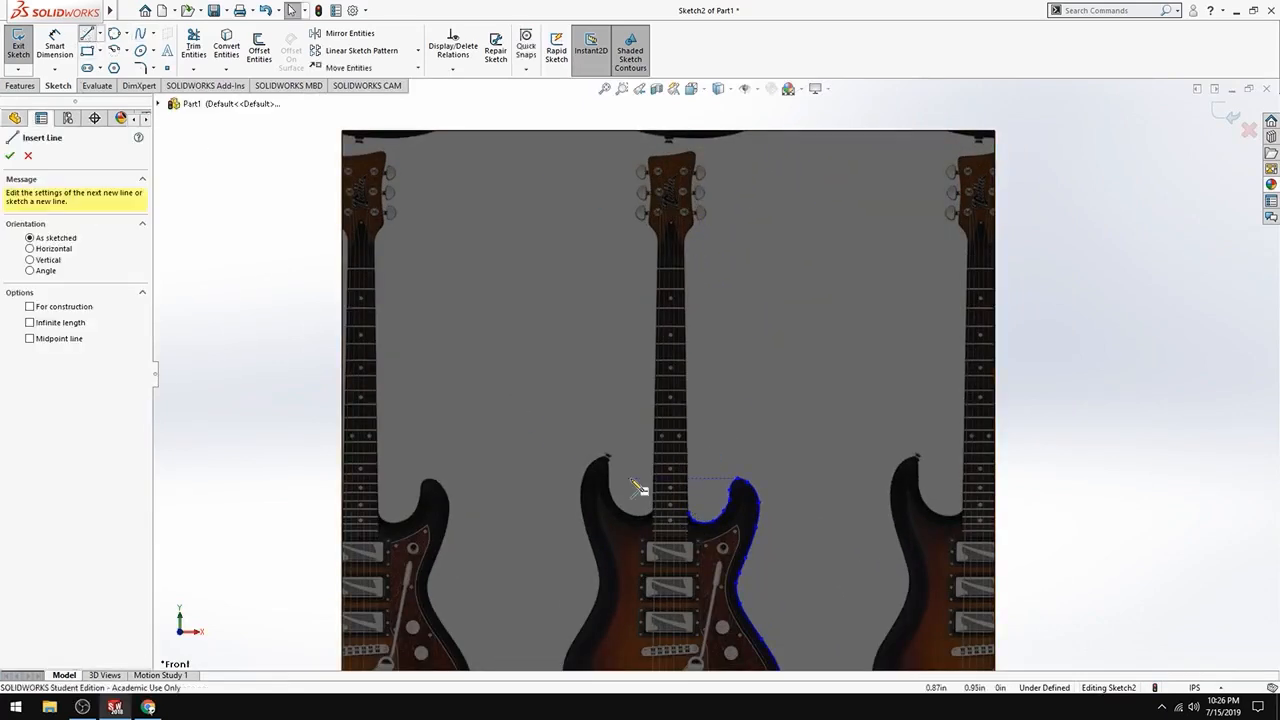
{"action": "left_click", "coordinate": [689, 514]}
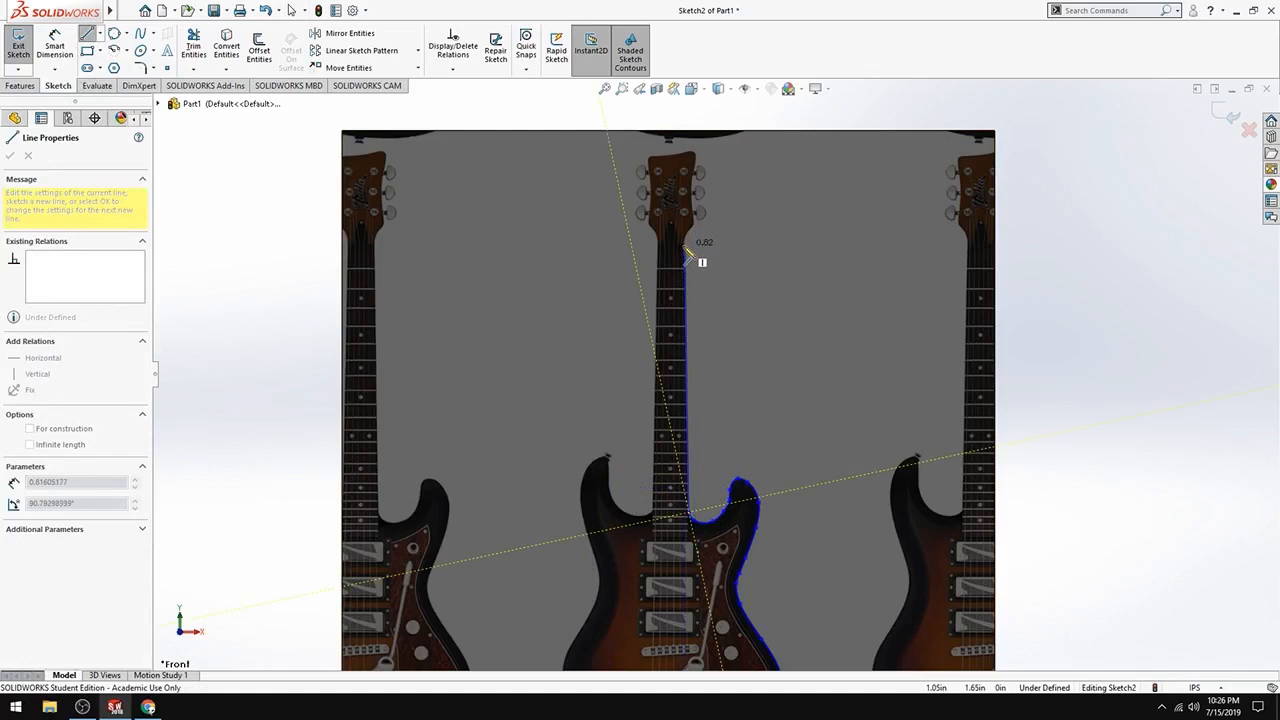
{"action": "scroll", "coordinate": [689, 252], "scroll_direction": "down", "scroll_amount": 5}
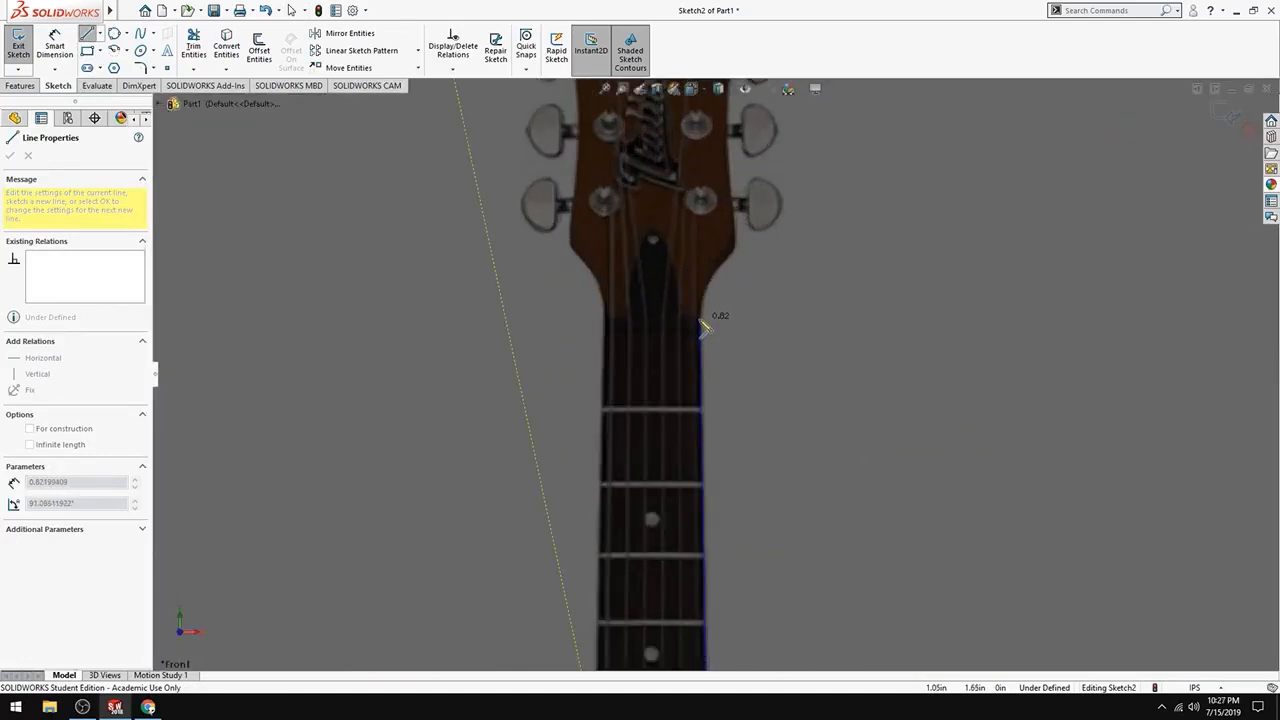
{"action": "left_click", "coordinate": [702, 326]}
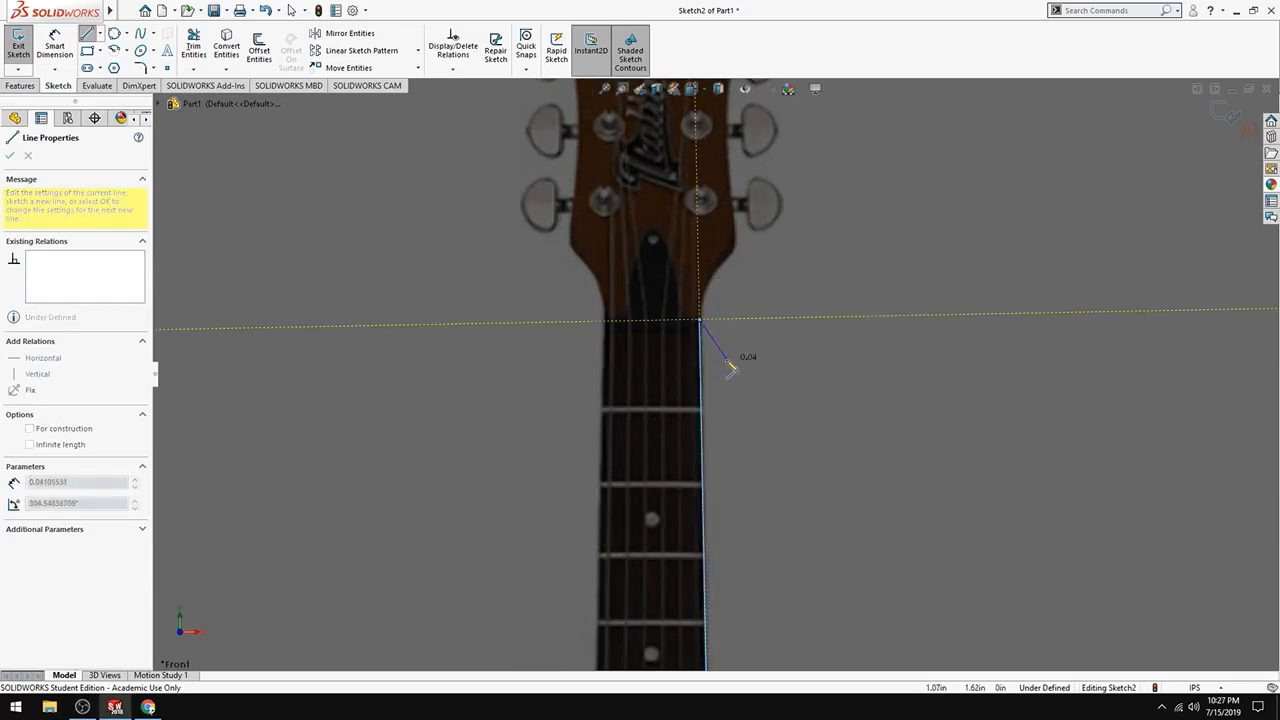
{"action": "key", "text": "Escape"}
Trace a spline from the neck line's upper end around the headstock's flared lower right side, ending at the lowest tuning peg
{"action": "scroll", "coordinate": [722, 537], "scroll_direction": "up", "scroll_amount": 5}
{"action": "scroll", "coordinate": [748, 570], "scroll_direction": "up", "scroll_amount": 2}
{"action": "scroll", "coordinate": [744, 484], "scroll_direction": "down", "scroll_amount": 8}
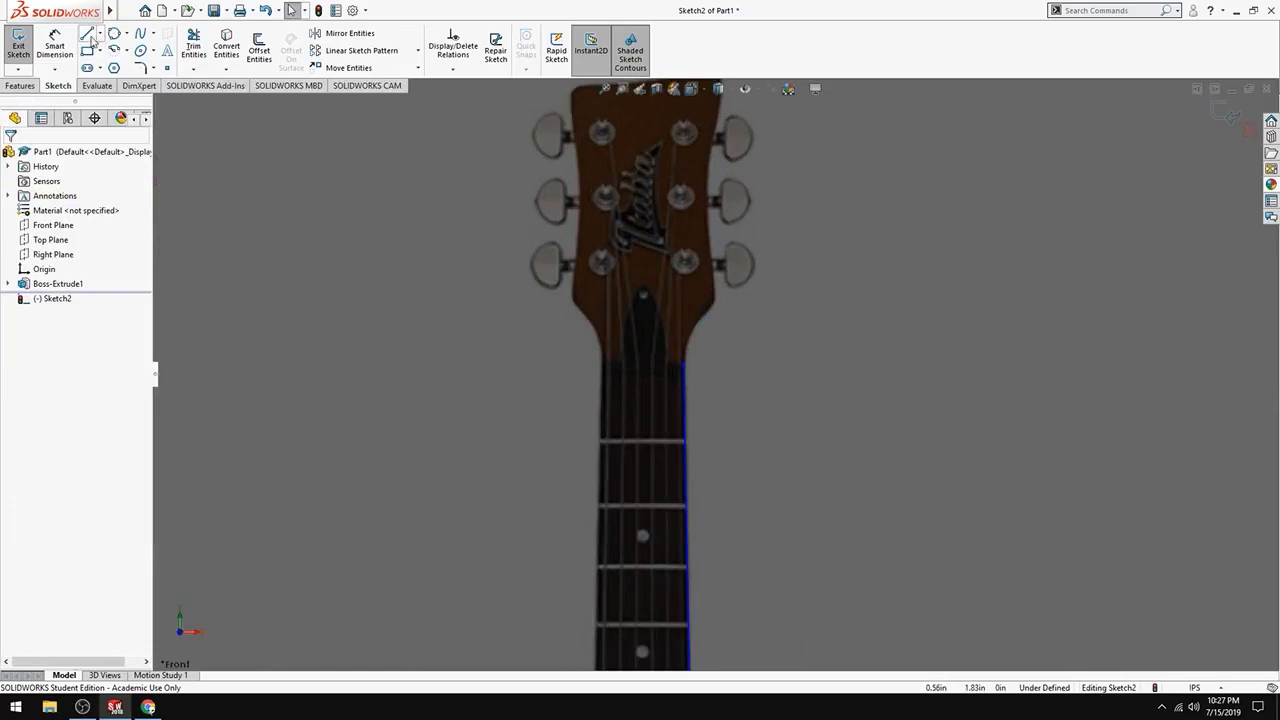
{"action": "left_click", "coordinate": [140, 33]}
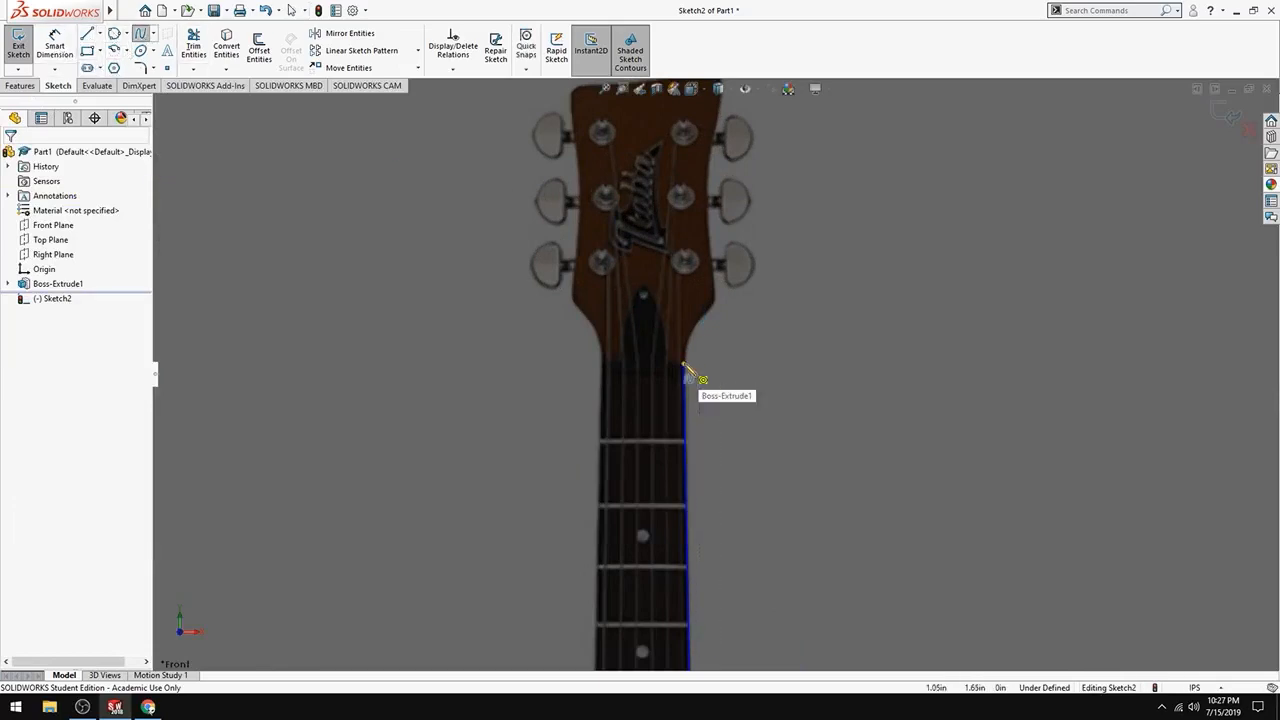
{"action": "left_click", "coordinate": [686, 364]}
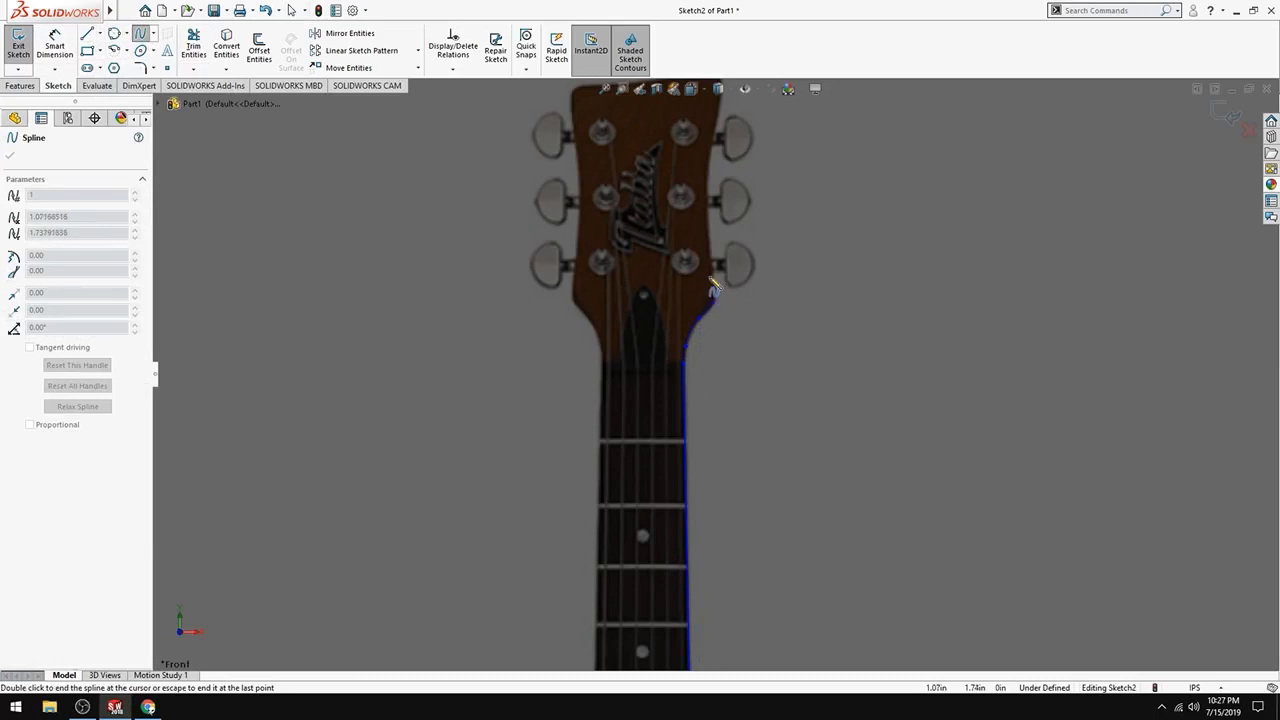
{"action": "scroll", "coordinate": [718, 303], "scroll_direction": "down", "scroll_amount": 3}
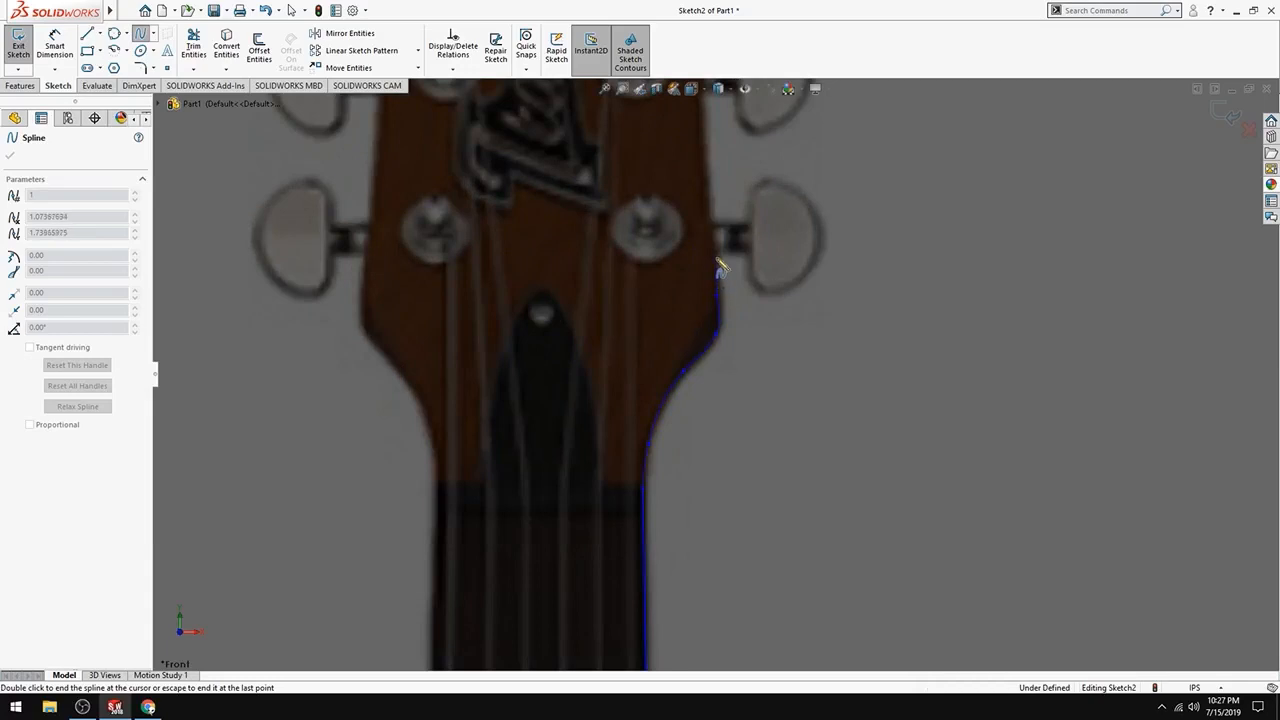
{"action": "key", "text": "Escape"}
Draw a line about 0.05 in long up the headstock's right edge, between the lowest and middle tuning pegs
{"action": "scroll", "coordinate": [743, 288], "scroll_direction": "up", "scroll_amount": 5}
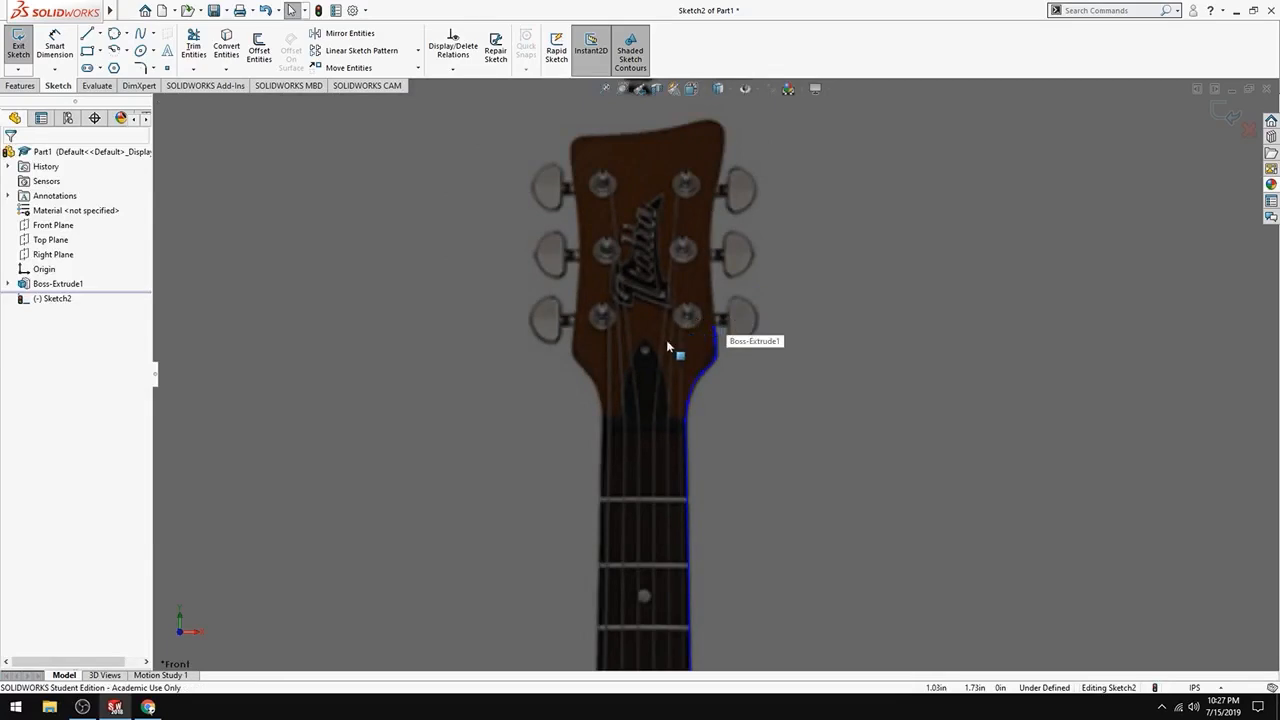
{"action": "left_click", "coordinate": [88, 36]}
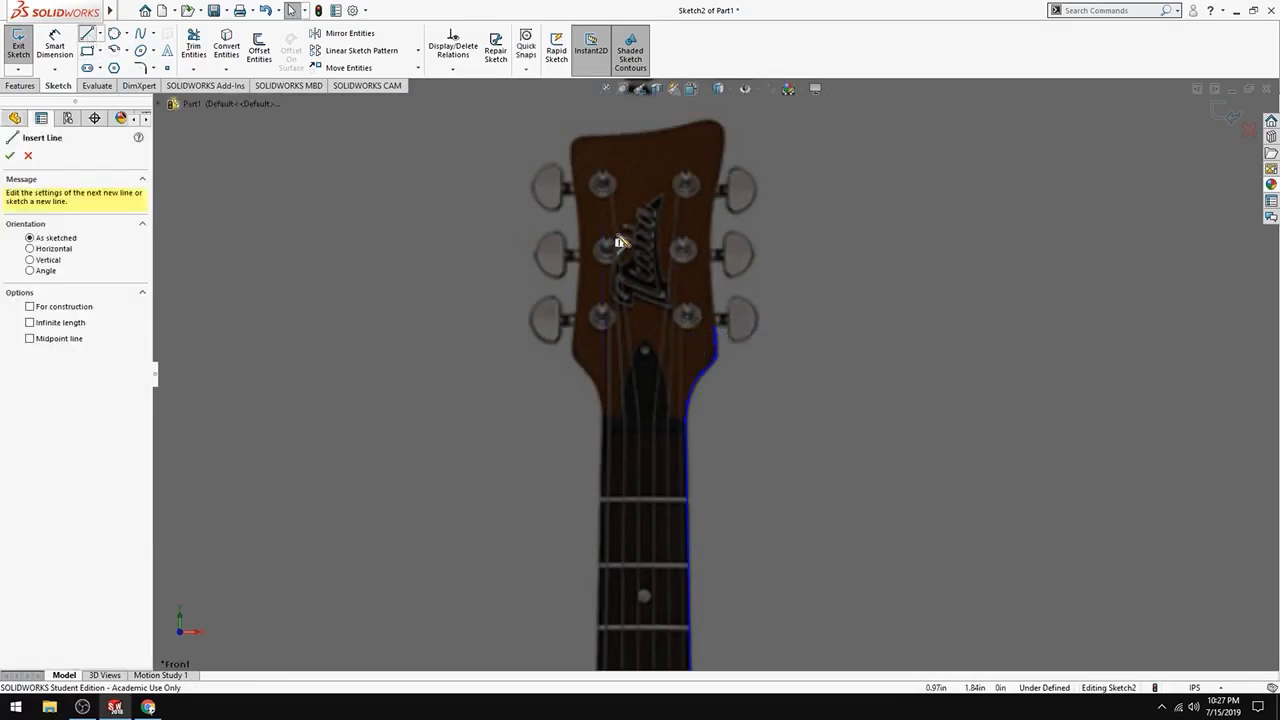
{"action": "scroll", "coordinate": [720, 348], "scroll_direction": "down", "scroll_amount": 5}
{"action": "left_click", "coordinate": [713, 340]}
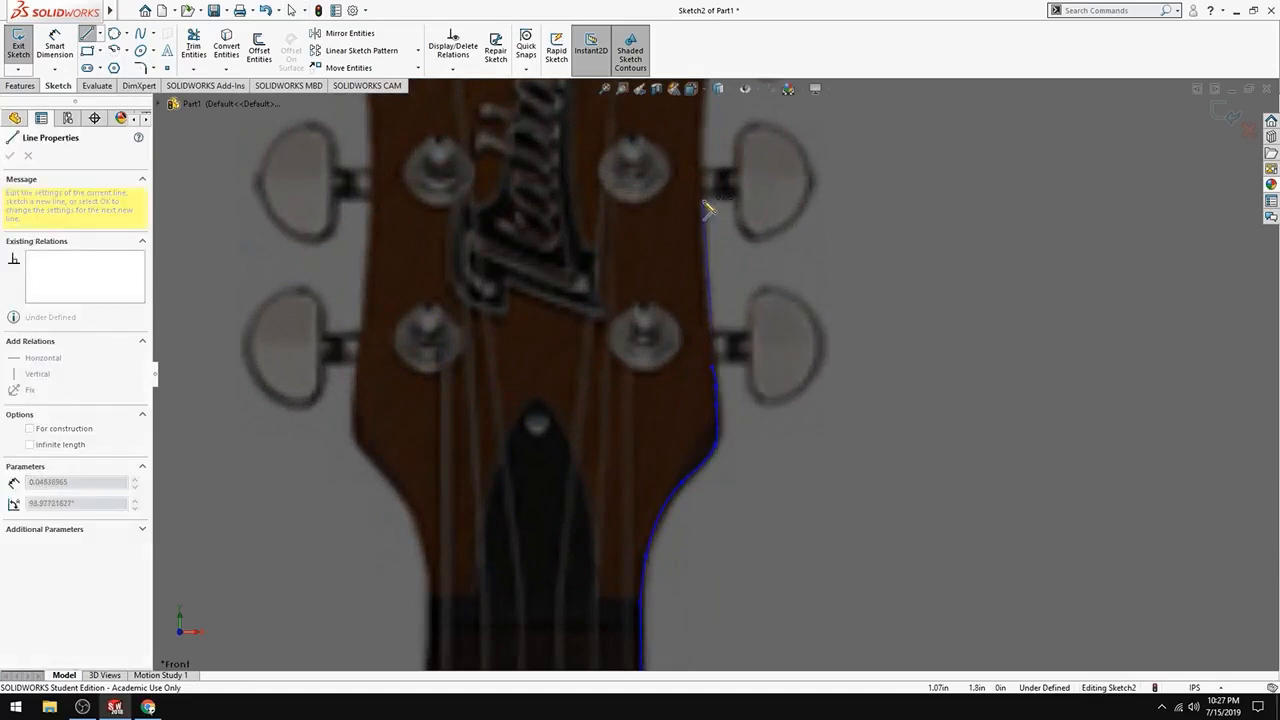
{"action": "left_click", "coordinate": [706, 208]}
{"action": "key", "text": "Escape"}
Trace a spline along the headstock's right edge, from just above the middle peg's shaft to just below the upper peg's shaft
{"action": "scroll", "coordinate": [735, 194], "scroll_direction": "up", "scroll_amount": 3}
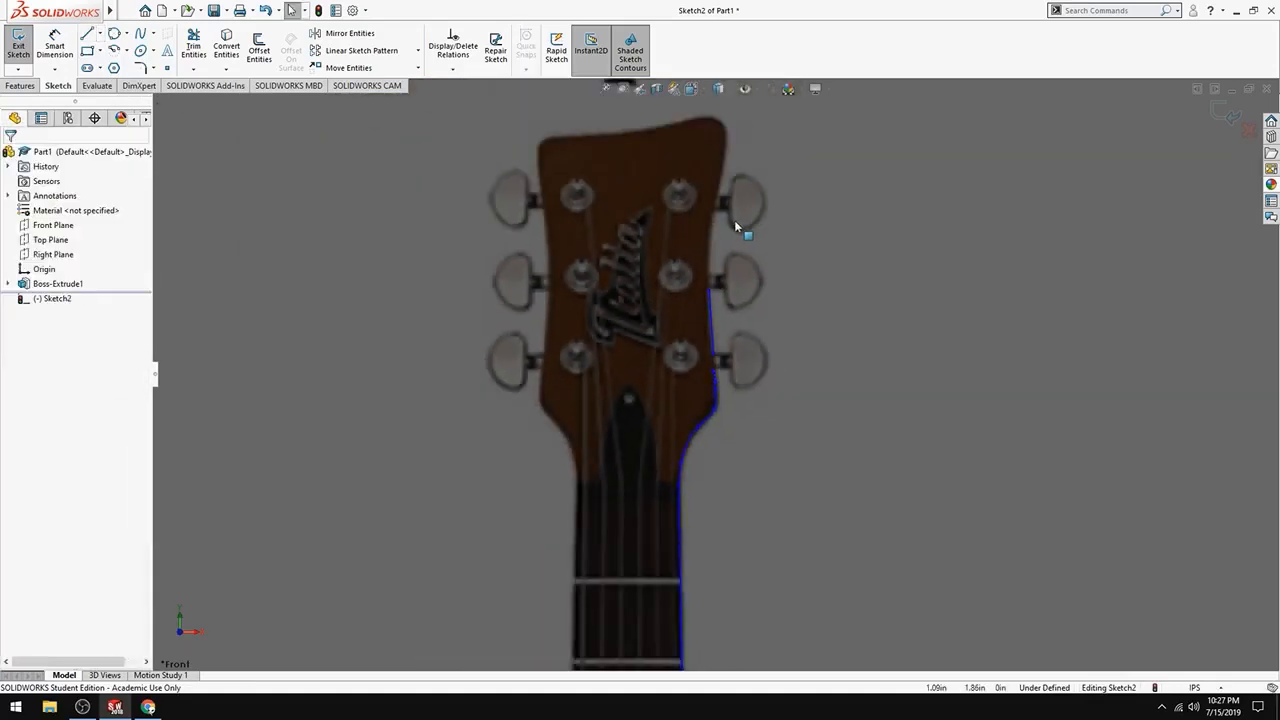
{"action": "left_click", "coordinate": [140, 33]}
{"action": "scroll", "coordinate": [688, 265], "scroll_direction": "down", "scroll_amount": 2}
{"action": "scroll", "coordinate": [688, 265], "scroll_direction": "down", "scroll_amount": 3}
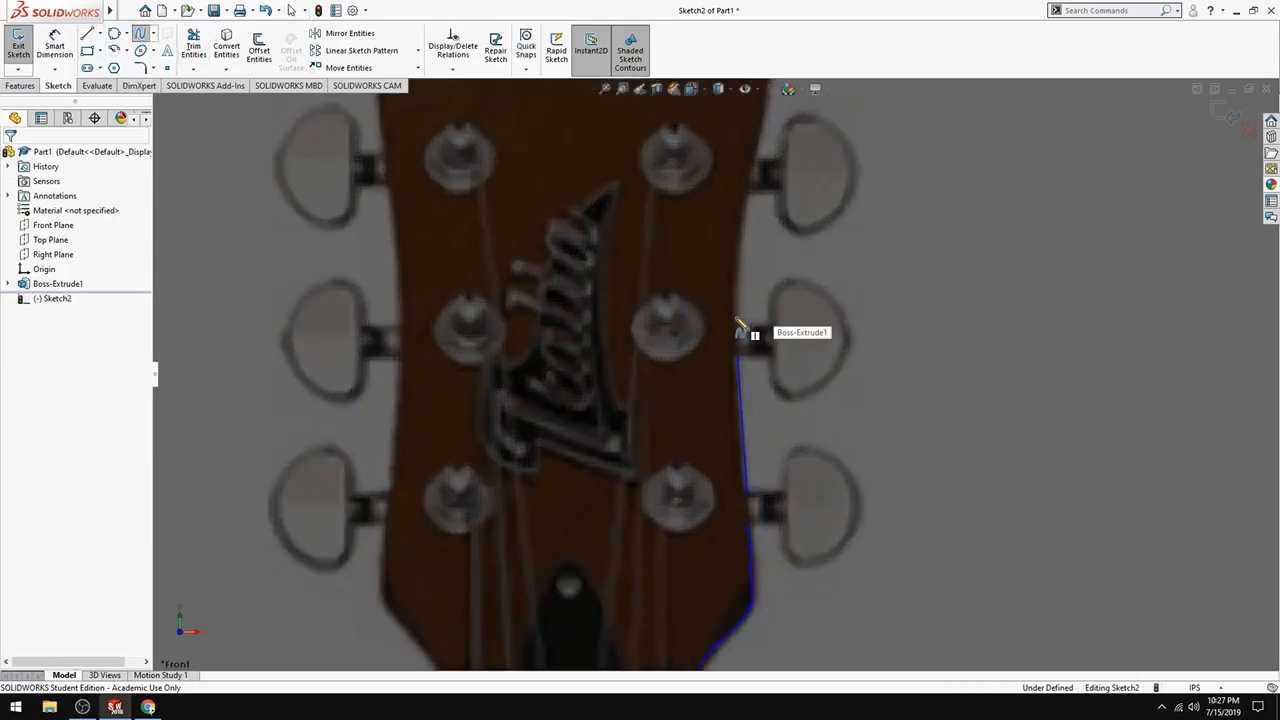
{"action": "left_click", "coordinate": [738, 331]}
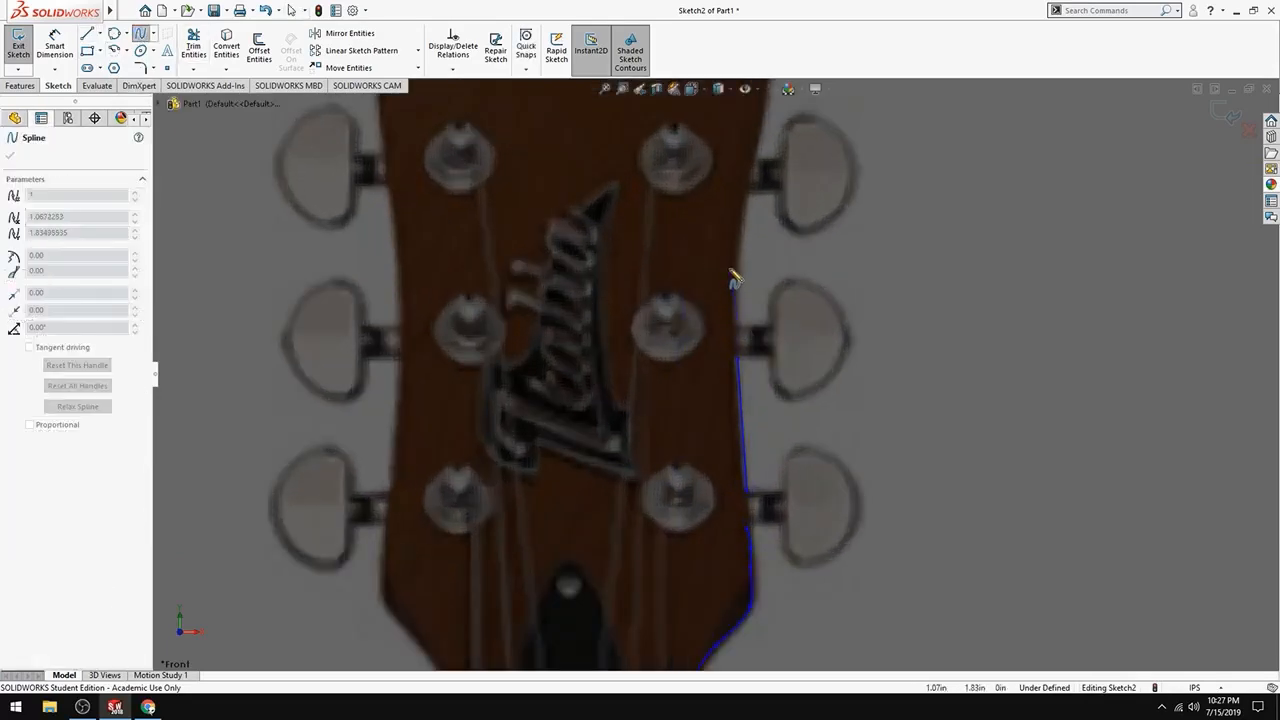
{"action": "double_click", "coordinate": [768, 218]}
Trace a spline from above the upper right peg around the headstock's upper right corner and partway along its top edge
{"action": "scroll", "coordinate": [778, 236], "scroll_direction": "up", "scroll_amount": 3}
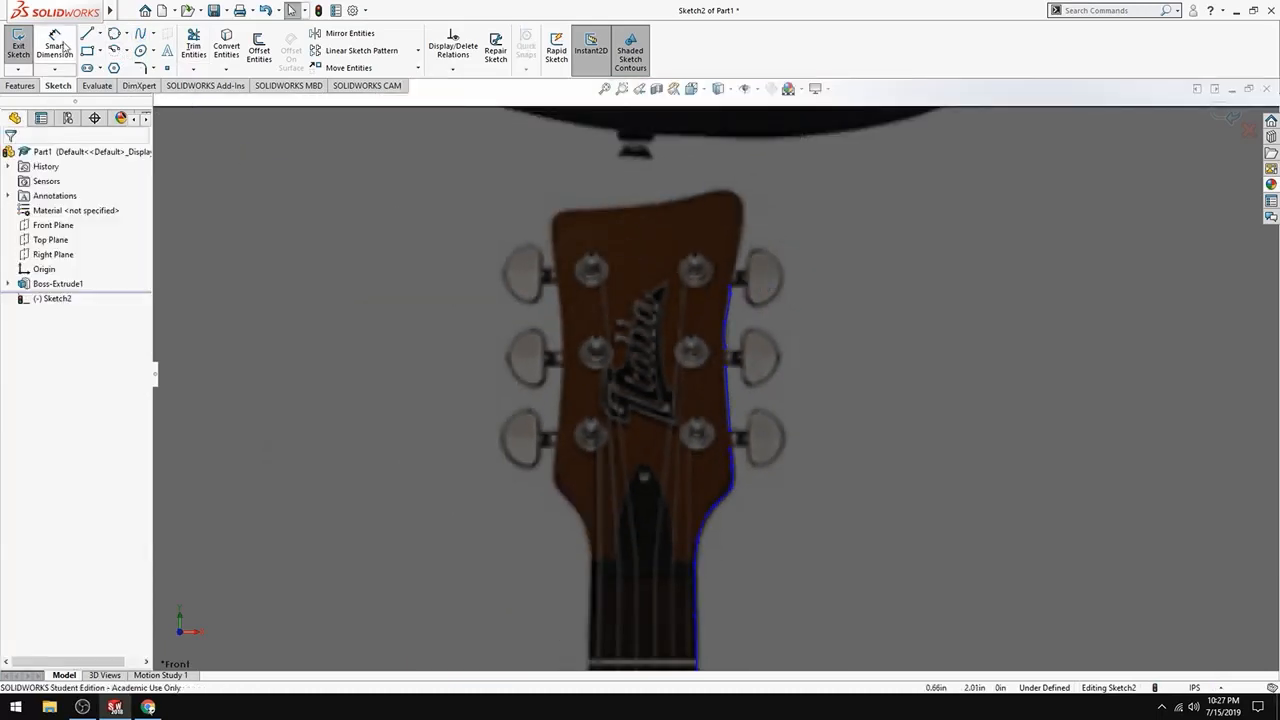
{"action": "left_click", "coordinate": [141, 33]}
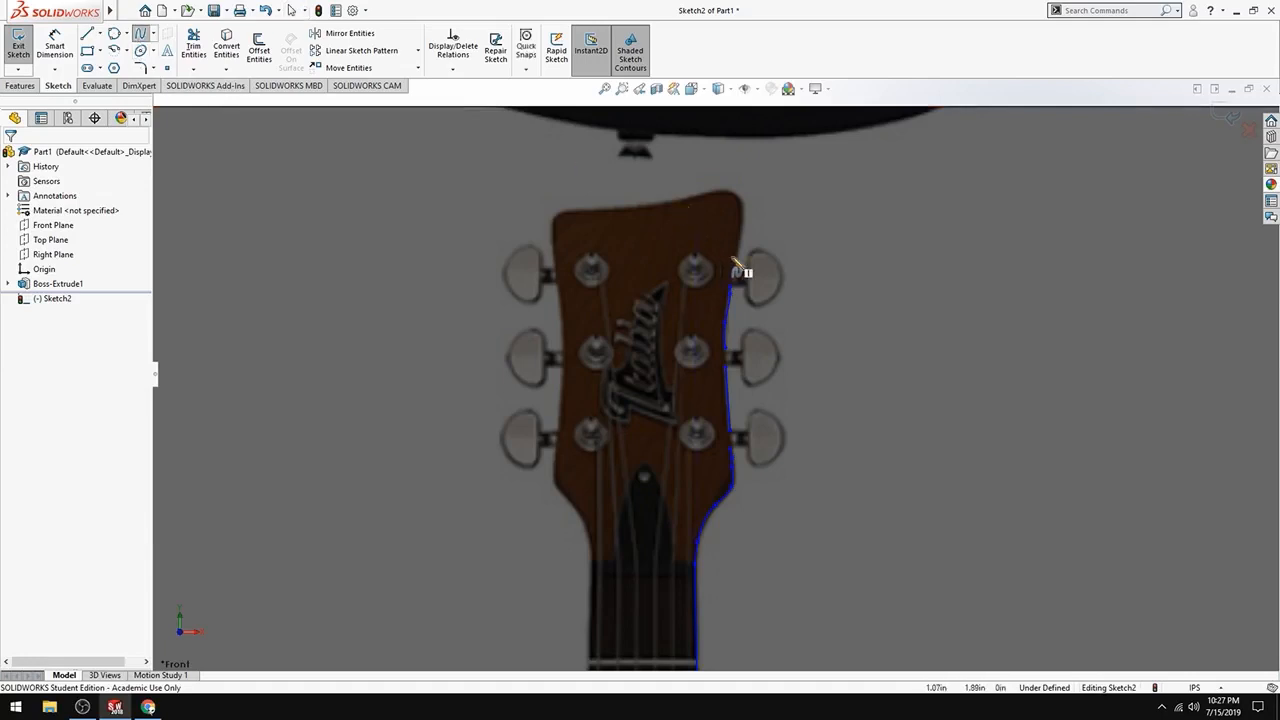
{"action": "scroll", "coordinate": [745, 290], "scroll_direction": "down", "scroll_amount": 3}
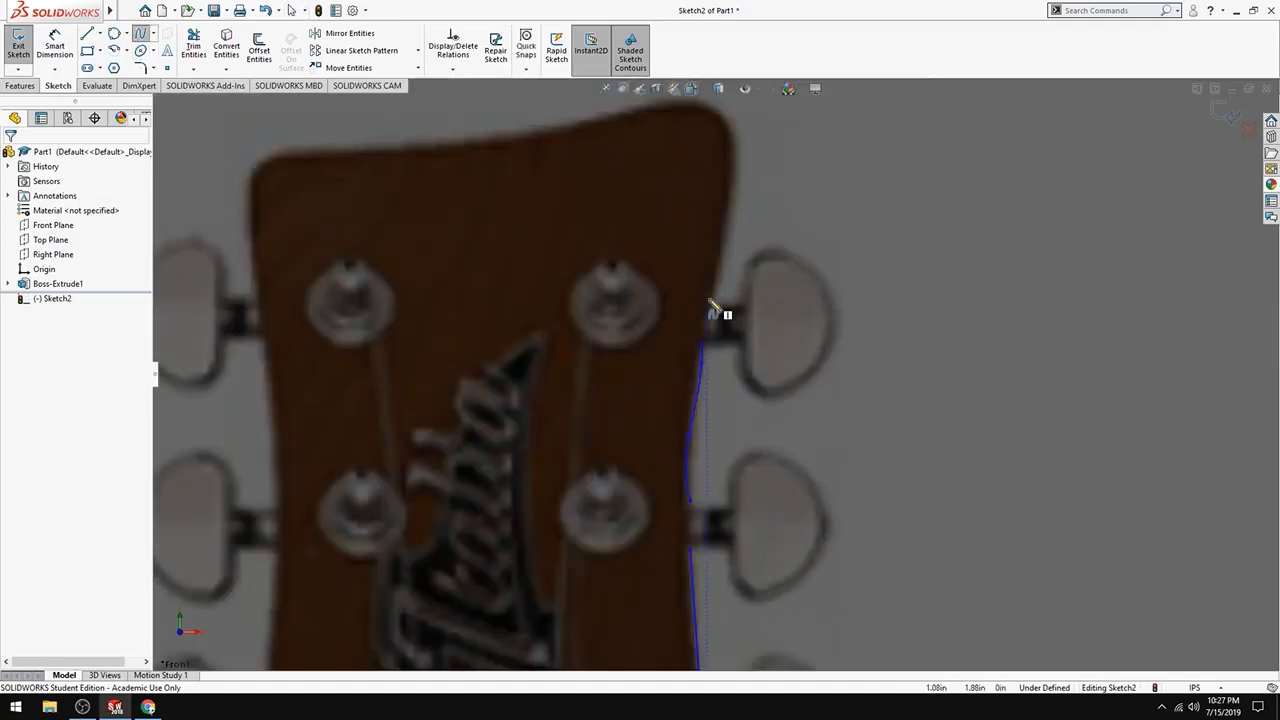
{"action": "left_click", "coordinate": [727, 281]}
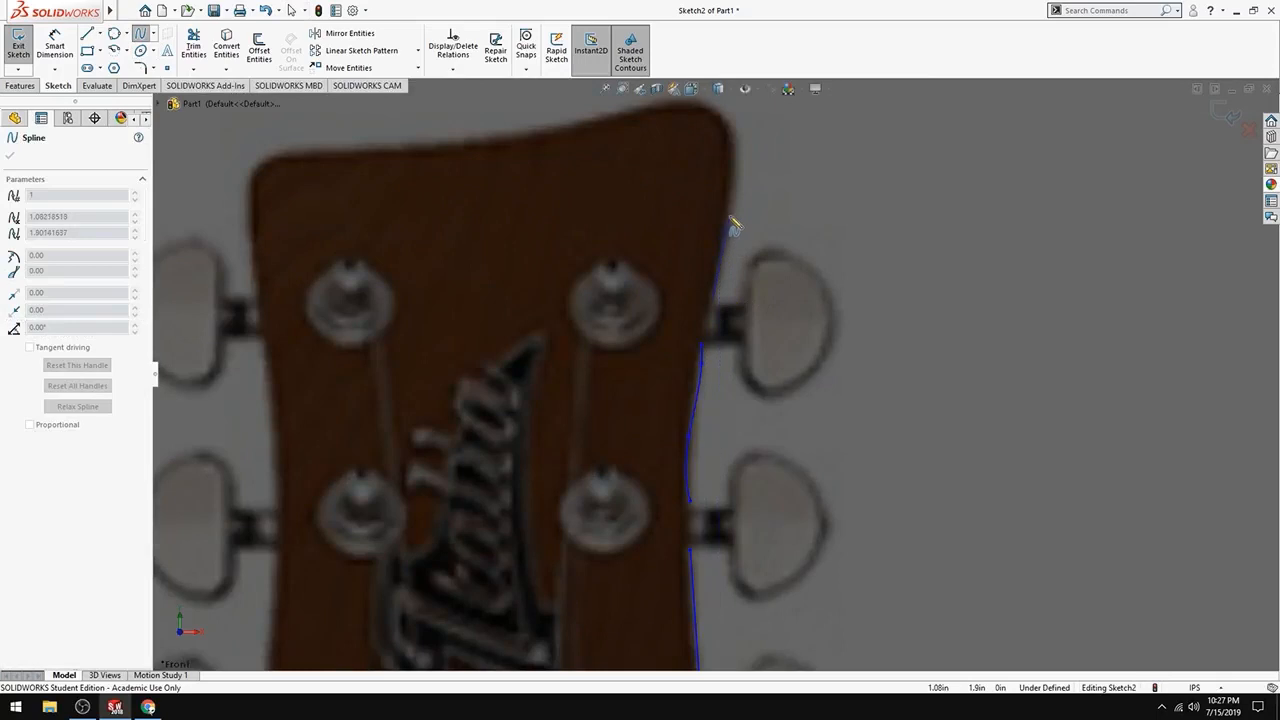
{"action": "left_click", "coordinate": [731, 210]}
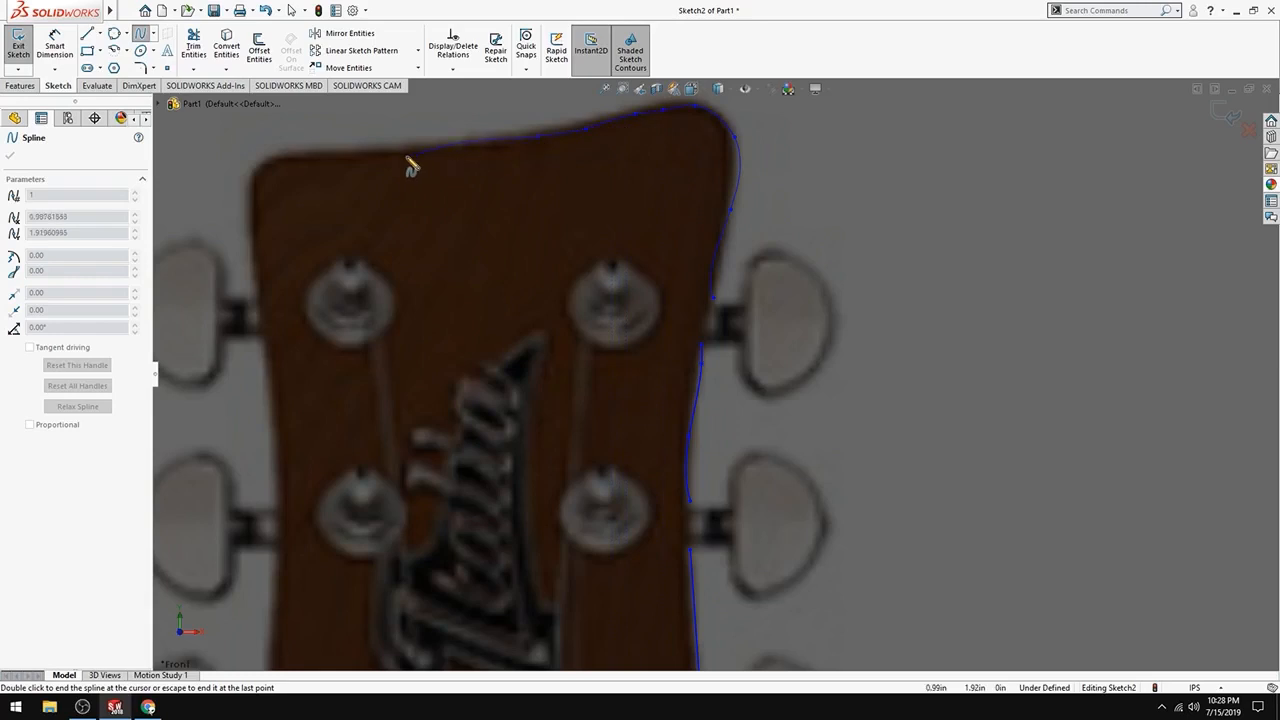
{"action": "left_click", "coordinate": [383, 150]}
{"action": "key", "text": "Escape"}
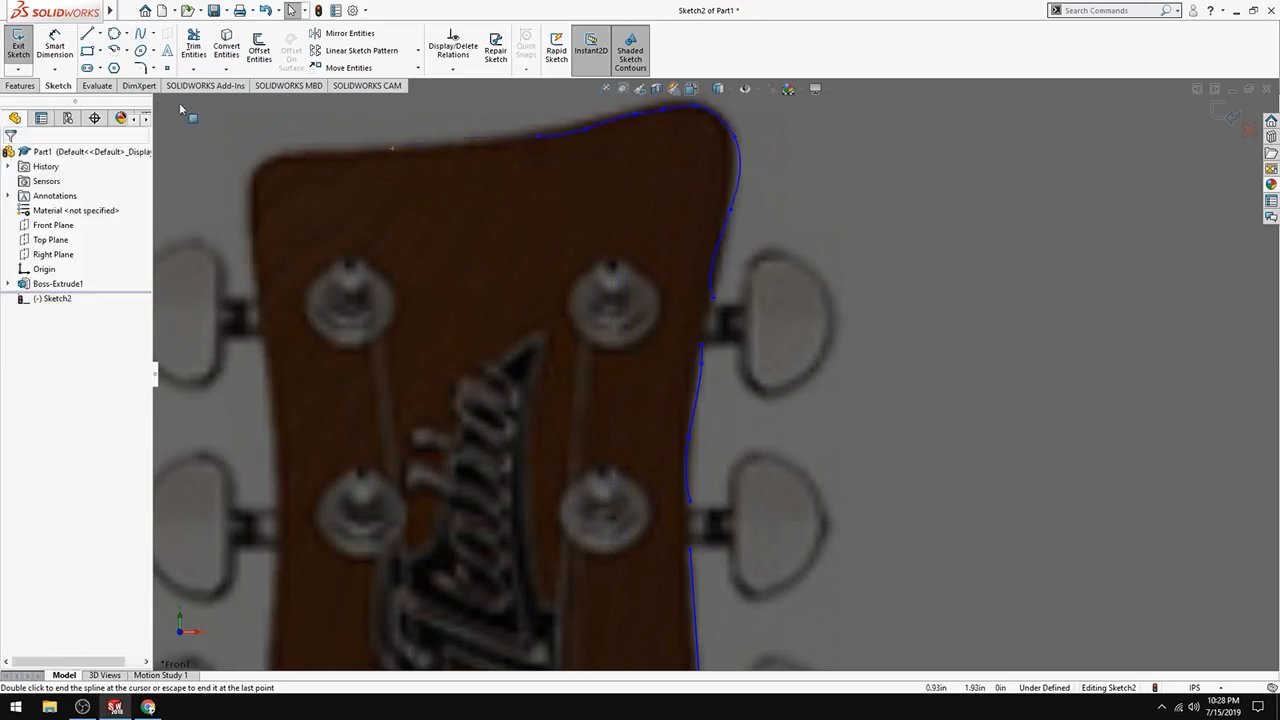
Draw a line about 0.08 in long along the headstock's top edge, from its upper left corner to the spline's end
{"action": "left_click", "coordinate": [88, 36]}
{"action": "left_click", "coordinate": [276, 156]}
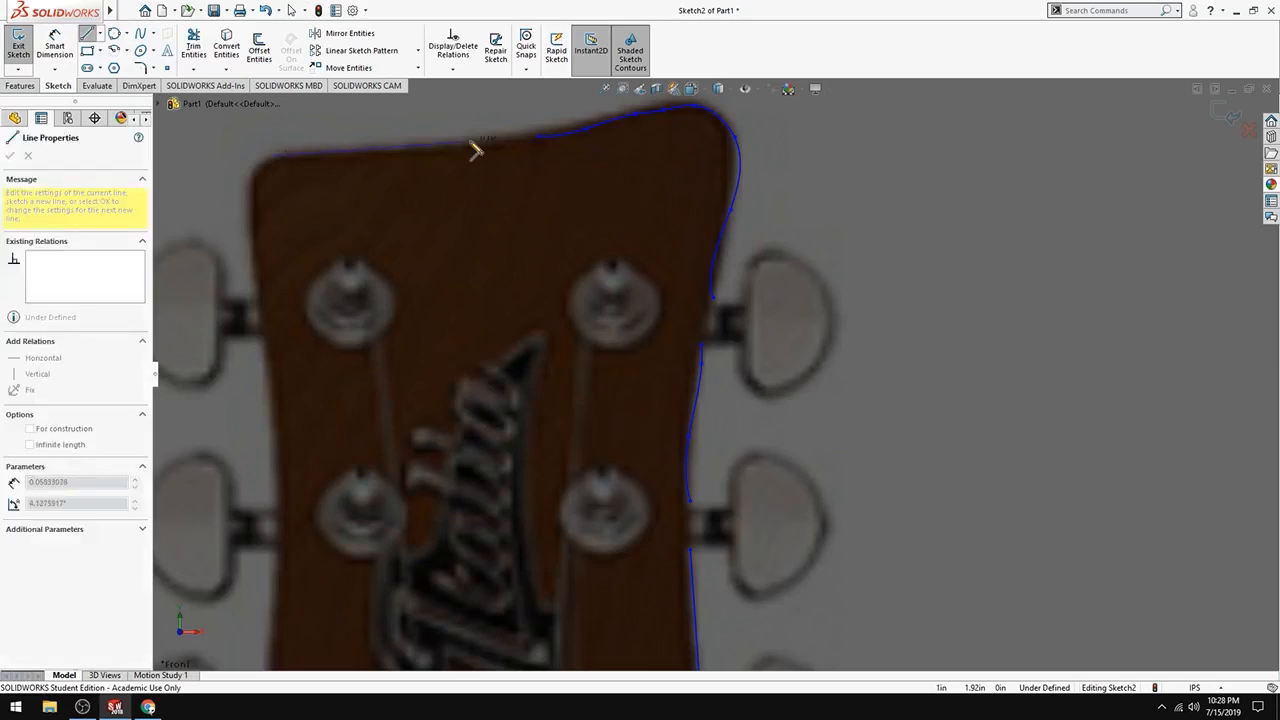
{"action": "left_click", "coordinate": [539, 136]}
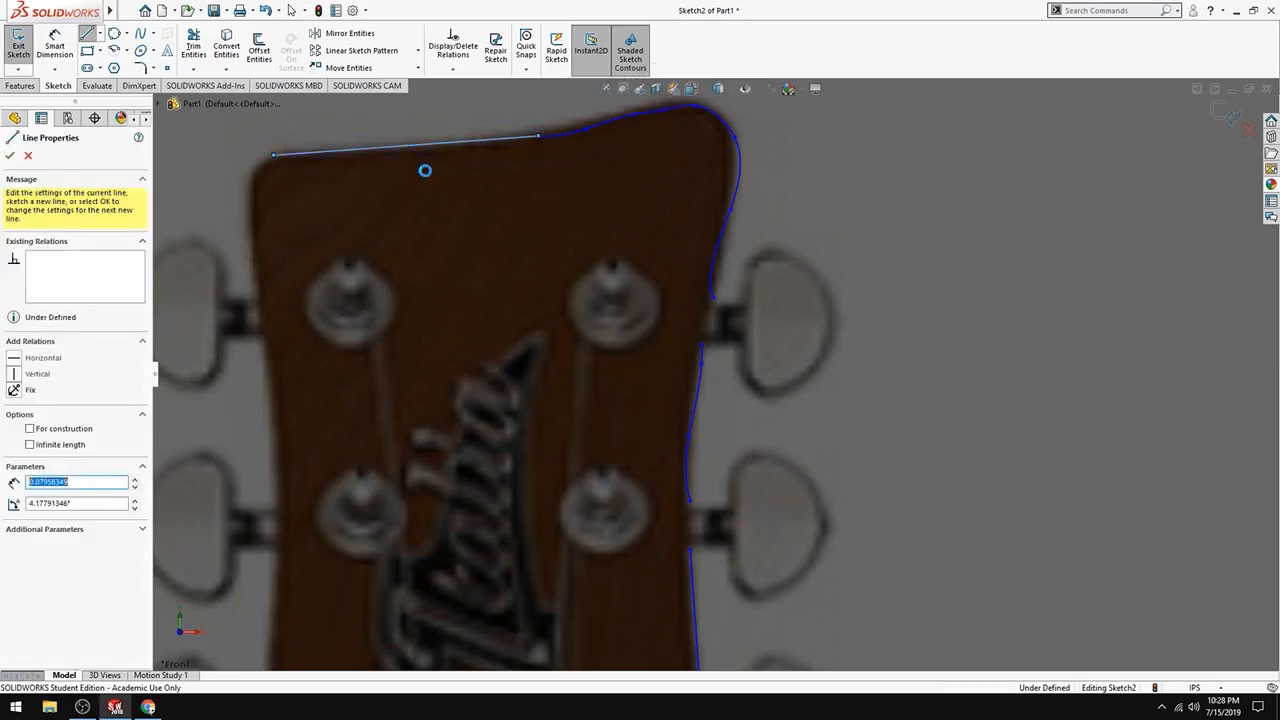
{"action": "key", "text": "Escape"}
{"action": "scroll", "coordinate": [331, 208], "scroll_direction": "up", "scroll_amount": 3}
{"action": "scroll", "coordinate": [628, 282], "scroll_direction": "up", "scroll_amount": 3}
{"action": "scroll", "coordinate": [672, 305], "scroll_direction": "down", "scroll_amount": 3}
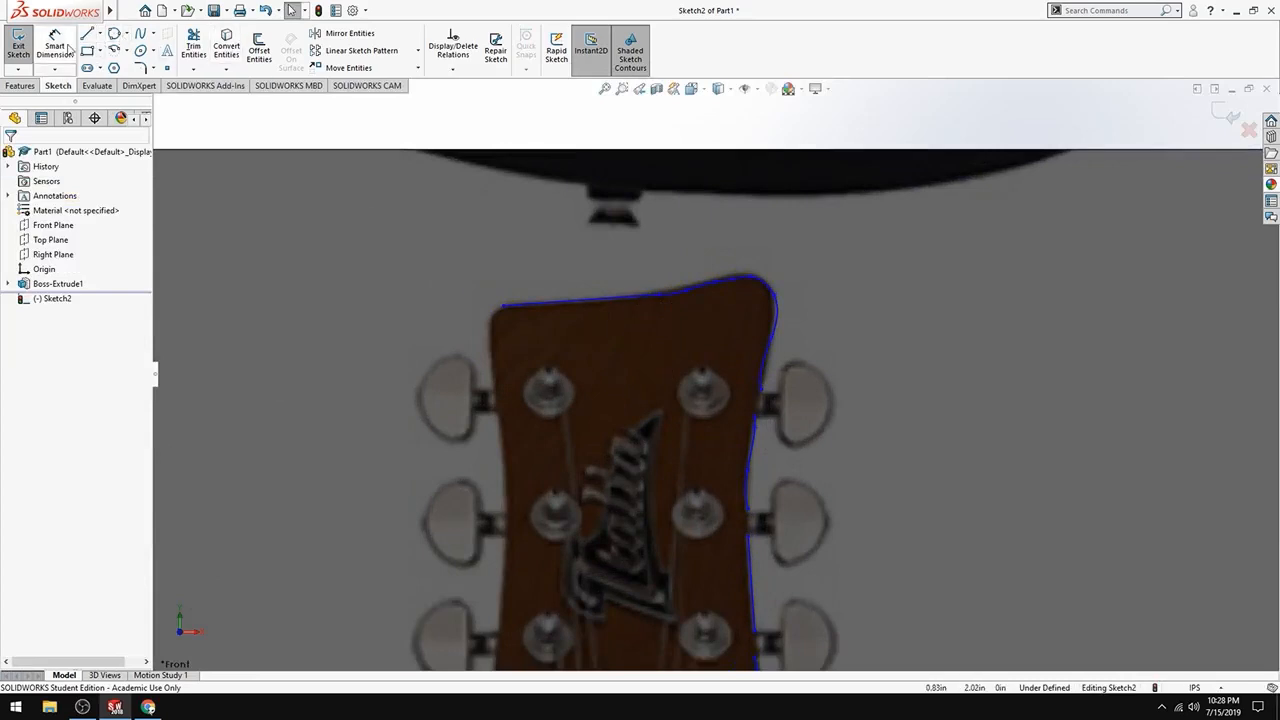
{"action": "left_click", "coordinate": [141, 33]}
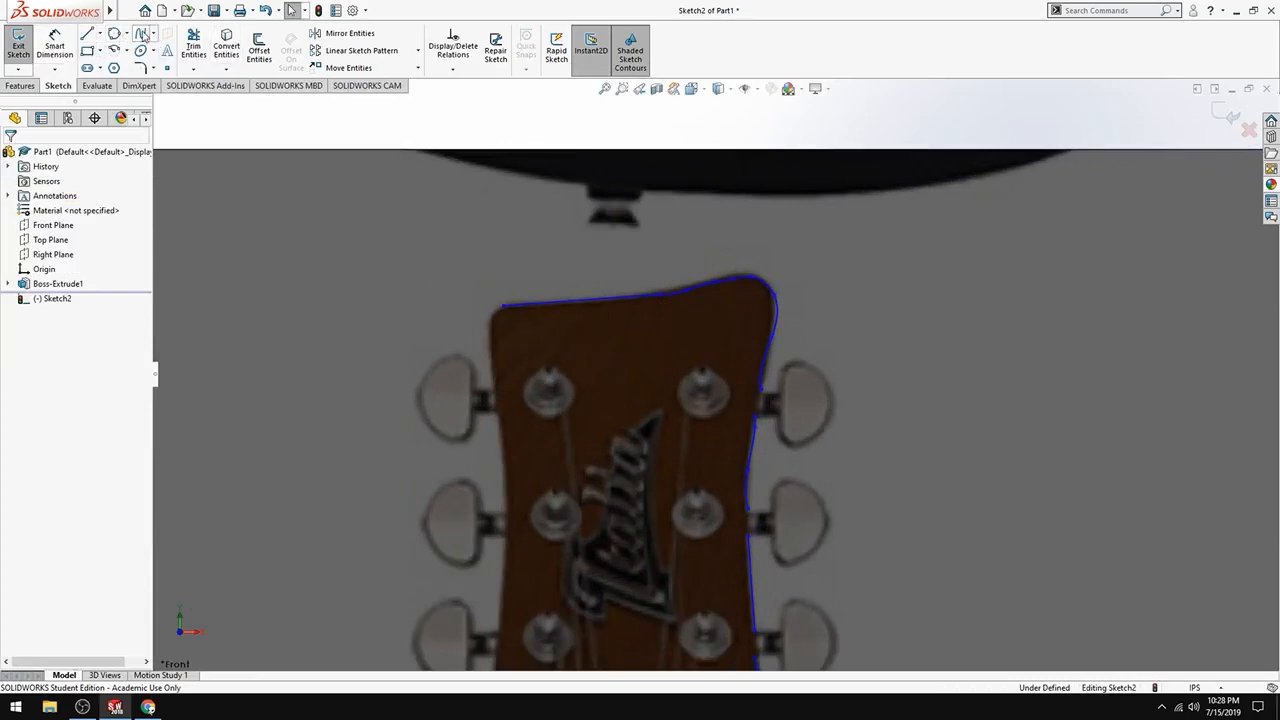
{"action": "left_click", "coordinate": [504, 308]}
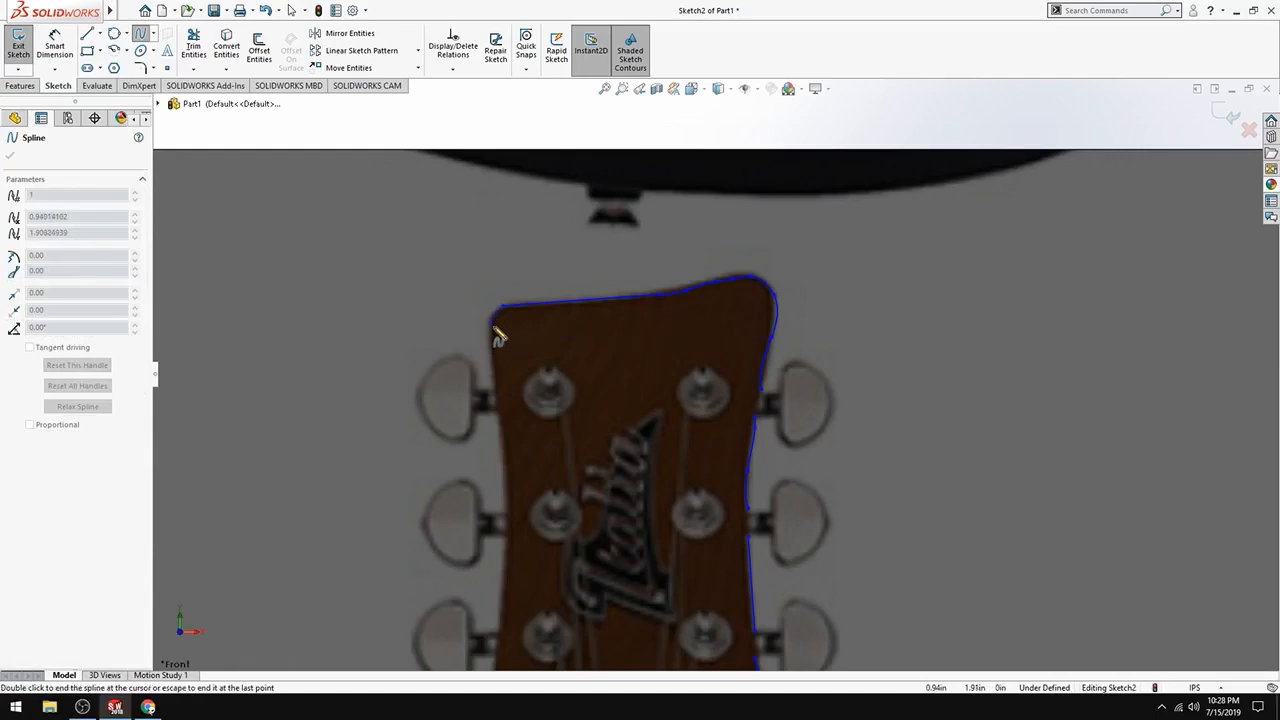
{"action": "key", "text": "Escape"}
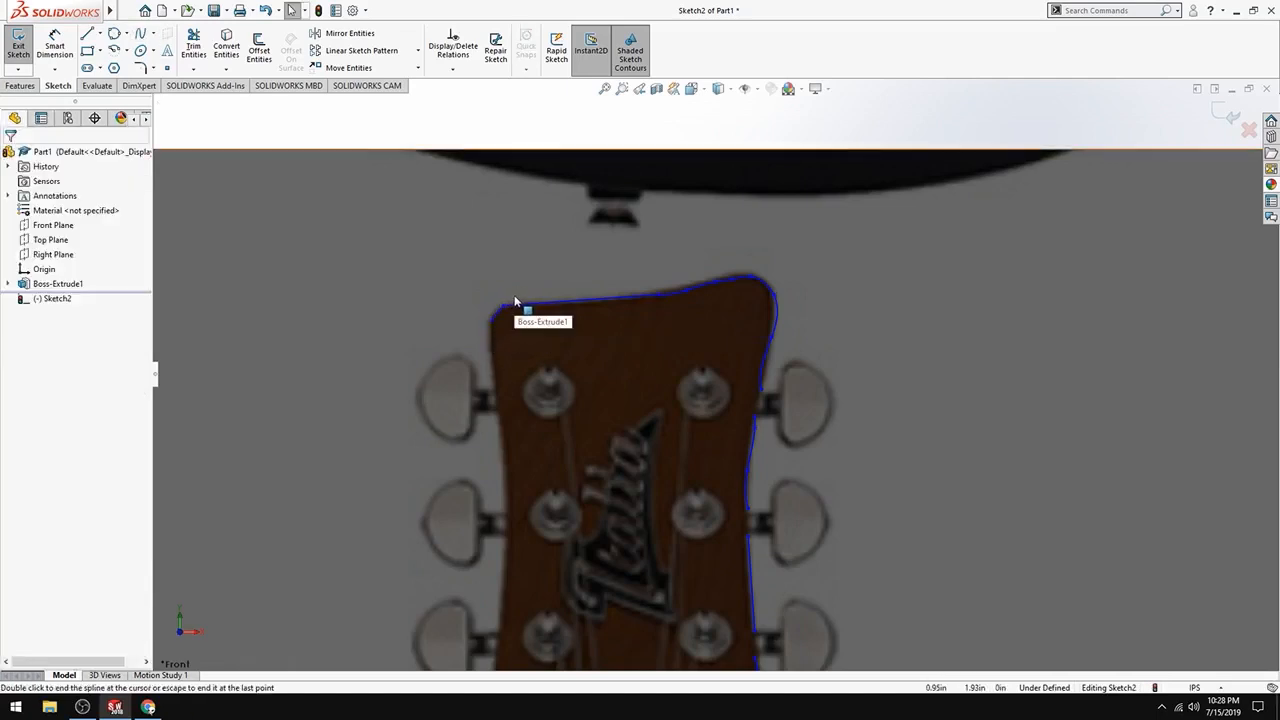
{"action": "scroll", "coordinate": [494, 334], "scroll_direction": "down", "scroll_amount": 2}
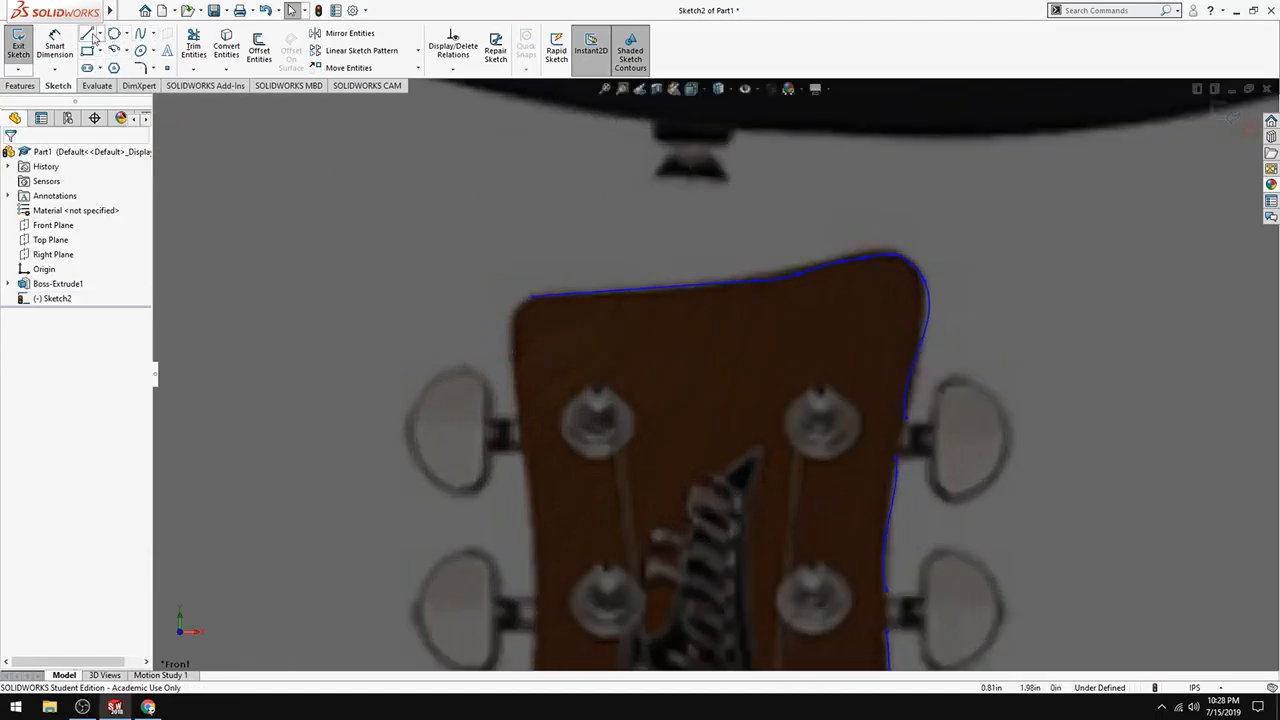
Trace a short spline around the headstock's upper left corner, from the top line's end to just down the left edge
{"action": "left_click", "coordinate": [140, 33]}
{"action": "scroll", "coordinate": [523, 294], "scroll_direction": "down", "scroll_amount": 3}
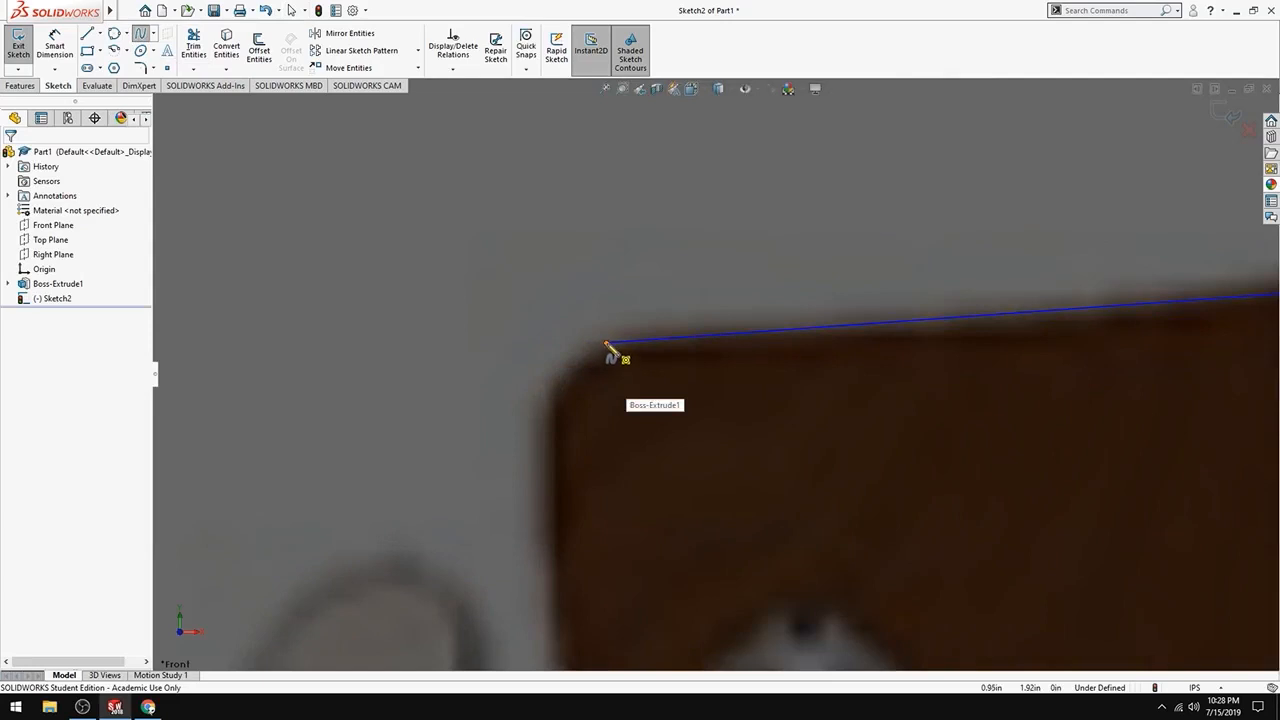
{"action": "left_click", "coordinate": [607, 346]}
{"action": "left_click", "coordinate": [562, 404]}
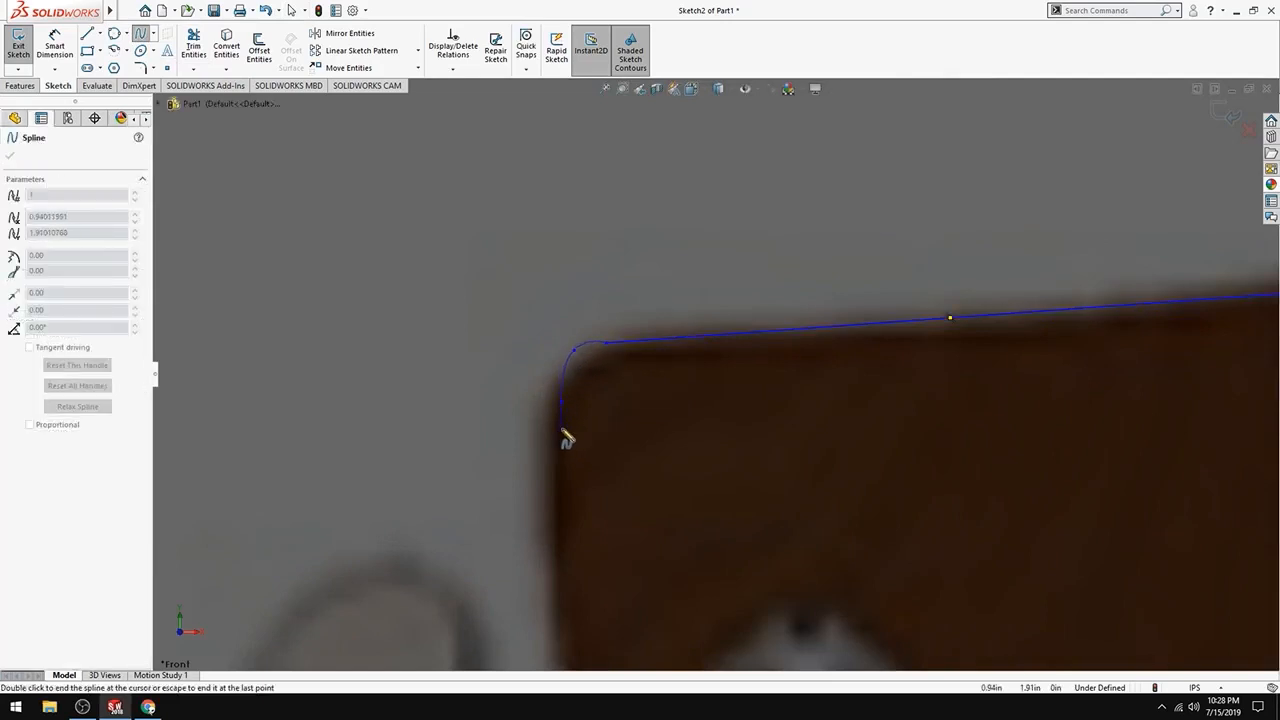
{"action": "scroll", "coordinate": [651, 509], "scroll_direction": "up", "scroll_amount": 3}
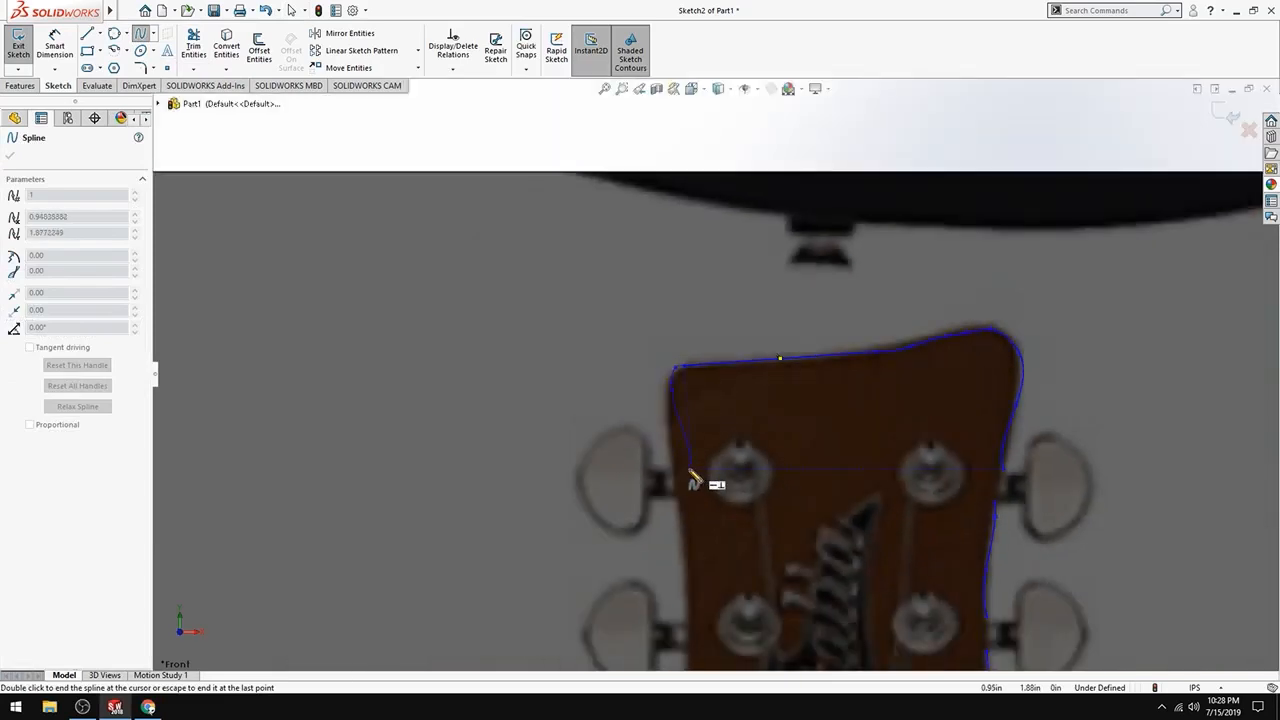
{"action": "scroll", "coordinate": [700, 400], "scroll_direction": "down", "scroll_amount": 2}
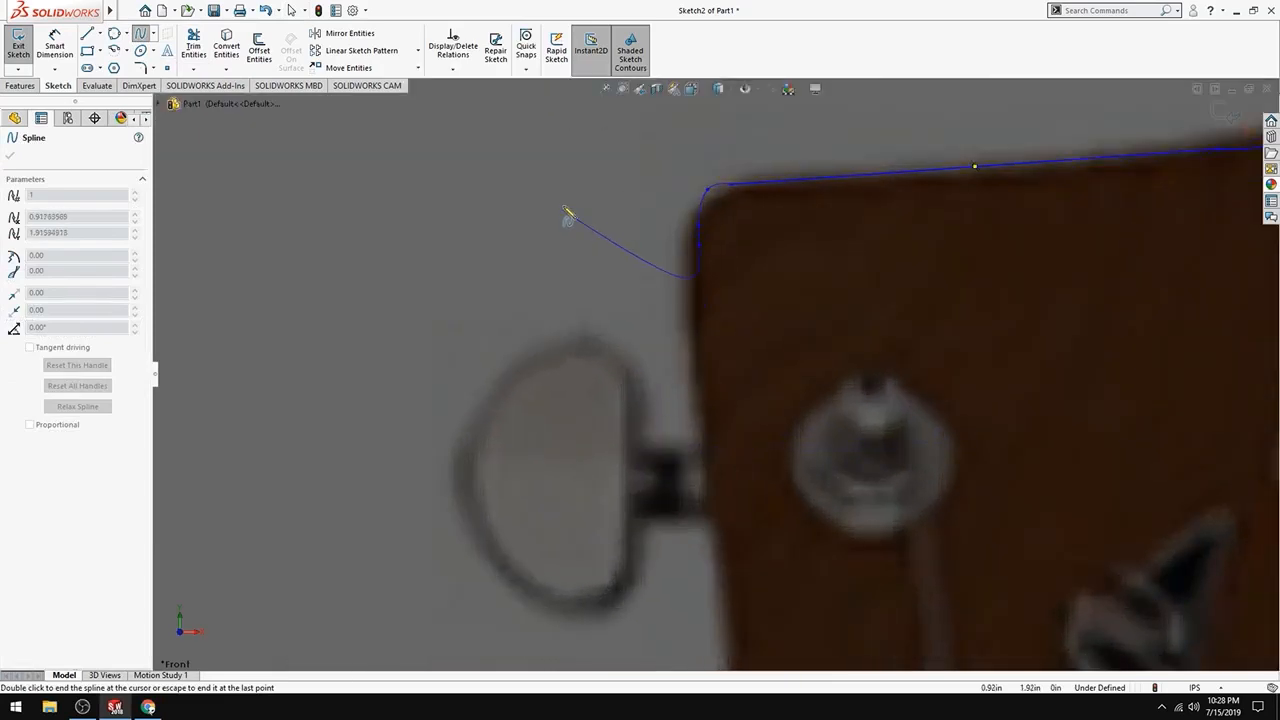
{"action": "key", "text": "Escape"}
Draw a line about 0.03 in long down the headstock's left edge, from the corner spline to the upper left peg's shaft
{"action": "key", "text": "l"}
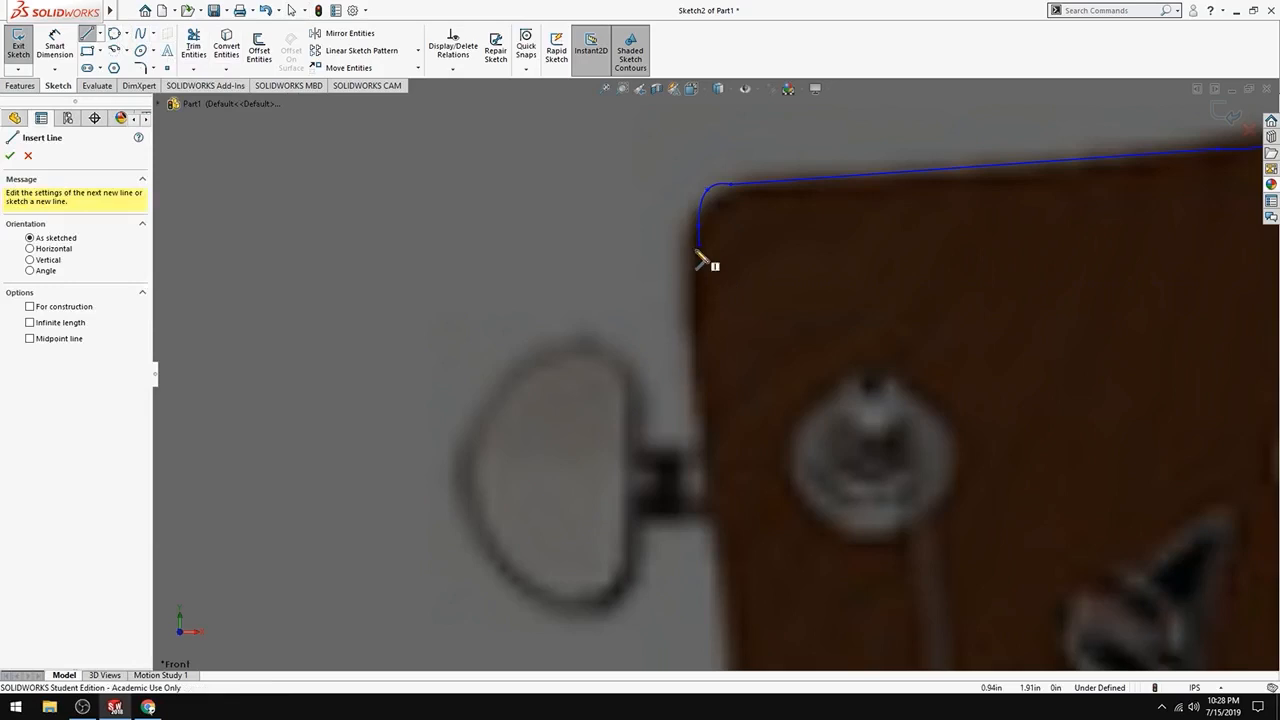
{"action": "left_click", "coordinate": [700, 250]}
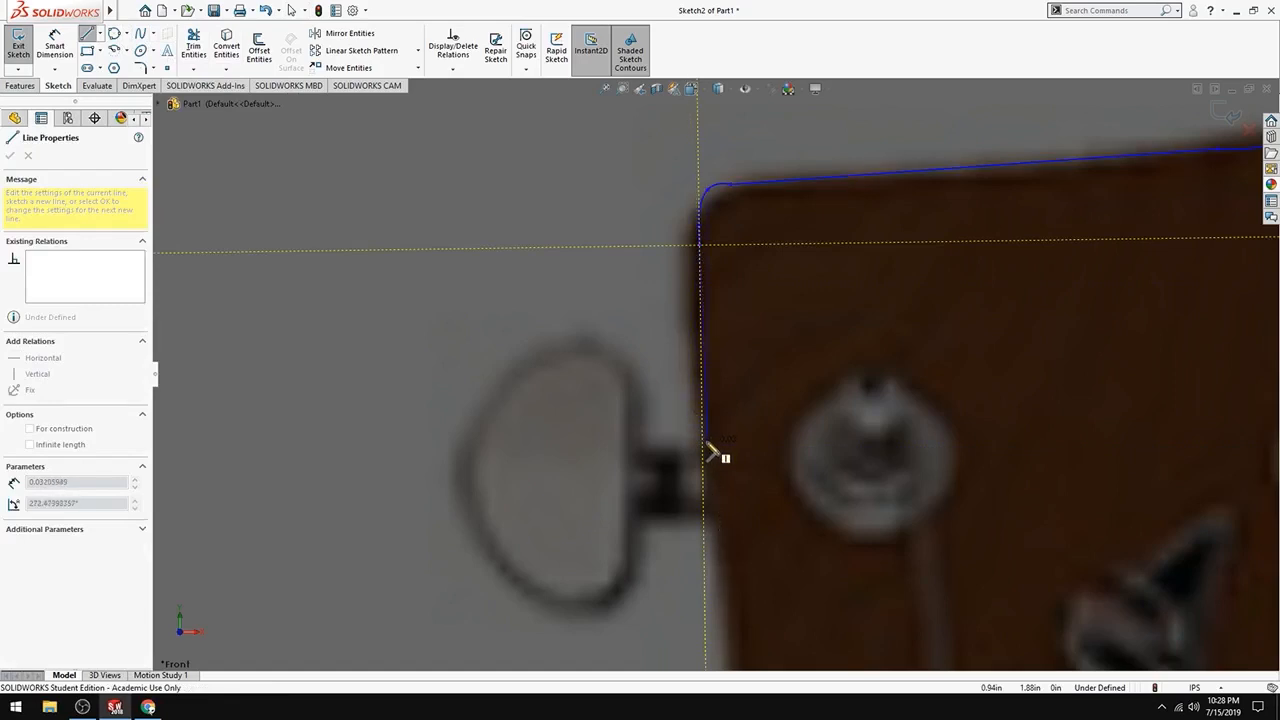
{"action": "left_click", "coordinate": [707, 452]}
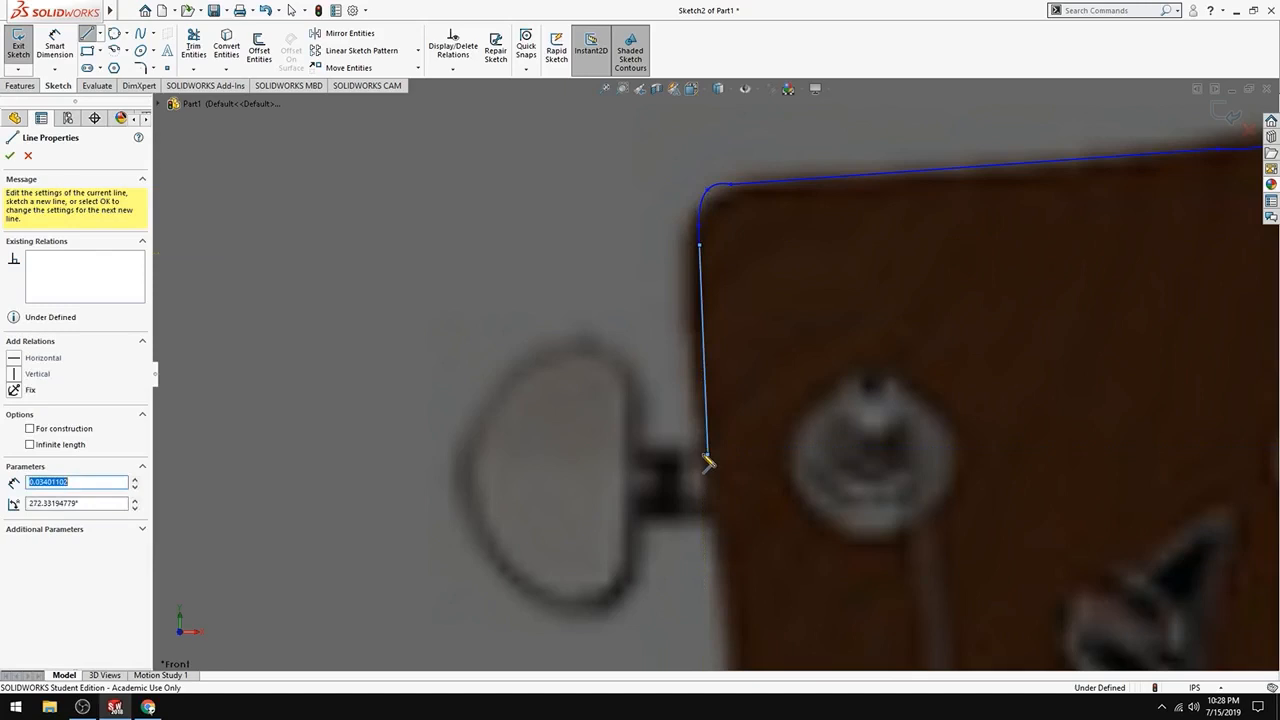
{"action": "scroll", "coordinate": [677, 471], "scroll_direction": "up", "scroll_amount": 4}
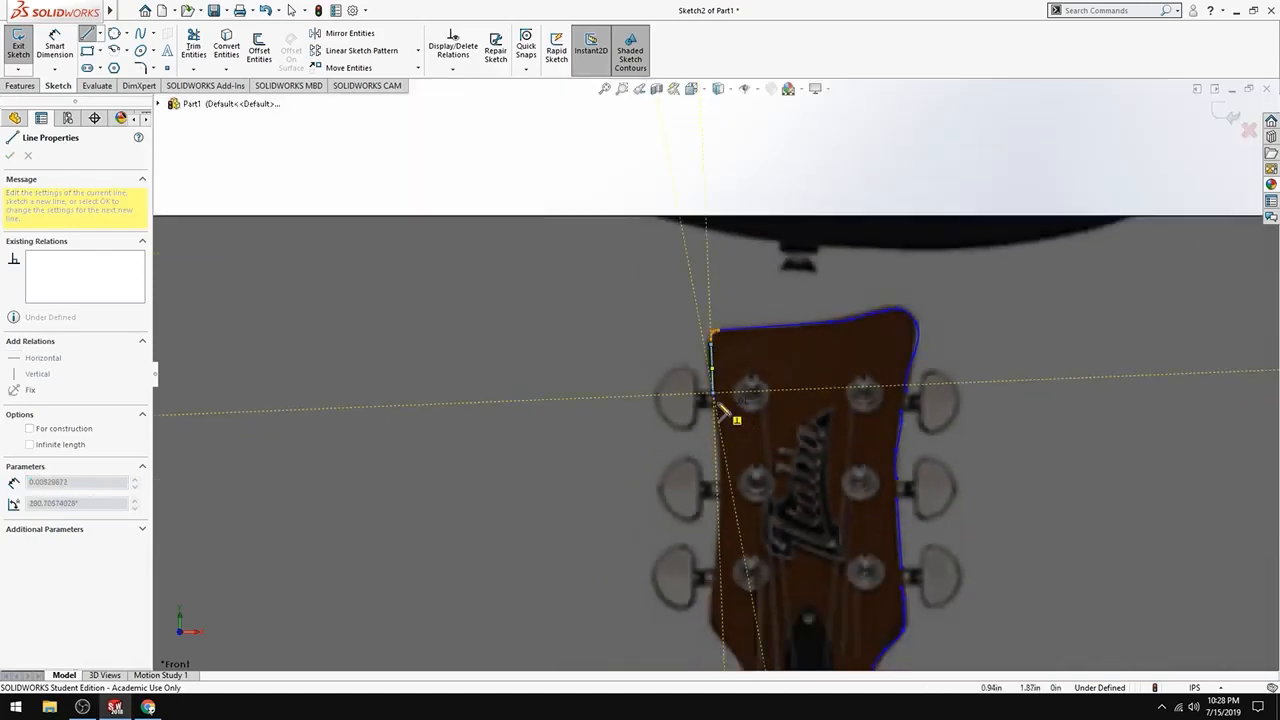
{"action": "scroll", "coordinate": [729, 414], "scroll_direction": "down", "scroll_amount": 2}
{"action": "key", "text": "Escape"}
{"action": "scroll", "coordinate": [925, 440], "scroll_direction": "up", "scroll_amount": 3}
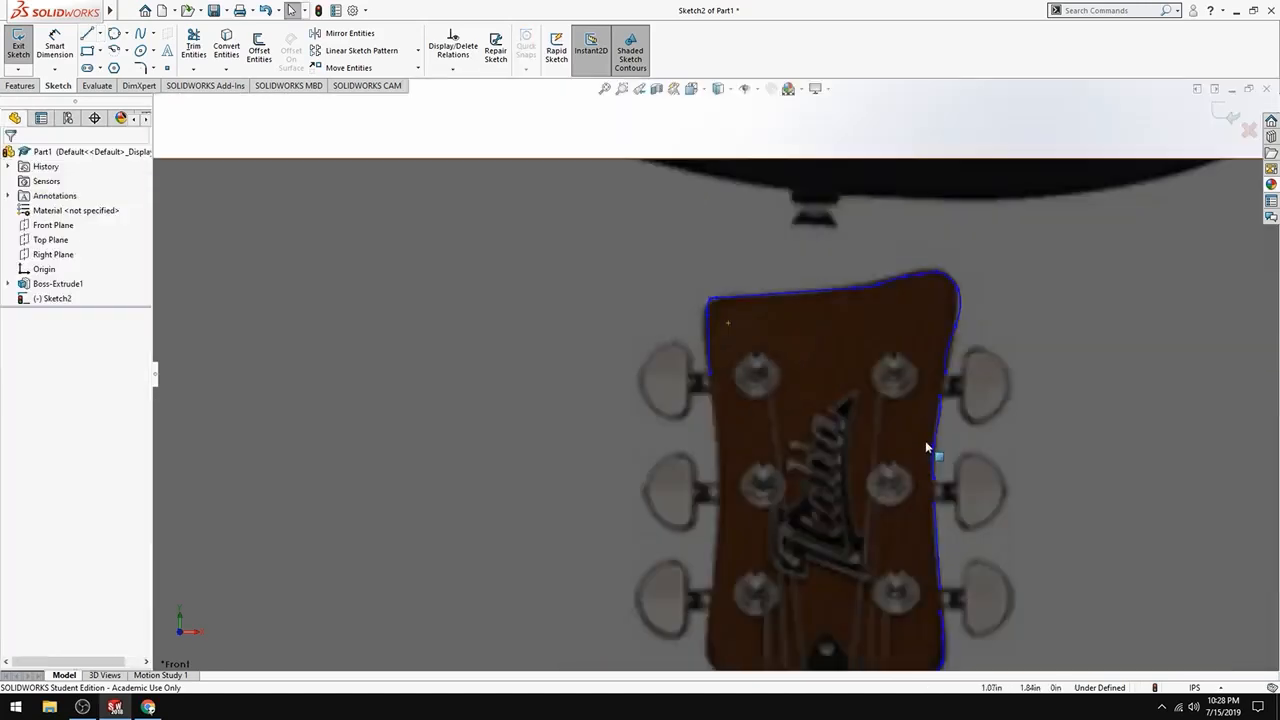
Draw a horizontal line along the upper edge of the upper left peg's shaft, from the headstock edge to the knob
{"action": "scroll", "coordinate": [869, 380], "scroll_direction": "down", "scroll_amount": 3}
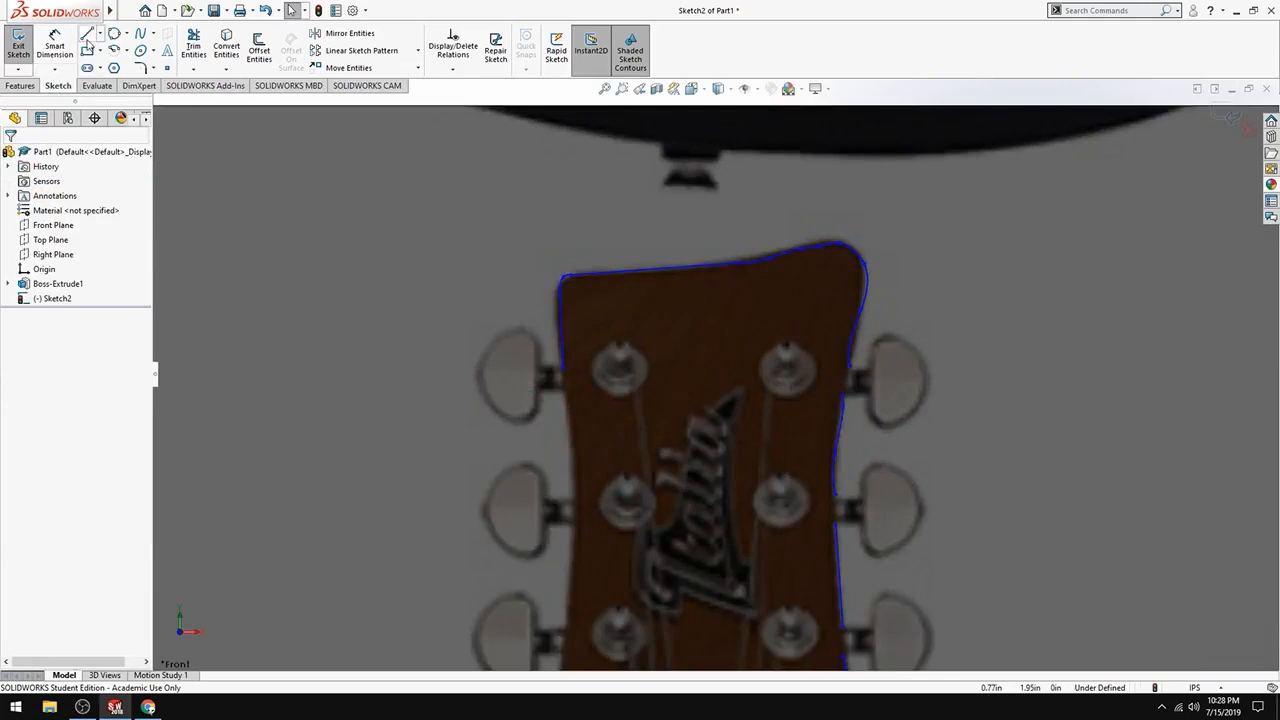
{"action": "left_click", "coordinate": [88, 35]}
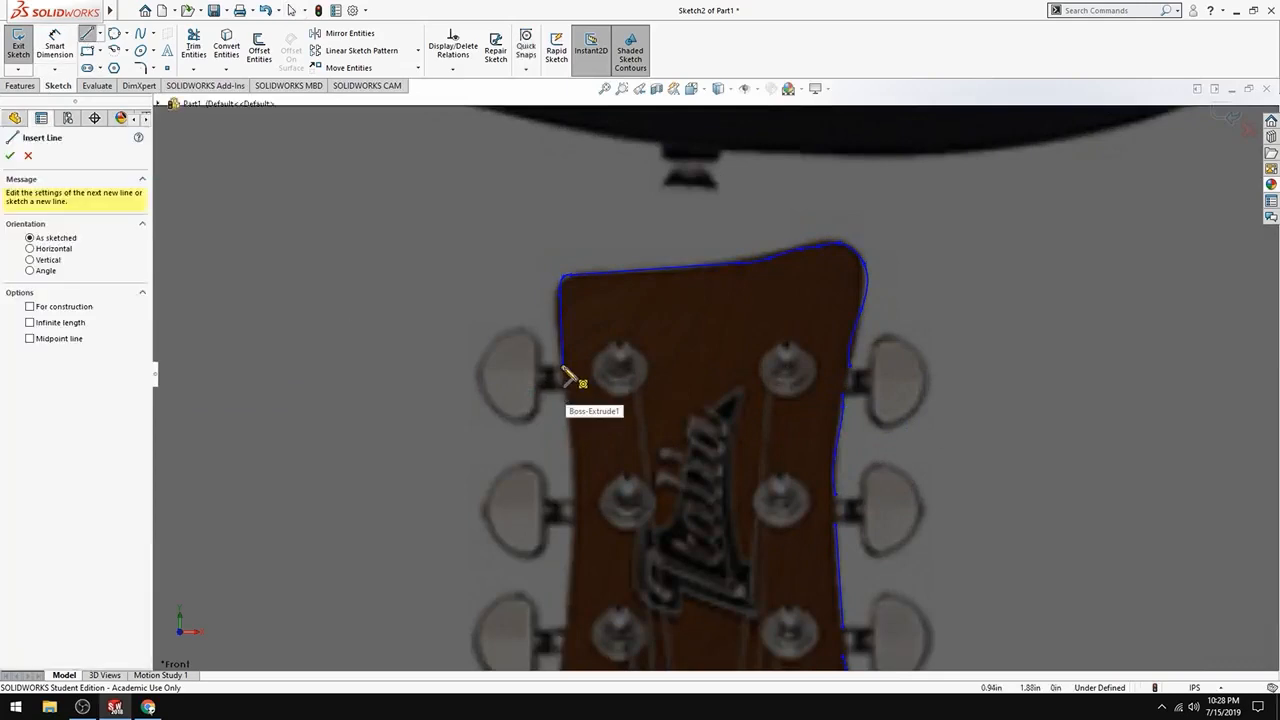
{"action": "left_click", "coordinate": [565, 377]}
{"action": "left_click", "coordinate": [537, 368]}
{"action": "key", "text": "Escape"}
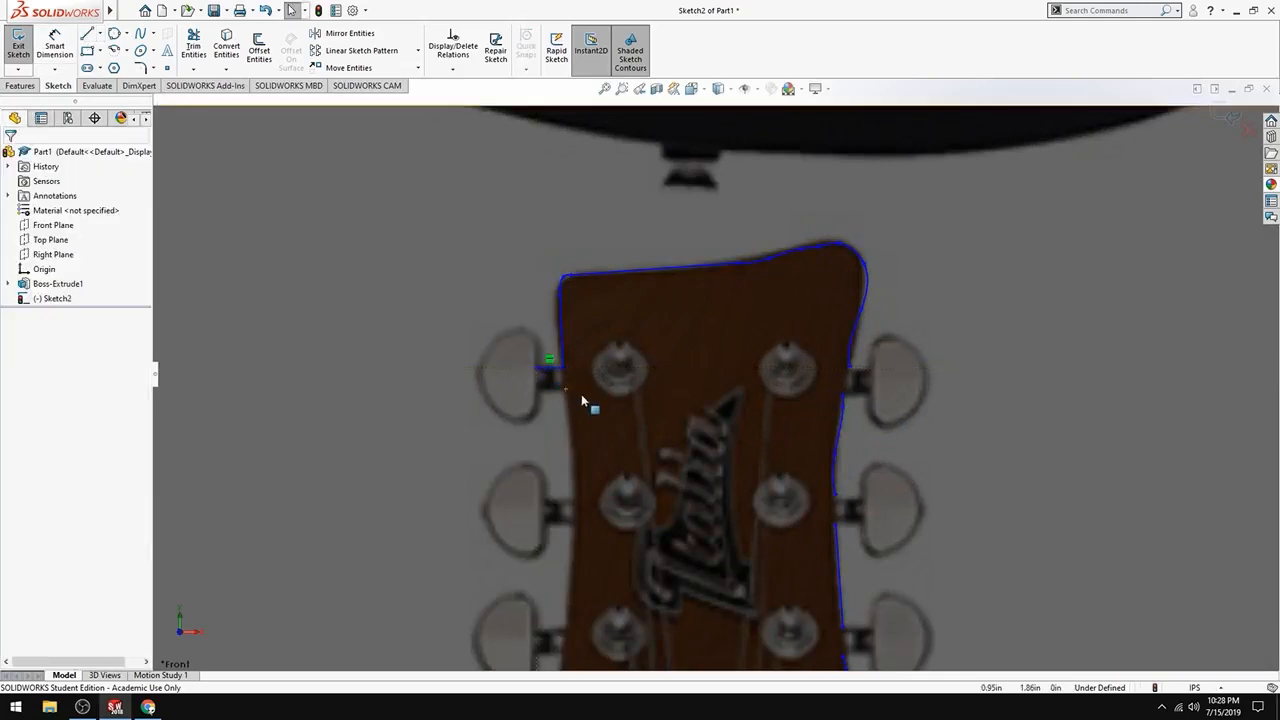
Draw a horizontal line along the lower edge of the upper left peg's shaft and a vertical line down the knob's inner side
{"action": "key", "text": "Return"}
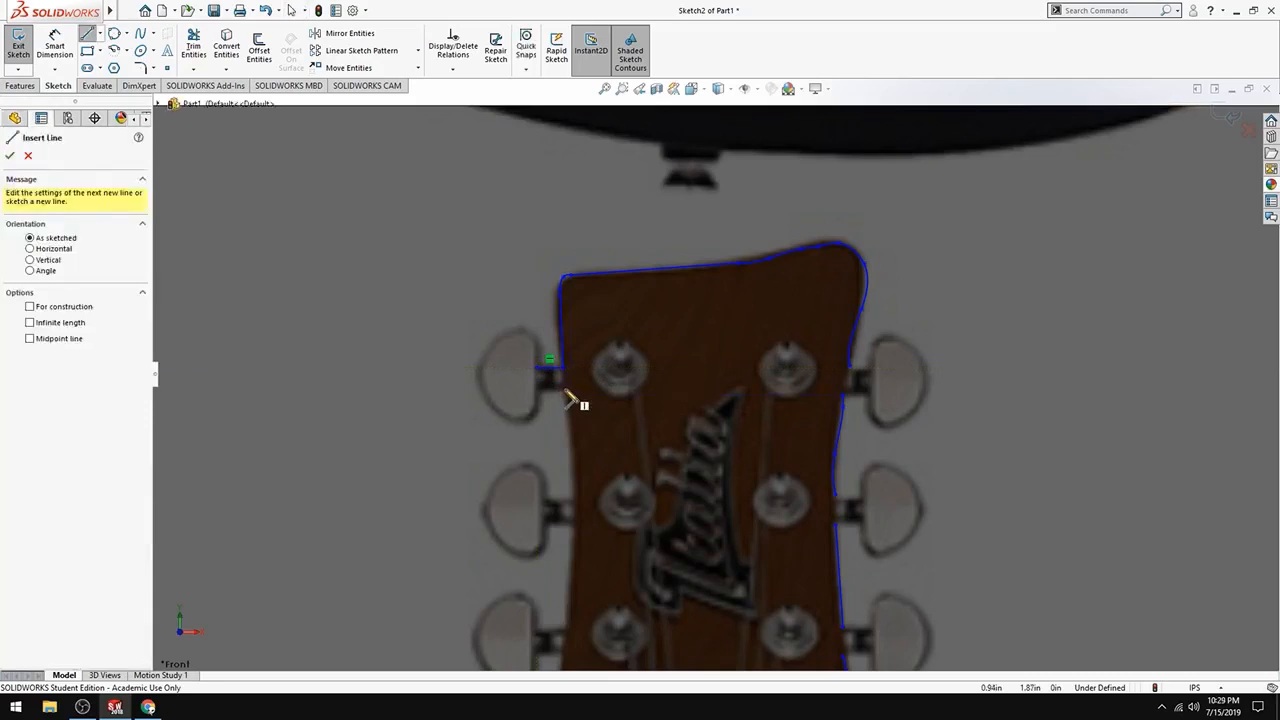
{"action": "scroll", "coordinate": [565, 395], "scroll_direction": "down", "scroll_amount": 5}
{"action": "left_click", "coordinate": [656, 362]}
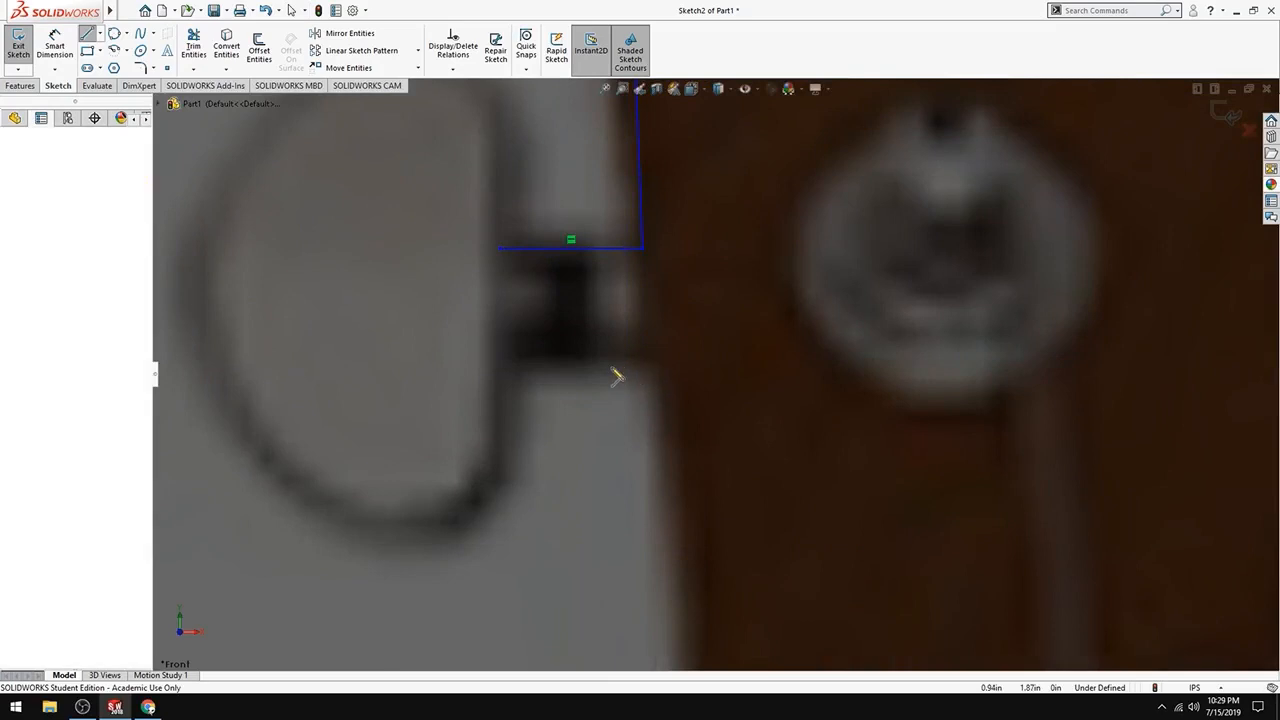
{"action": "left_click", "coordinate": [500, 362]}
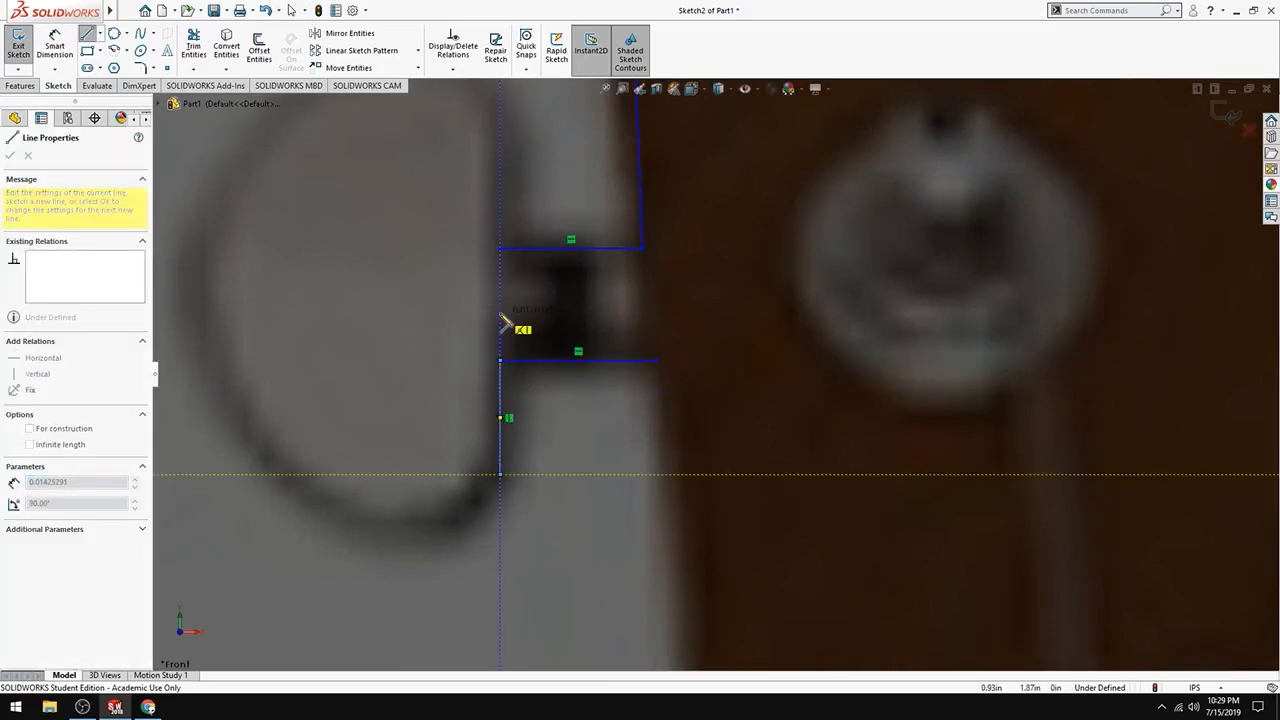
{"action": "key", "text": "Escape"}
Draw a vertical line about 0.01 in long up the upper left knob's inner side, from the end of the shaft's upper line
{"action": "key", "text": "l"}
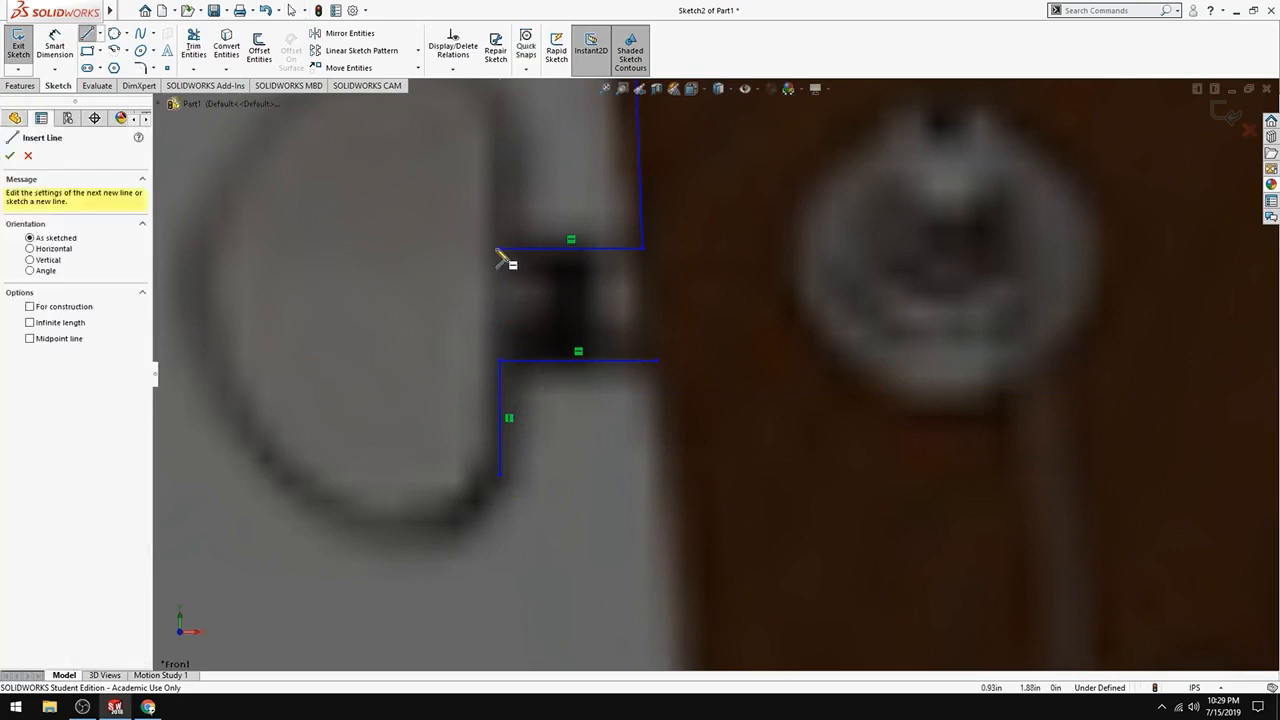
{"action": "left_click", "coordinate": [500, 248]}
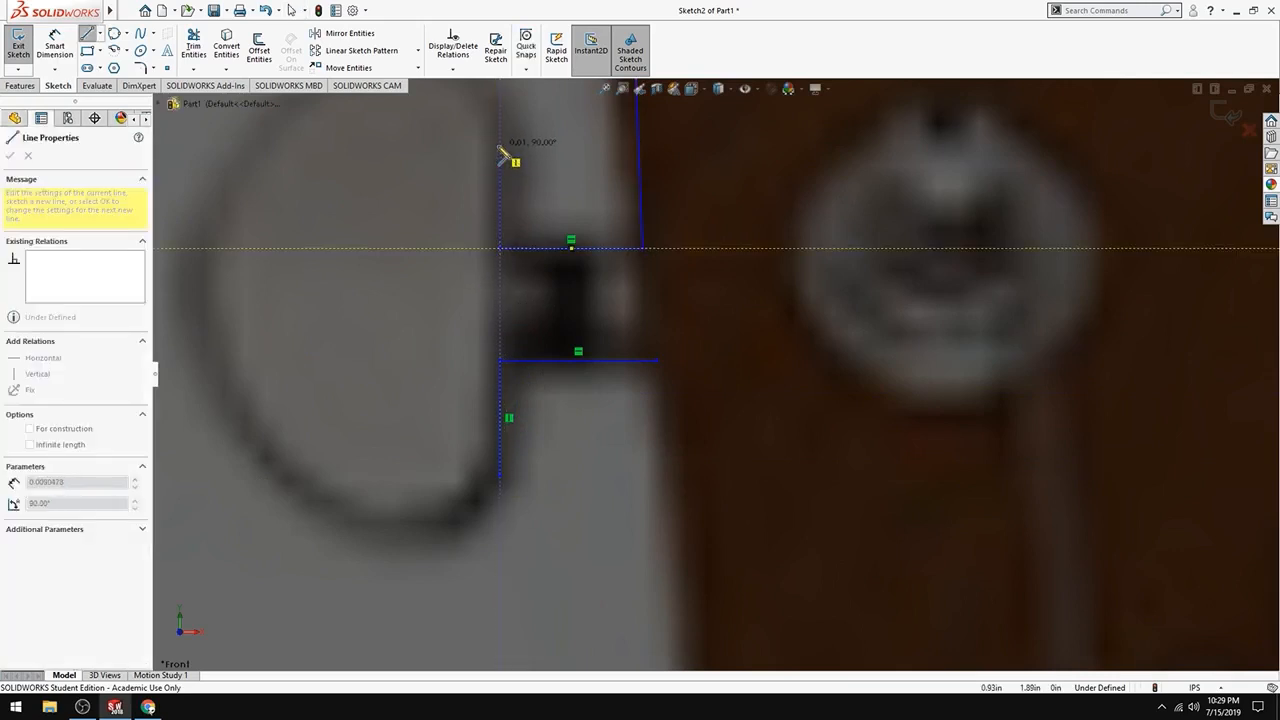
{"action": "left_click", "coordinate": [500, 146]}
{"action": "scroll", "coordinate": [560, 196], "scroll_direction": "up", "scroll_amount": 5}
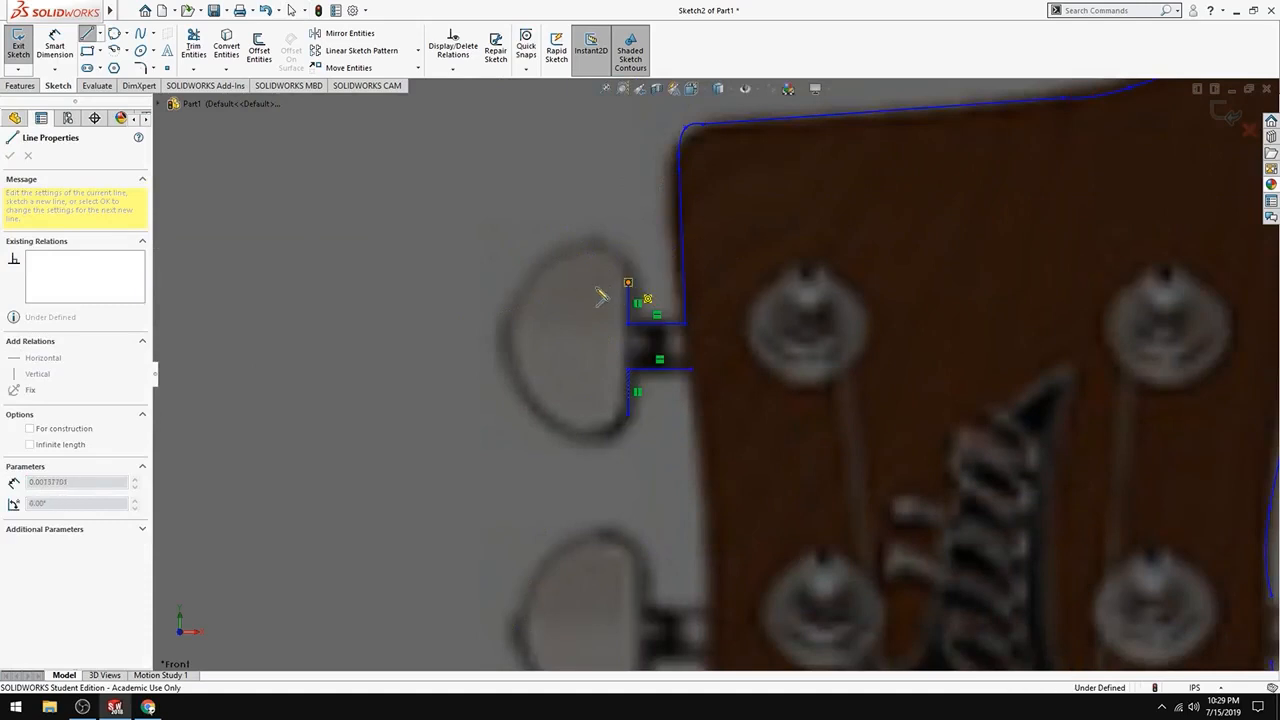
{"action": "key", "text": "Escape"}
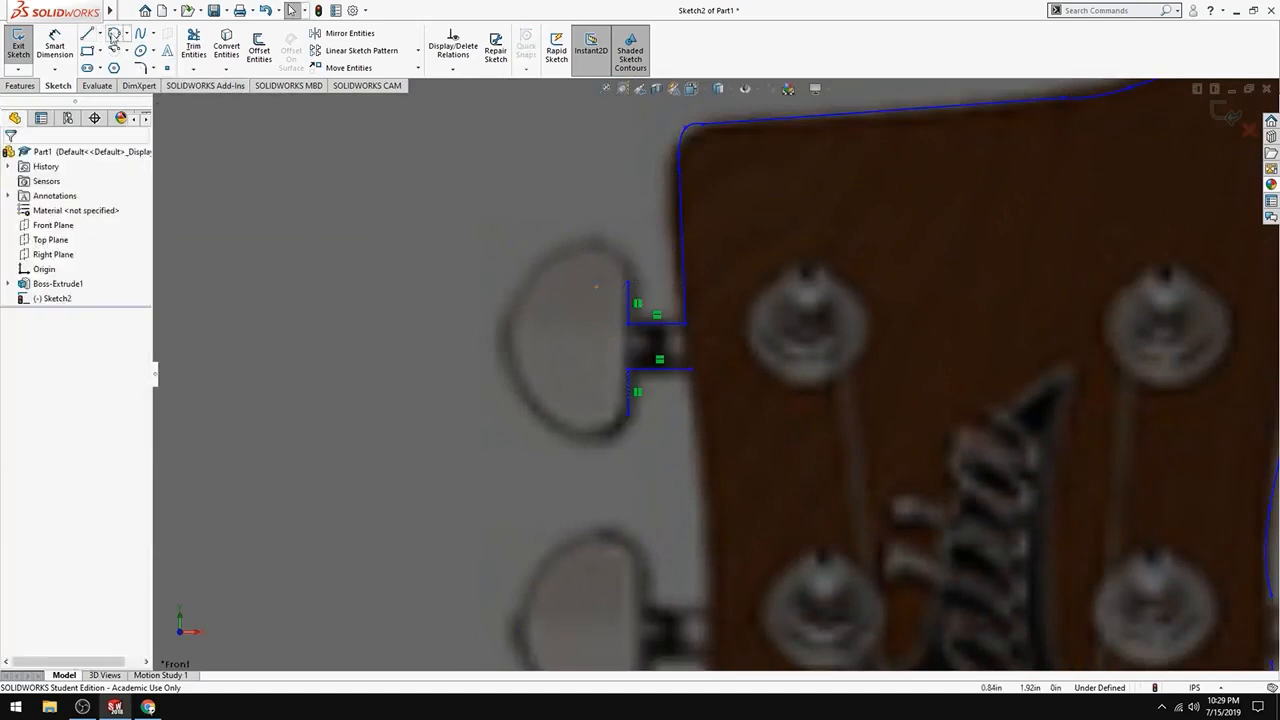
Trace a spline around the upper left tuning knob's rounded outline, joining the free ends of the two vertical lines
{"action": "left_click", "coordinate": [140, 33]}
{"action": "scroll", "coordinate": [645, 300], "scroll_direction": "down", "scroll_amount": 3}
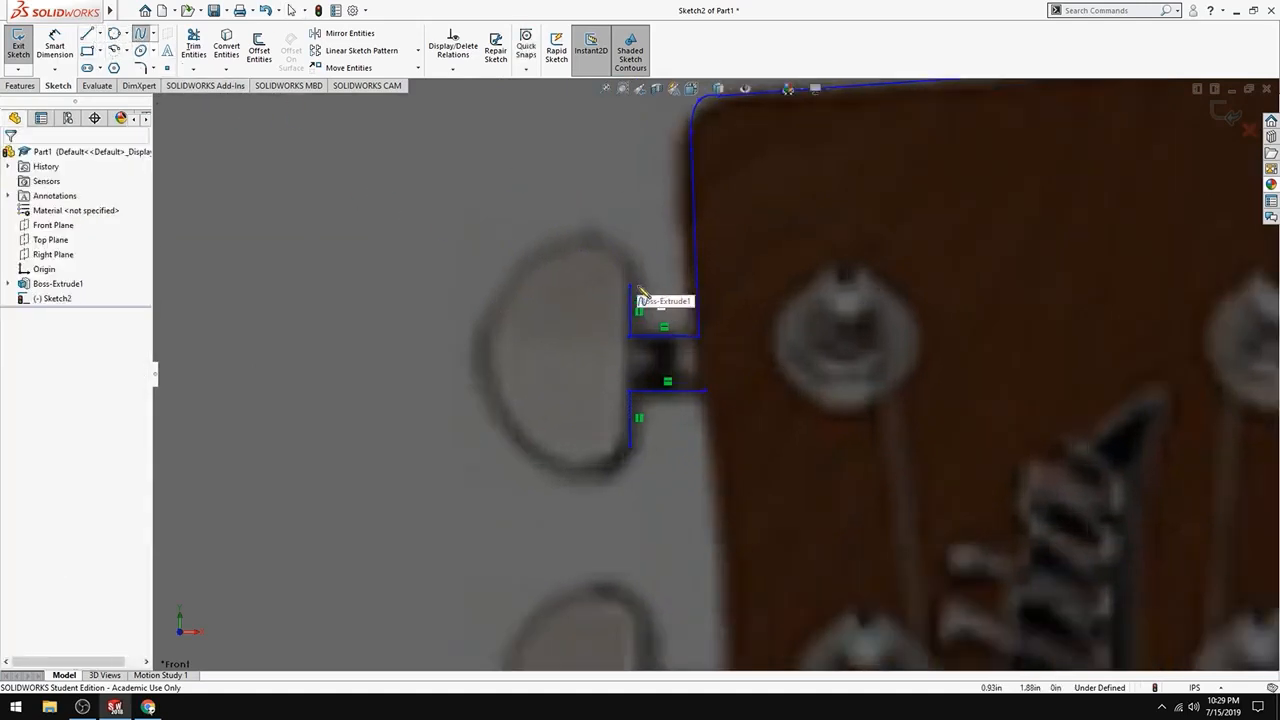
{"action": "left_click", "coordinate": [634, 296]}
{"action": "left_click", "coordinate": [628, 250]}
{"action": "left_click", "coordinate": [568, 233]}
{"action": "left_click", "coordinate": [487, 277]}
{"action": "left_click", "coordinate": [423, 373]}
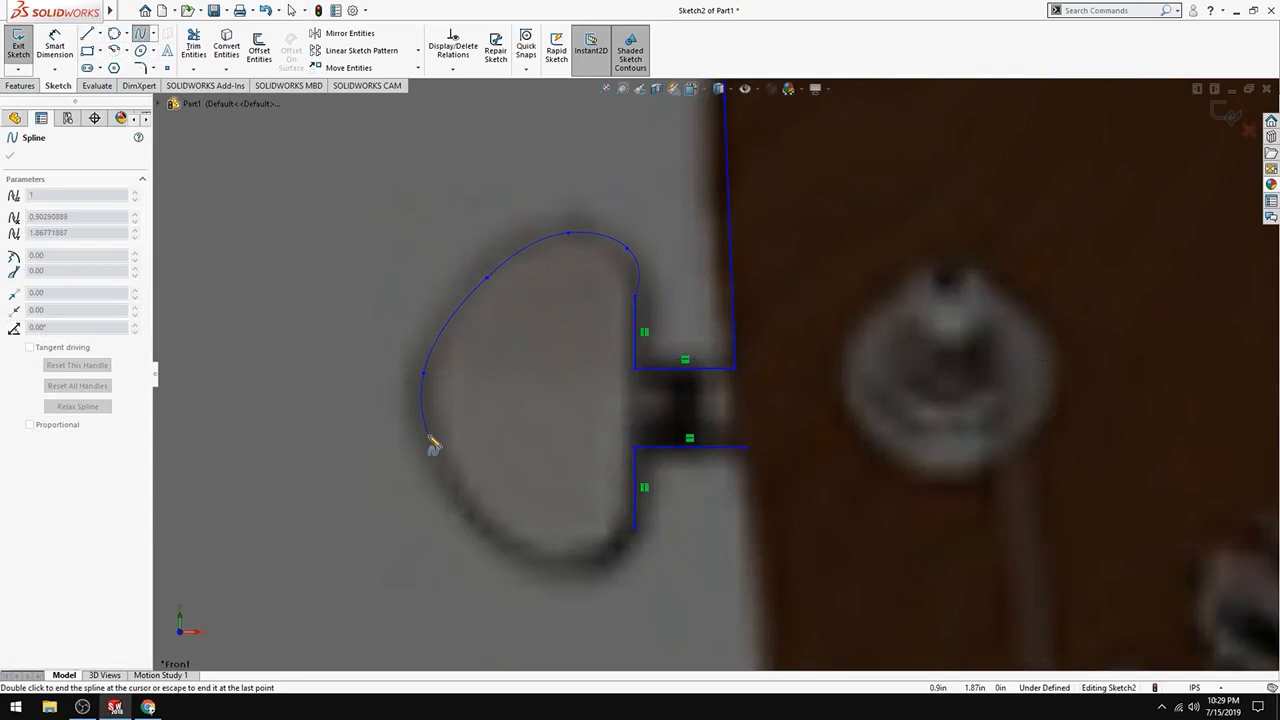
{"action": "left_click", "coordinate": [432, 442]}
{"action": "left_click", "coordinate": [527, 561]}
{"action": "left_click", "coordinate": [609, 566]}
{"action": "left_click", "coordinate": [635, 527]}
{"action": "key", "text": "Escape"}
{"action": "scroll", "coordinate": [750, 547], "scroll_direction": "up", "scroll_amount": 7}
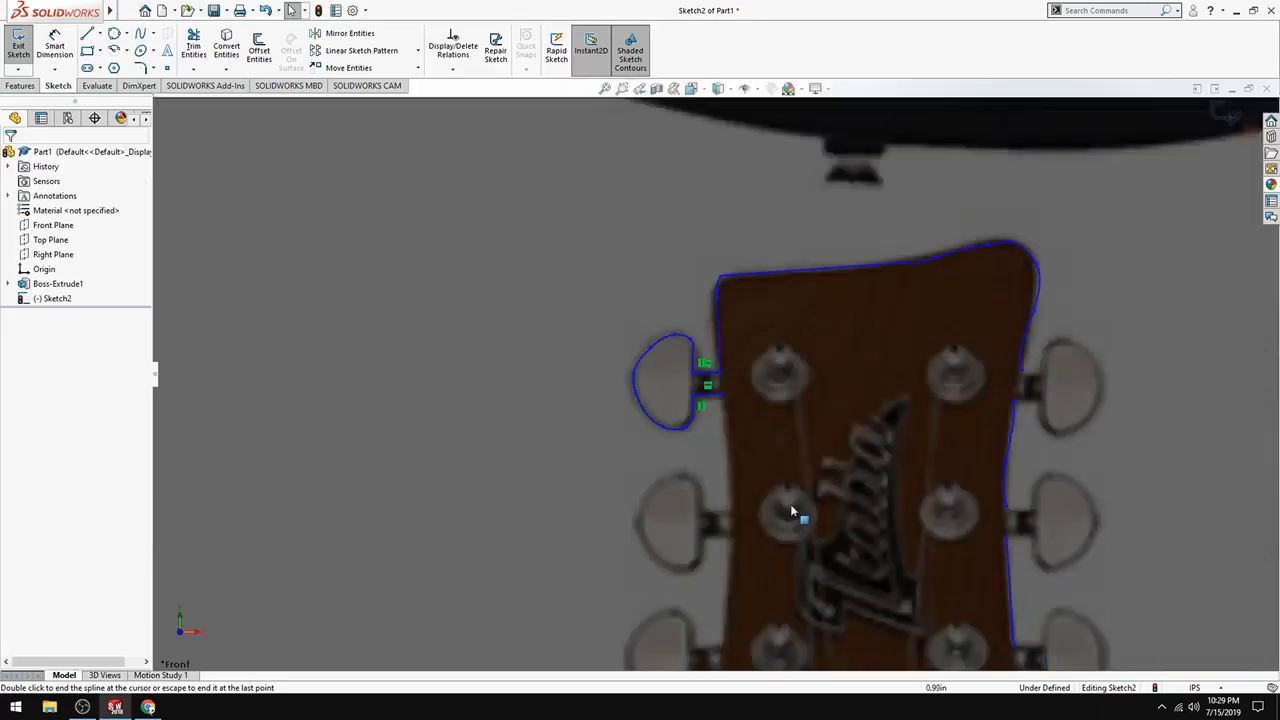
Trace a spline down the headstock's left edge, from the upper peg's lower shaft line to the top of the middle peg's shaft
{"action": "scroll", "coordinate": [805, 490], "scroll_direction": "up", "scroll_amount": 4}
{"action": "scroll", "coordinate": [819, 478], "scroll_direction": "down", "scroll_amount": 2}
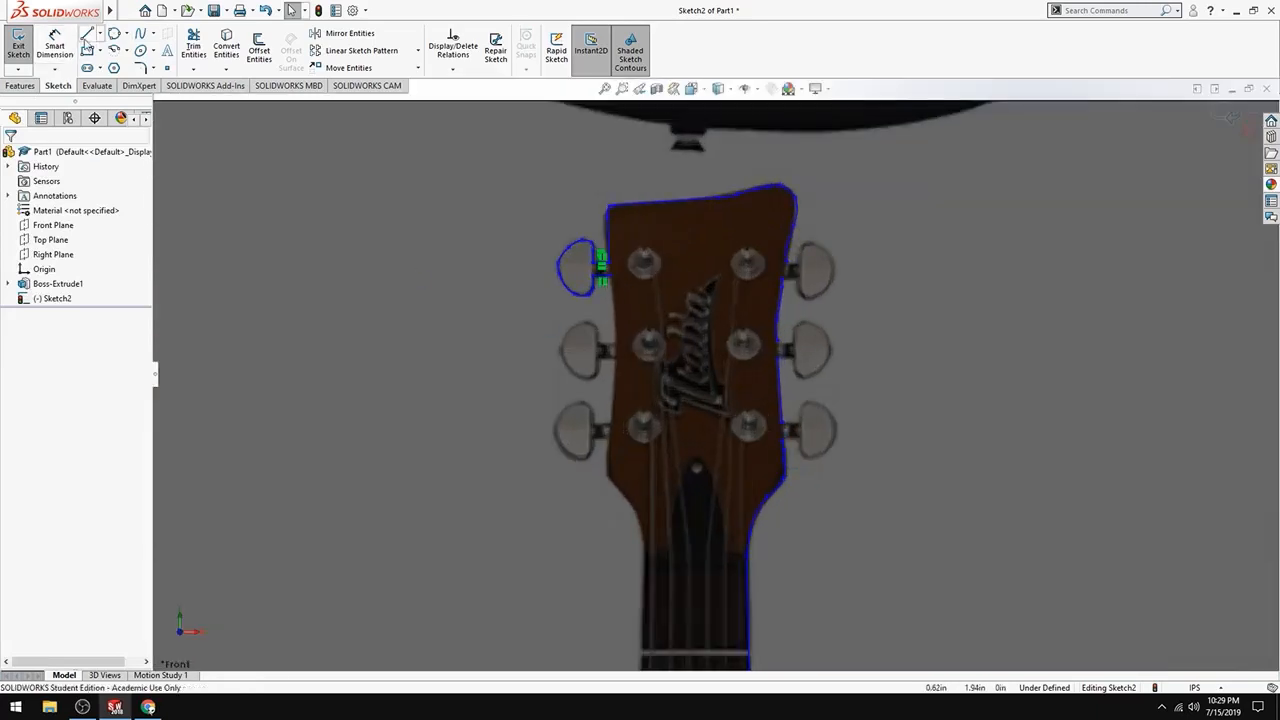
{"action": "left_click", "coordinate": [140, 33]}
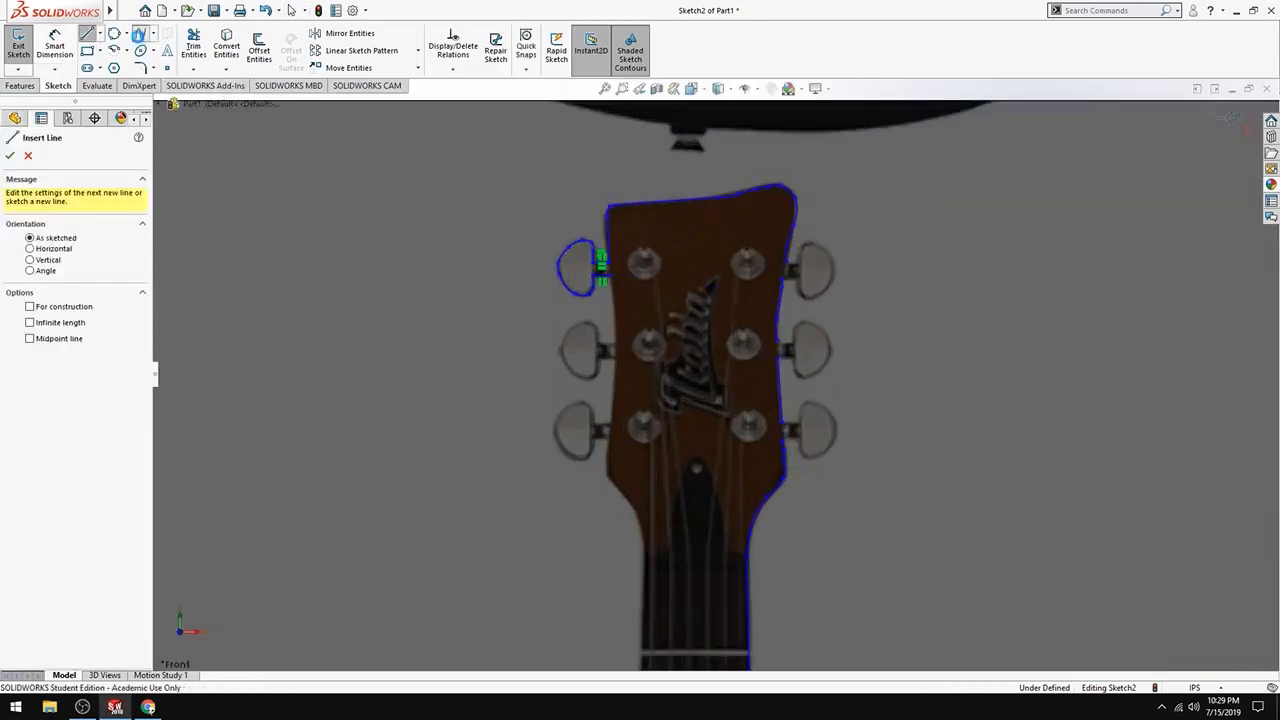
{"action": "scroll", "coordinate": [648, 300], "scroll_direction": "down", "scroll_amount": 2}
{"action": "scroll", "coordinate": [648, 300], "scroll_direction": "down", "scroll_amount": 2}
{"action": "left_click", "coordinate": [590, 289]}
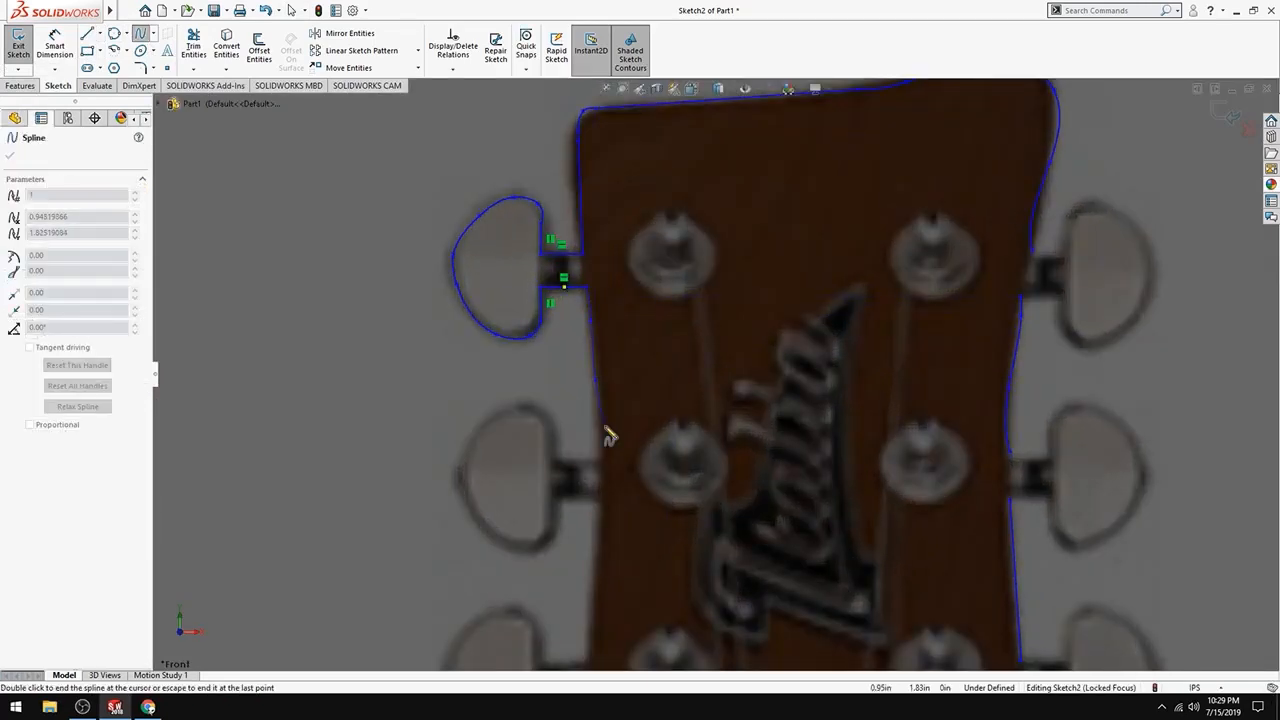
{"action": "left_click", "coordinate": [600, 463]}
{"action": "key", "text": "Escape"}
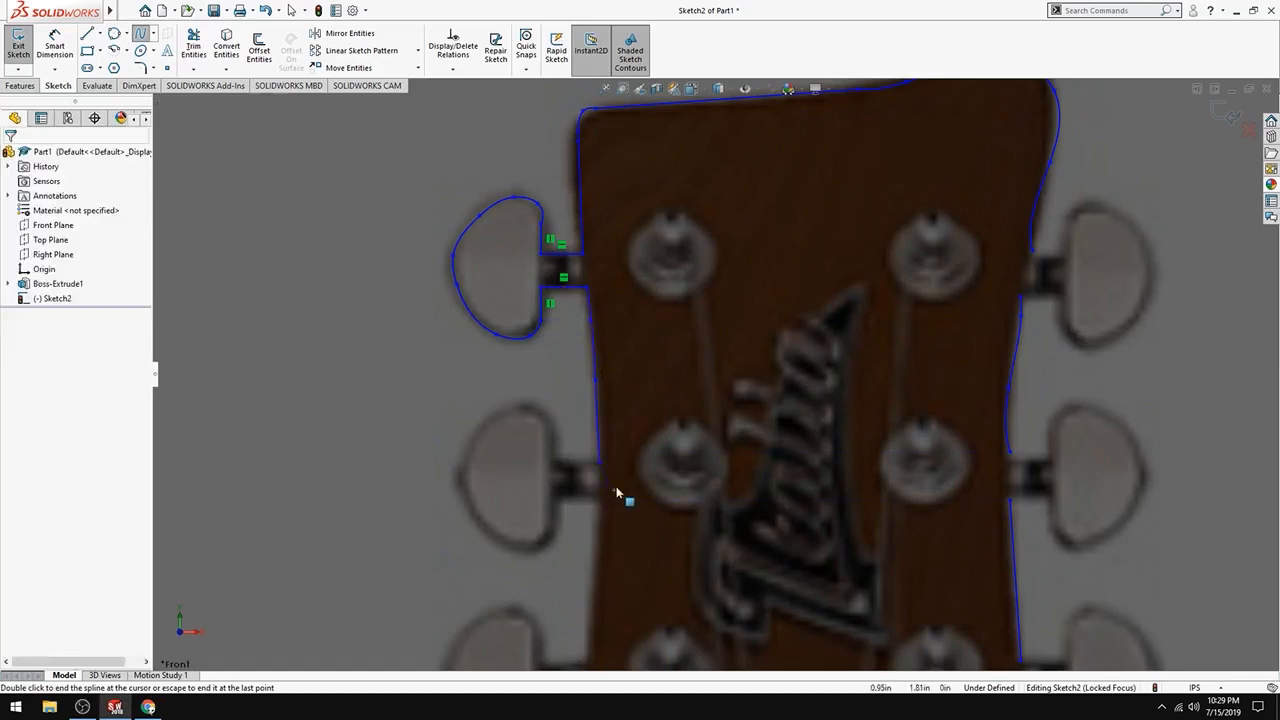
Draw a horizontal line along the upper edge of the upper right peg's shaft, from the headstock spline's end to the knob
{"action": "scroll", "coordinate": [802, 404], "scroll_direction": "up", "scroll_amount": 8}
{"action": "scroll", "coordinate": [800, 390], "scroll_direction": "down", "scroll_amount": 4}
{"action": "scroll", "coordinate": [565, 340], "scroll_direction": "down", "scroll_amount": 3}
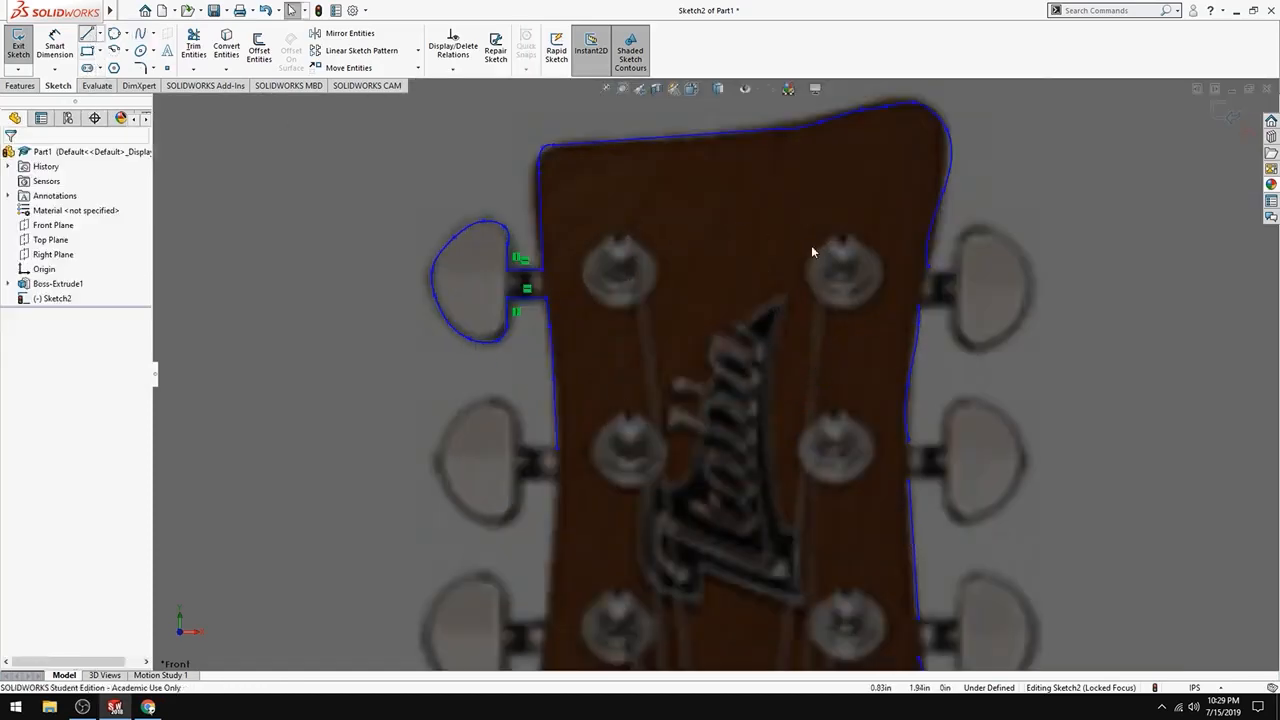
{"action": "scroll", "coordinate": [950, 275], "scroll_direction": "down", "scroll_amount": 3}
{"action": "mouse_move", "coordinate": [868, 263]}
{"action": "left_mouse_down"}
{"action": "mouse_move", "coordinate": [928, 274]}
{"action": "mouse_move", "coordinate": [915, 262]}
{"action": "left_mouse_up"}
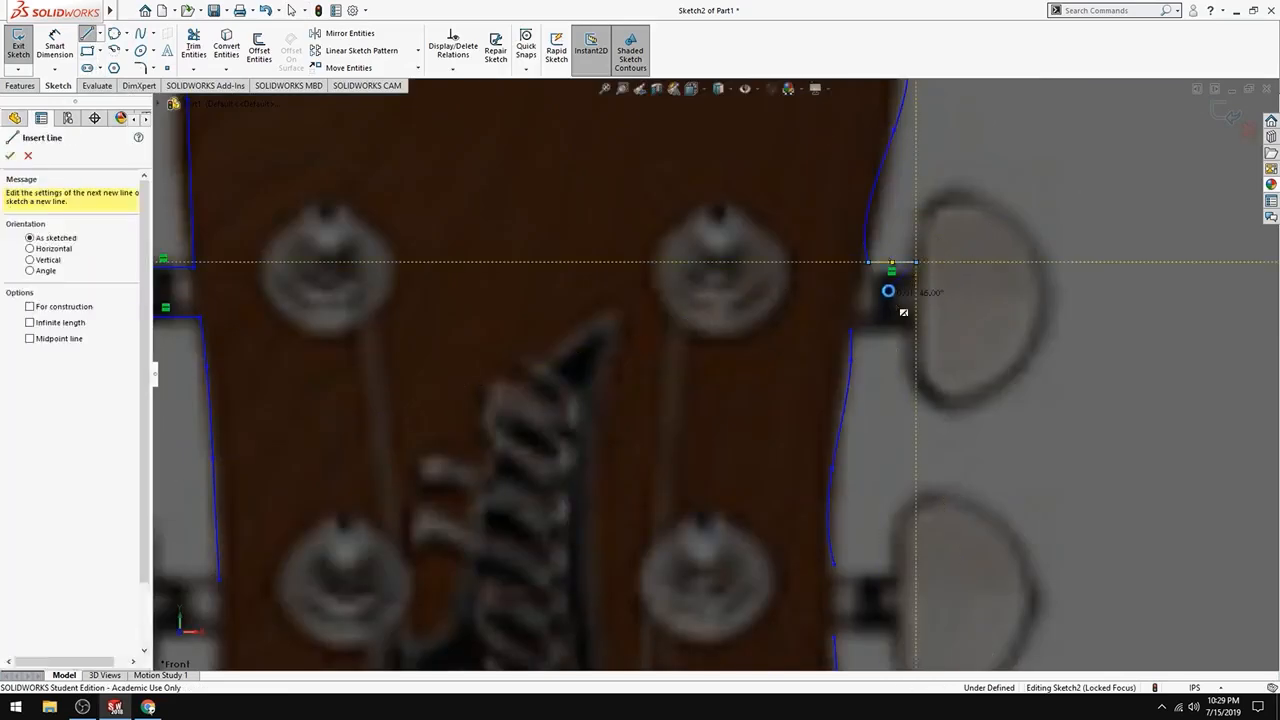
{"action": "key", "text": "Escape"}
Draw a horizontal line along the lower edge of the upper right peg's shaft, from the headstock edge to the knob
{"action": "left_click", "coordinate": [92, 34]}
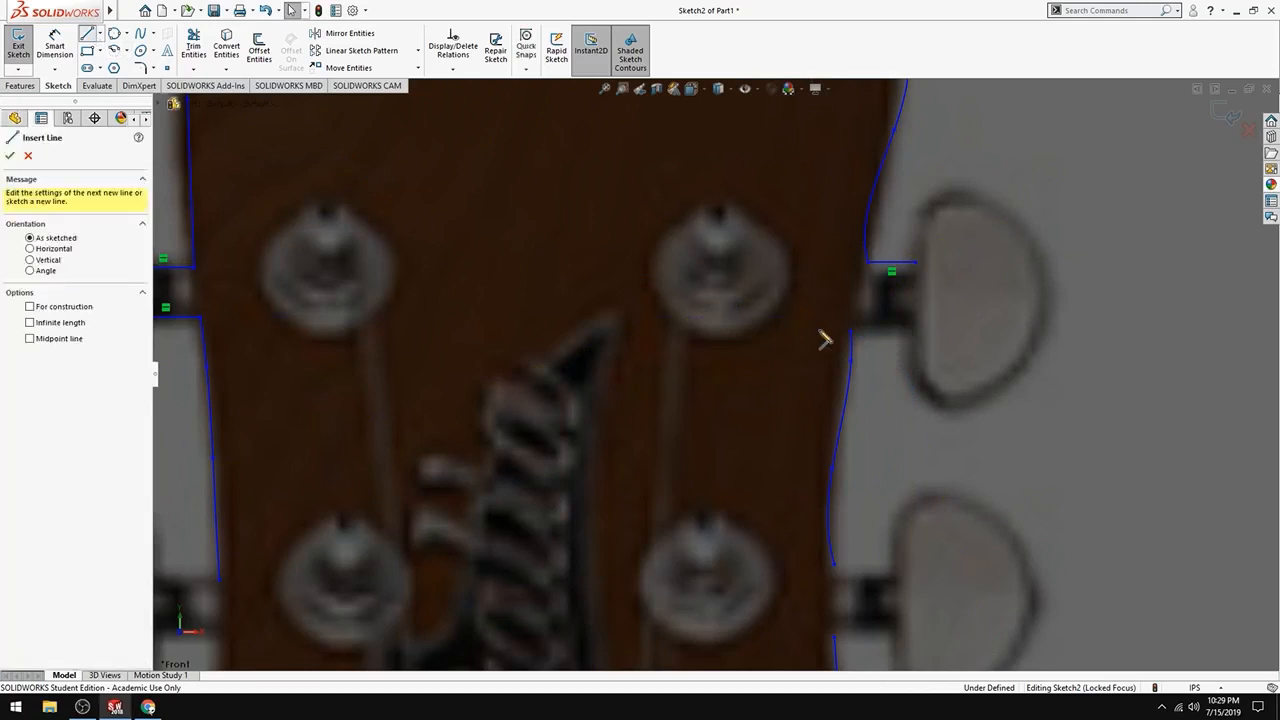
{"action": "left_click", "coordinate": [851, 331]}
{"action": "left_click", "coordinate": [914, 332]}
{"action": "key", "text": "Escape"}
{"action": "scroll", "coordinate": [940, 396], "scroll_direction": "up", "scroll_amount": 6}
{"action": "scroll", "coordinate": [938, 399], "scroll_direction": "down", "scroll_amount": 3}
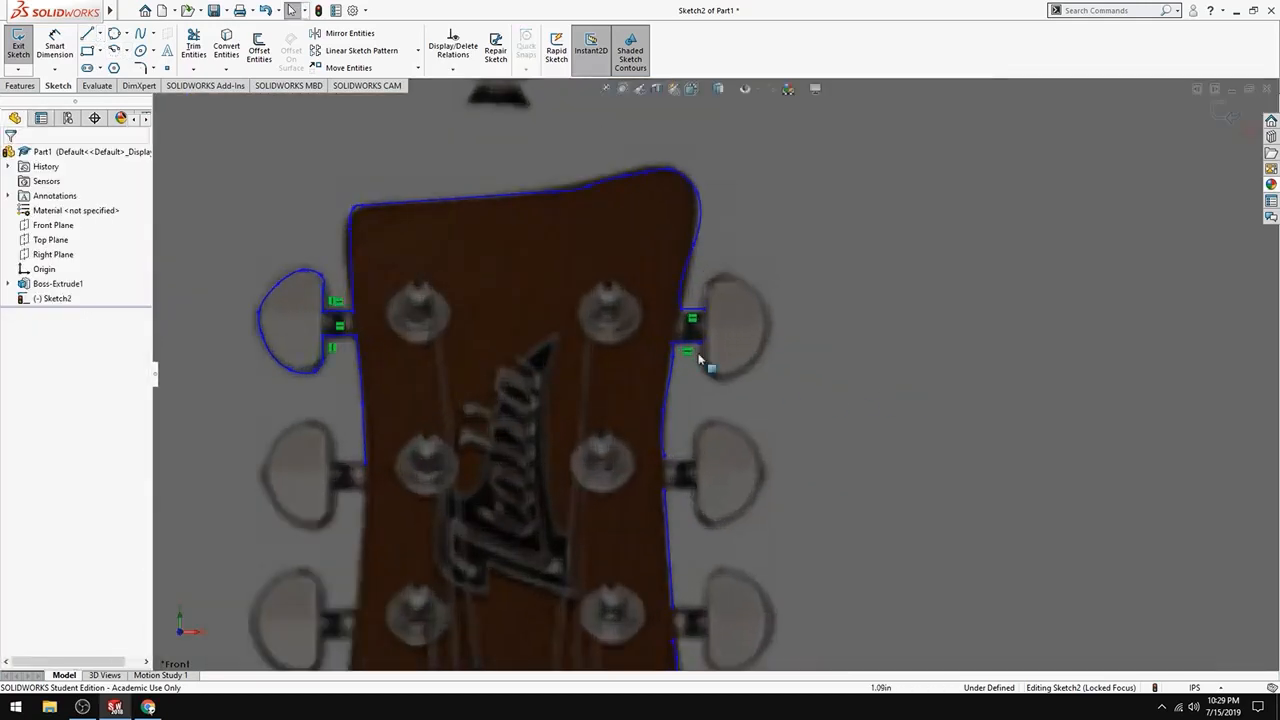
Trace a spline around the upper right tuning knob's rounded outline, from the lower shaft line's end to the upper shaft line's end
{"action": "left_click", "coordinate": [139, 34]}
{"action": "scroll", "coordinate": [700, 350], "scroll_direction": "down", "scroll_amount": 3}
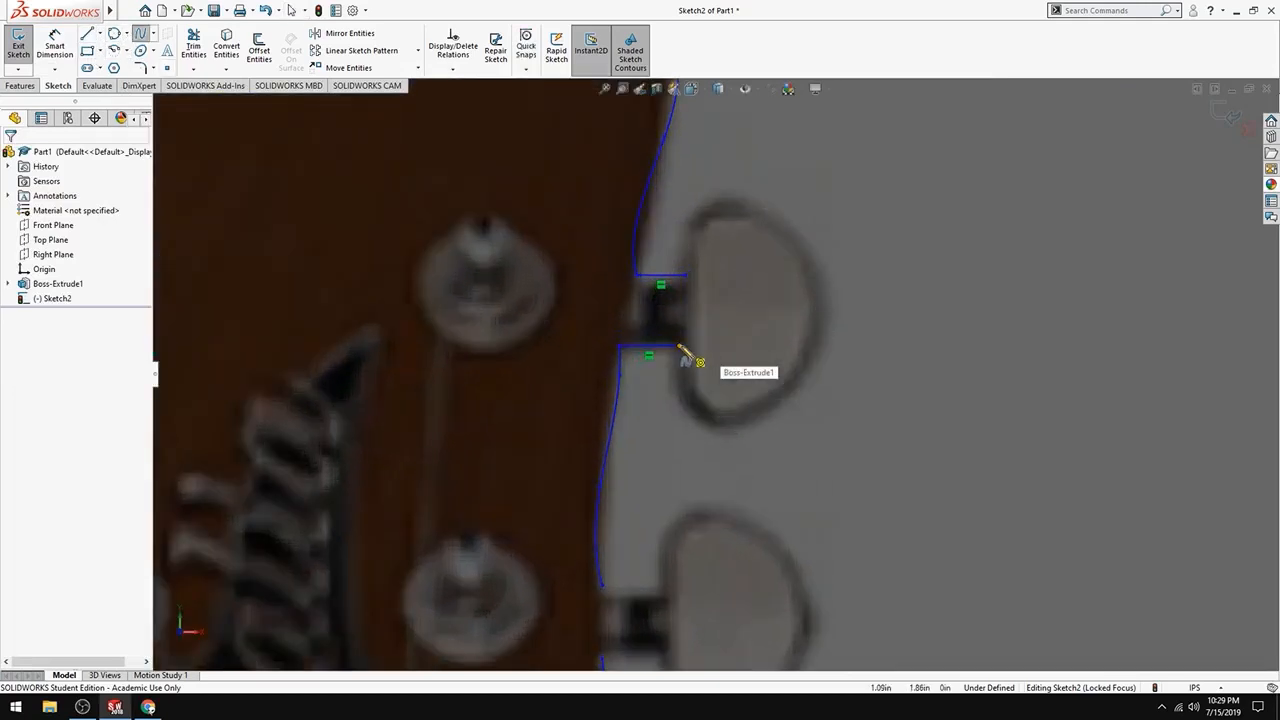
{"action": "left_click", "coordinate": [680, 347]}
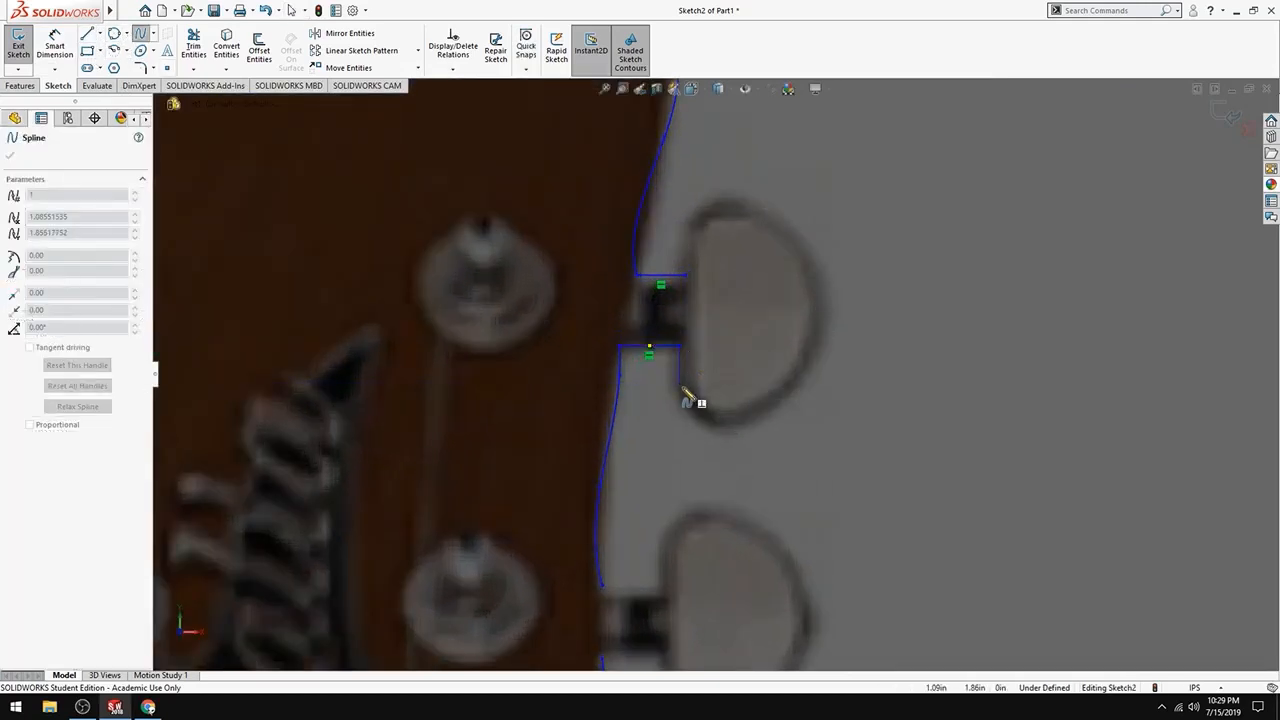
{"action": "left_click", "coordinate": [716, 430]}
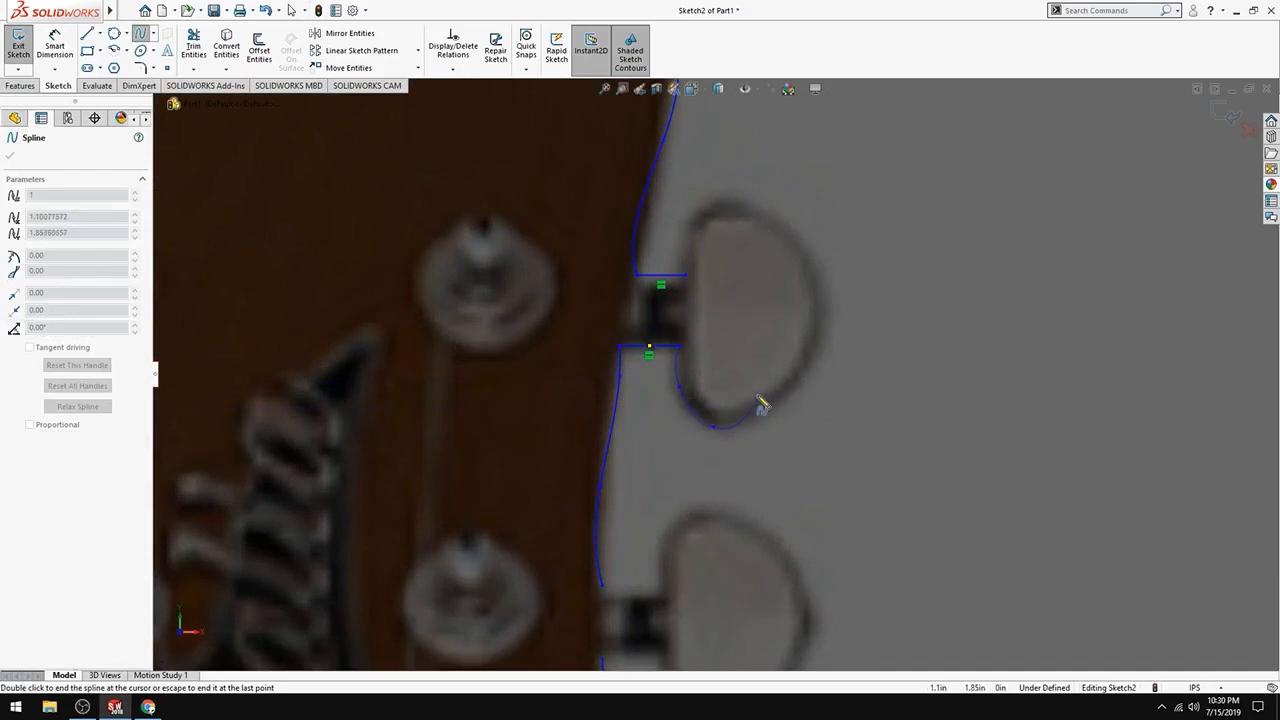
{"action": "left_click", "coordinate": [762, 406]}
{"action": "left_click", "coordinate": [810, 338]}
{"action": "left_click", "coordinate": [803, 262]}
{"action": "double_click", "coordinate": [687, 277]}
Draw horizontal lines about 0.012 in long along the upper and lower edges of the middle right peg's shaft, from the headstock edge
{"action": "scroll", "coordinate": [736, 432], "scroll_direction": "up", "scroll_amount": 5}
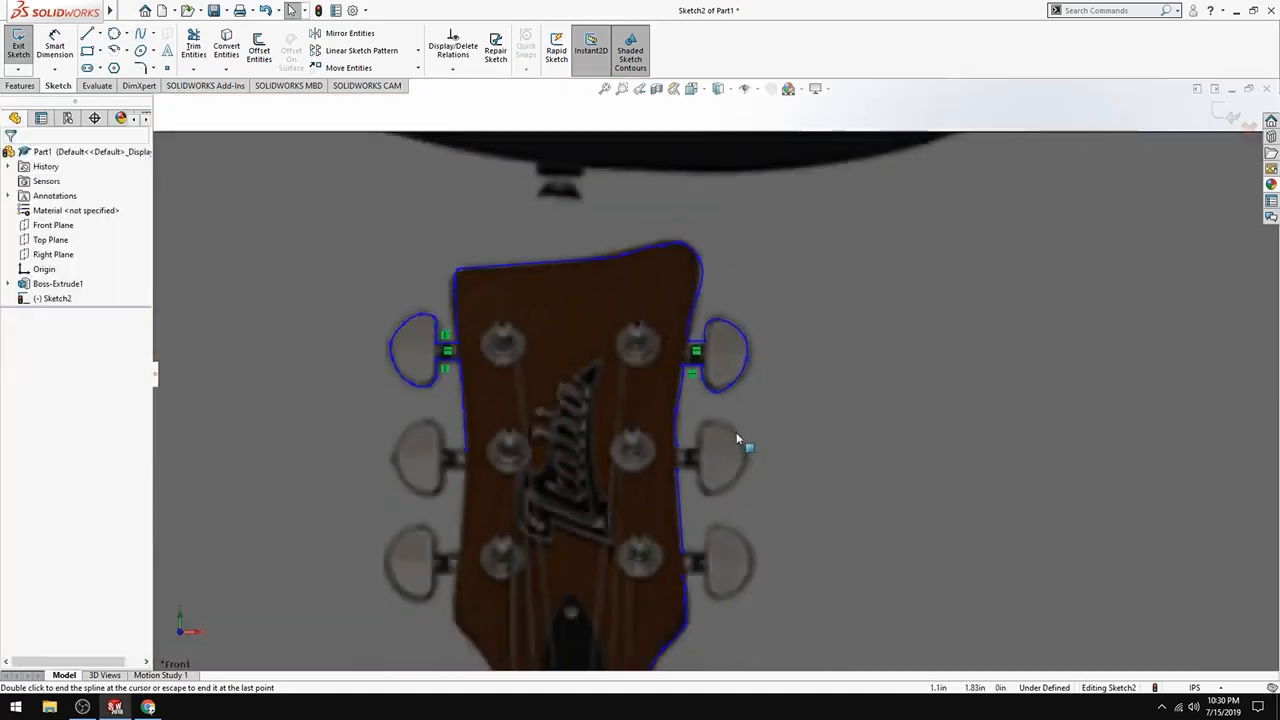
{"action": "scroll", "coordinate": [720, 460], "scroll_direction": "up", "scroll_amount": 3}
{"action": "scroll", "coordinate": [590, 400], "scroll_direction": "down", "scroll_amount": 2}
{"action": "scroll", "coordinate": [826, 517], "scroll_direction": "down", "scroll_amount": 4}
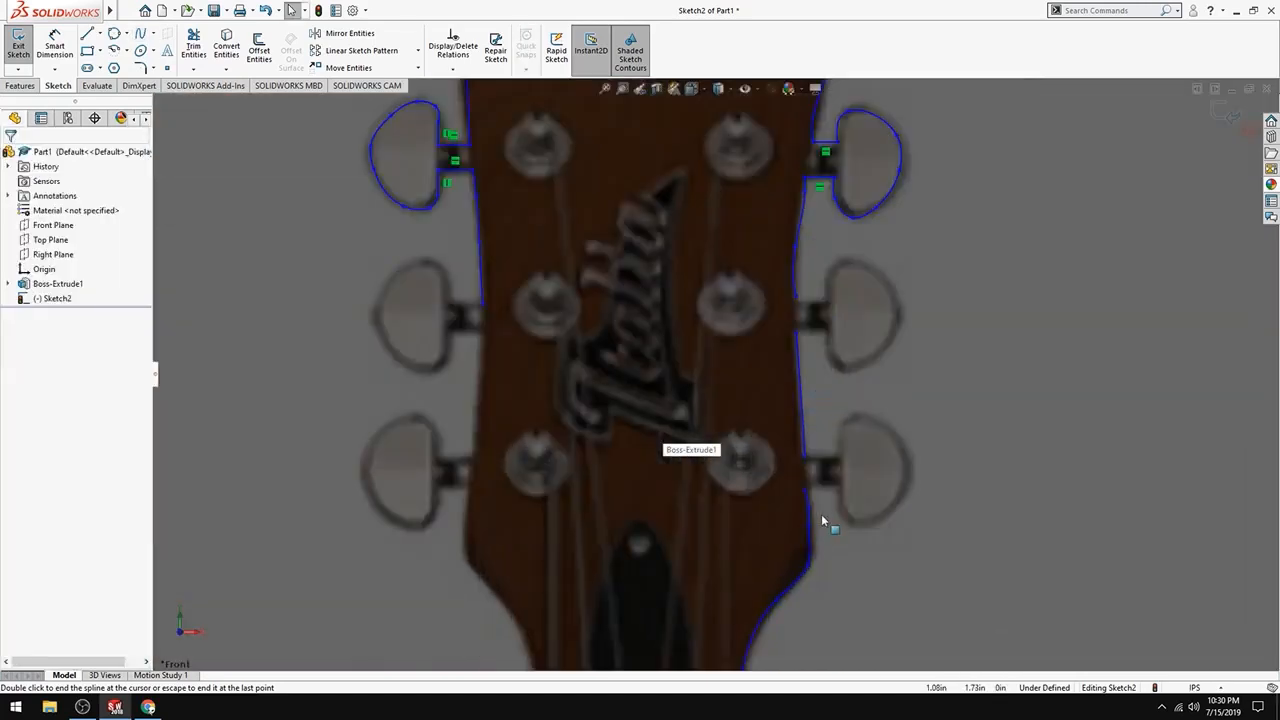
{"action": "left_click", "coordinate": [89, 34]}
{"action": "left_click", "coordinate": [807, 318]}
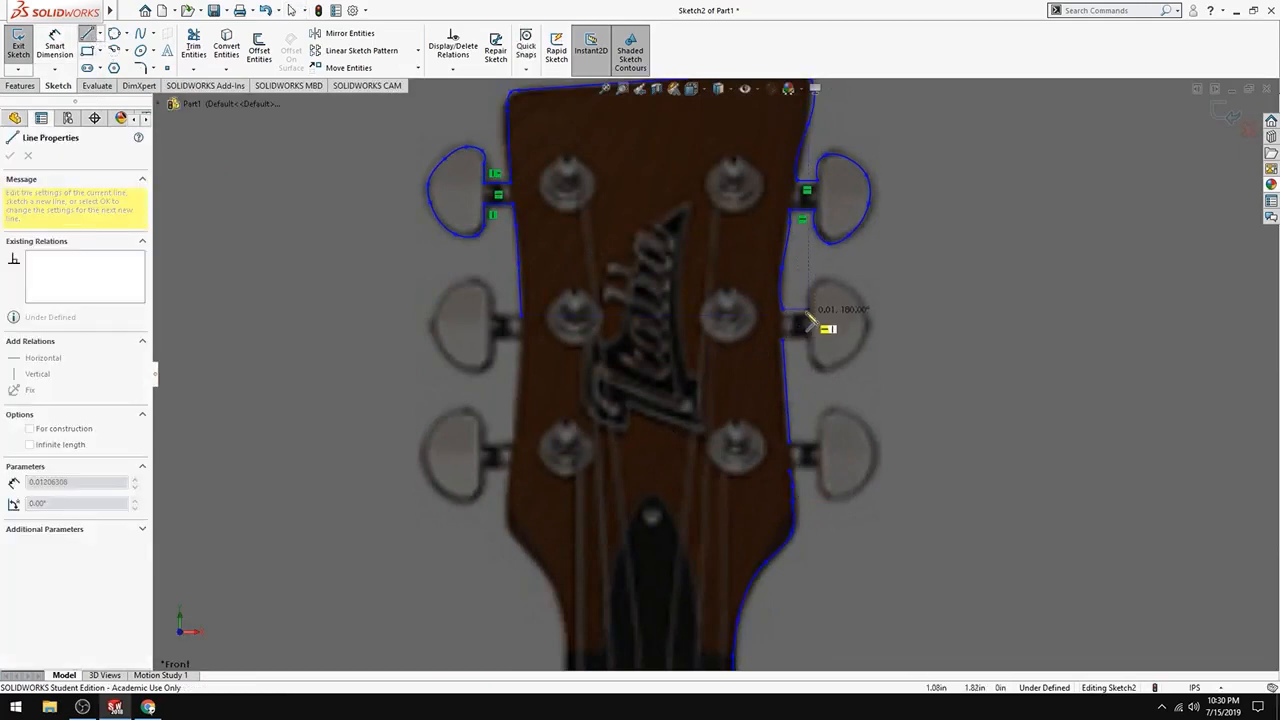
{"action": "left_click", "coordinate": [783, 311]}
{"action": "key", "text": "Escape"}
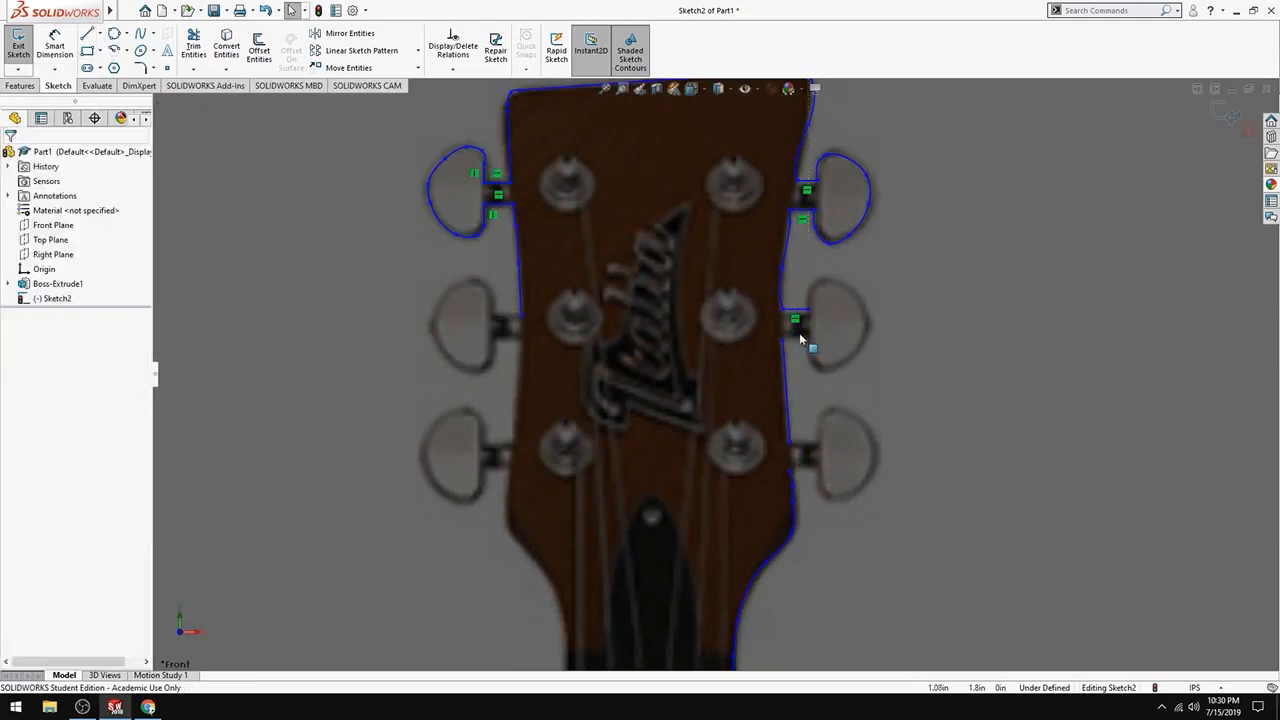
{"action": "key", "text": "l"}
{"action": "left_click", "coordinate": [785, 342]}
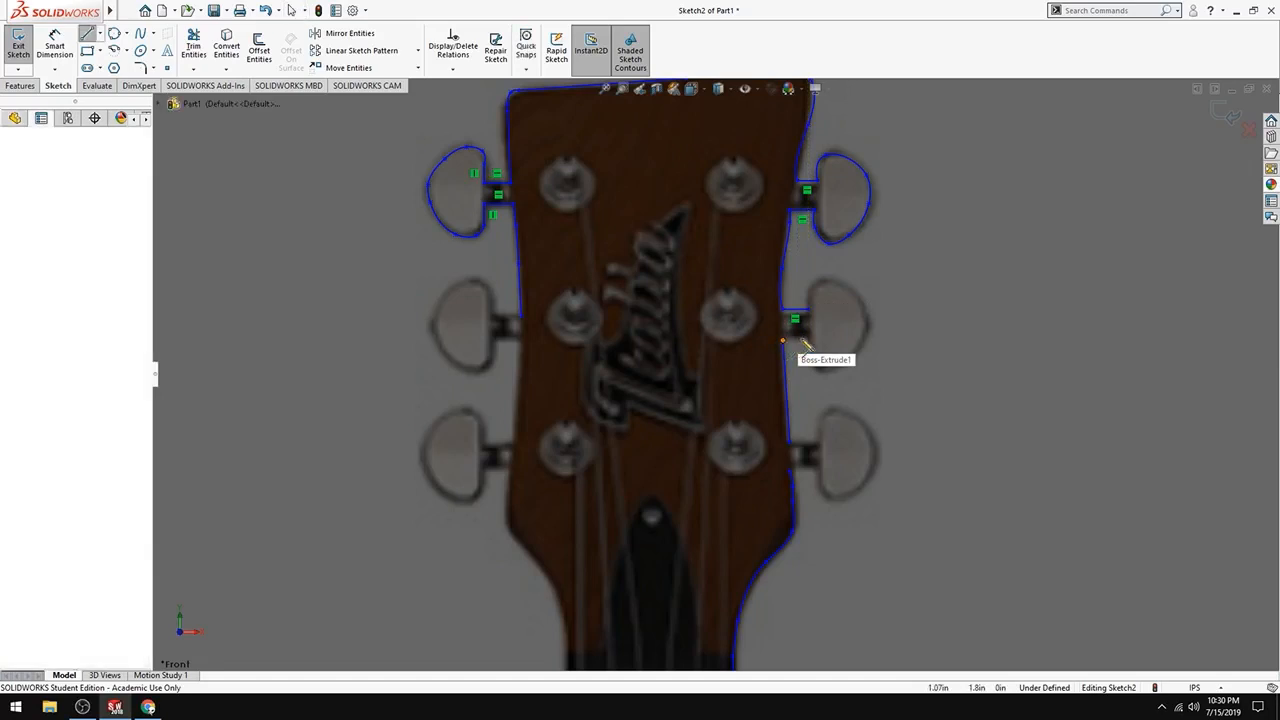
{"action": "key", "text": "Escape"}
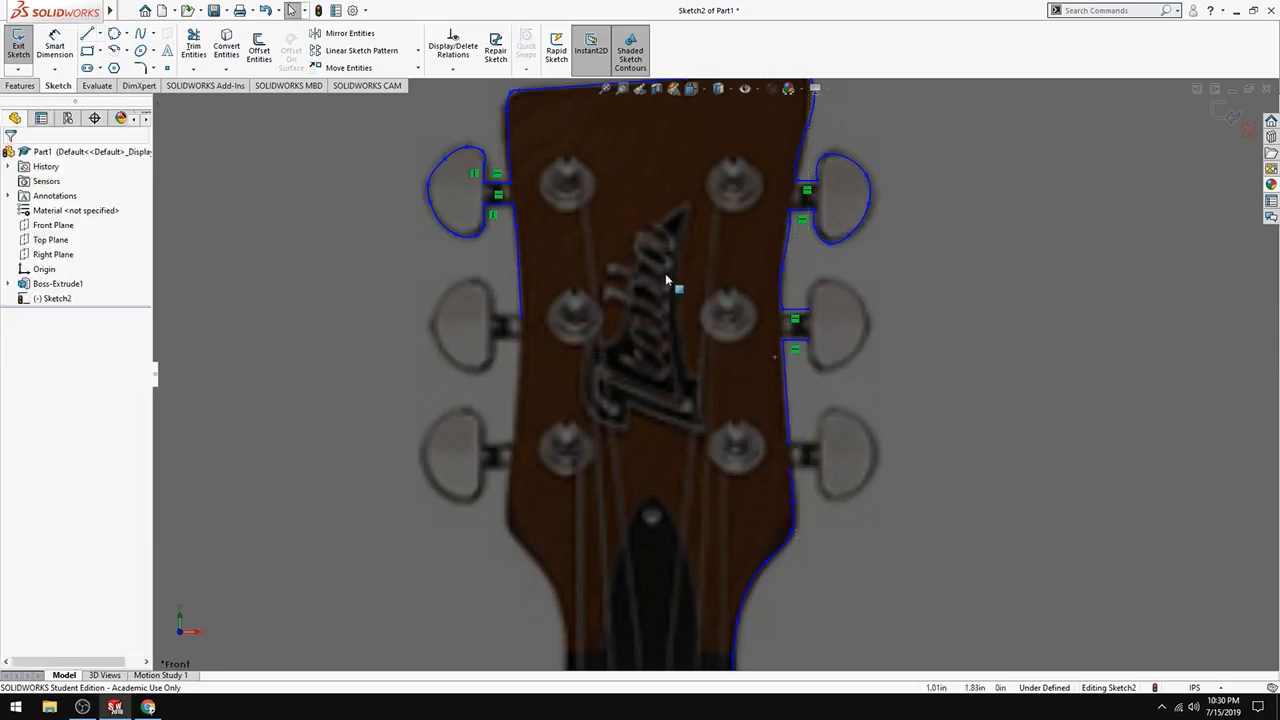
Trace a spline around the middle right tuning knob, from the lower shaft line's end to just above the upper shaft line's end
{"action": "left_click", "coordinate": [140, 33]}
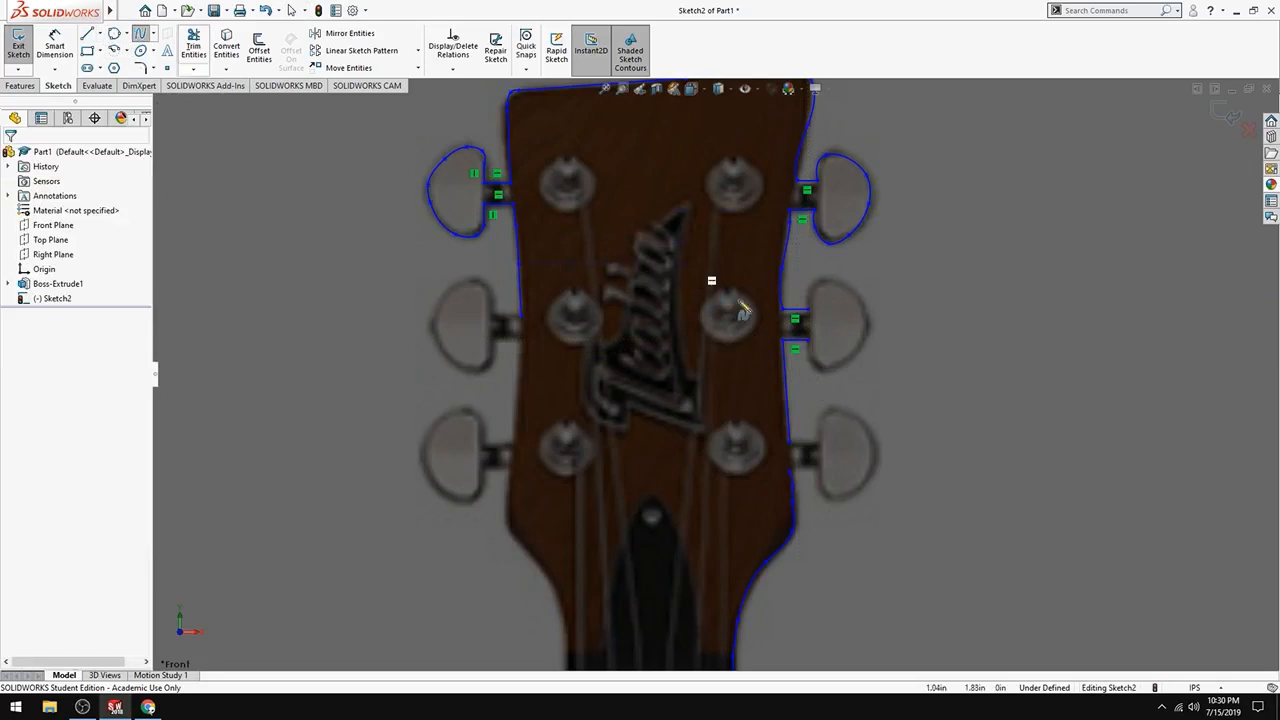
{"action": "left_click", "coordinate": [812, 345]}
{"action": "scroll", "coordinate": [808, 360], "scroll_direction": "down", "scroll_amount": 5}
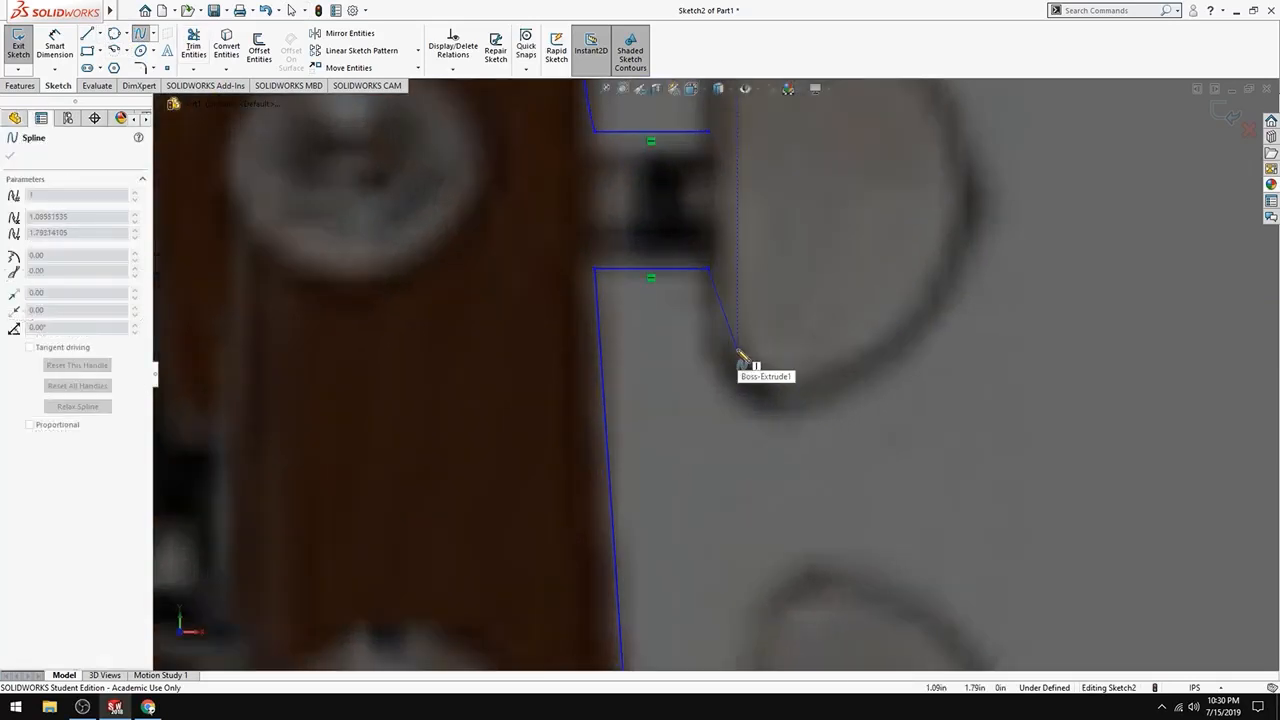
{"action": "left_click", "coordinate": [709, 352]}
{"action": "left_click", "coordinate": [766, 406]}
{"action": "left_click", "coordinate": [866, 378]}
{"action": "left_click", "coordinate": [946, 270]}
{"action": "scroll", "coordinate": [950, 250], "scroll_direction": "up", "scroll_amount": 3}
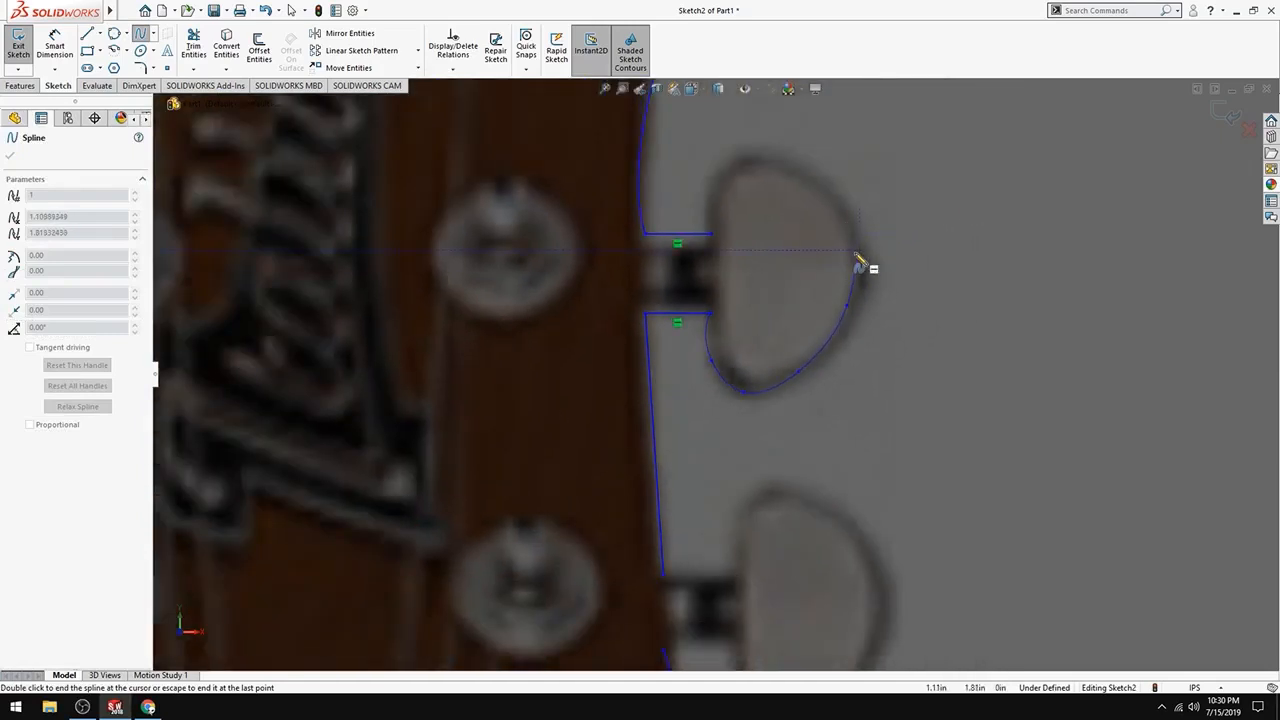
{"action": "left_click", "coordinate": [858, 256]}
{"action": "left_click", "coordinate": [811, 184]}
{"action": "left_click", "coordinate": [758, 166]}
{"action": "left_click", "coordinate": [711, 195]}
{"action": "double_click", "coordinate": [714, 236]}
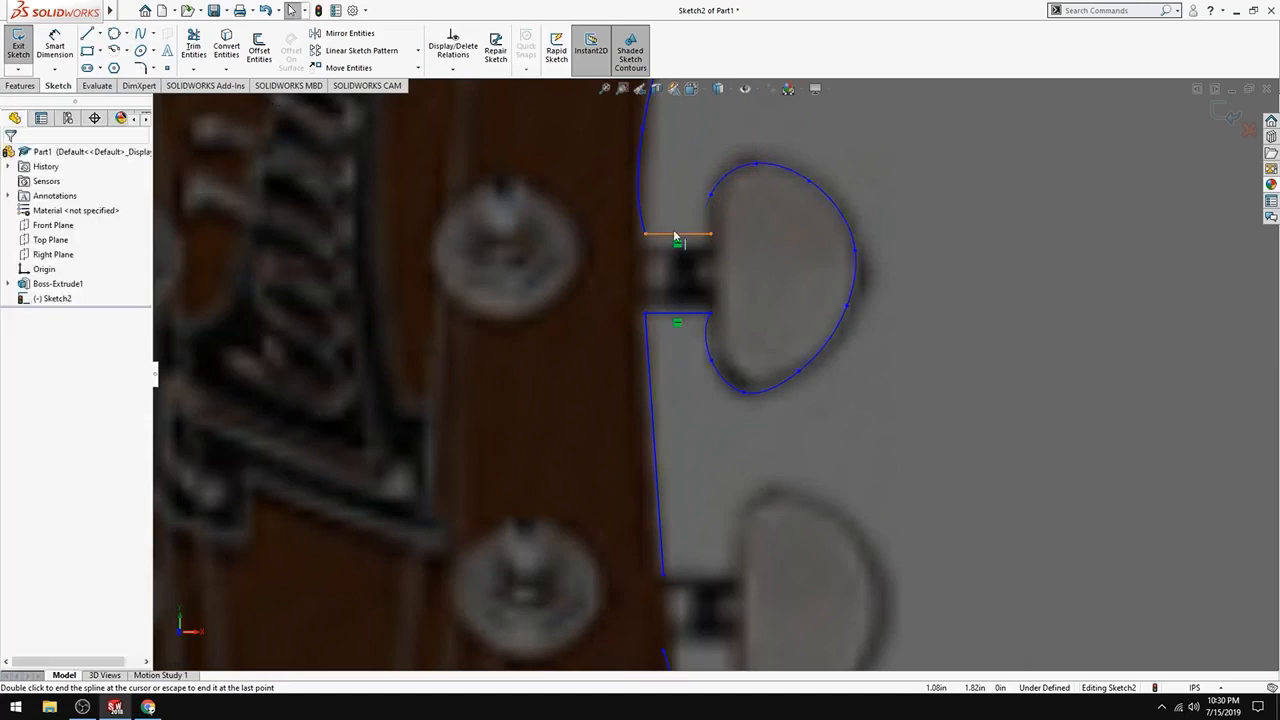
Close the middle right knob's outline with a short vertical line from the spline's end to the upper shaft line
{"action": "key", "text": "l"}
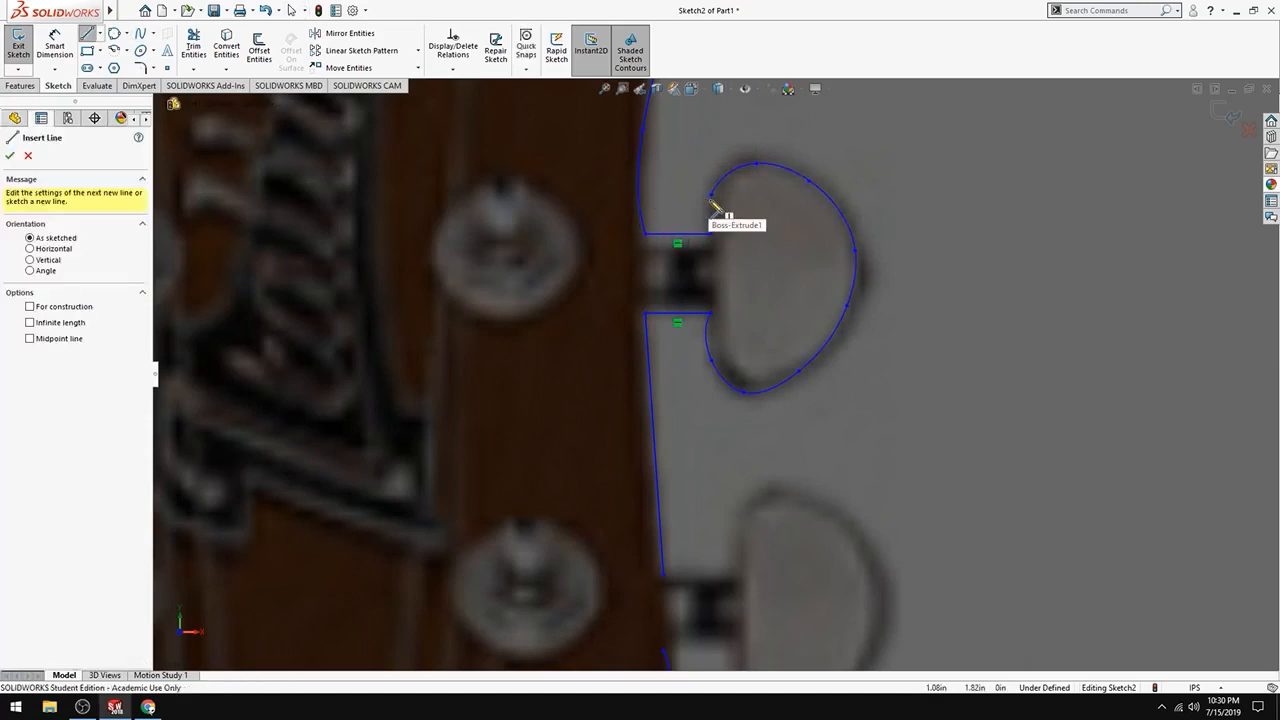
{"action": "left_click", "coordinate": [710, 195]}
{"action": "double_click", "coordinate": [710, 233]}
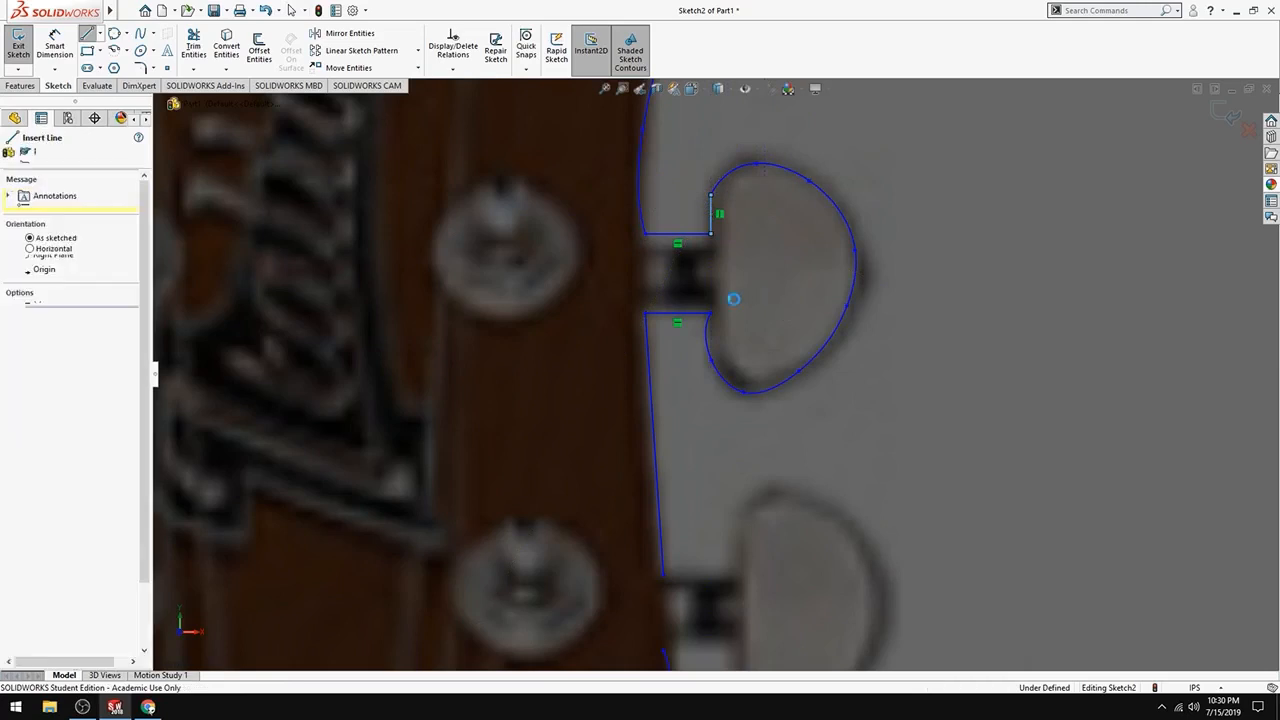
{"action": "key", "text": "Escape"}
Draw horizontal lines about 0.015 in long along the upper and lower edges of the lower right peg's shaft, from the headstock edge
{"action": "scroll", "coordinate": [715, 402], "scroll_direction": "up", "scroll_amount": 8}
{"action": "scroll", "coordinate": [612, 411], "scroll_direction": "down", "scroll_amount": 4}
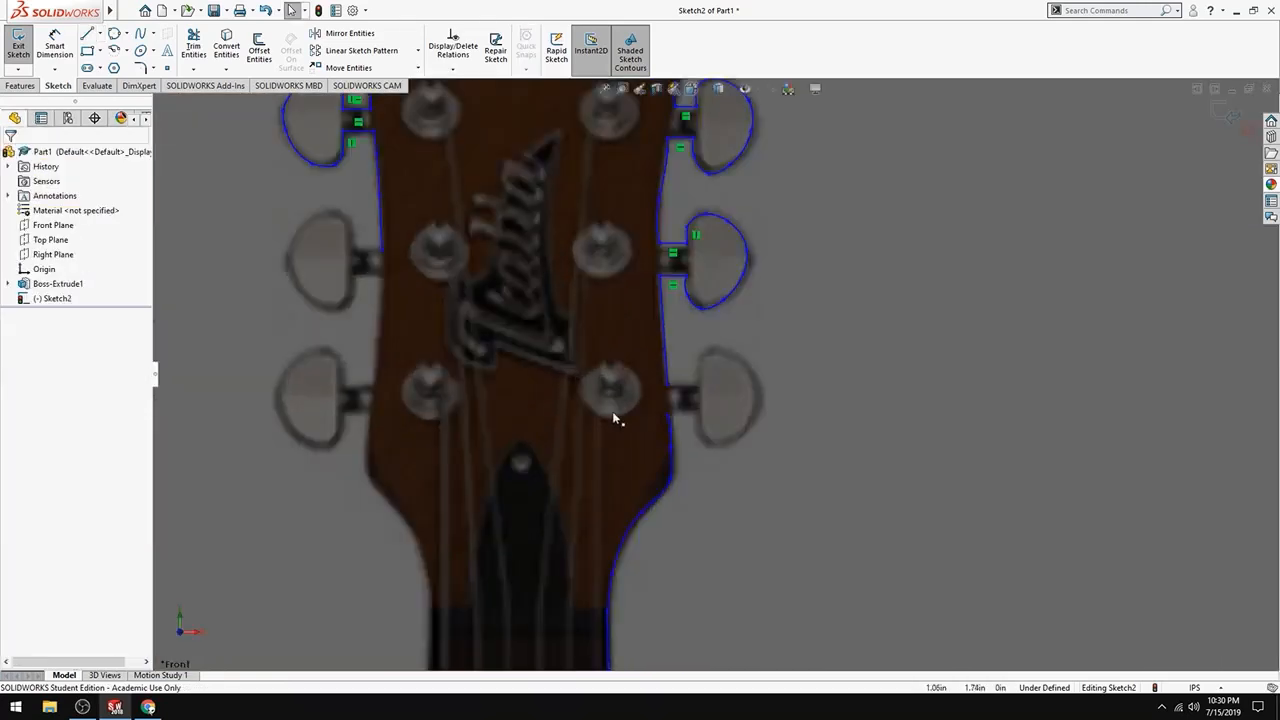
{"action": "left_click", "coordinate": [87, 33]}
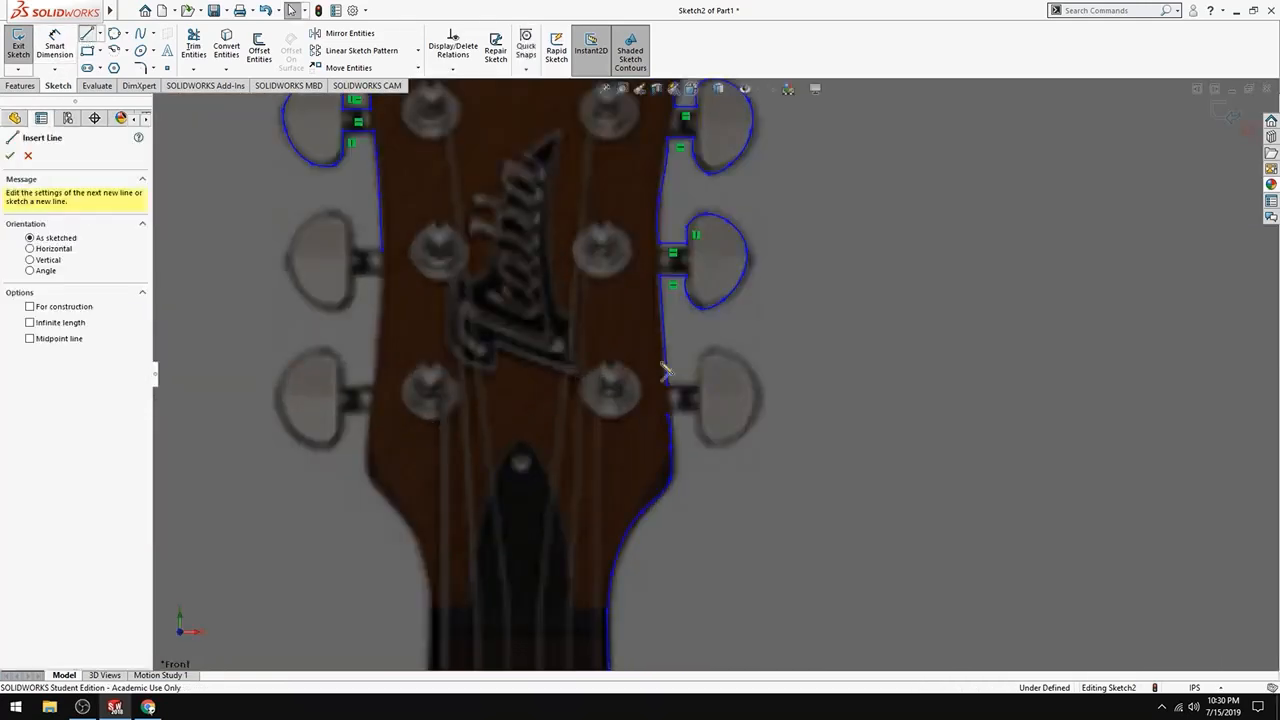
{"action": "left_click", "coordinate": [669, 384]}
{"action": "left_click", "coordinate": [700, 386]}
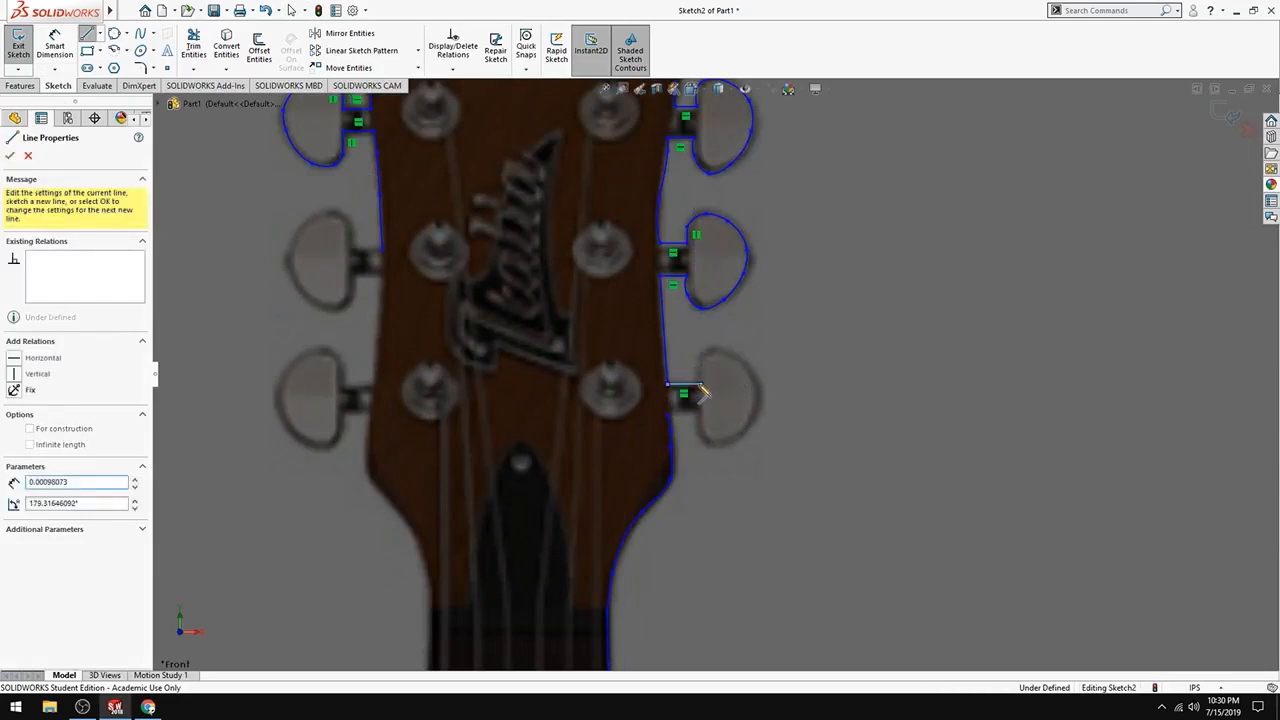
{"action": "key", "text": "Escape"}
{"action": "key", "text": "l"}
{"action": "left_click", "coordinate": [668, 414]}
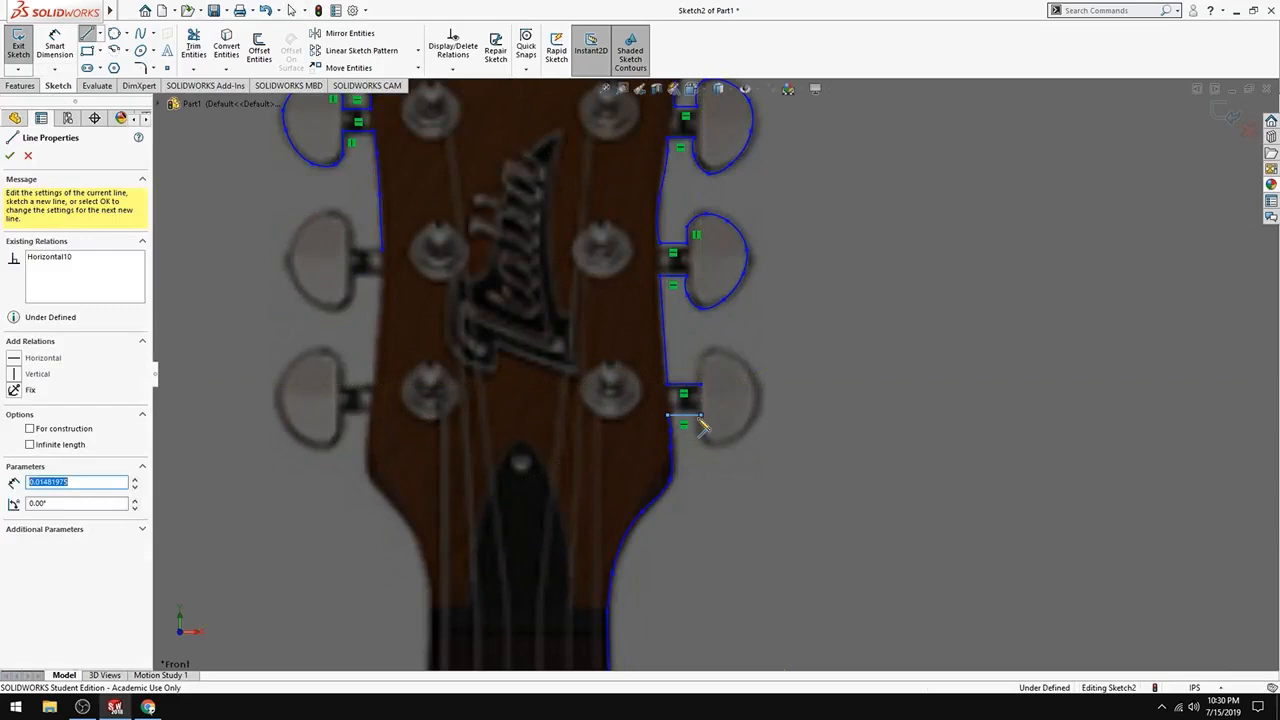
{"action": "key", "text": "Escape"}
Trace a spline around the lower right tuning knob, from the upper shaft line's end to just below the lower shaft line's end
{"action": "scroll", "coordinate": [726, 432], "scroll_direction": "up", "scroll_amount": 4}
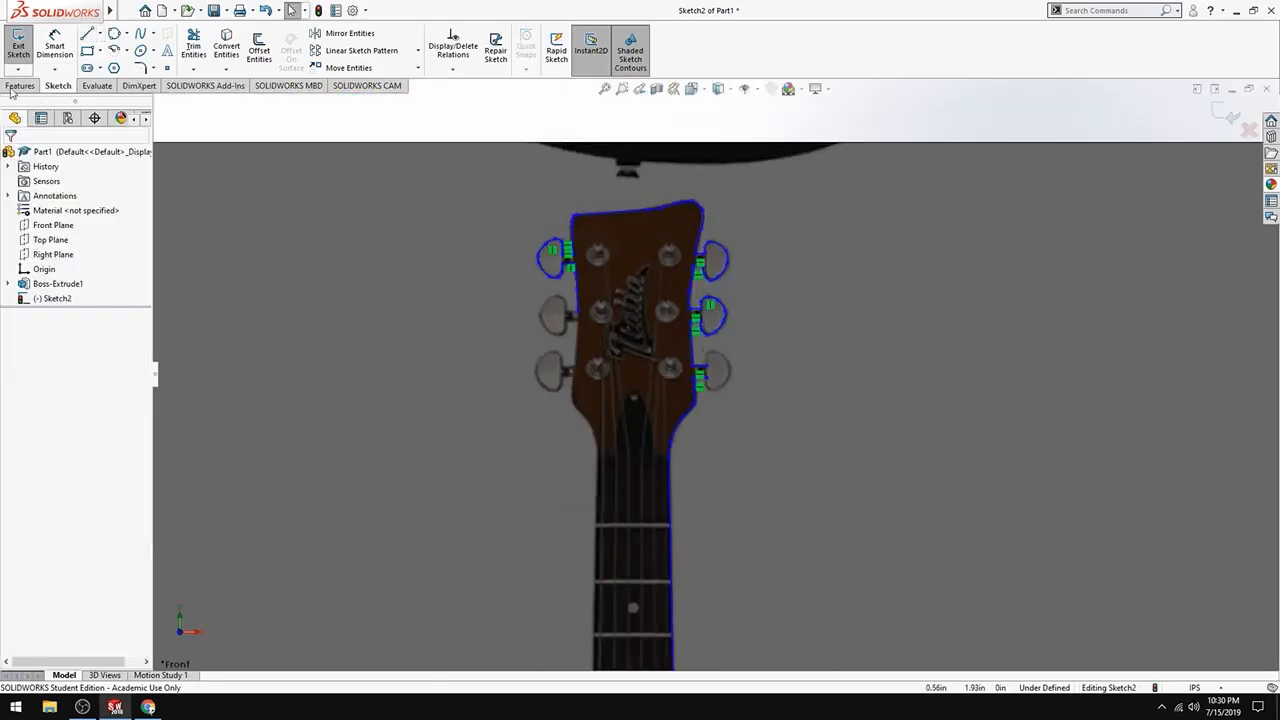
{"action": "left_click", "coordinate": [140, 34]}
{"action": "scroll", "coordinate": [726, 370], "scroll_direction": "down", "scroll_amount": 4}
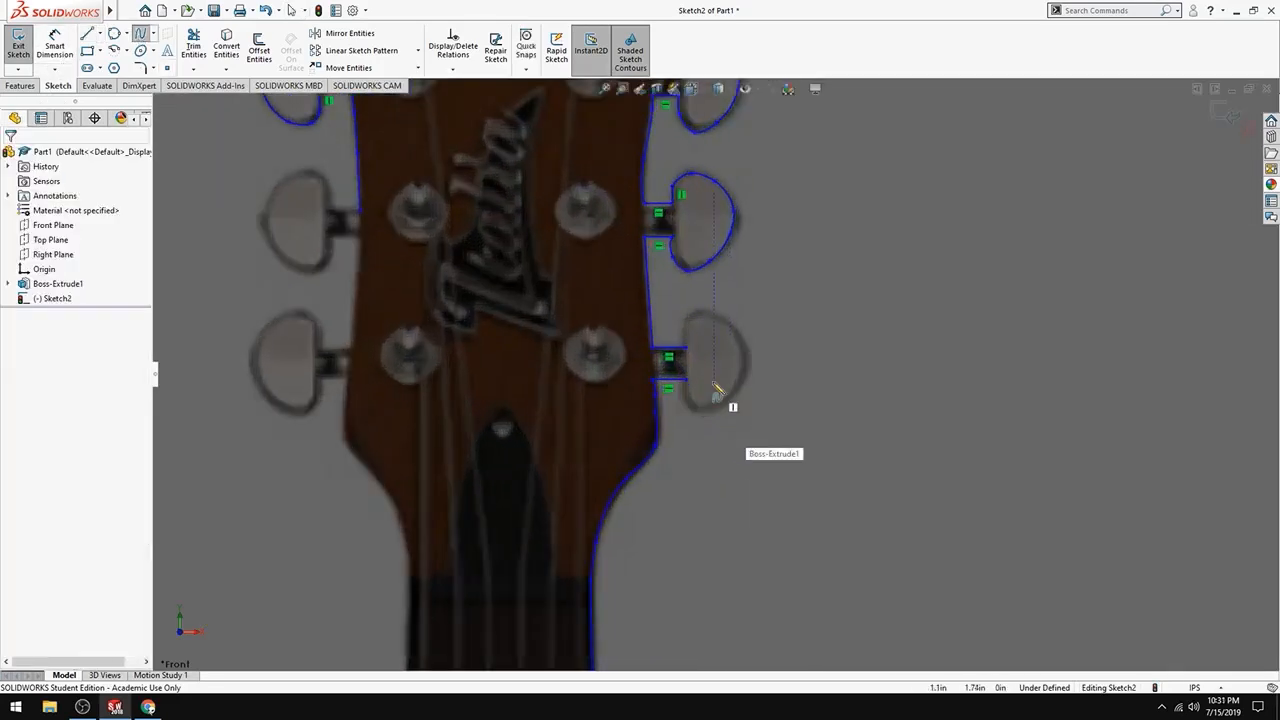
{"action": "left_click", "coordinate": [686, 348]}
{"action": "scroll", "coordinate": [702, 338], "scroll_direction": "down", "scroll_amount": 5}
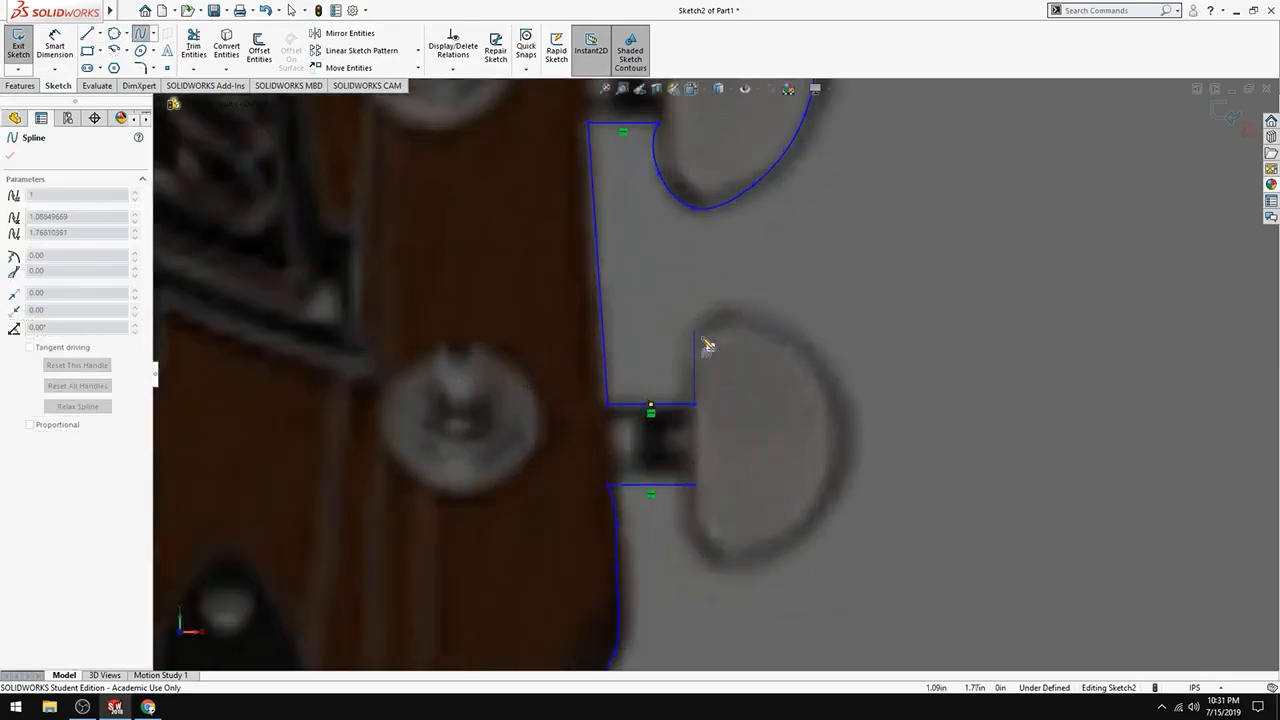
{"action": "left_click", "coordinate": [694, 340]}
{"action": "left_click", "coordinate": [728, 317]}
{"action": "left_click", "coordinate": [800, 337]}
{"action": "left_click", "coordinate": [841, 413]}
{"action": "left_click", "coordinate": [827, 506]}
{"action": "left_click", "coordinate": [763, 558]}
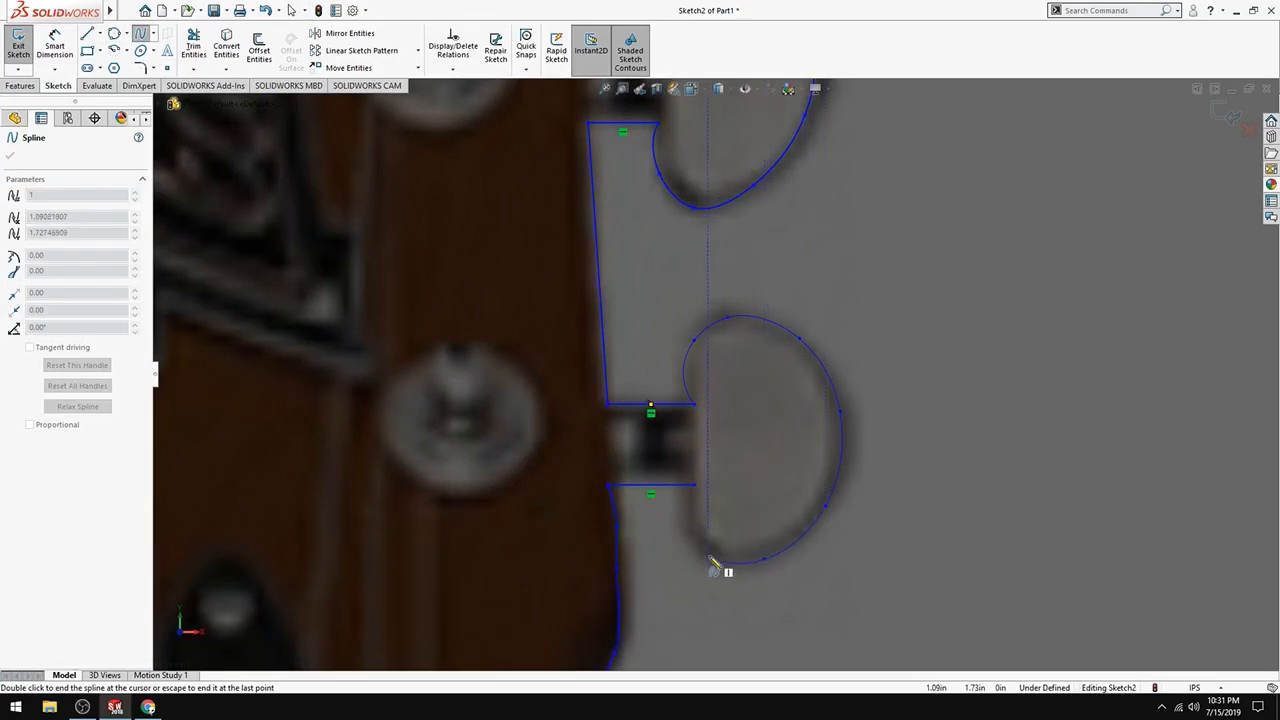
{"action": "double_click", "coordinate": [697, 533]}
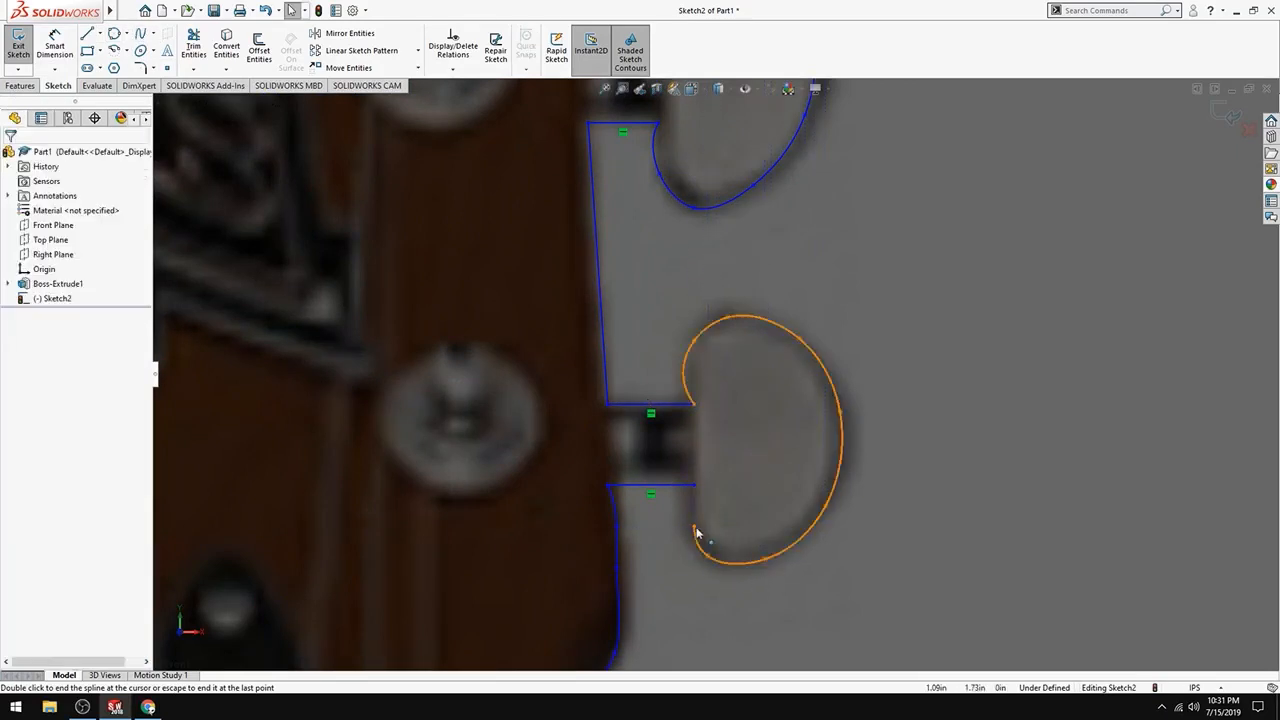
Close the lower right knob's outline with a vertical line about 0.007 in long from the spline's end to the lower shaft line
{"action": "key", "text": "l"}
{"action": "left_click", "coordinate": [695, 527]}
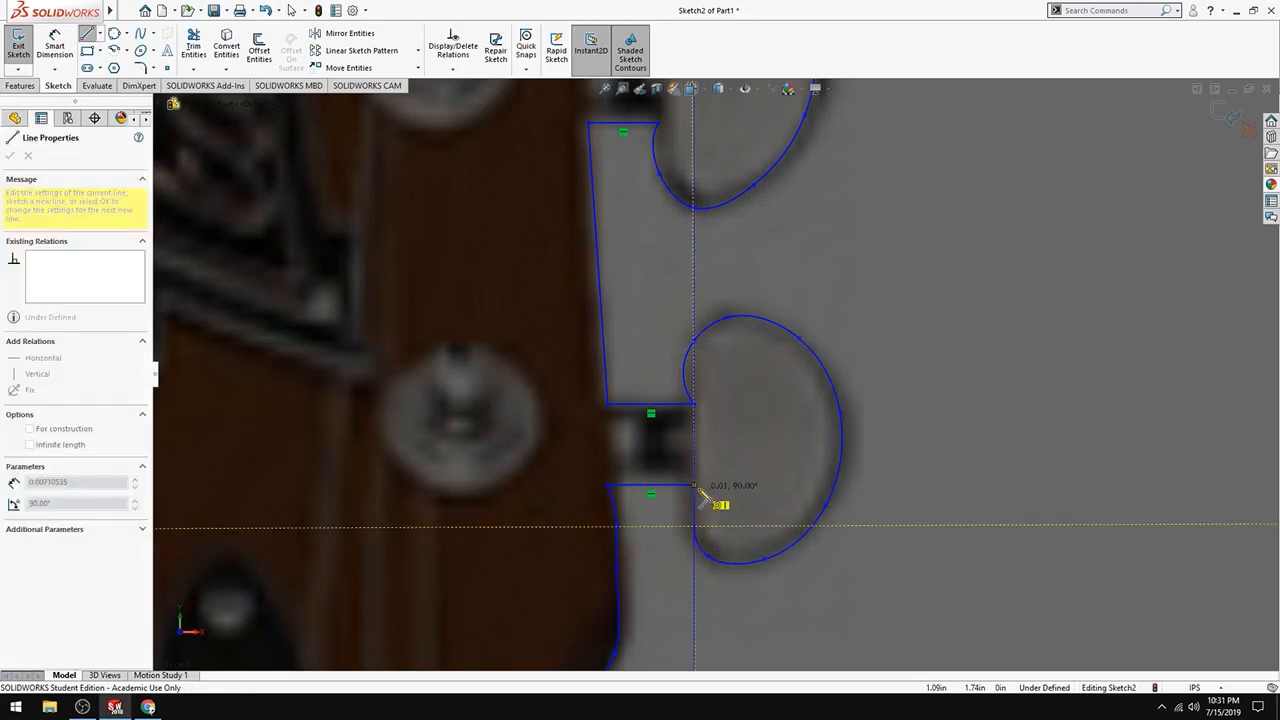
{"action": "left_click", "coordinate": [694, 485]}
Draw horizontal lines along the upper and lower edges of the middle left peg's shaft, from the headstock edge to the knob
{"action": "scroll", "coordinate": [697, 533], "scroll_direction": "up", "scroll_amount": 10}
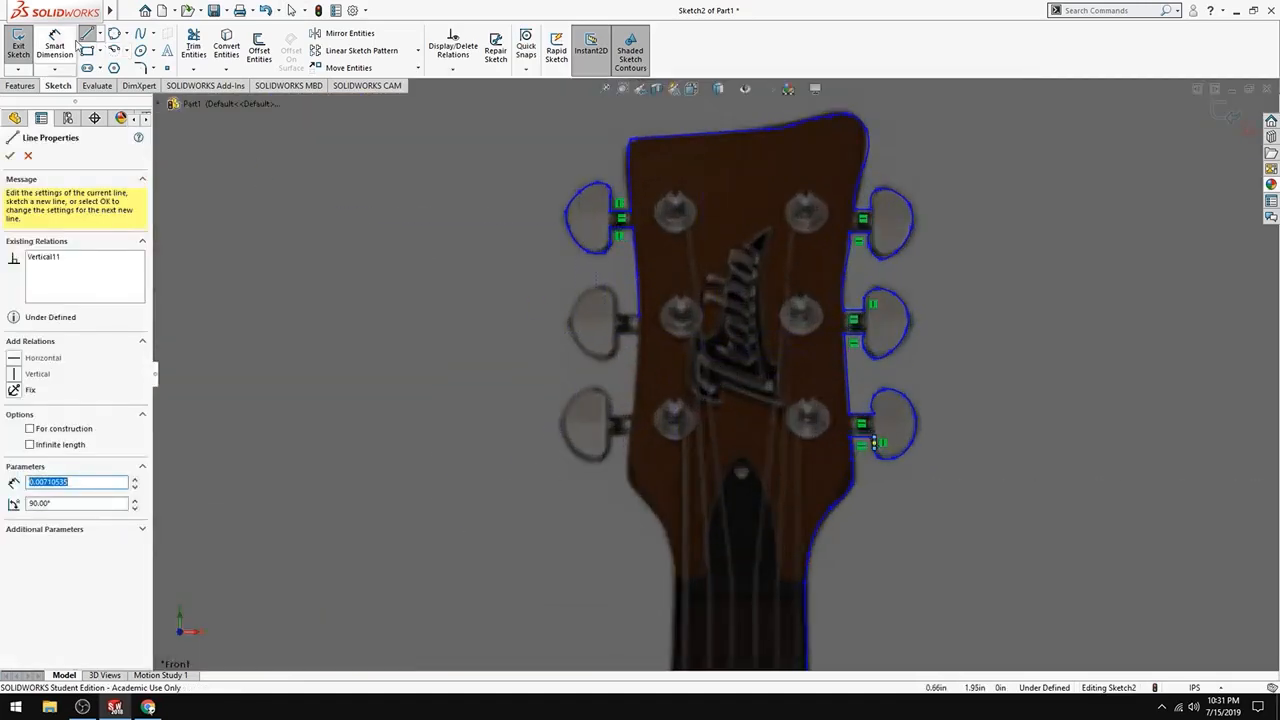
{"action": "scroll", "coordinate": [705, 388], "scroll_direction": "down", "scroll_amount": 4}
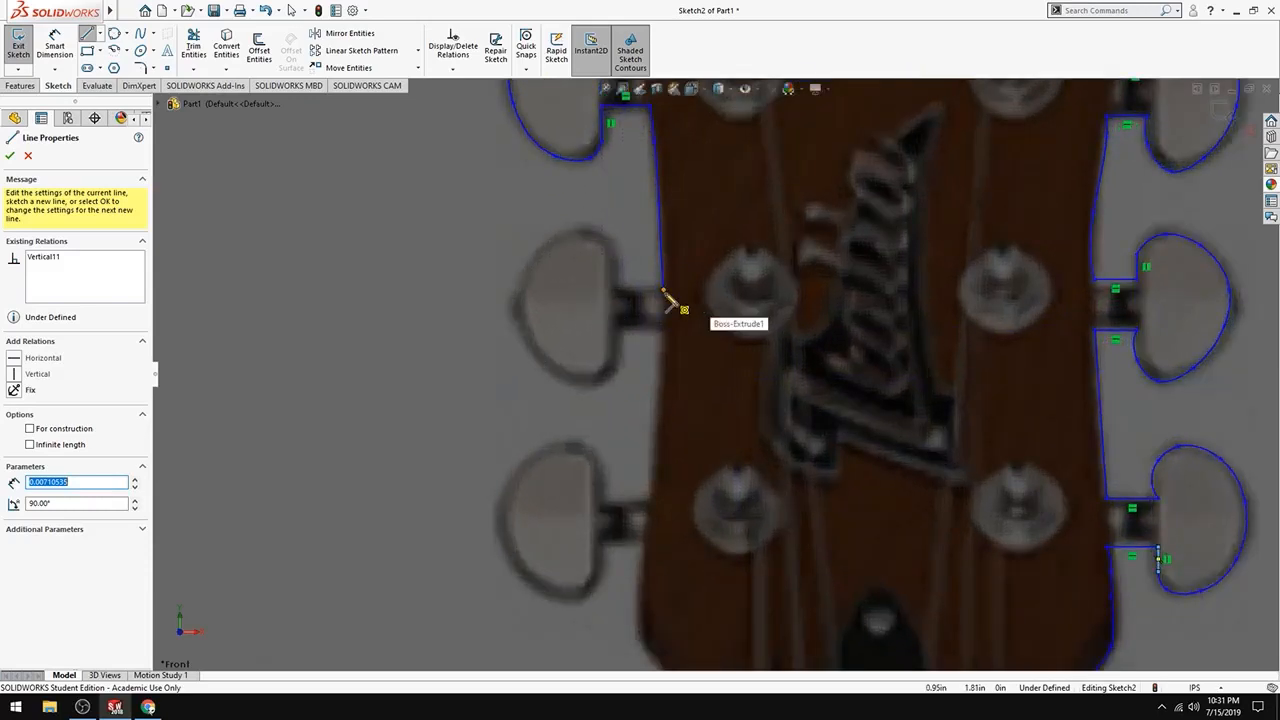
{"action": "left_click", "coordinate": [663, 292]}
{"action": "left_click", "coordinate": [614, 290]}
{"action": "key", "text": "Escape"}
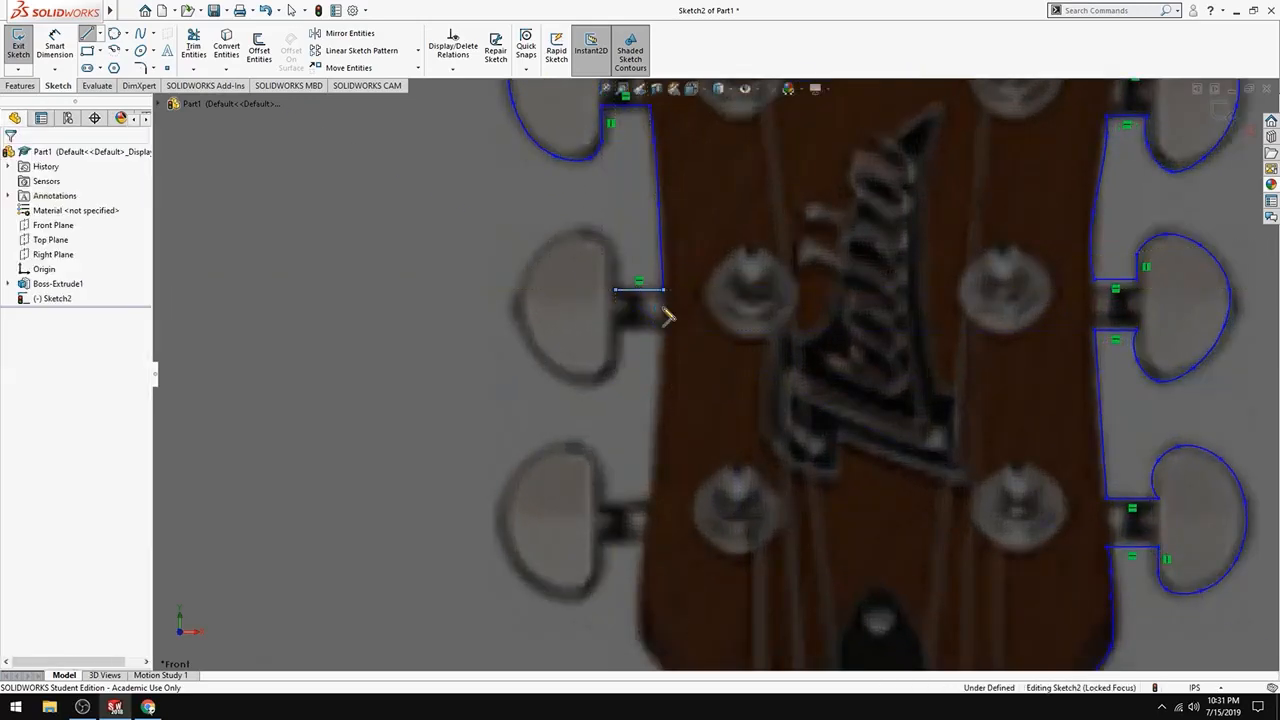
{"action": "key", "text": "l"}
{"action": "left_click", "coordinate": [663, 330]}
{"action": "left_click", "coordinate": [614, 330]}
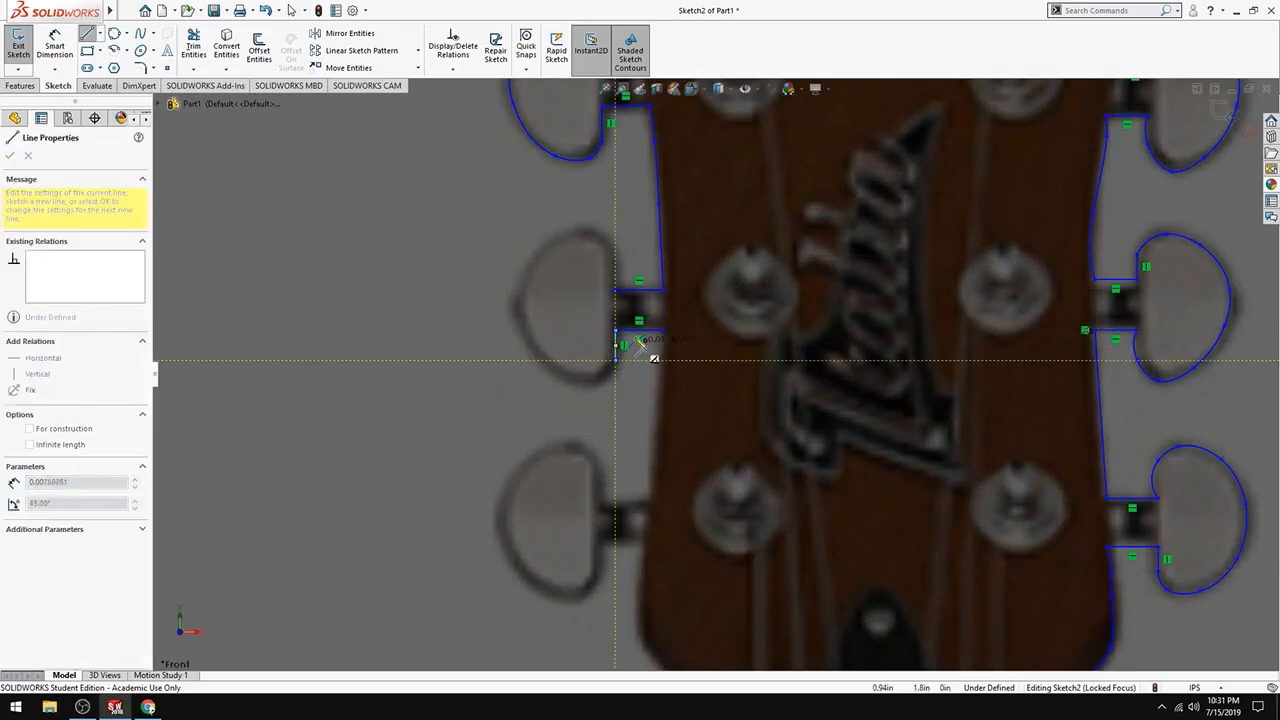
Draw short vertical lines along the middle left knob's flat side, down from the lower shaft line and about 0.01 in up from the upper one
{"action": "double_click", "coordinate": [614, 360]}
{"action": "key", "text": "Escape"}
{"action": "key", "text": "l"}
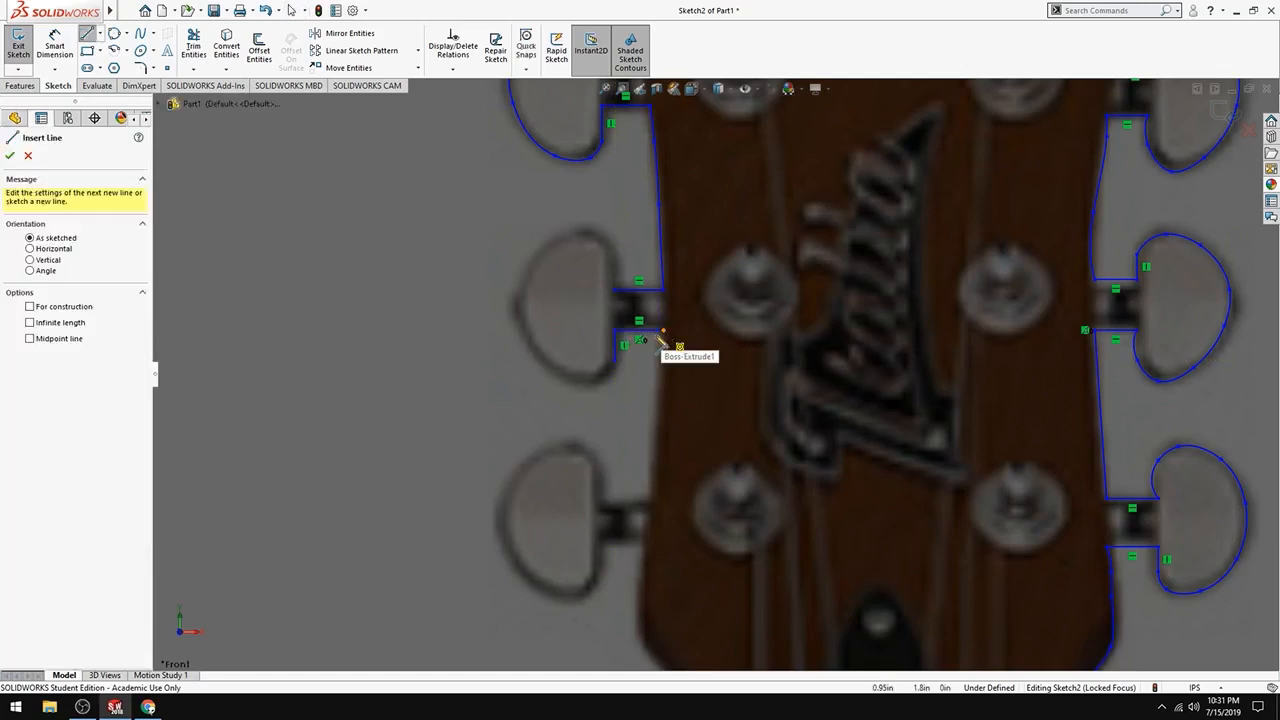
{"action": "left_click", "coordinate": [615, 290]}
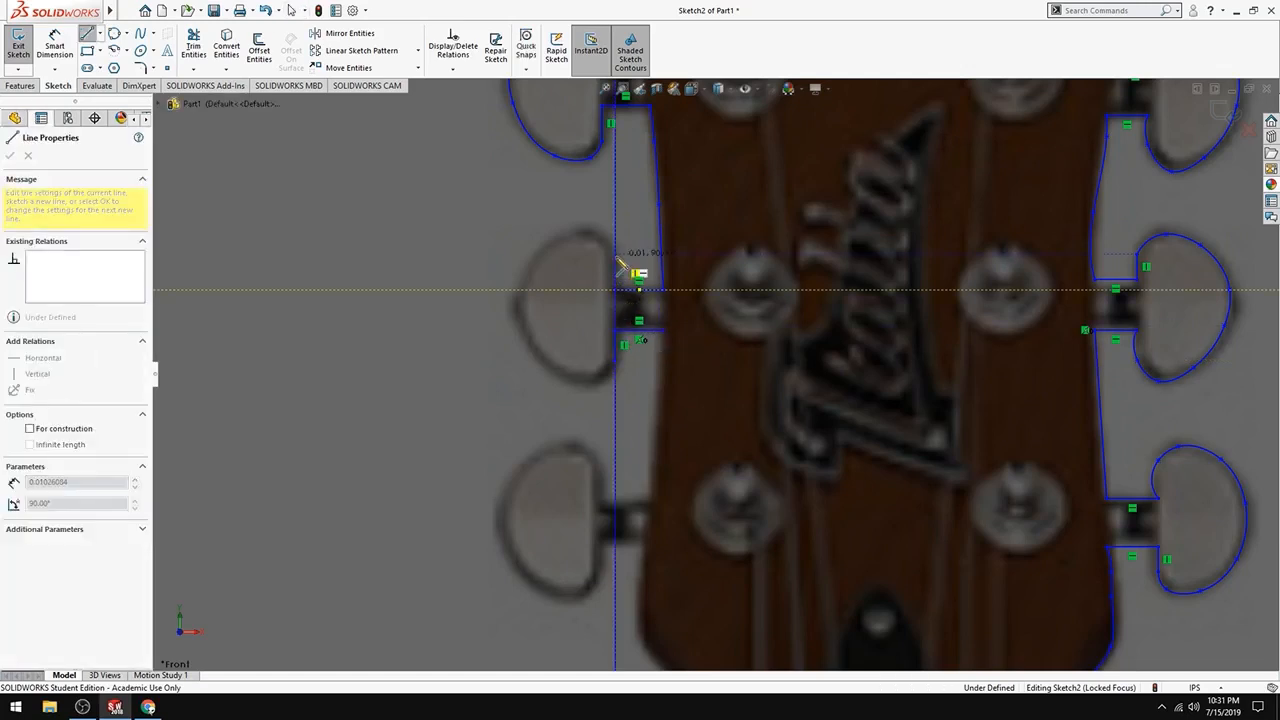
{"action": "double_click", "coordinate": [615, 254]}
{"action": "key", "text": "Escape"}
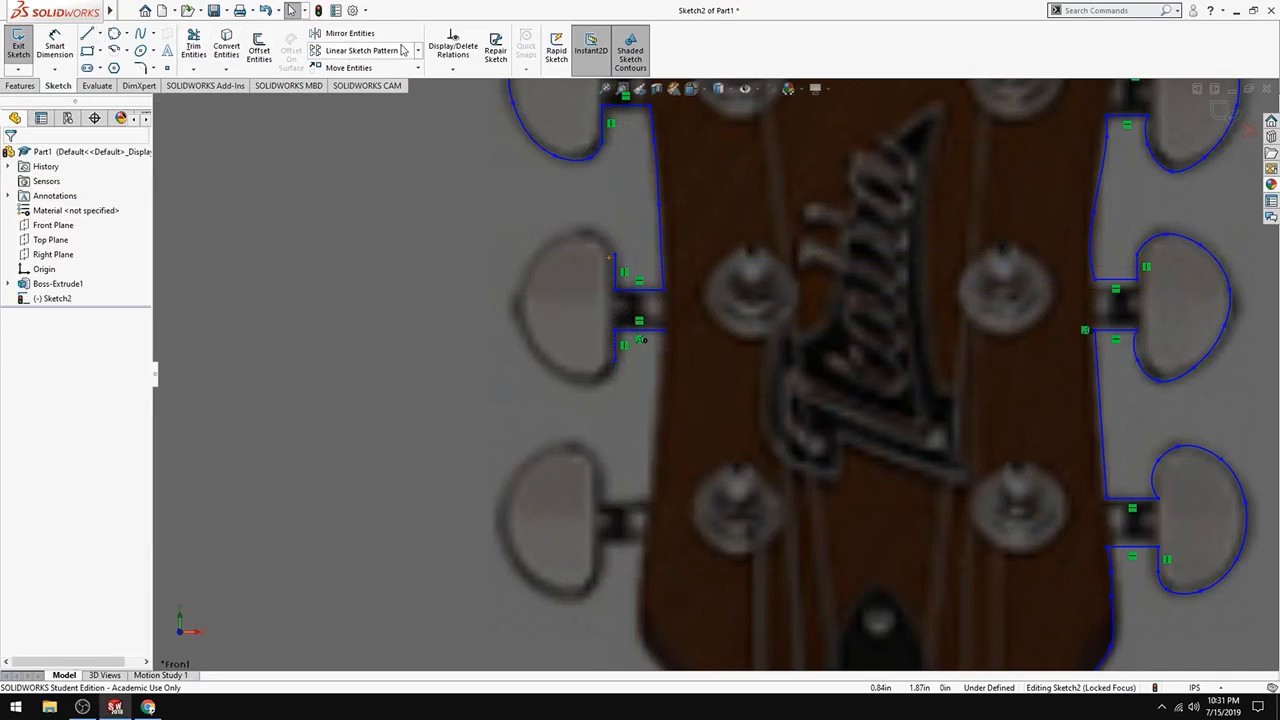
Trace a spline around the middle left tuning knob, joining the free ends of the two short vertical lines
{"action": "left_click", "coordinate": [140, 33]}
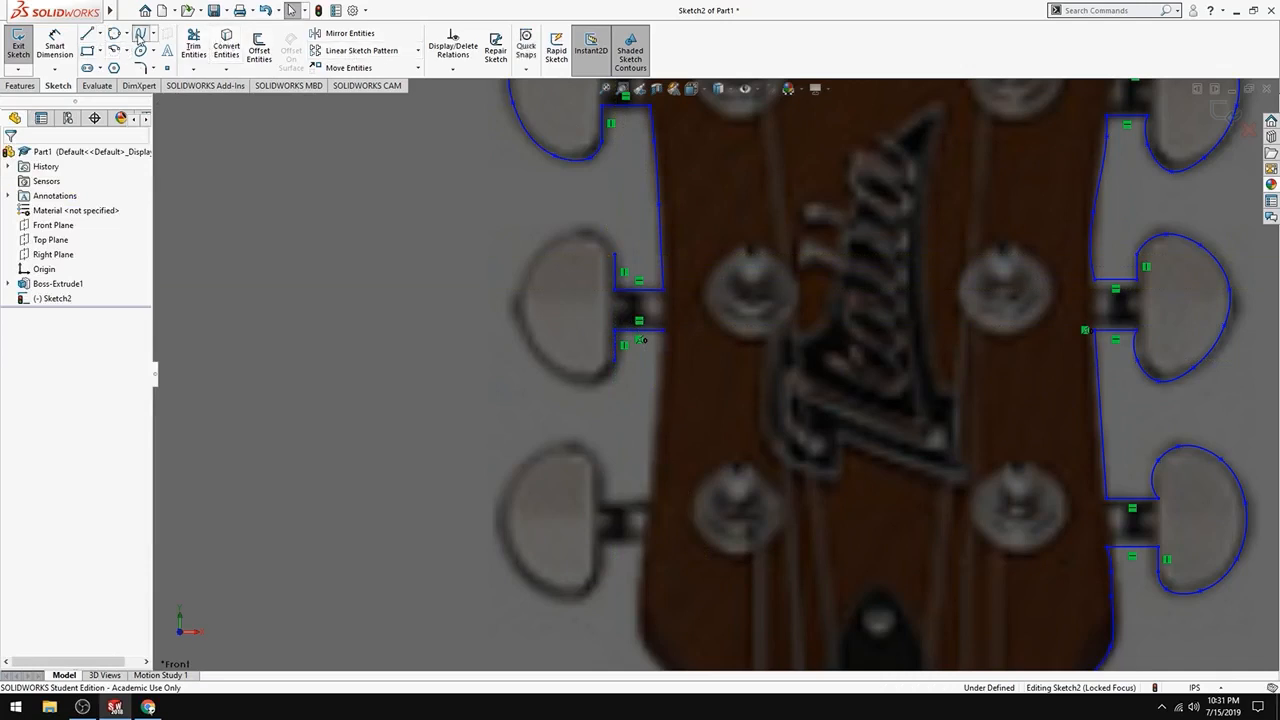
{"action": "left_click", "coordinate": [615, 255]}
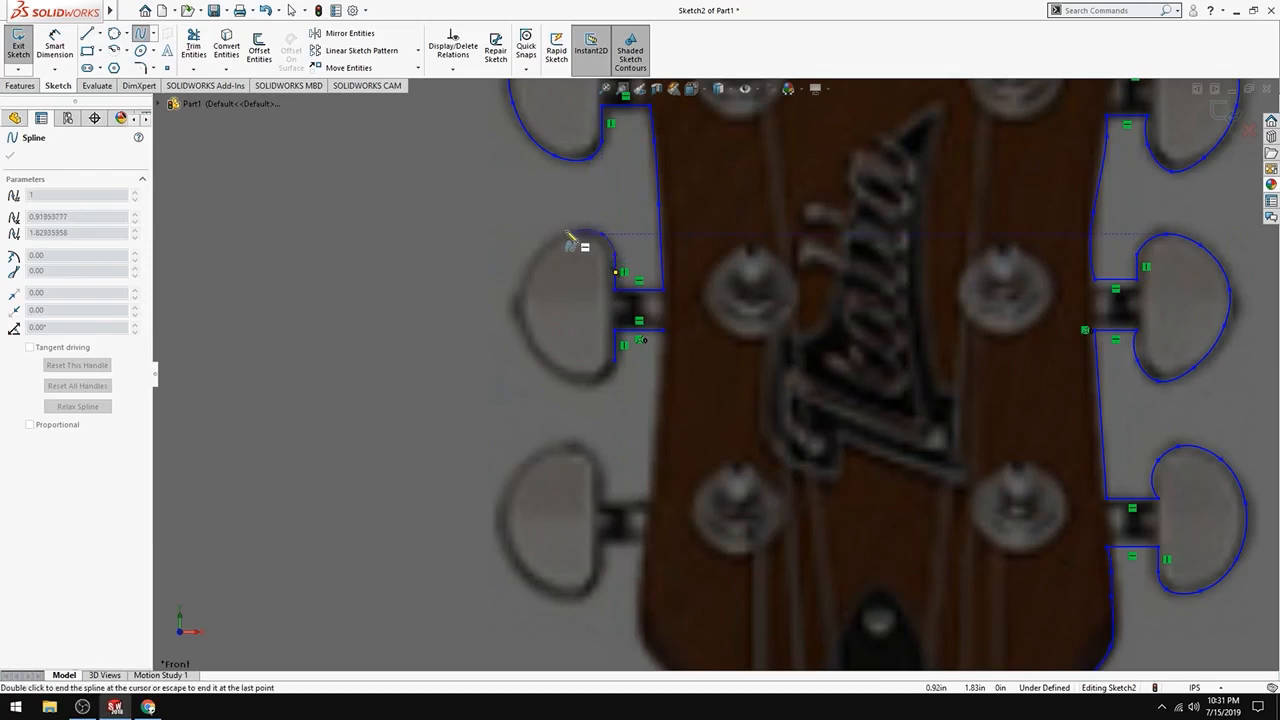
{"action": "left_click", "coordinate": [555, 242]}
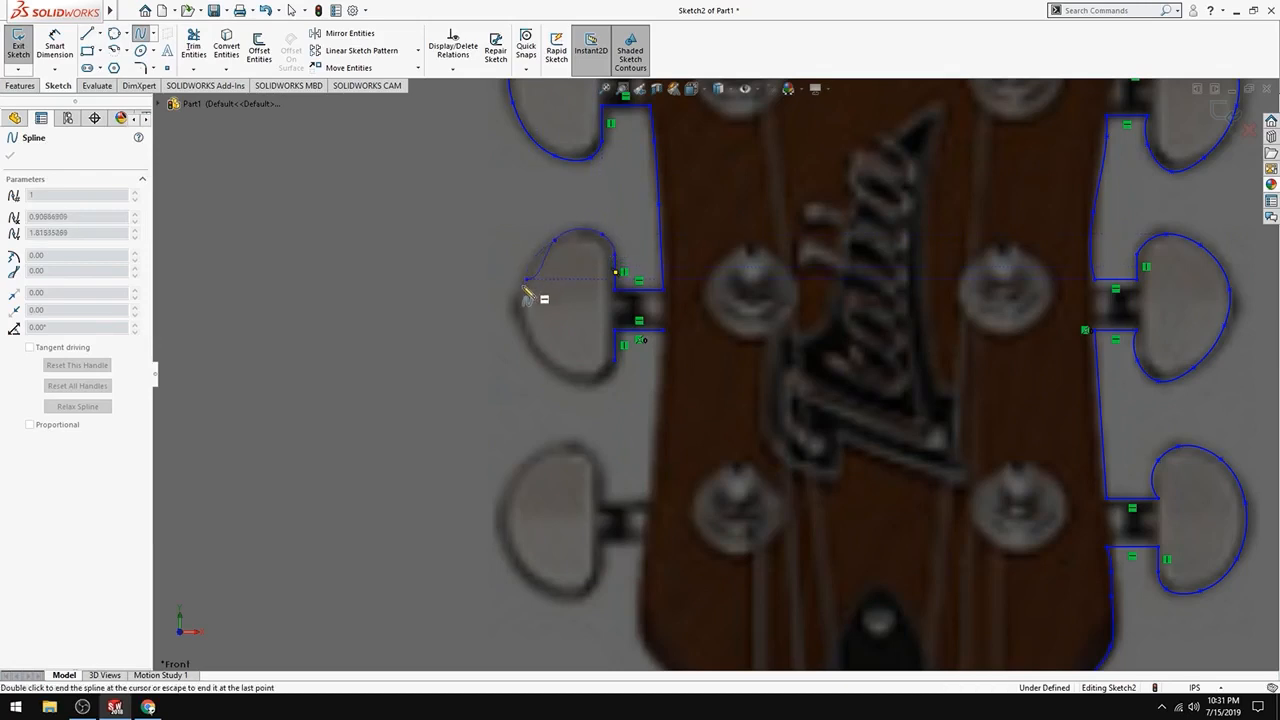
{"action": "left_click", "coordinate": [520, 310]}
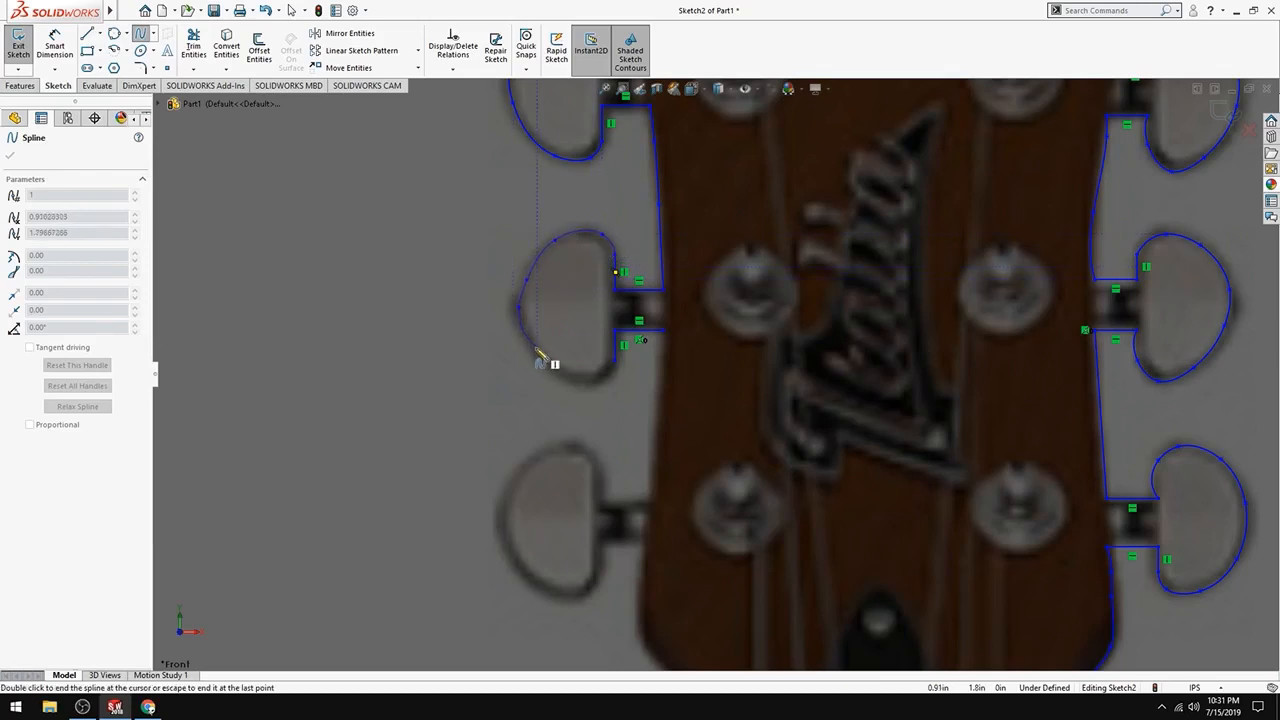
{"action": "left_click", "coordinate": [537, 349]}
{"action": "left_click", "coordinate": [565, 379]}
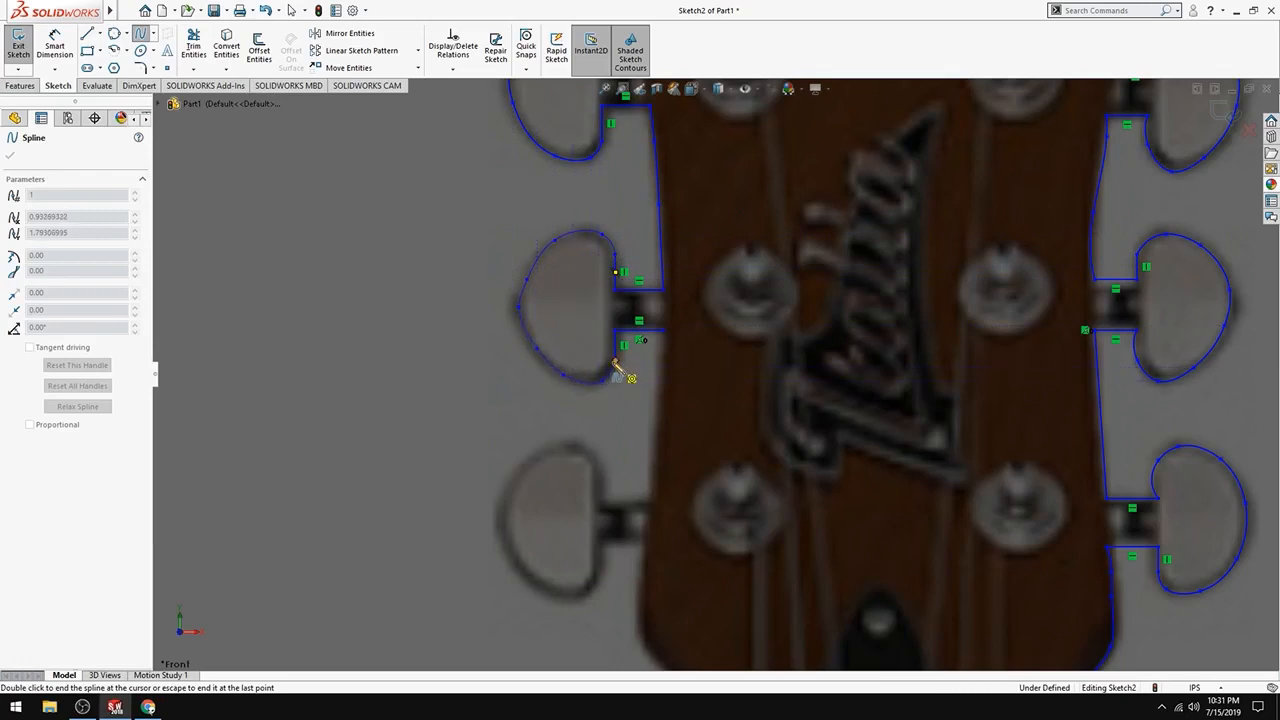
{"action": "double_click", "coordinate": [615, 378]}
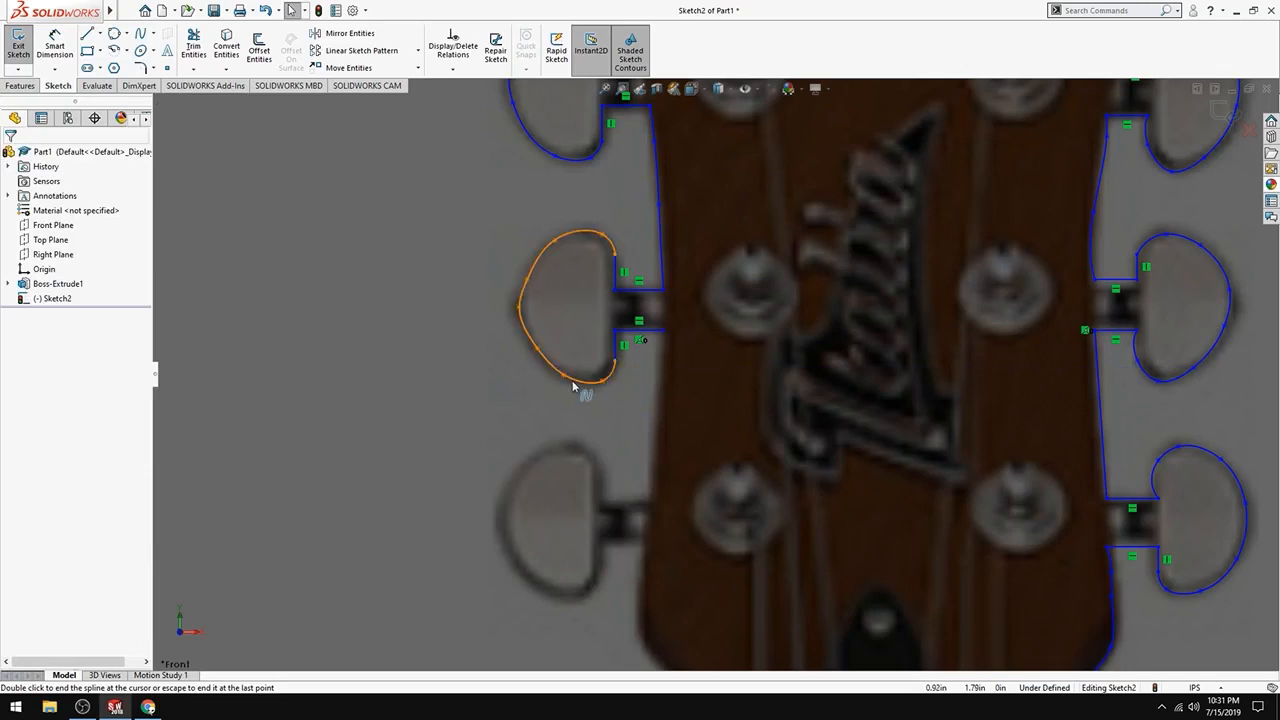
Trace the left headstock edge with a spline from the middle peg's lower shaft line to the lower peg's upper shaft edge
{"action": "left_click", "coordinate": [145, 34]}
{"action": "left_click", "coordinate": [664, 330]}
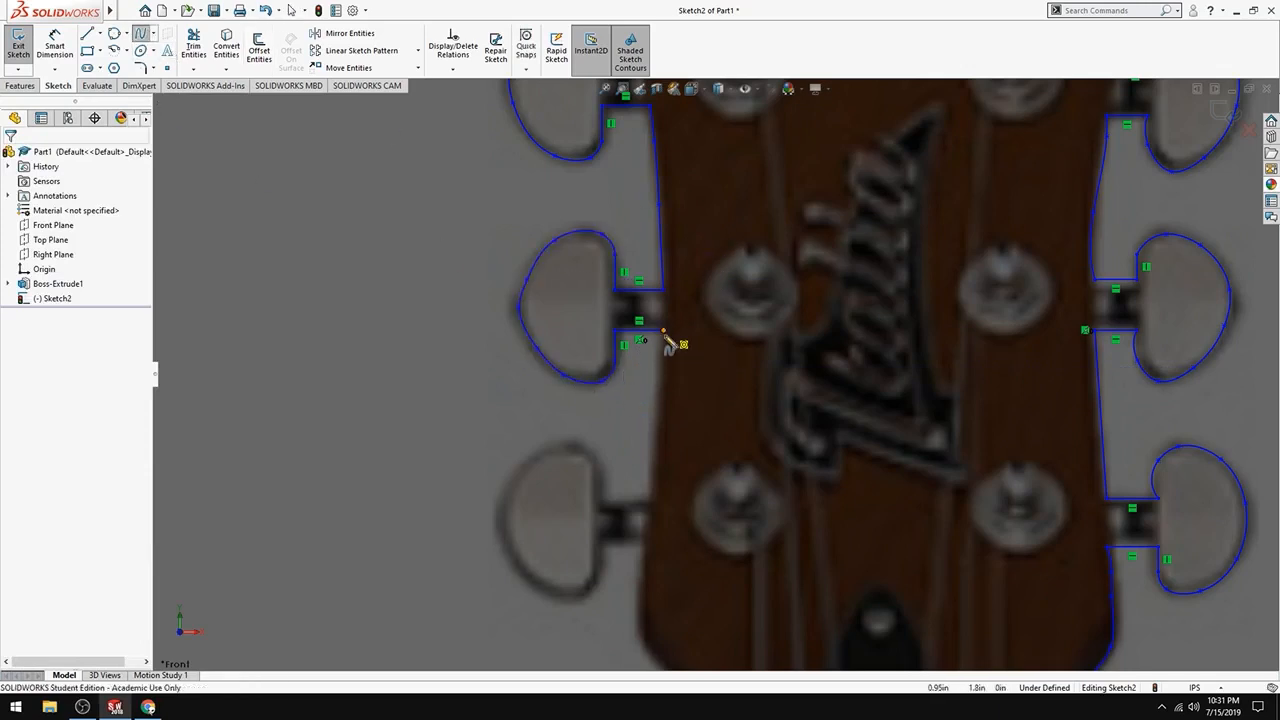
{"action": "scroll", "coordinate": [664, 396], "scroll_direction": "up", "scroll_amount": 2}
{"action": "scroll", "coordinate": [684, 402], "scroll_direction": "down", "scroll_amount": 4}
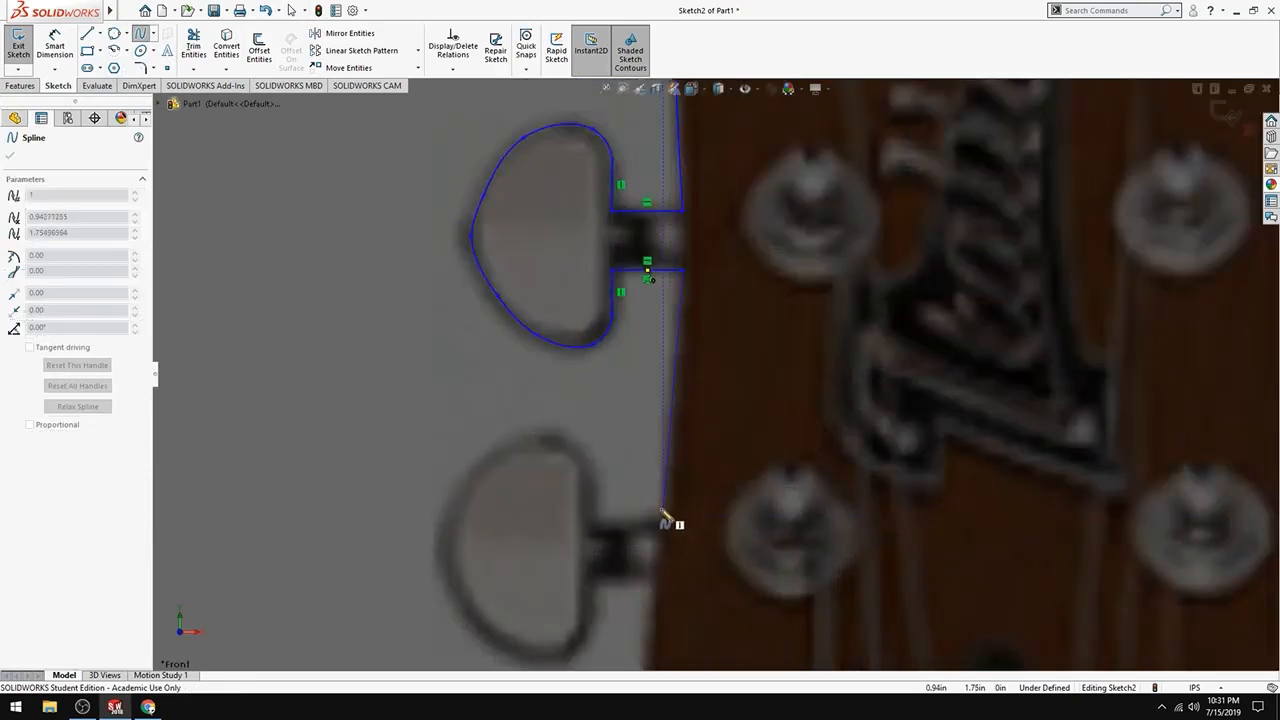
{"action": "double_click", "coordinate": [664, 527]}
Draw a horizontal line along the lower left peg's upper shaft edge and a short vertical line up the knob's flat side
{"action": "scroll", "coordinate": [740, 512], "scroll_direction": "up", "scroll_amount": 3}
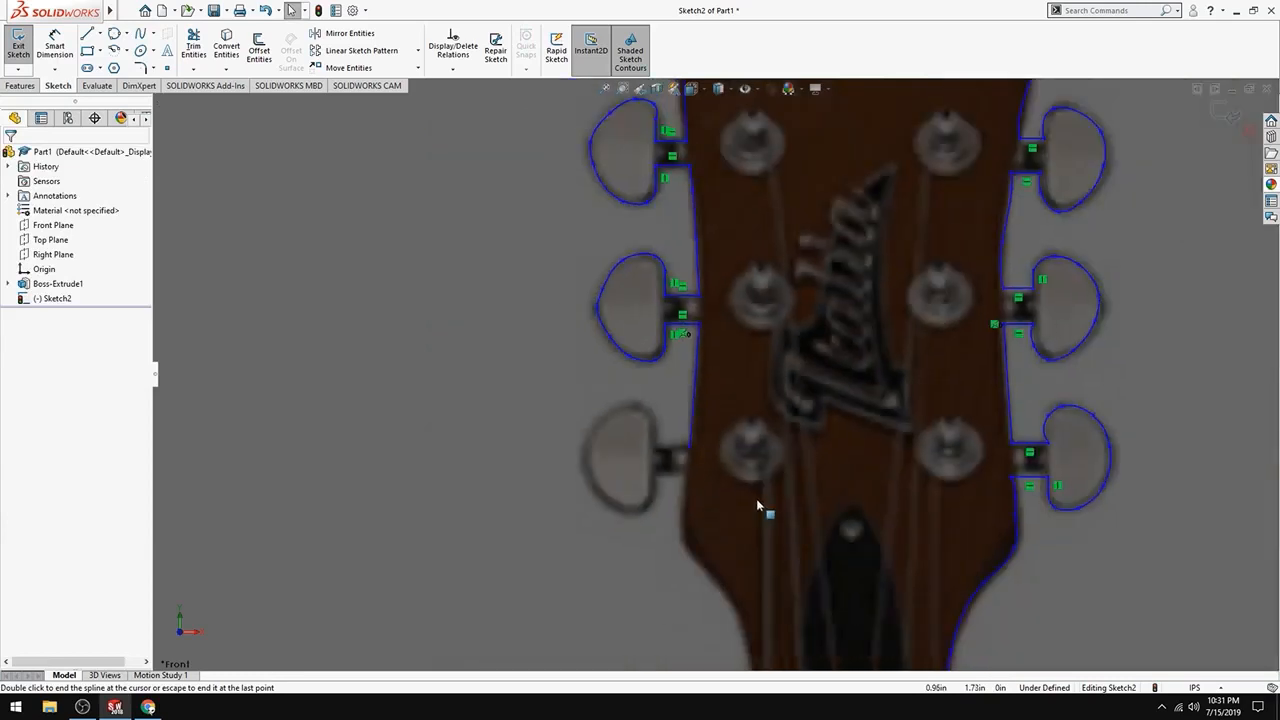
{"action": "scroll", "coordinate": [740, 455], "scroll_direction": "down", "scroll_amount": 2}
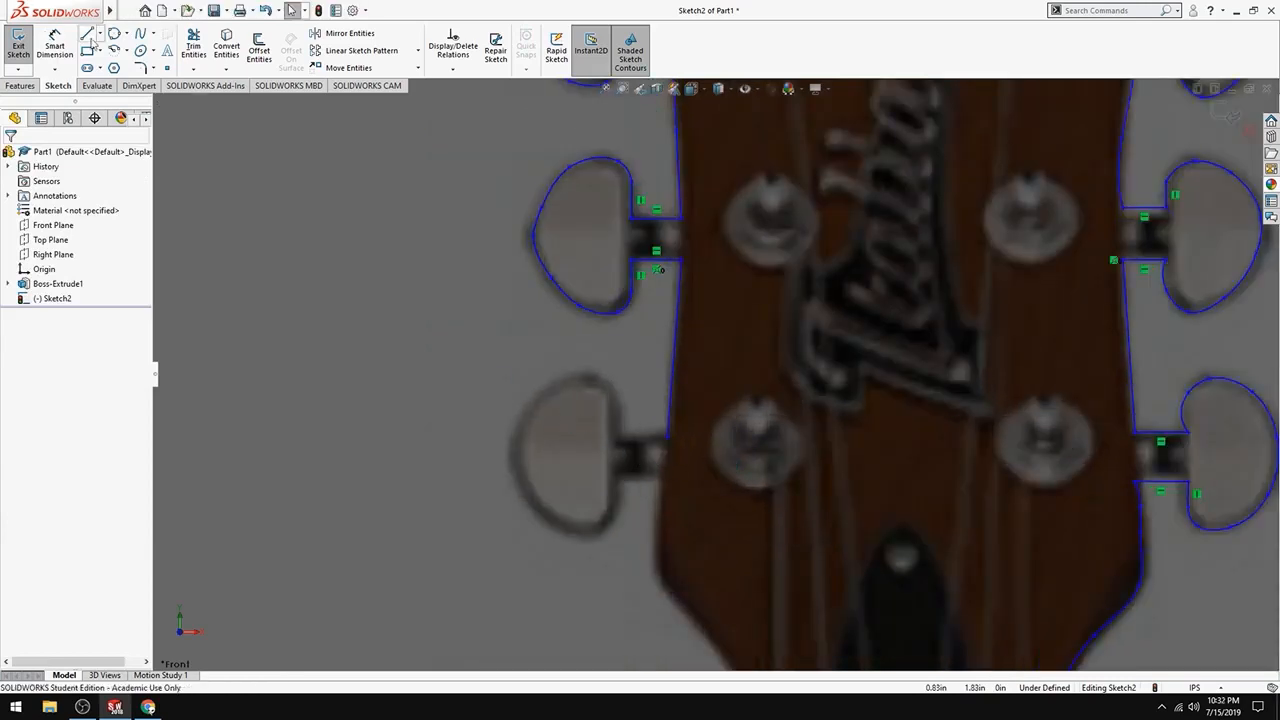
{"action": "left_click", "coordinate": [87, 35]}
{"action": "left_click", "coordinate": [668, 438]}
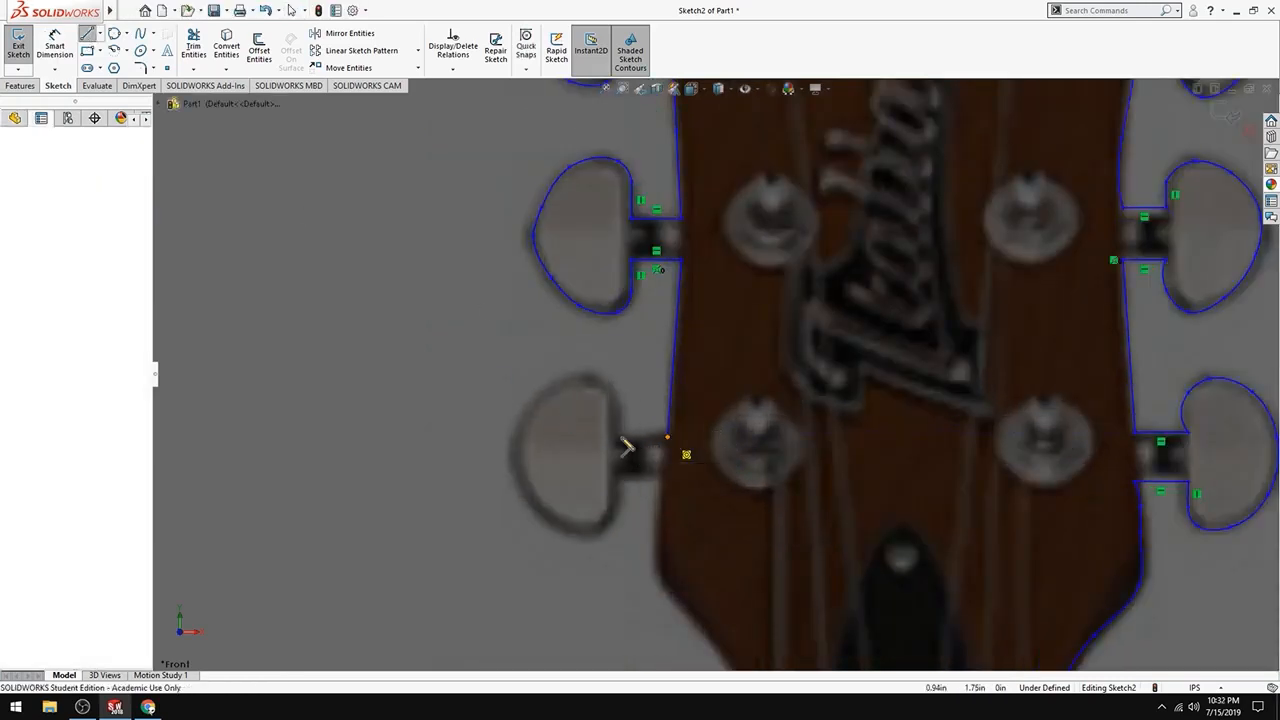
{"action": "scroll", "coordinate": [628, 466], "scroll_direction": "down", "scroll_amount": 3}
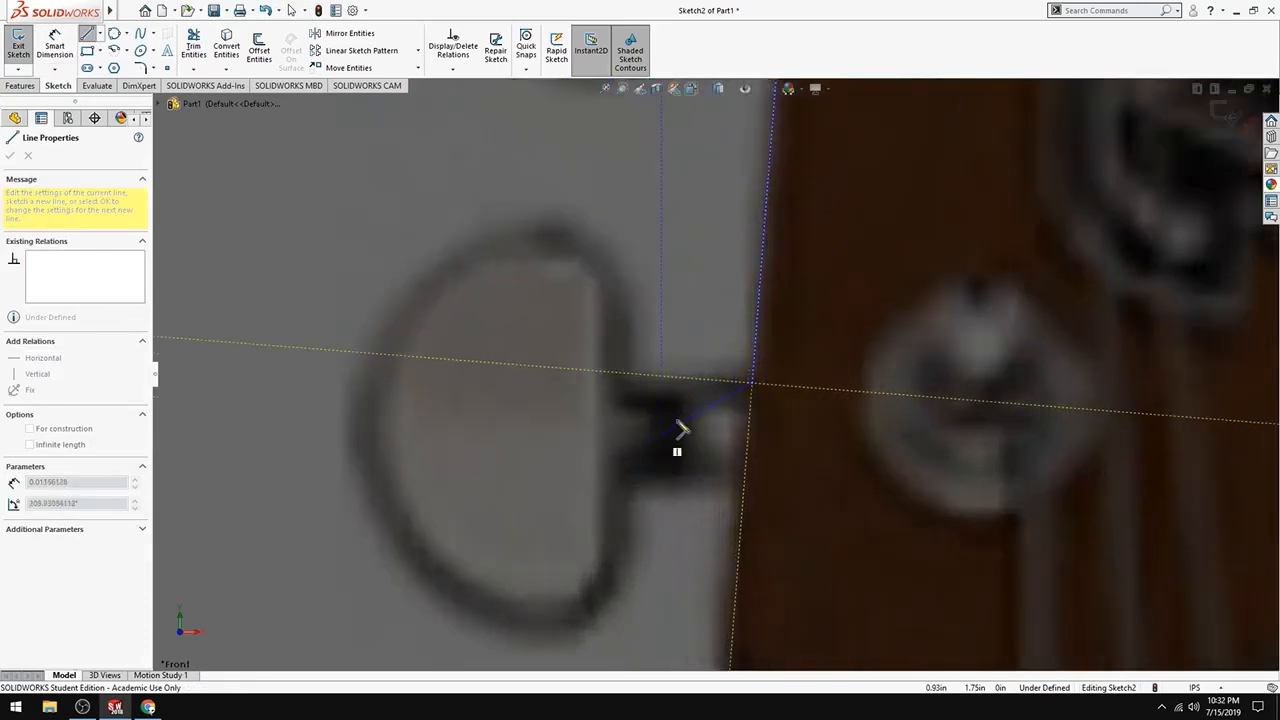
{"action": "left_click", "coordinate": [626, 384]}
{"action": "left_click", "coordinate": [627, 283]}
{"action": "key", "text": "Escape"}
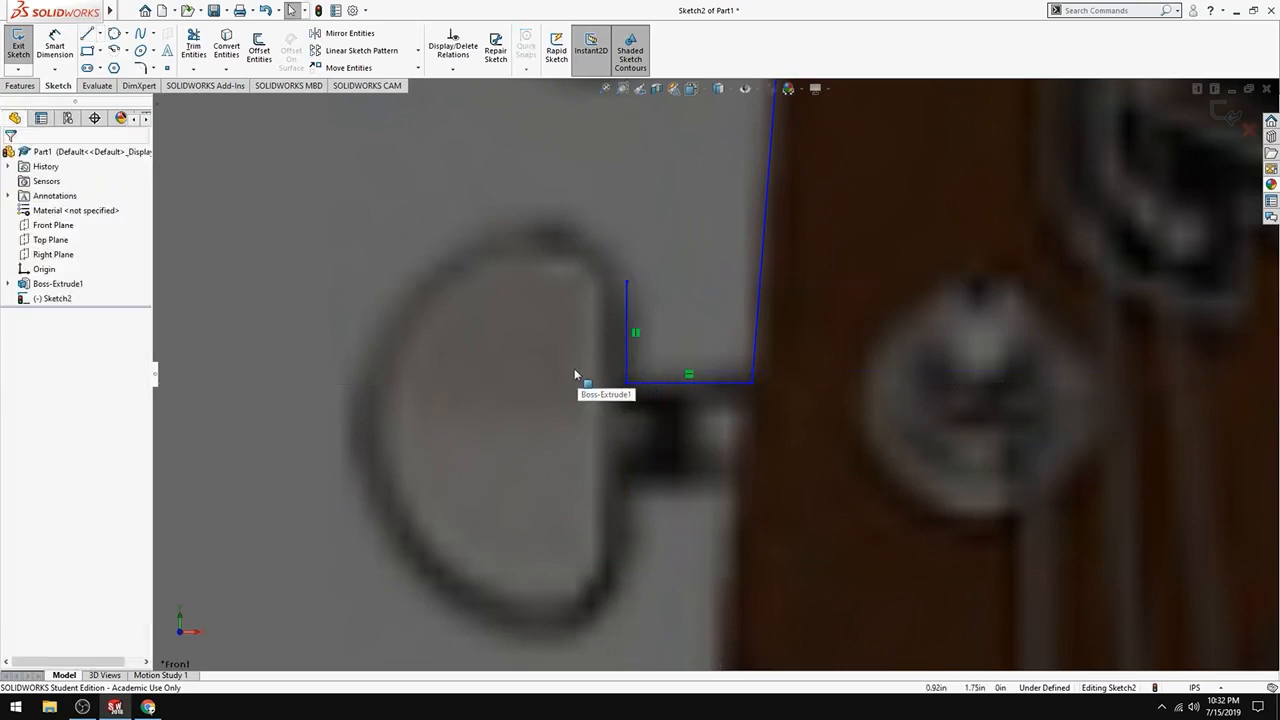
Trace a spline around the lower left tuning knob, from the short vertical line's upper end to the shaft's lower edge
{"action": "left_click", "coordinate": [626, 284]}
{"action": "left_click", "coordinate": [550, 266]}
{"action": "left_click", "coordinate": [139, 34]}
{"action": "left_click", "coordinate": [627, 283]}
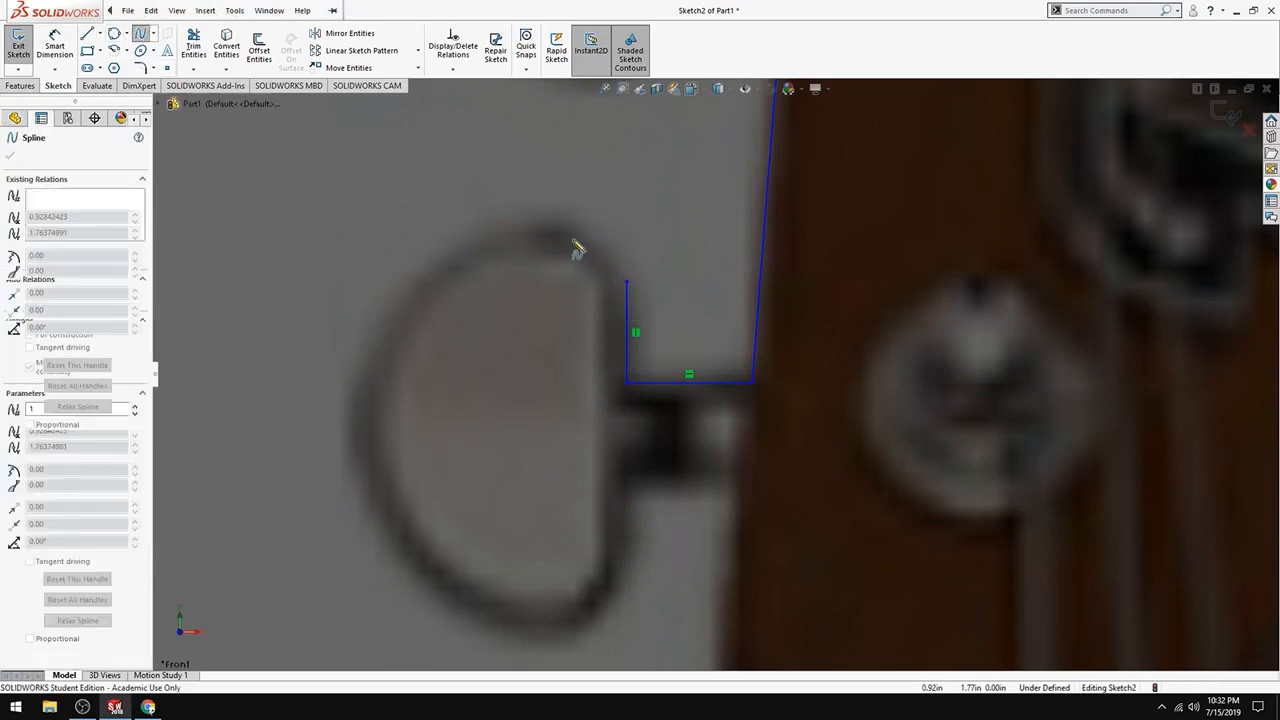
{"action": "left_click", "coordinate": [572, 237]}
{"action": "left_click", "coordinate": [477, 259]}
{"action": "left_click", "coordinate": [403, 323]}
{"action": "left_click", "coordinate": [368, 421]}
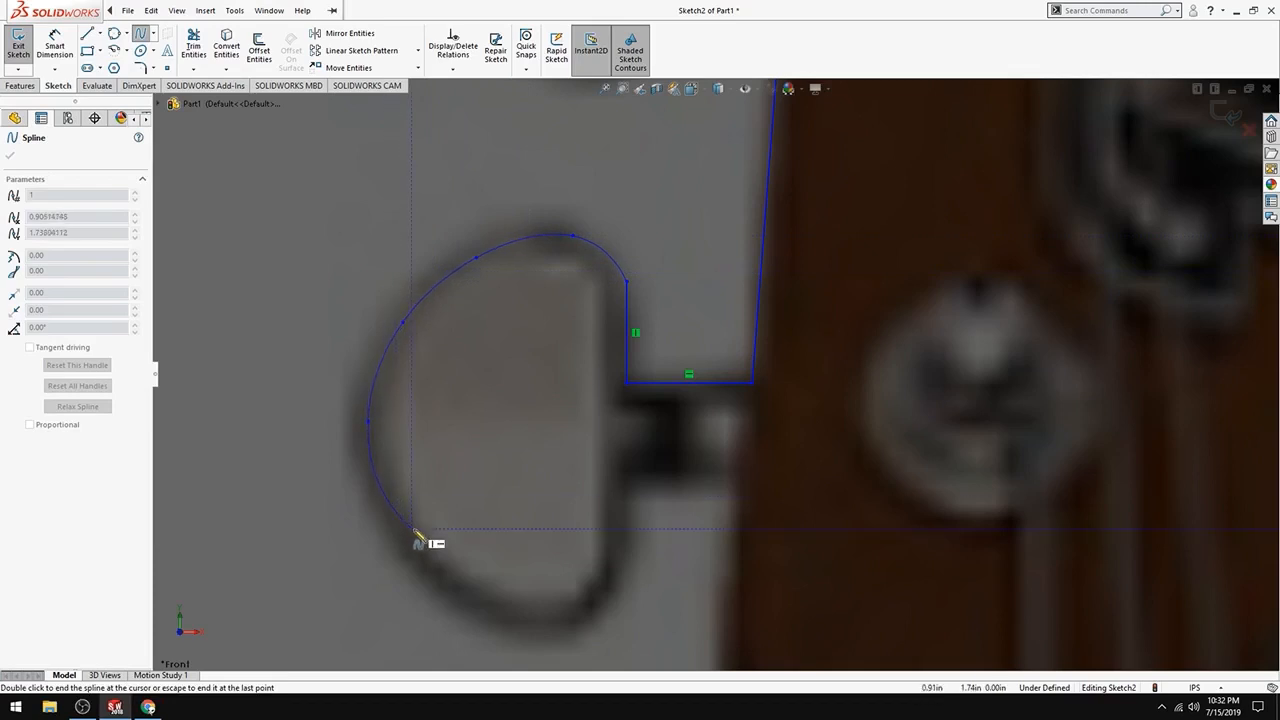
{"action": "left_click", "coordinate": [411, 538]}
{"action": "left_click", "coordinate": [503, 606]}
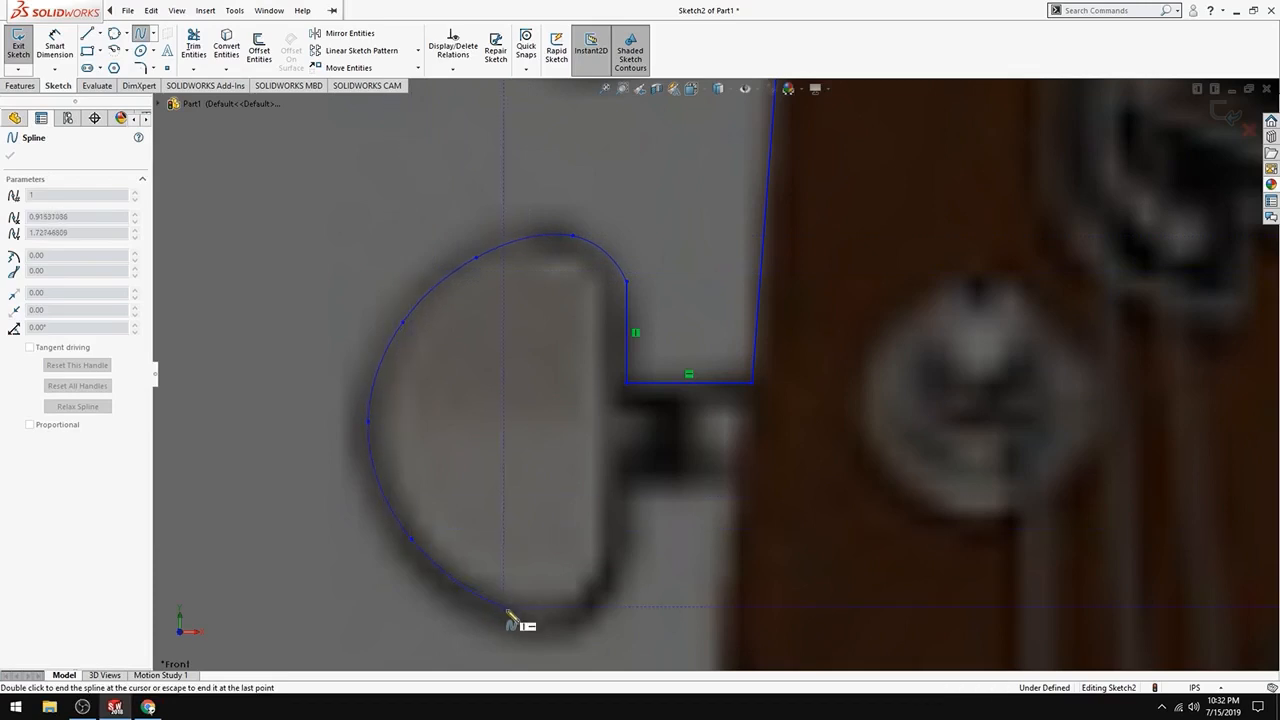
{"action": "left_click", "coordinate": [582, 606]}
{"action": "left_click", "coordinate": [618, 555]}
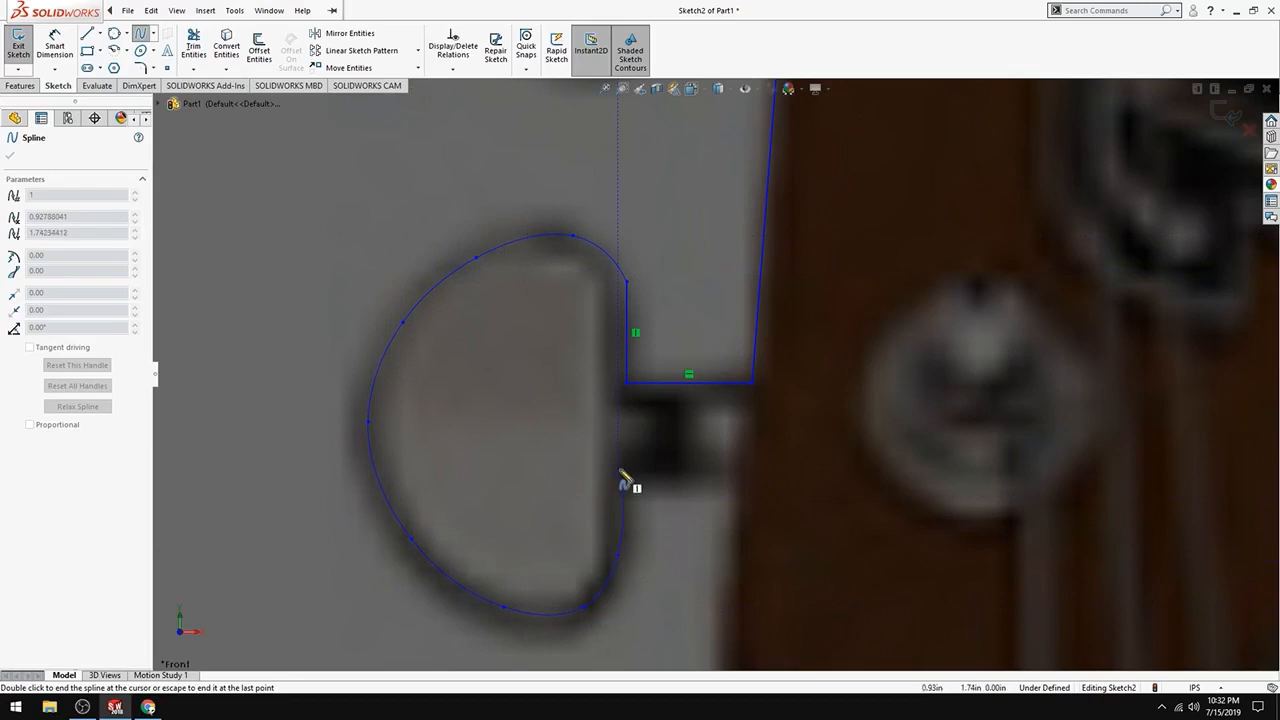
{"action": "double_click", "coordinate": [626, 485]}
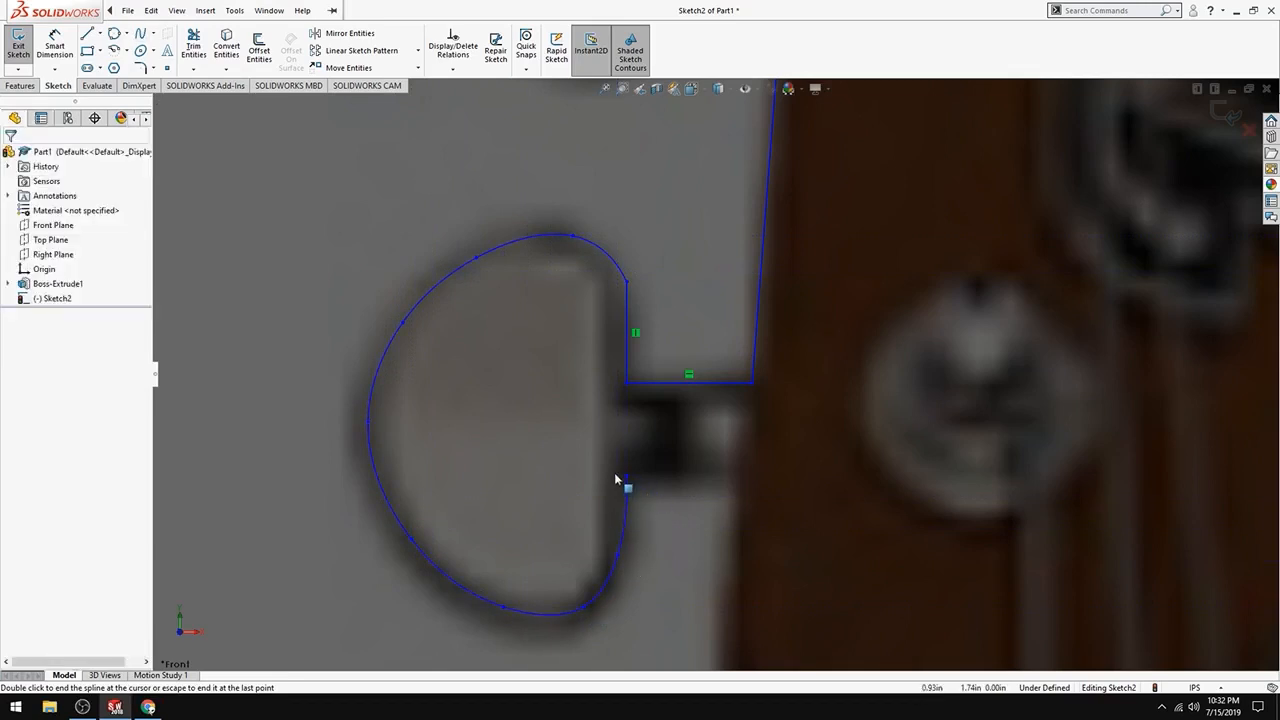
Draw a horizontal line along the lower left shaft's lower edge to the headstock and a line down the headstock edge to its corner
{"action": "key", "text": "l"}
{"action": "left_click", "coordinate": [627, 476]}
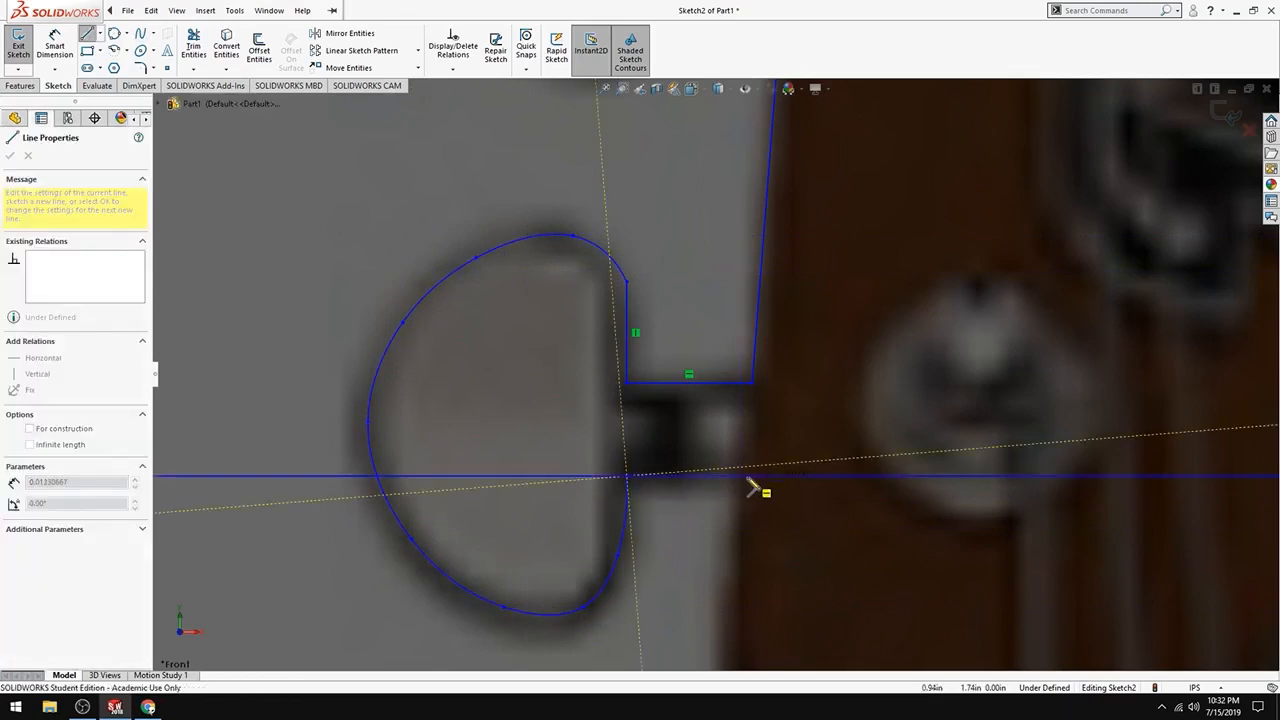
{"action": "left_click", "coordinate": [750, 477]}
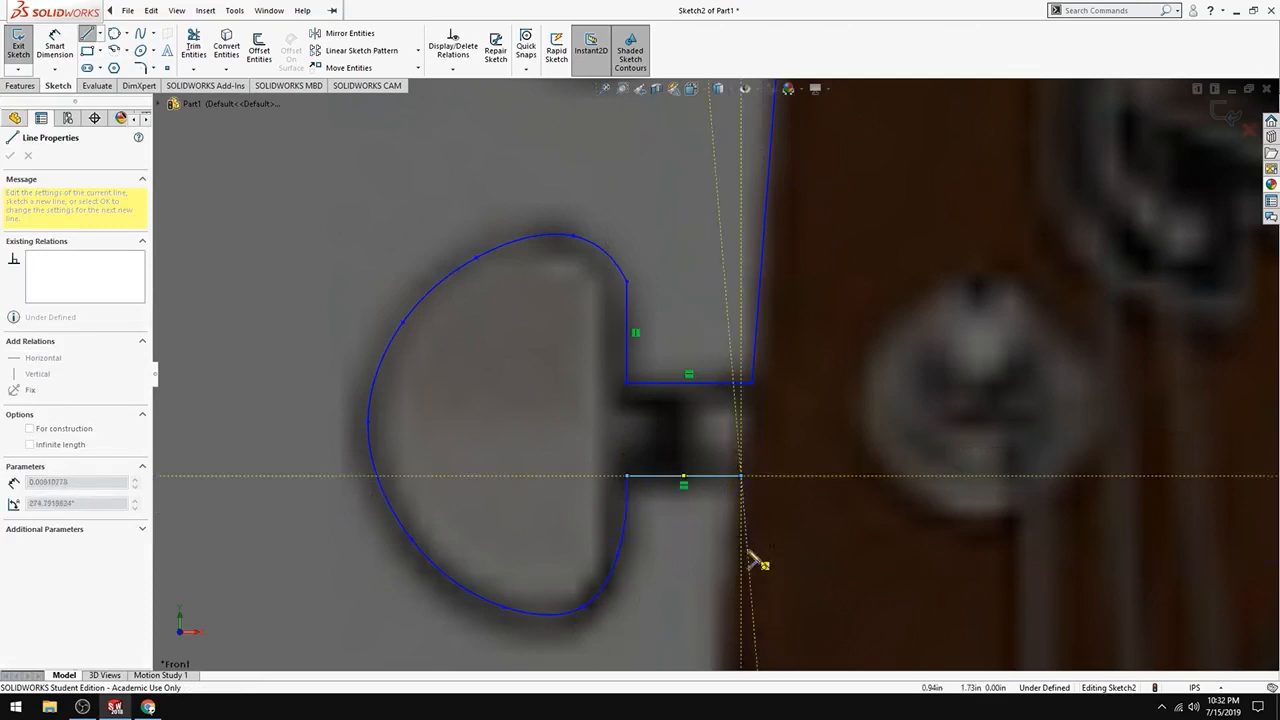
{"action": "scroll", "coordinate": [757, 560], "scroll_direction": "up", "scroll_amount": 3}
{"action": "scroll", "coordinate": [740, 506], "scroll_direction": "down", "scroll_amount": 2}
{"action": "scroll", "coordinate": [732, 476], "scroll_direction": "down", "scroll_amount": 2}
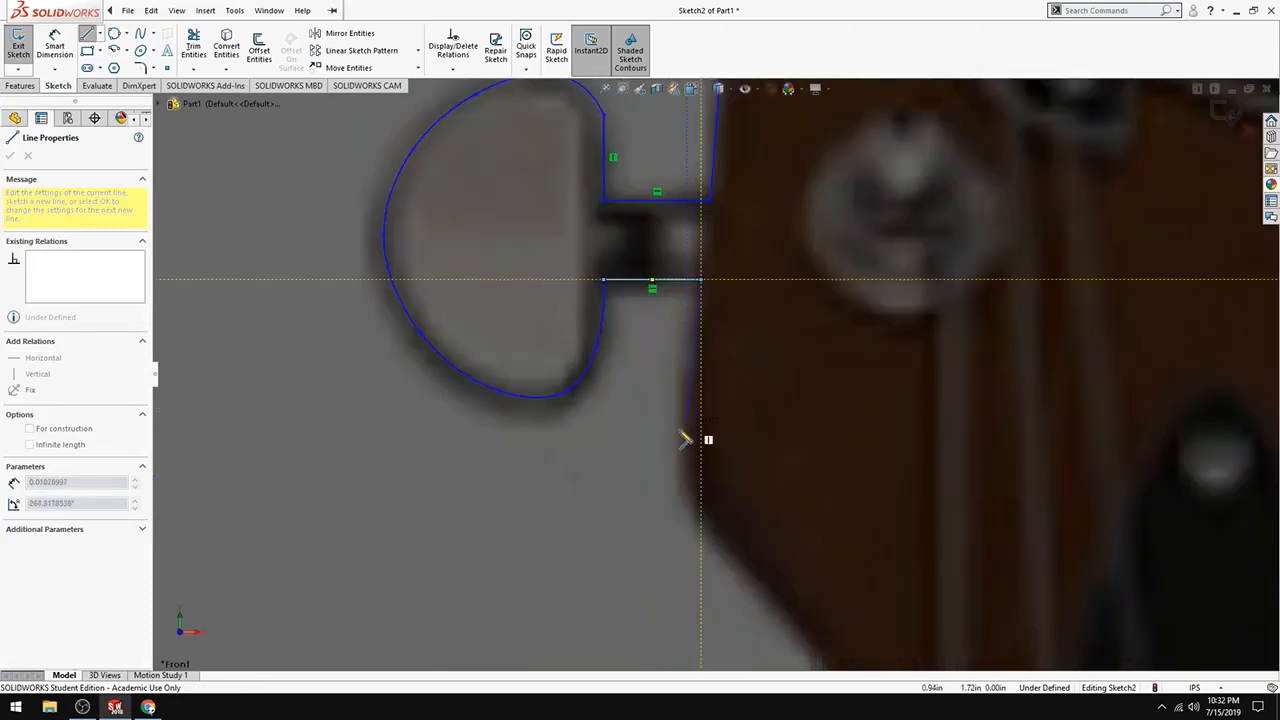
{"action": "double_click", "coordinate": [698, 497]}
{"action": "scroll", "coordinate": [750, 540], "scroll_direction": "up", "scroll_amount": 5}
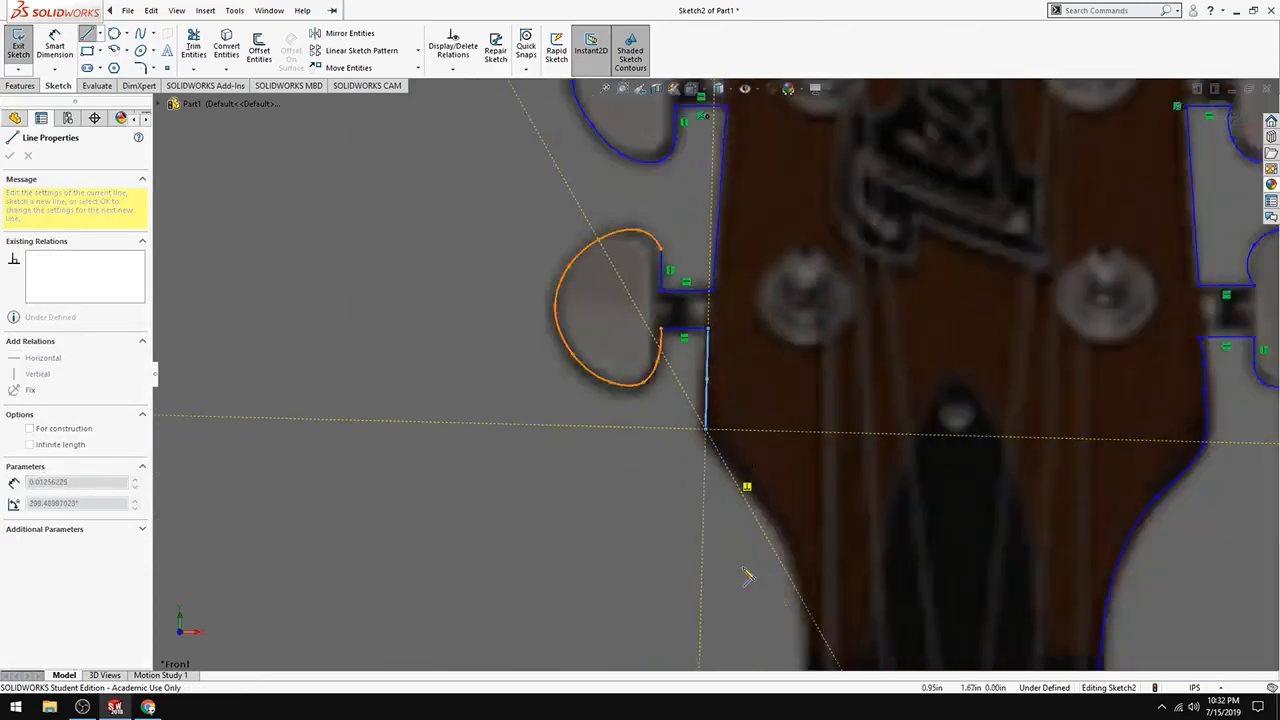
{"action": "key", "text": "Escape"}
Trace a spline along the headstock's lower left curve, from its corner to the upper end of the neck
{"action": "scroll", "coordinate": [770, 415], "scroll_direction": "up", "scroll_amount": 3}
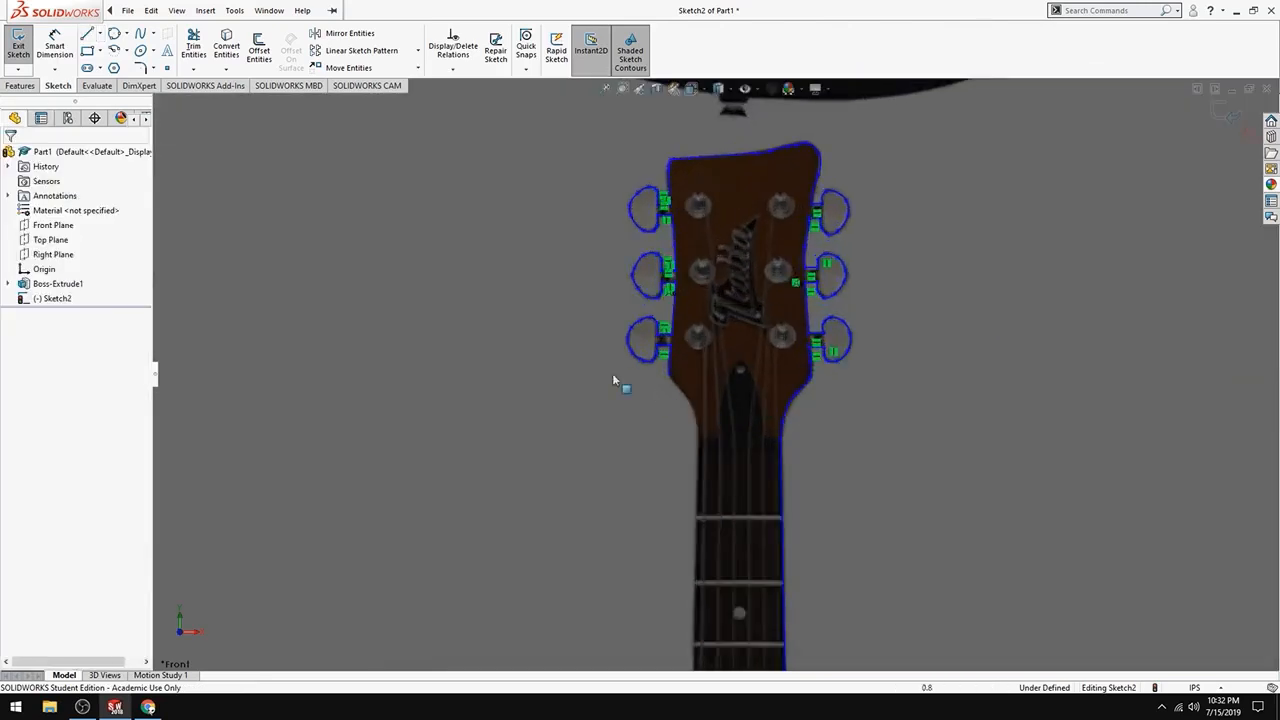
{"action": "scroll", "coordinate": [768, 413], "scroll_direction": "up", "scroll_amount": 3}
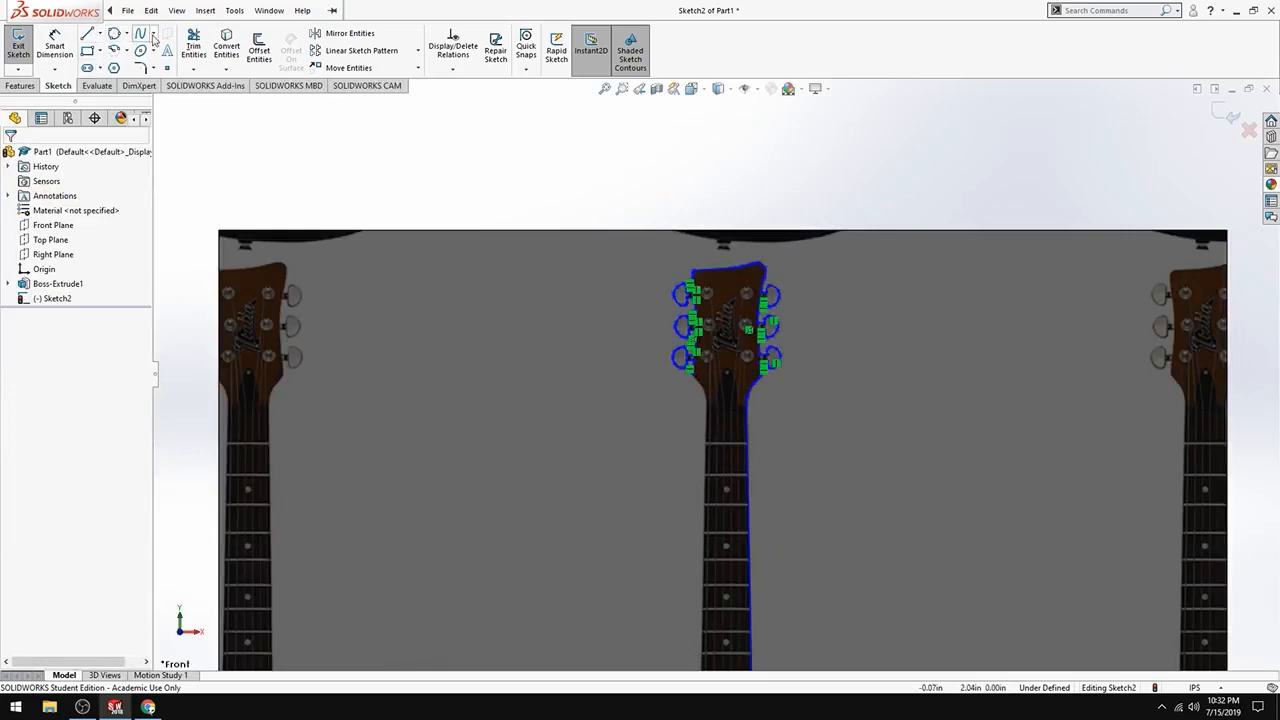
{"action": "scroll", "coordinate": [735, 395], "scroll_direction": "down", "scroll_amount": 3}
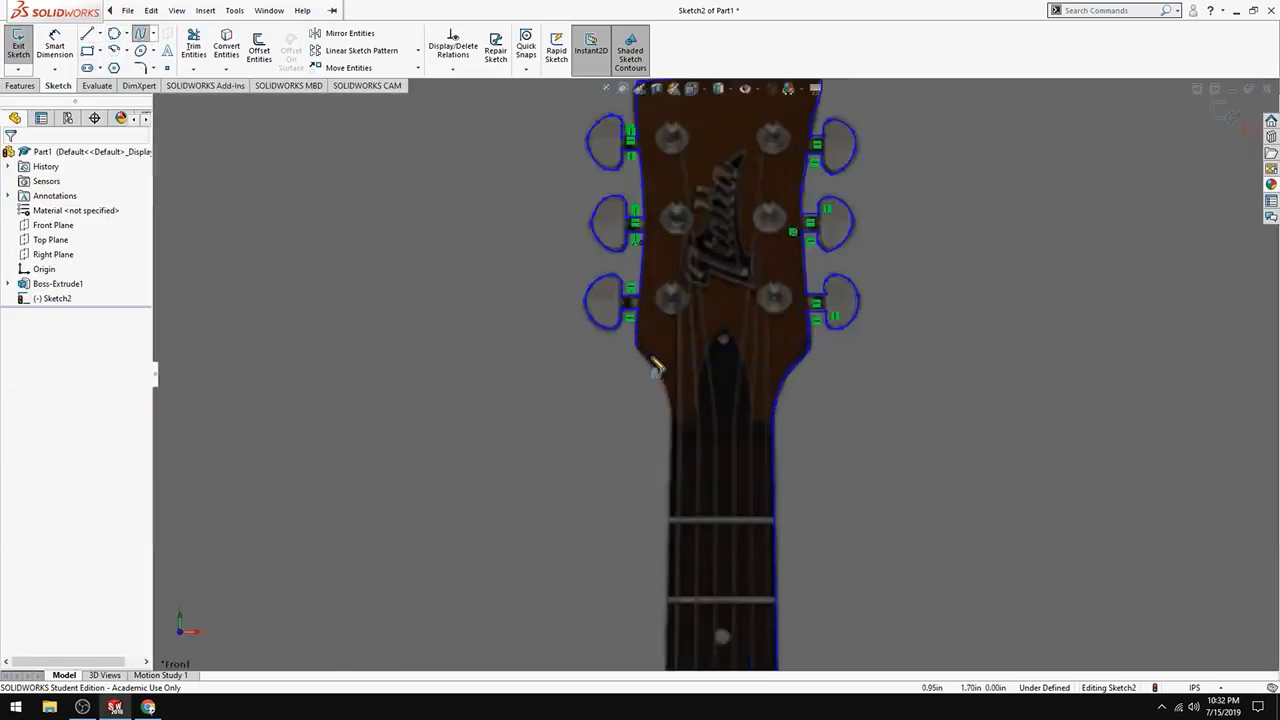
{"action": "scroll", "coordinate": [723, 407], "scroll_direction": "down", "scroll_amount": 3}
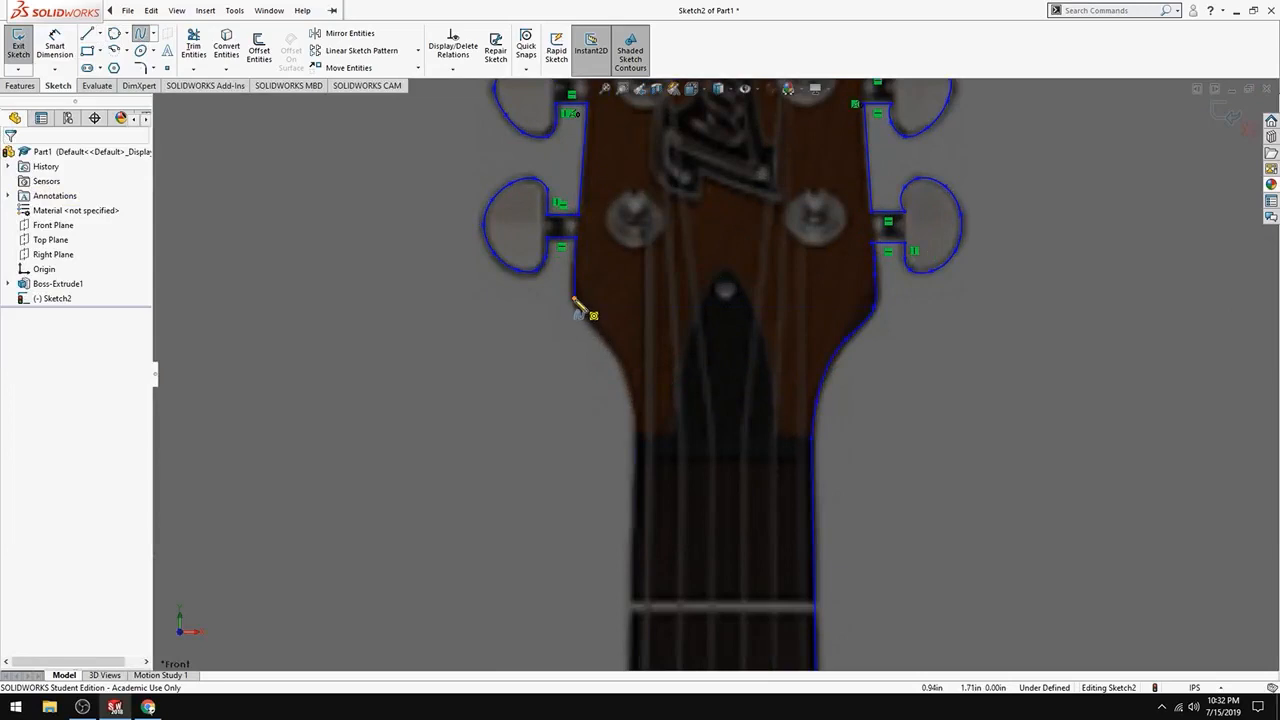
{"action": "left_click", "coordinate": [576, 300]}
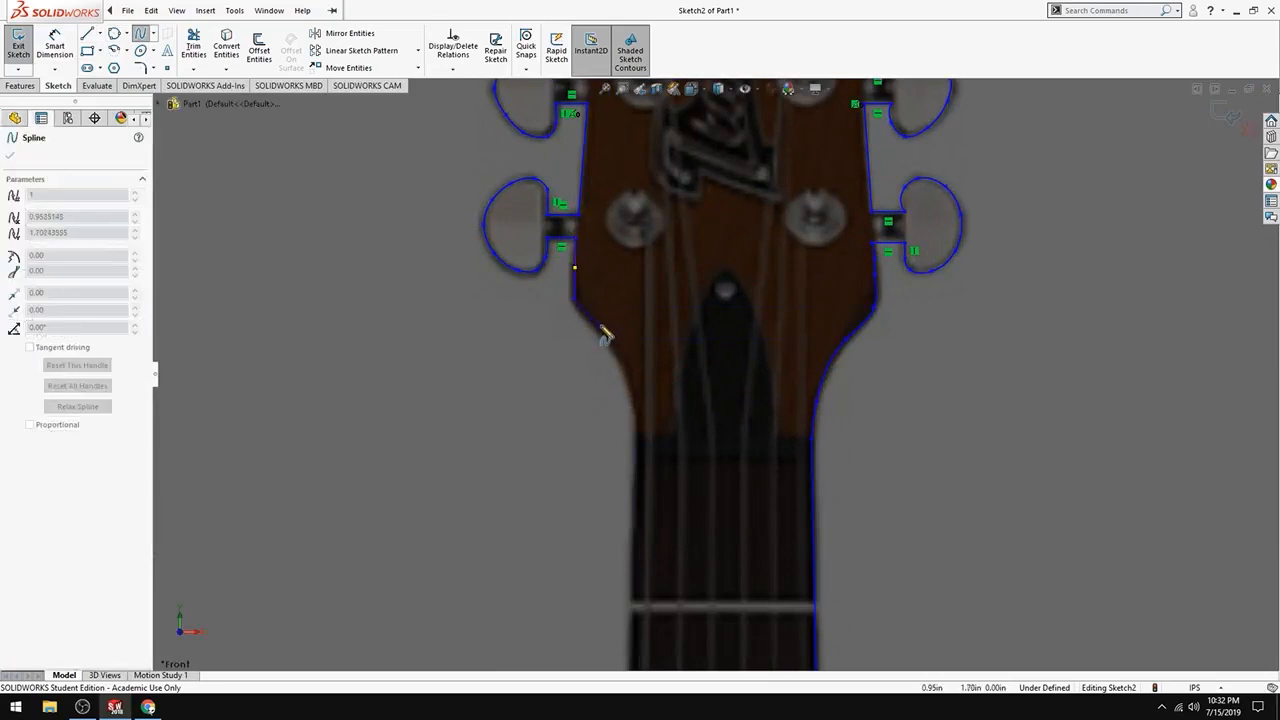
{"action": "left_click", "coordinate": [600, 335]}
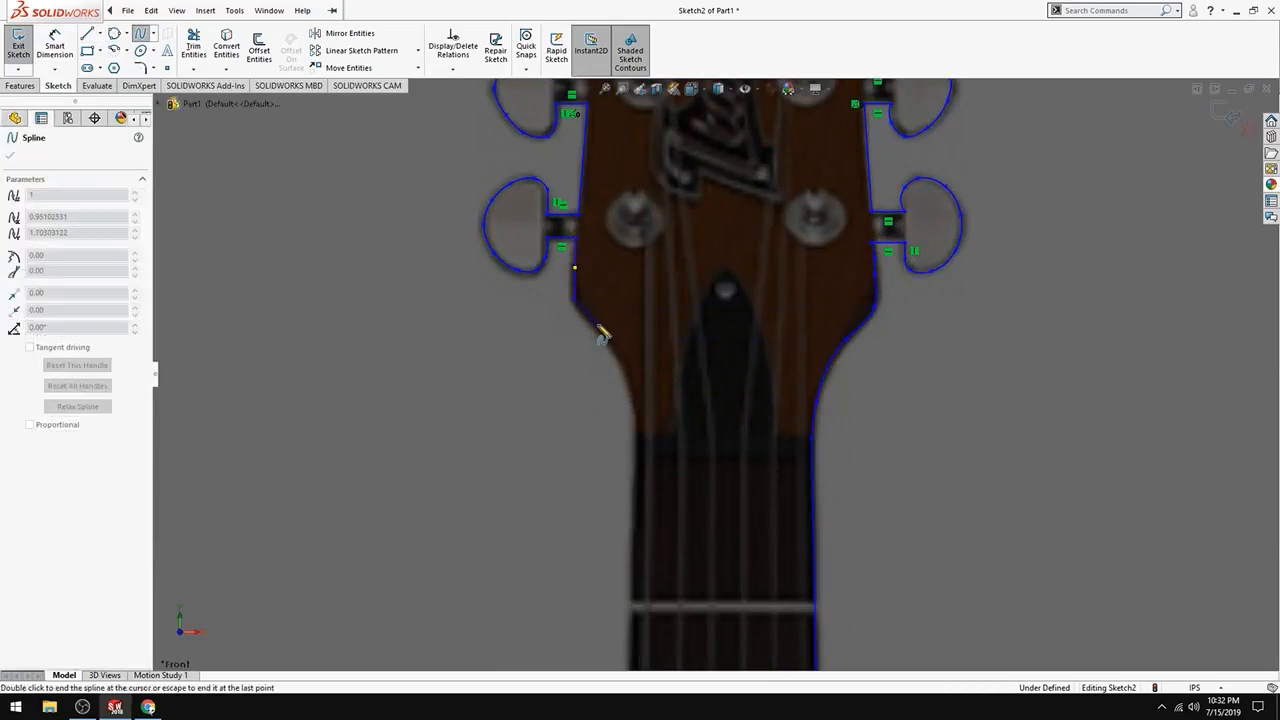
{"action": "double_click", "coordinate": [636, 428]}
Draw a line about 0.83 in long down the neck's left edge, from the headstock spline's end to the guitar body
{"action": "scroll", "coordinate": [662, 456], "scroll_direction": "up", "scroll_amount": 8}
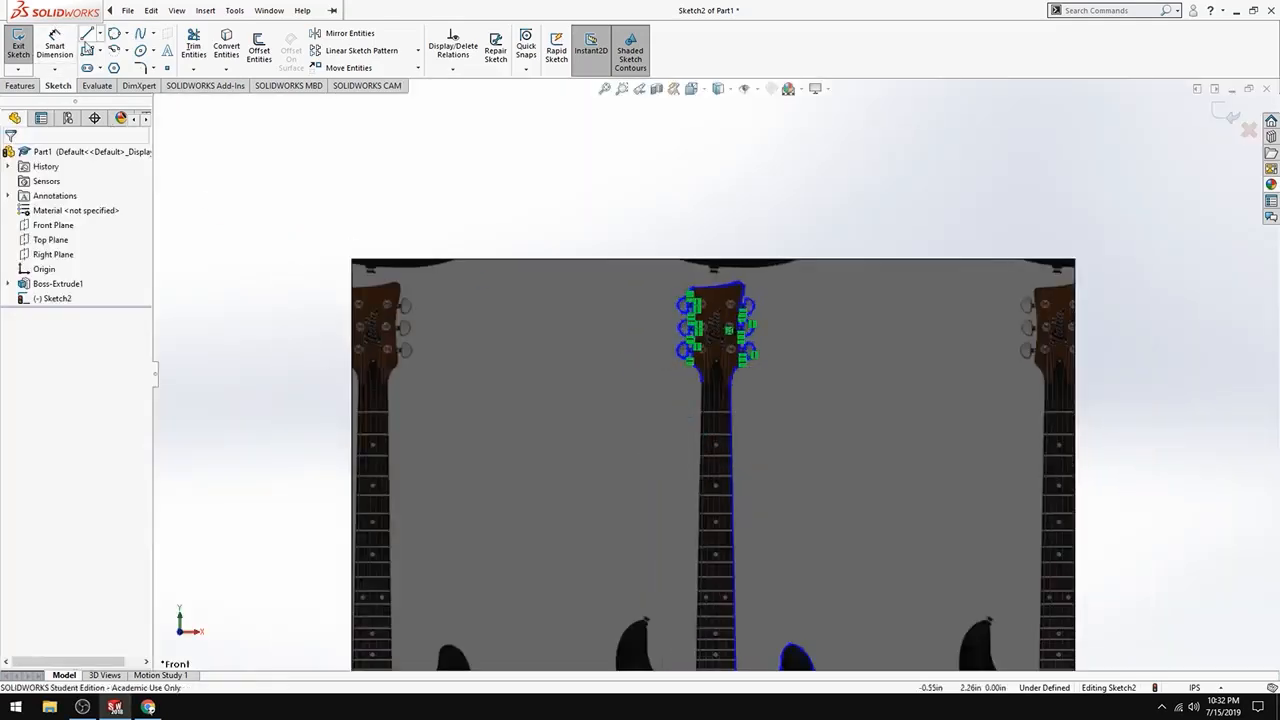
{"action": "key", "text": "l"}
{"action": "scroll", "coordinate": [735, 402], "scroll_direction": "up", "scroll_amount": 5}
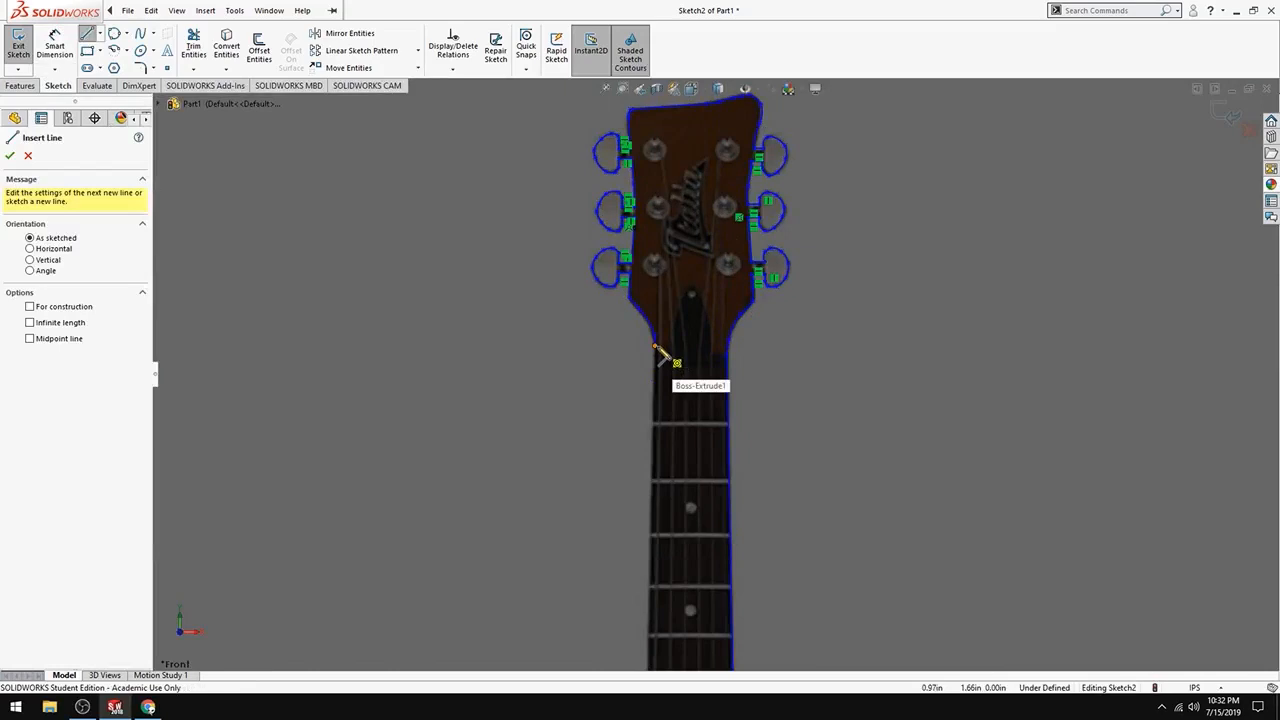
{"action": "left_click", "coordinate": [657, 348]}
{"action": "scroll", "coordinate": [705, 380], "scroll_direction": "down", "scroll_amount": 6}
{"action": "scroll", "coordinate": [703, 475], "scroll_direction": "up", "scroll_amount": 10}
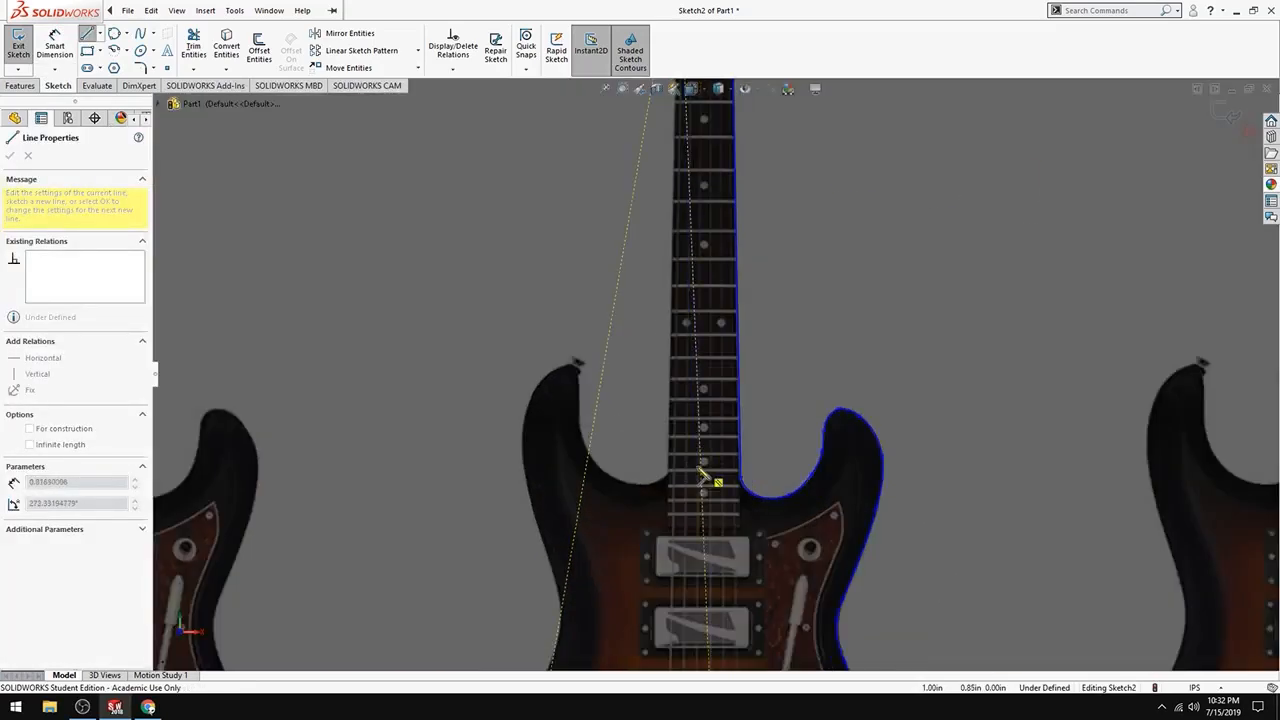
{"action": "scroll", "coordinate": [703, 480], "scroll_direction": "up", "scroll_amount": 3}
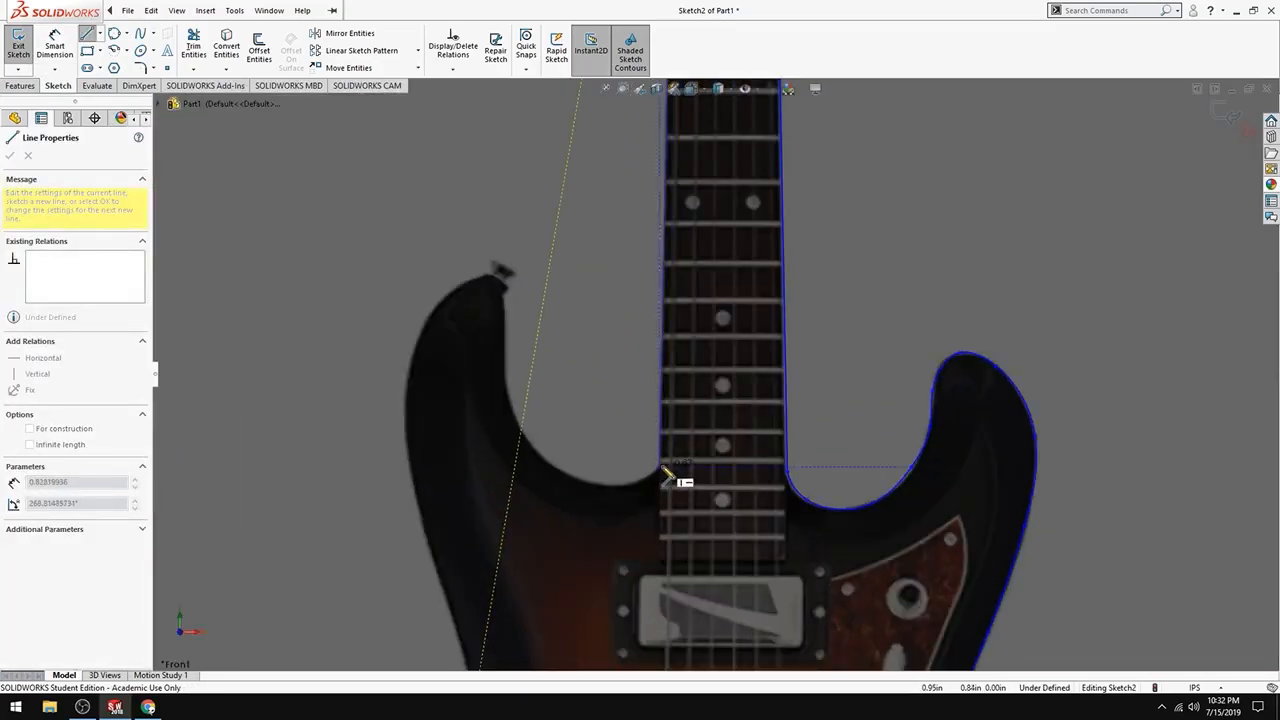
{"action": "key", "text": "Escape"}
Trace a spline along the body's left cutaway, from the neck line's lower end up to the left horn's tip
{"action": "left_click", "coordinate": [139, 34]}
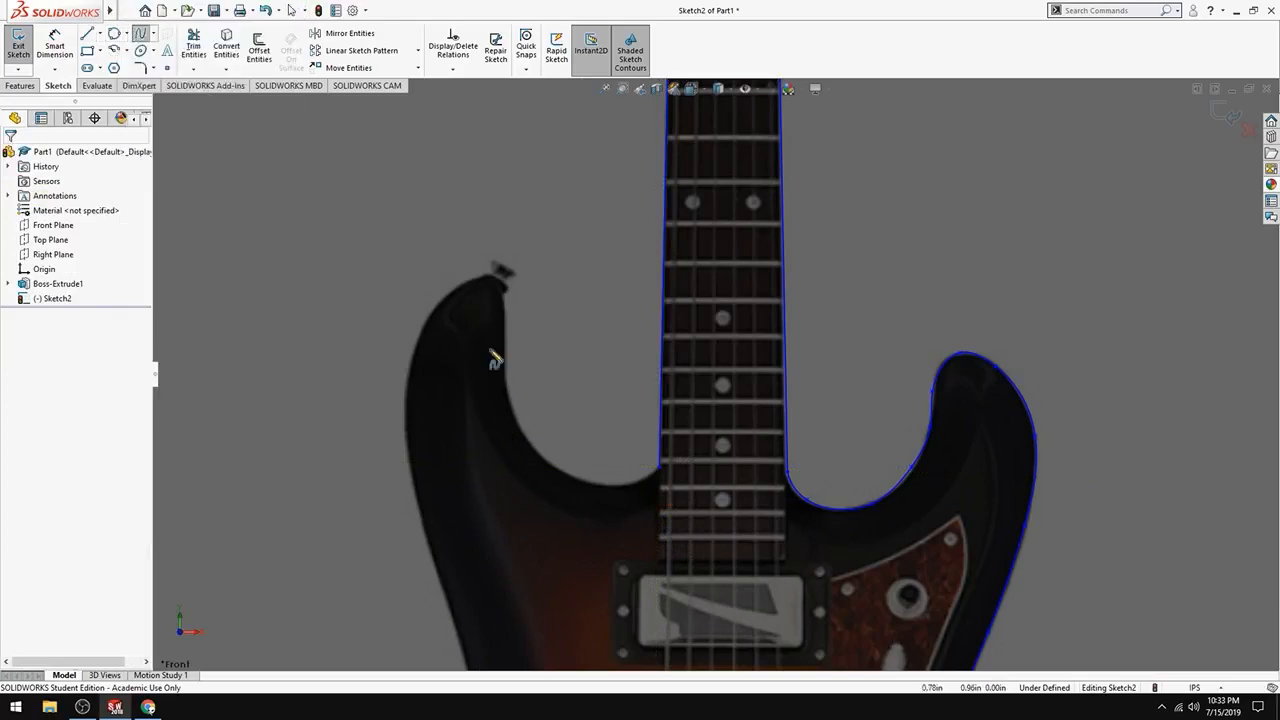
{"action": "left_click", "coordinate": [659, 470]}
{"action": "left_click", "coordinate": [628, 486]}
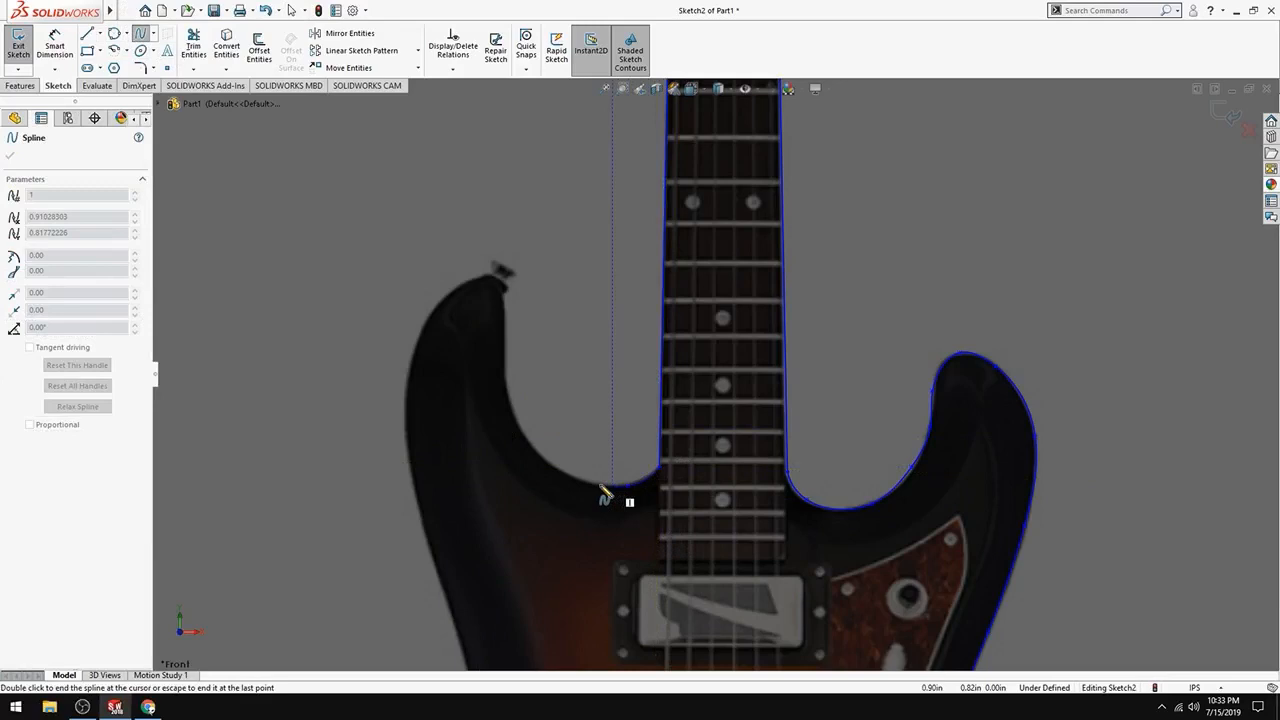
{"action": "left_click", "coordinate": [566, 471]}
{"action": "left_click", "coordinate": [504, 281]}
{"action": "key", "text": "Escape"}
Trace a spline from the left horn's tip down the body's left side to the bottom edge, closing the guitar outline
{"action": "left_click", "coordinate": [141, 34]}
{"action": "left_click", "coordinate": [505, 284]}
{"action": "left_click", "coordinate": [487, 274]}
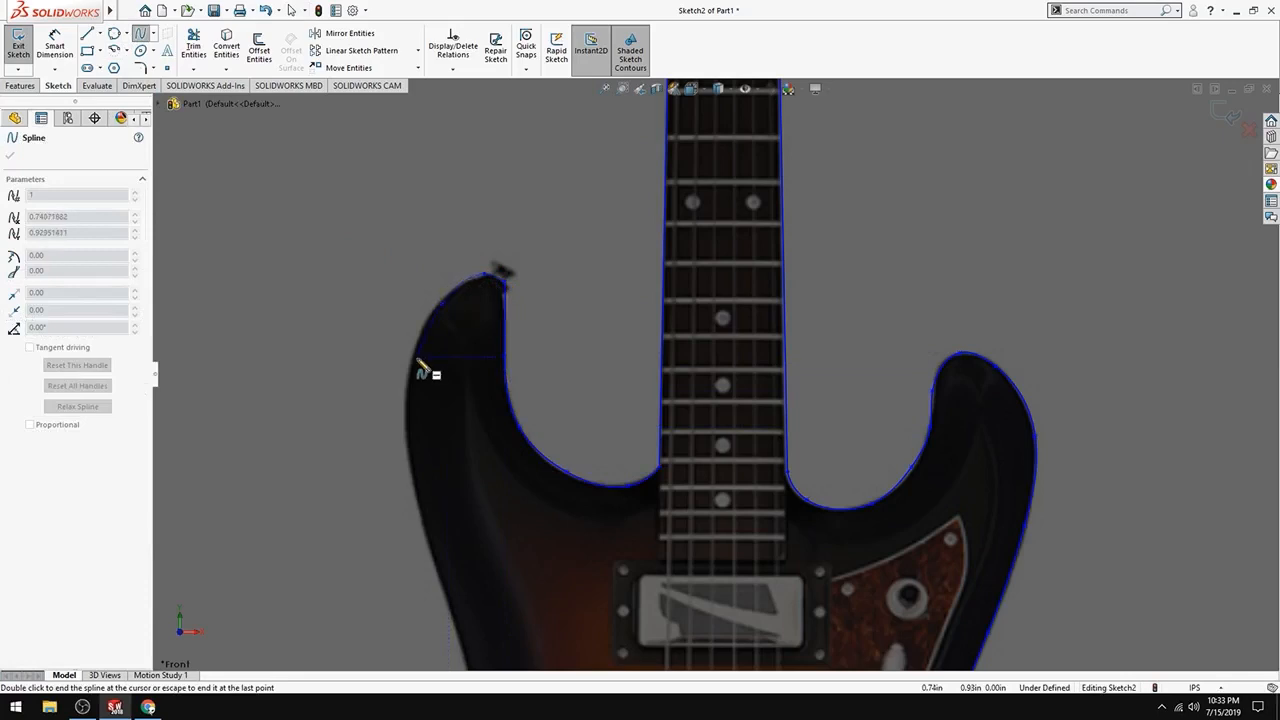
{"action": "left_click", "coordinate": [409, 443]}
{"action": "scroll", "coordinate": [462, 538], "scroll_direction": "up", "scroll_amount": 4}
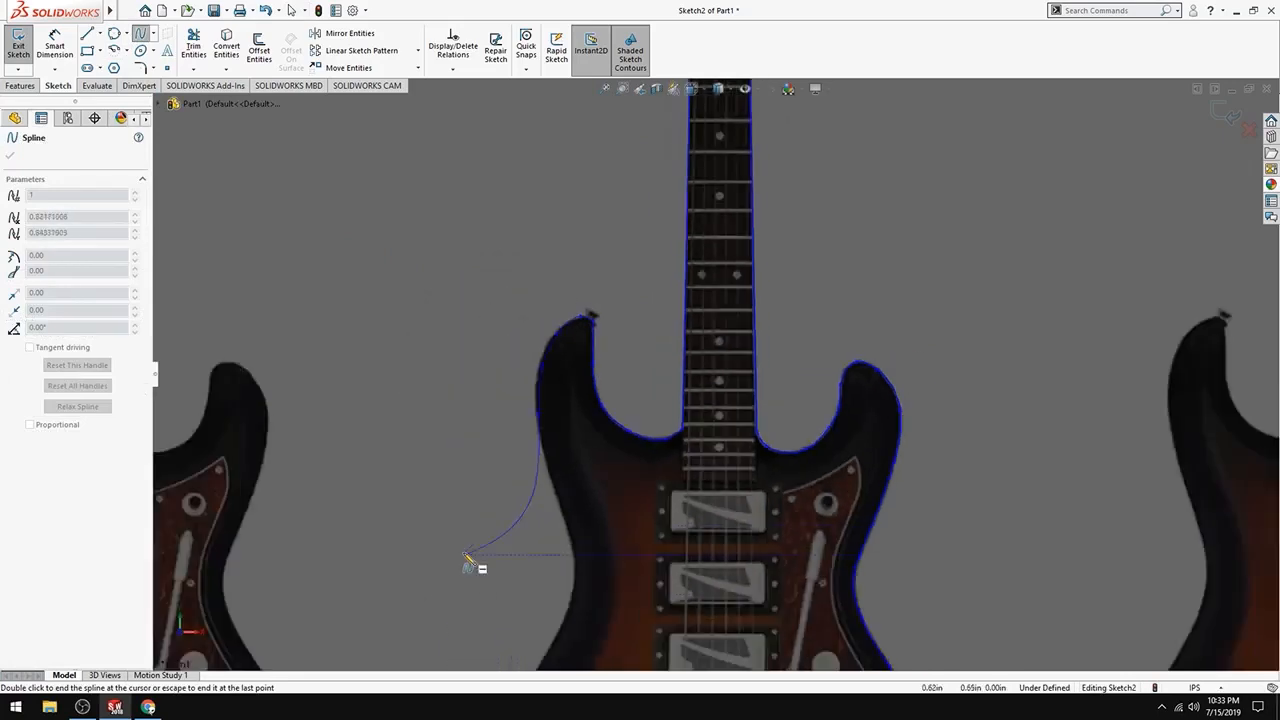
{"action": "scroll", "coordinate": [577, 522], "scroll_direction": "down", "scroll_amount": 3}
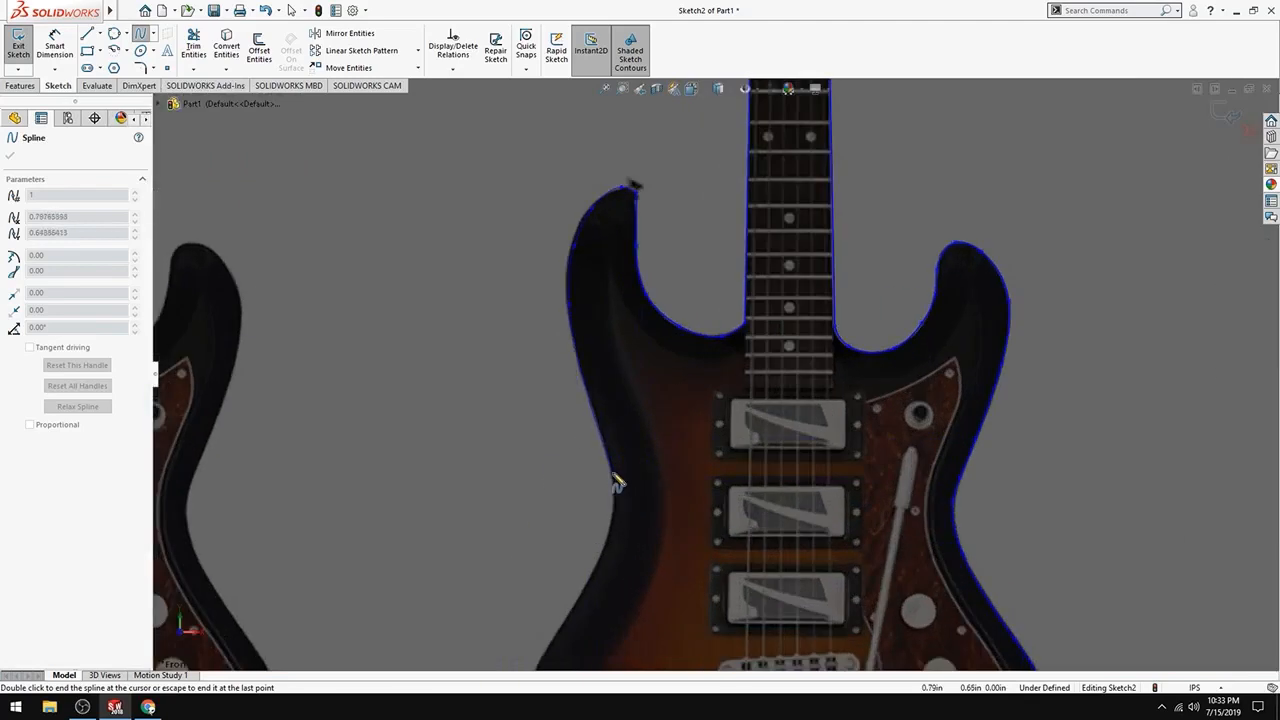
{"action": "scroll", "coordinate": [614, 575], "scroll_direction": "up", "scroll_amount": 3}
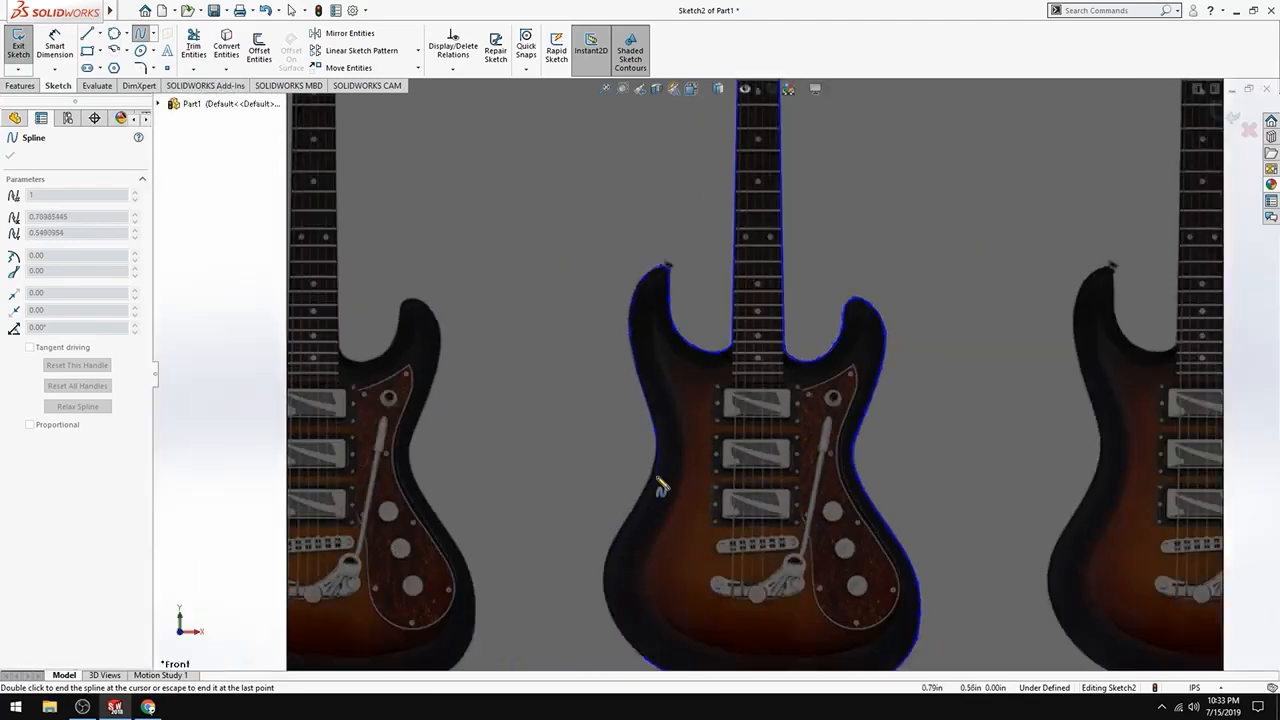
{"action": "scroll", "coordinate": [660, 488], "scroll_direction": "down", "scroll_amount": 3}
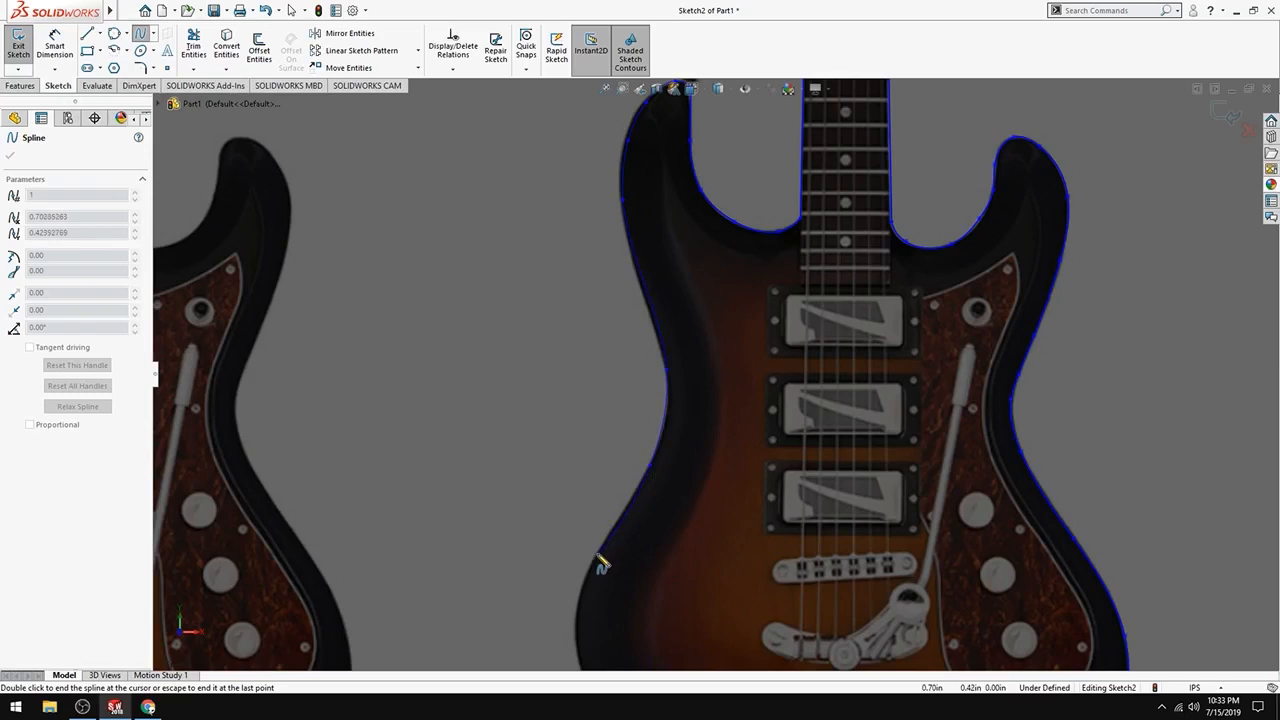
{"action": "scroll", "coordinate": [590, 620], "scroll_direction": "up", "scroll_amount": 3}
{"action": "scroll", "coordinate": [698, 510], "scroll_direction": "down", "scroll_amount": 4}
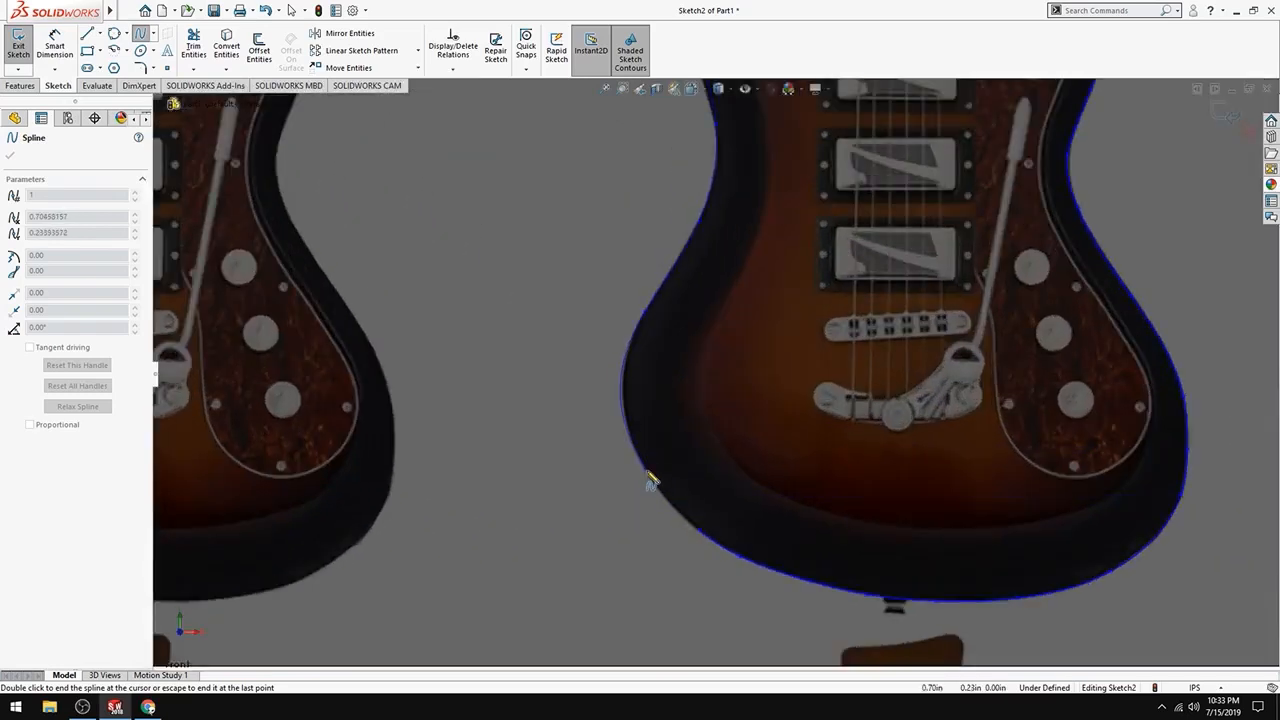
{"action": "left_click", "coordinate": [706, 537]}
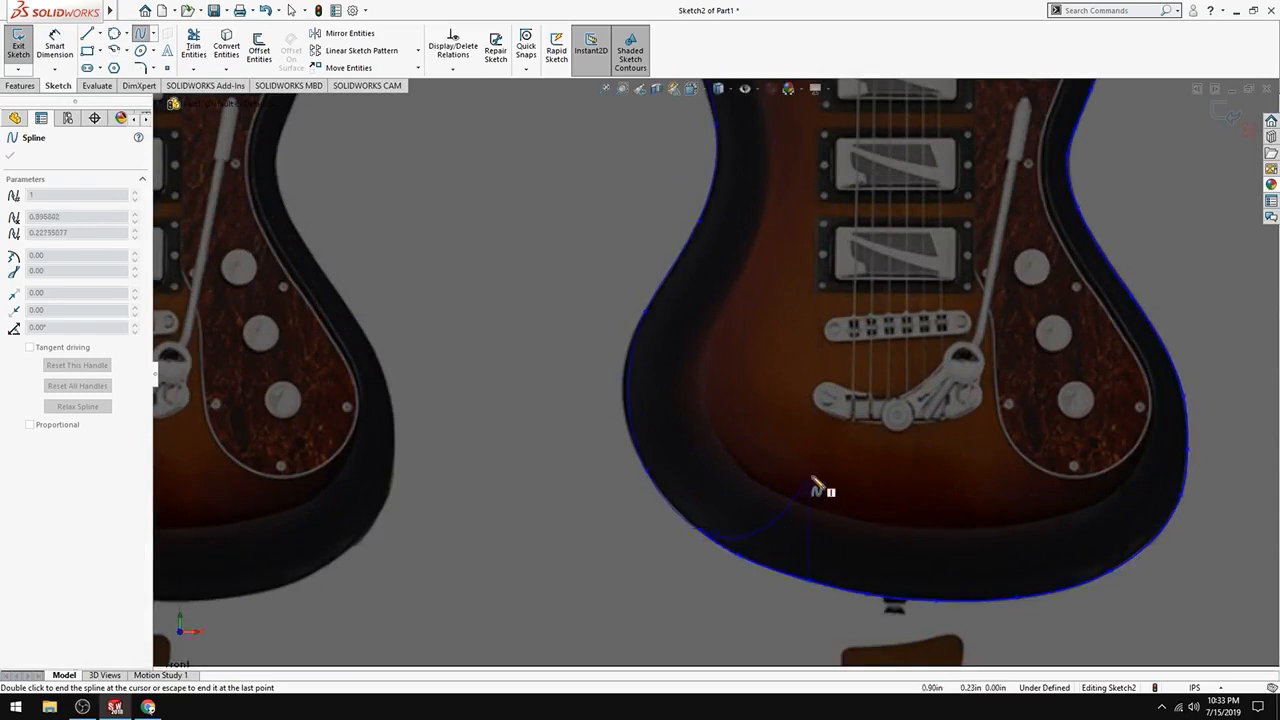
{"action": "double_click", "coordinate": [784, 531]}
Check the guitar outline for closure, examining the whole contour and the headstock with its pegs up close
{"action": "scroll", "coordinate": [861, 468], "scroll_direction": "up", "scroll_amount": 6}
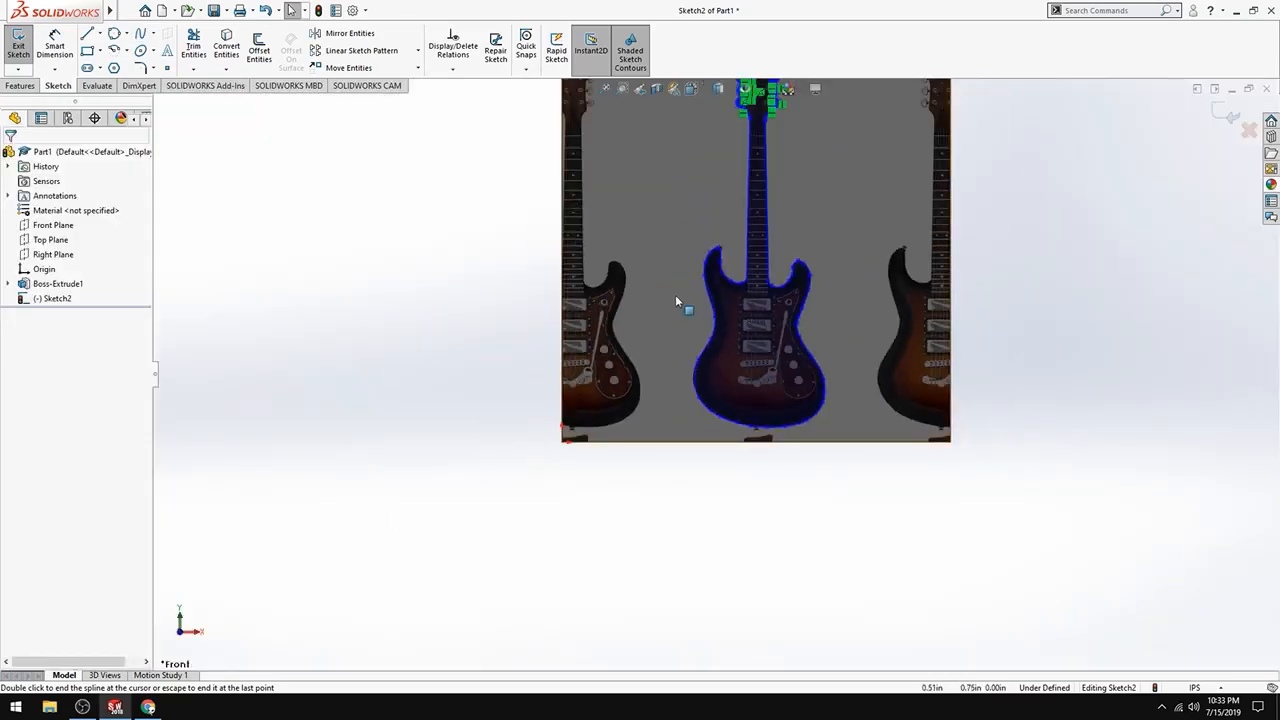
{"action": "scroll", "coordinate": [738, 300], "scroll_direction": "down", "scroll_amount": 3}
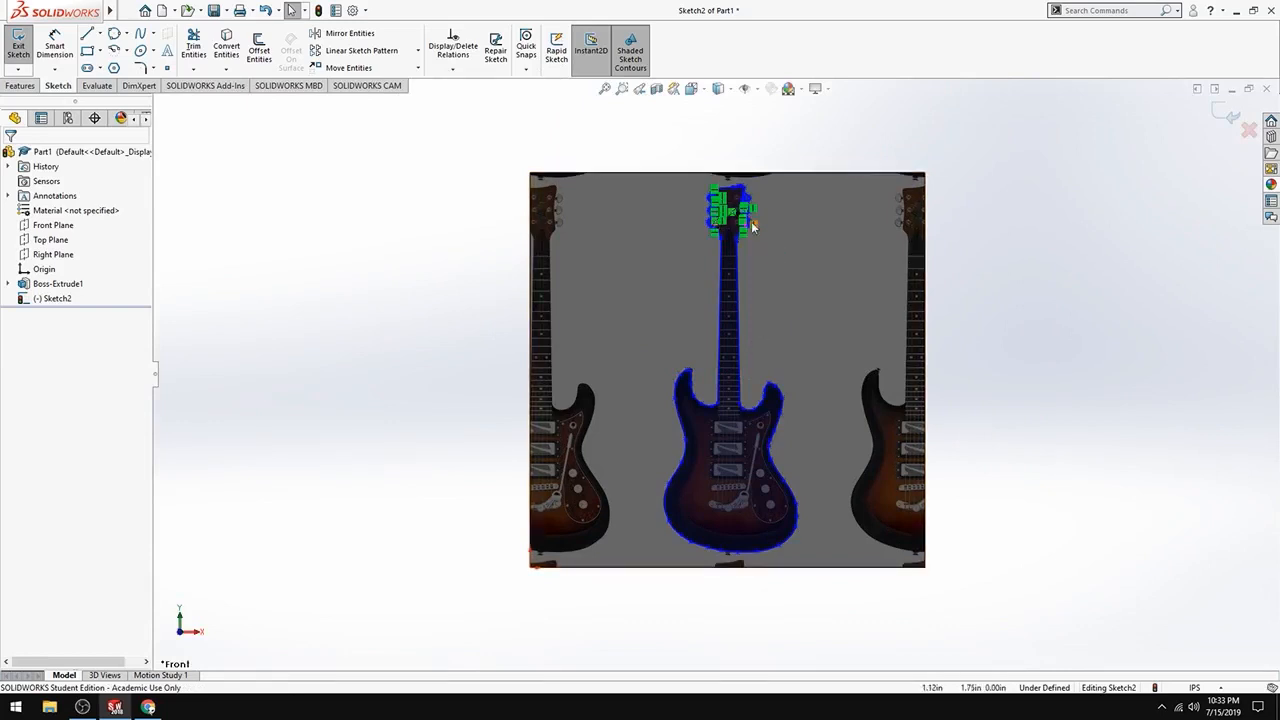
{"action": "scroll", "coordinate": [752, 227], "scroll_direction": "down", "scroll_amount": 8}
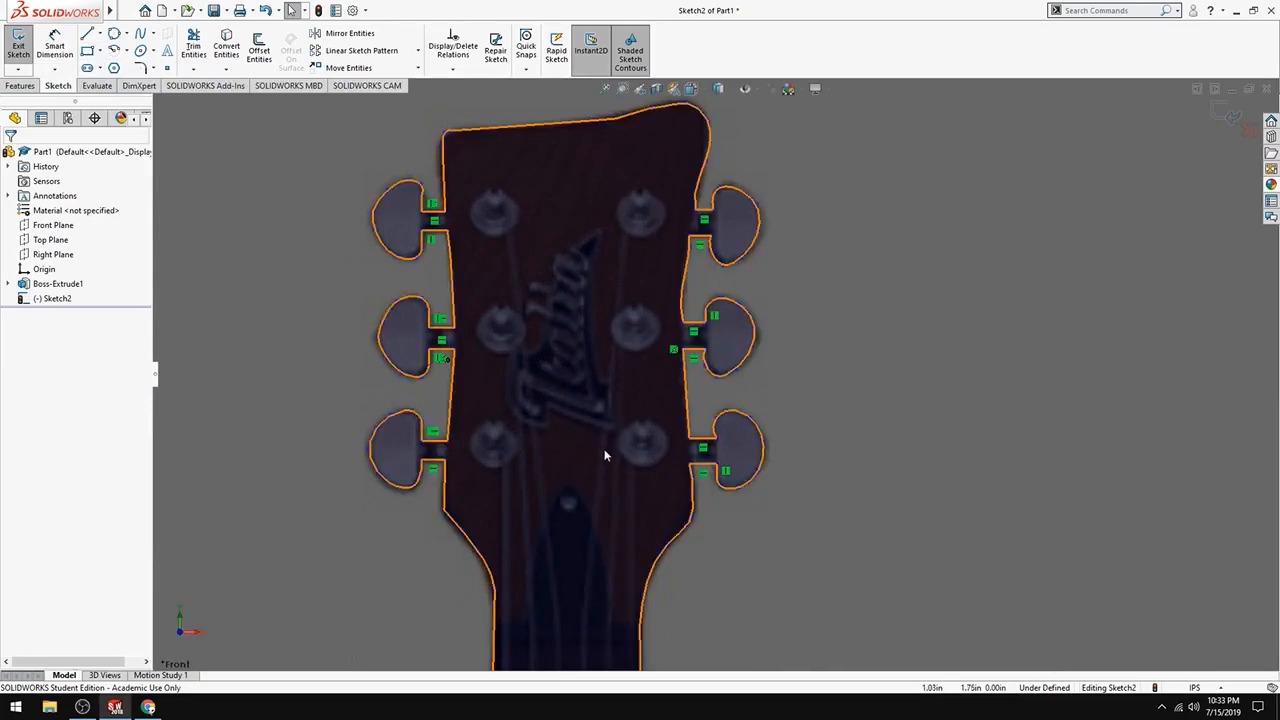
{"action": "scroll", "coordinate": [605, 450], "scroll_direction": "up", "scroll_amount": 3}
{"action": "scroll", "coordinate": [680, 460], "scroll_direction": "up", "scroll_amount": 5}
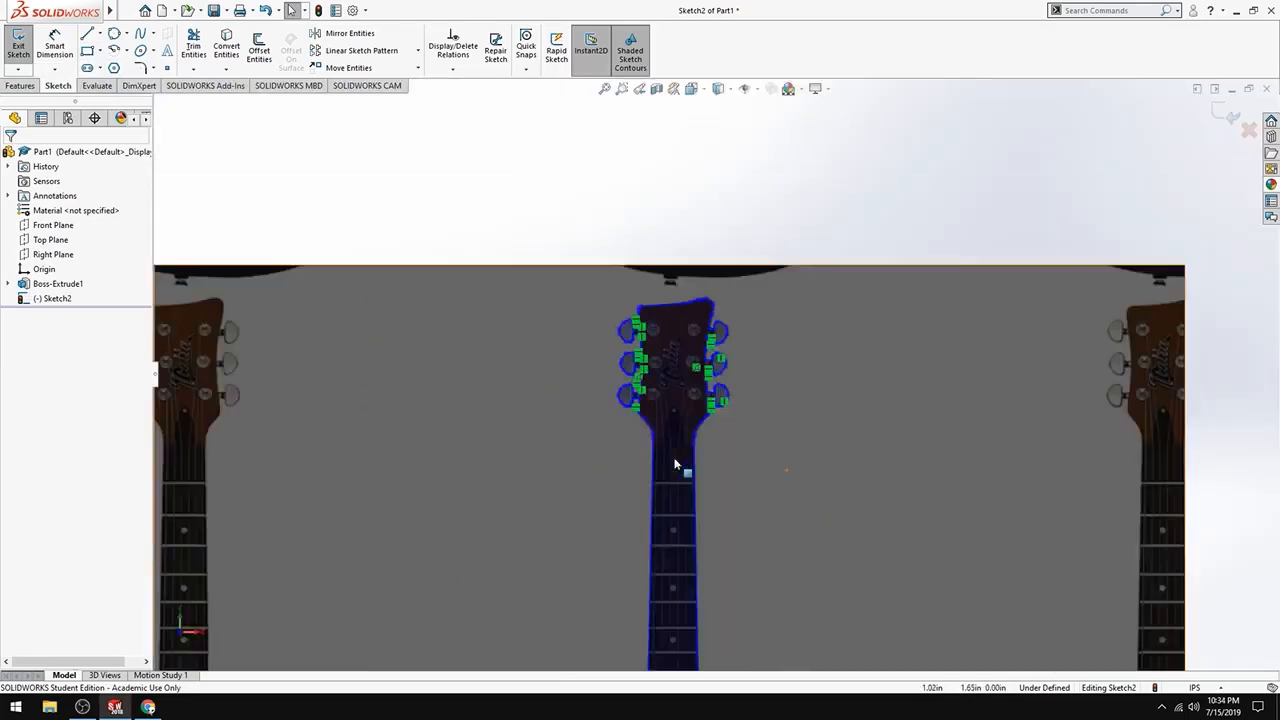
{"action": "scroll", "coordinate": [745, 500], "scroll_direction": "up", "scroll_amount": 2}
{"action": "scroll", "coordinate": [735, 450], "scroll_direction": "down", "scroll_amount": 3}
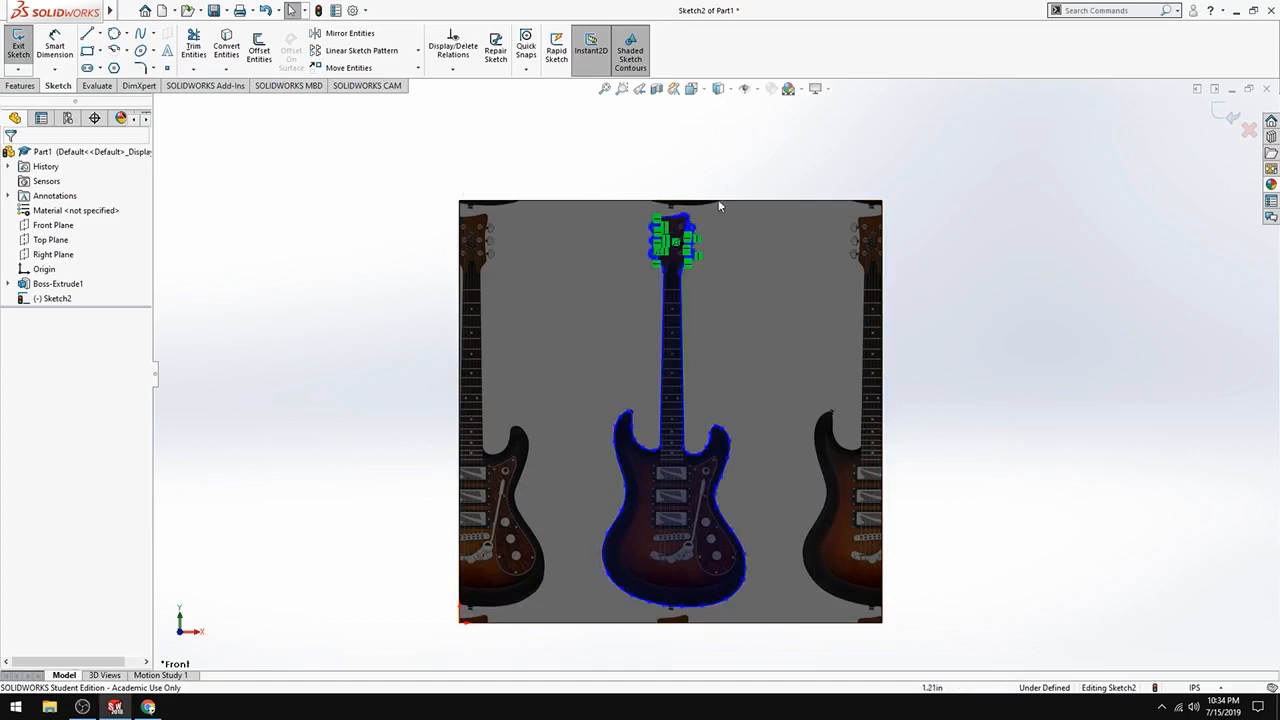
Draw a 2 x 2 in corner rectangle along the plate's outer edges around the guitar outline and finish the sketch
{"action": "left_click", "coordinate": [678, 538]}
{"action": "left_click", "coordinate": [88, 50]}
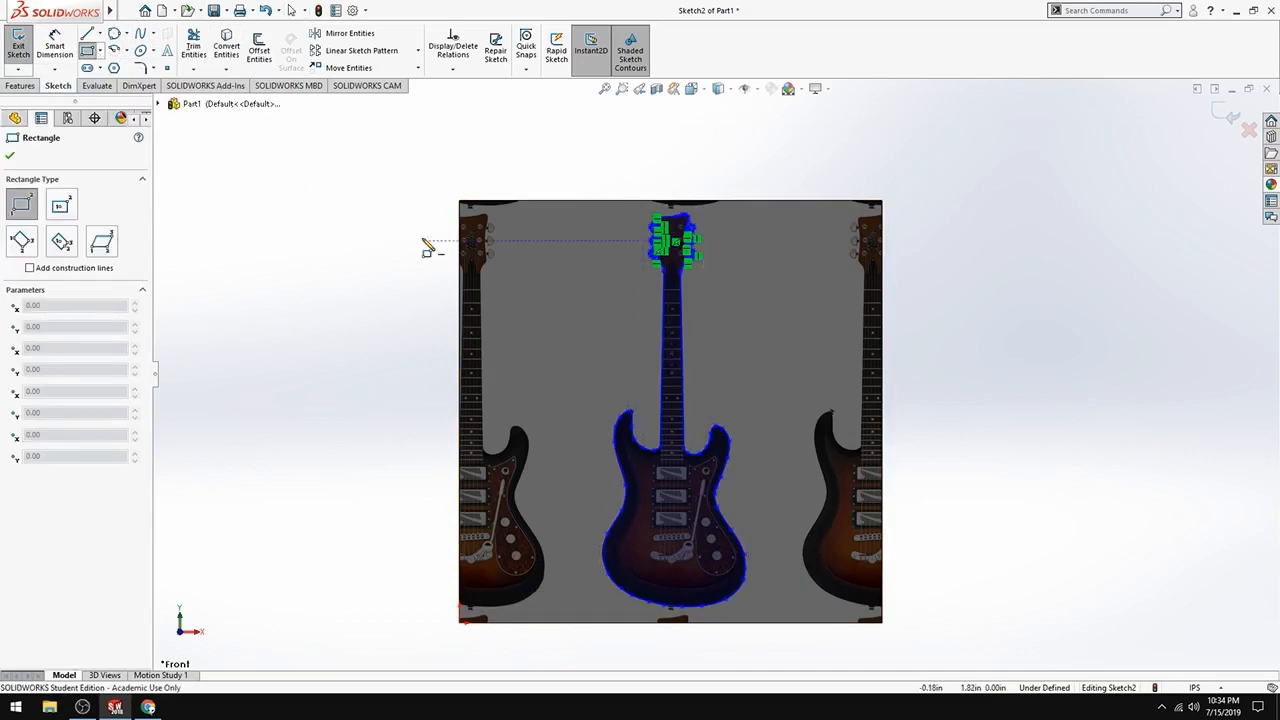
{"action": "left_click", "coordinate": [460, 202]}
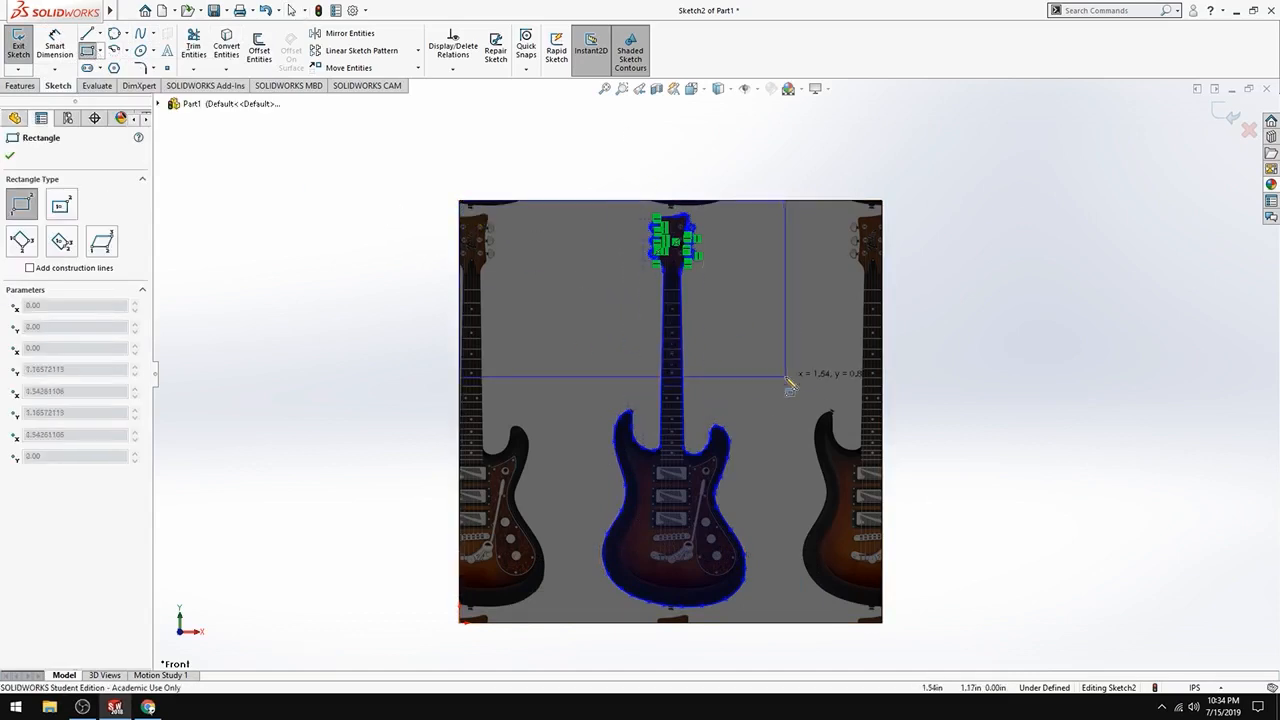
{"action": "left_click", "coordinate": [882, 622]}
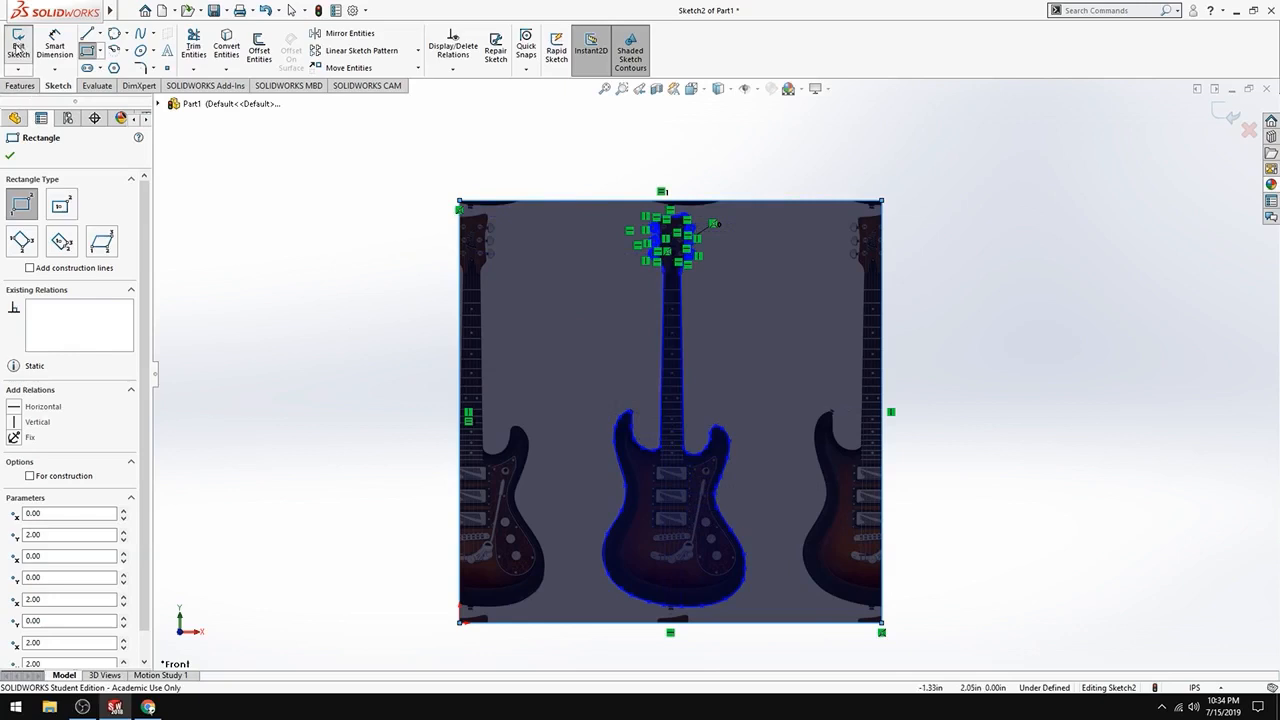
{"action": "left_click", "coordinate": [17, 47]}
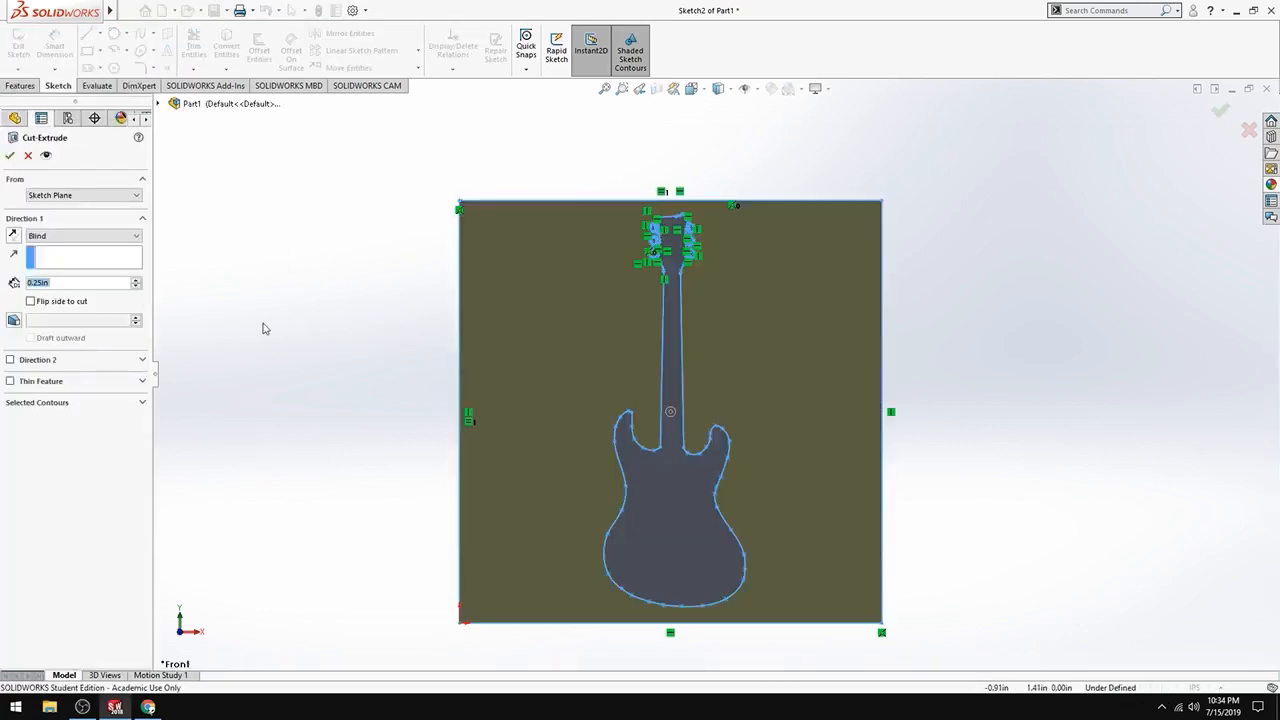
Cut only the region between the guitar outline and the surrounding rectangle, using a Blind extruded cut 0.15 in deep
{"action": "left_click", "coordinate": [53, 403]}
{"action": "left_click", "coordinate": [55, 419]}
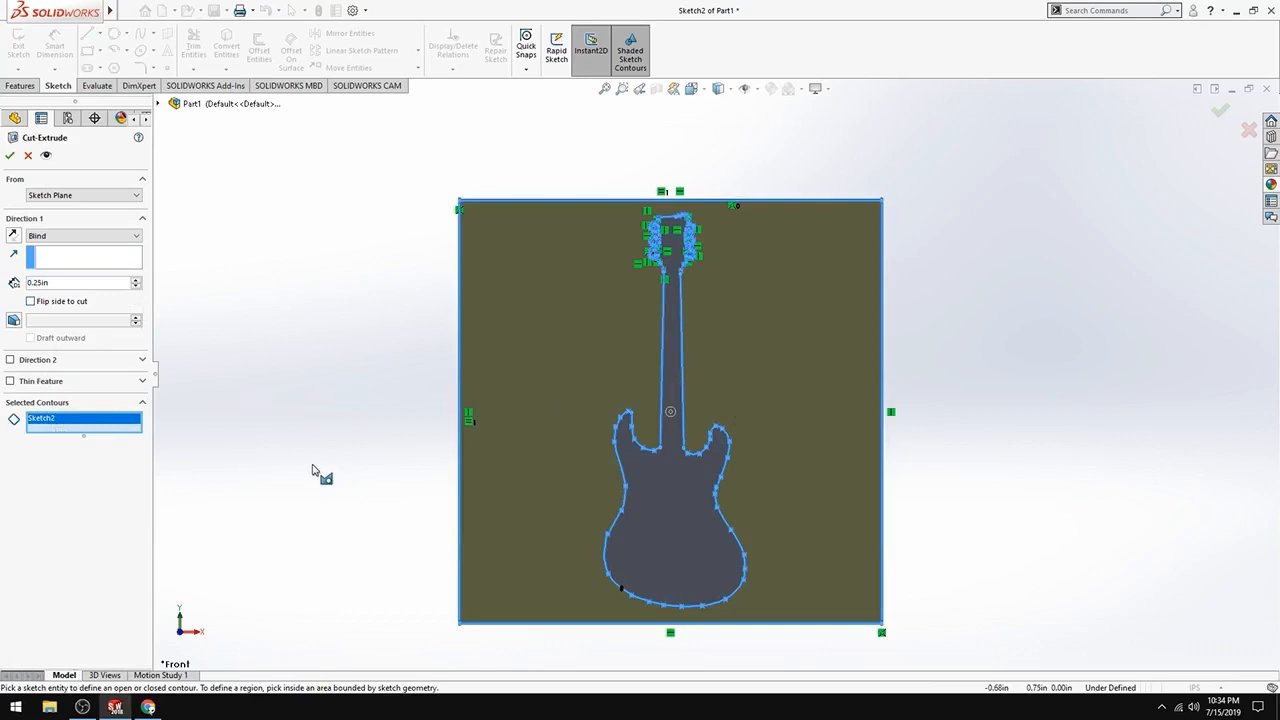
{"action": "key", "text": "Delete"}
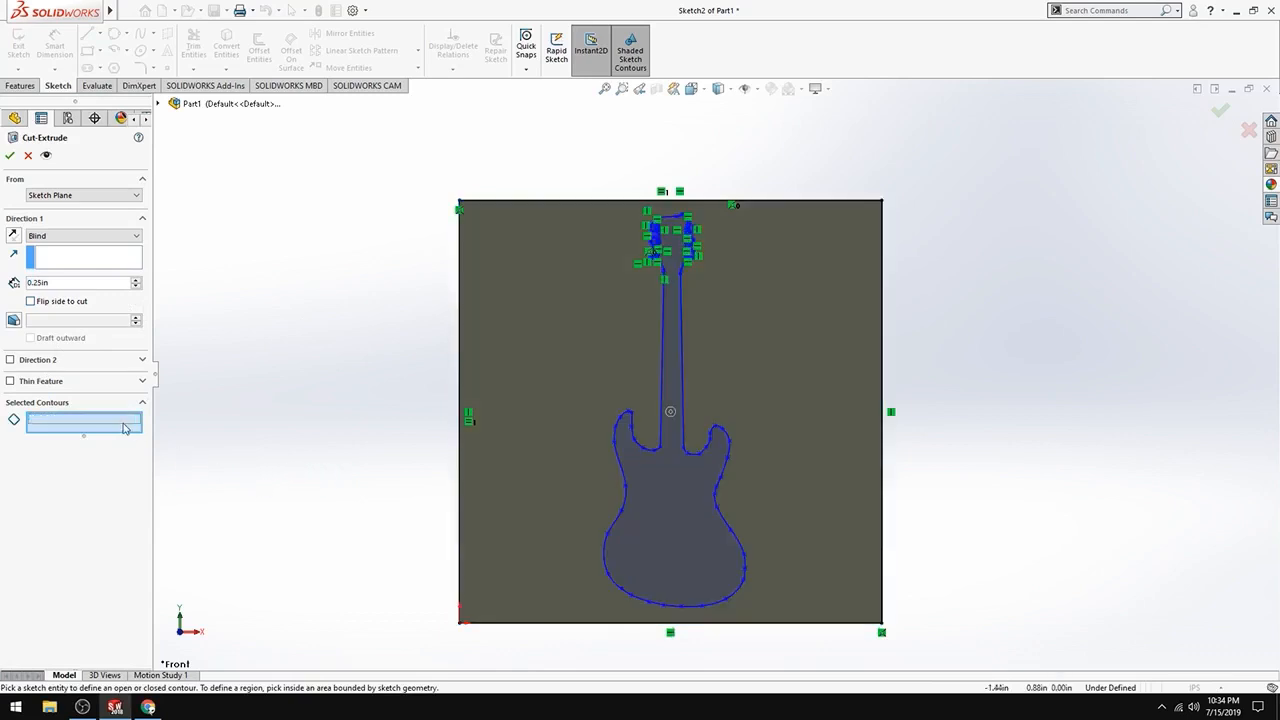
{"action": "left_click", "coordinate": [516, 335]}
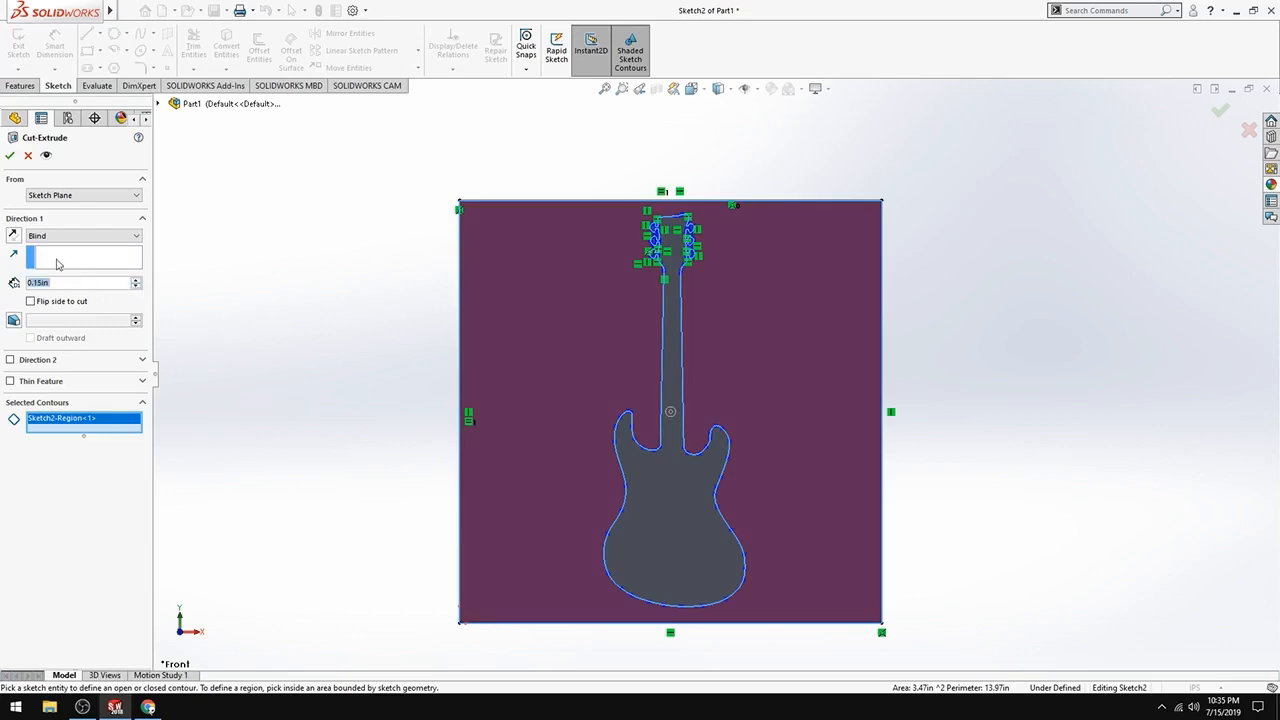
{"action": "mouse_move", "coordinate": [337, 397]}
{"action": "middle_mouse_down"}
{"action": "mouse_move", "coordinate": [351, 434]}
{"action": "mouse_move", "coordinate": [443, 451]}
{"action": "mouse_move", "coordinate": [317, 426]}
{"action": "mouse_move", "coordinate": [350, 430]}
{"action": "middle_mouse_up"}
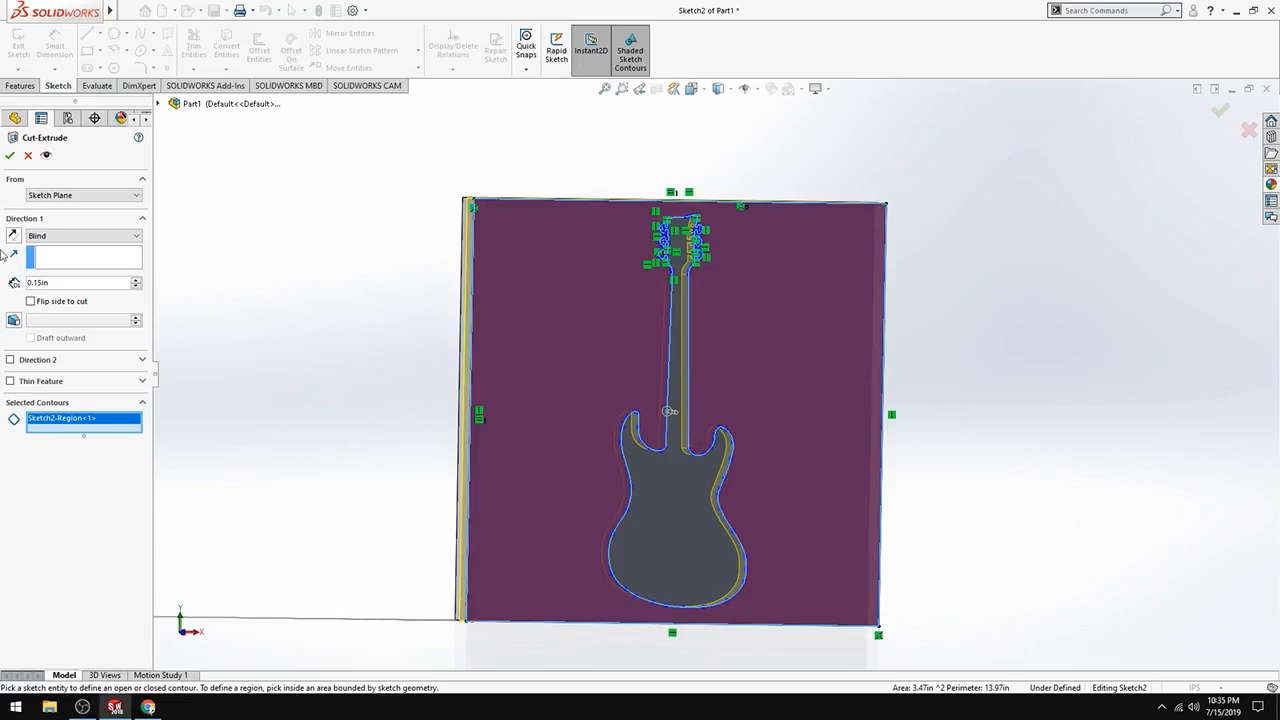
{"action": "left_click", "coordinate": [9, 156]}
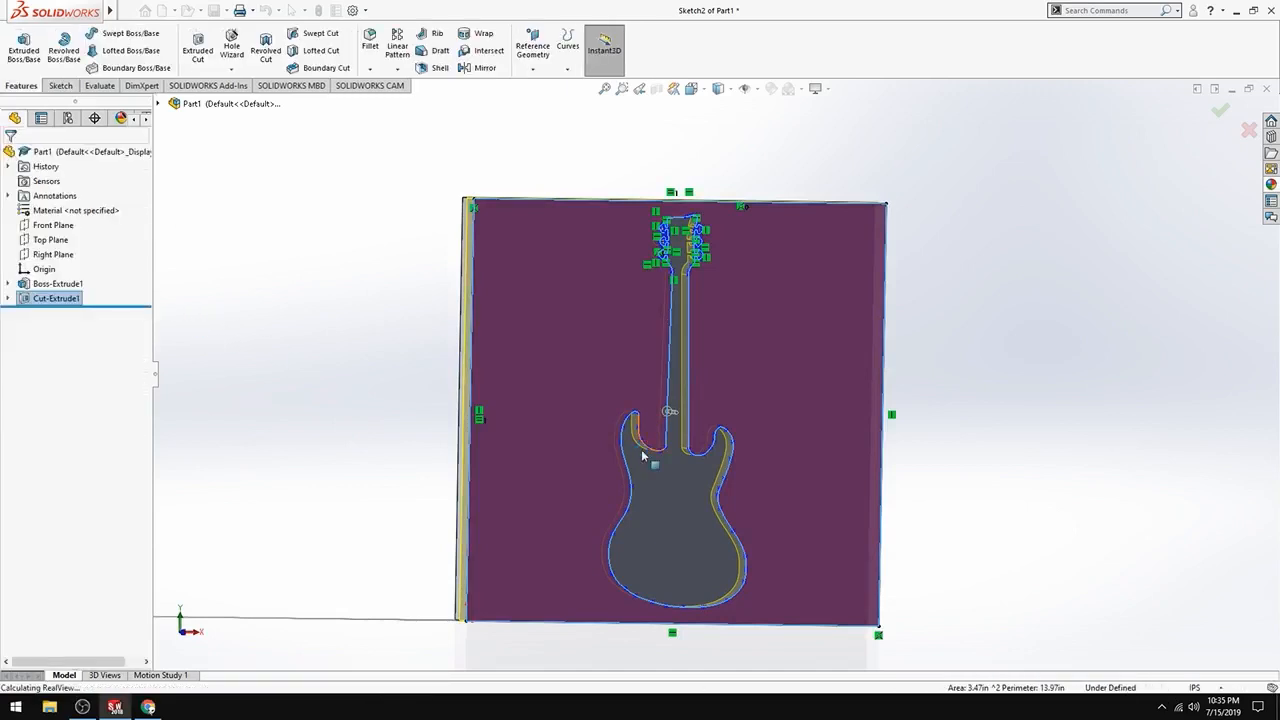
Examine the raised guitar and the depth of the cut around it from several angles
{"action": "mouse_move", "coordinate": [240, 443]}
{"action": "middle_mouse_down"}
{"action": "mouse_move", "coordinate": [323, 443]}
{"action": "mouse_move", "coordinate": [394, 471]}
{"action": "mouse_move", "coordinate": [286, 451]}
{"action": "mouse_move", "coordinate": [177, 457]}
{"action": "mouse_move", "coordinate": [314, 449]}
{"action": "mouse_move", "coordinate": [217, 443]}
{"action": "middle_mouse_up"}
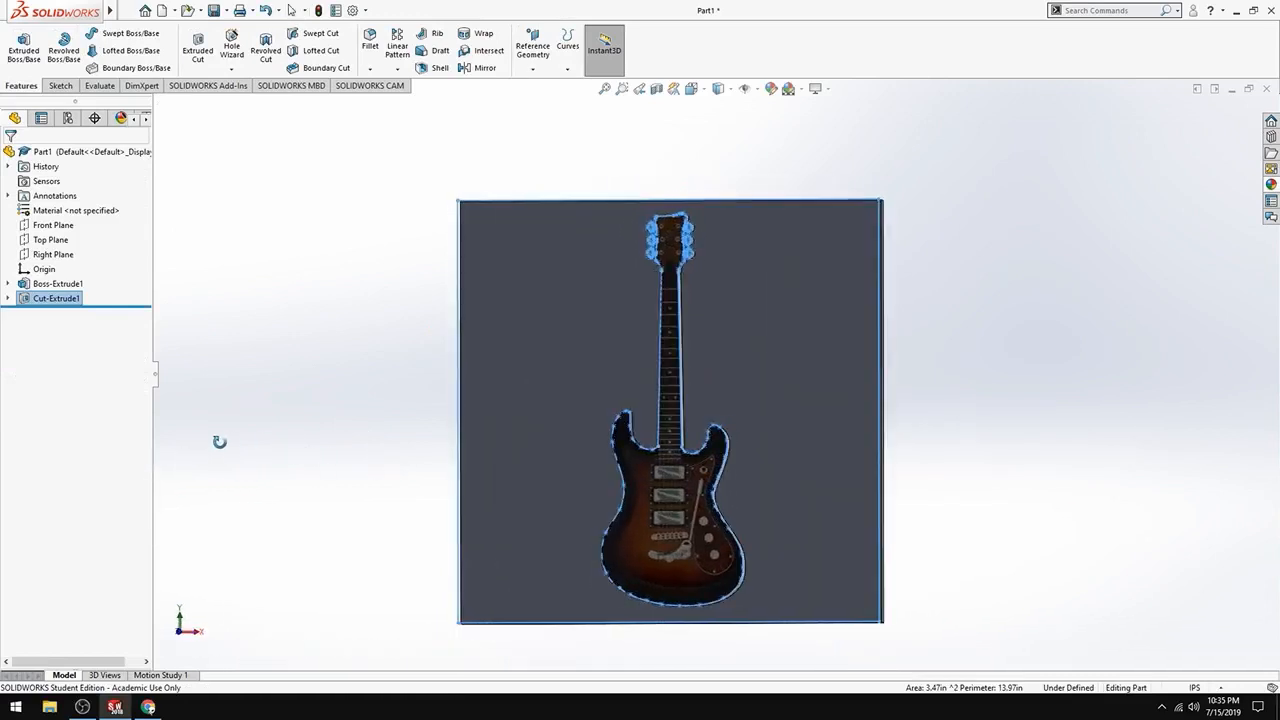
{"action": "scroll", "coordinate": [728, 472], "scroll_direction": "up", "scroll_amount": 5}
{"action": "scroll", "coordinate": [704, 402], "scroll_direction": "down", "scroll_amount": 3}
{"action": "middle_click_drag", "start_coordinate": [825, 411], "coordinate": [804, 439]}
{"action": "scroll", "coordinate": [706, 452], "scroll_direction": "down", "scroll_amount": 3}
{"action": "scroll", "coordinate": [700, 455], "scroll_direction": "down", "scroll_amount": 2}
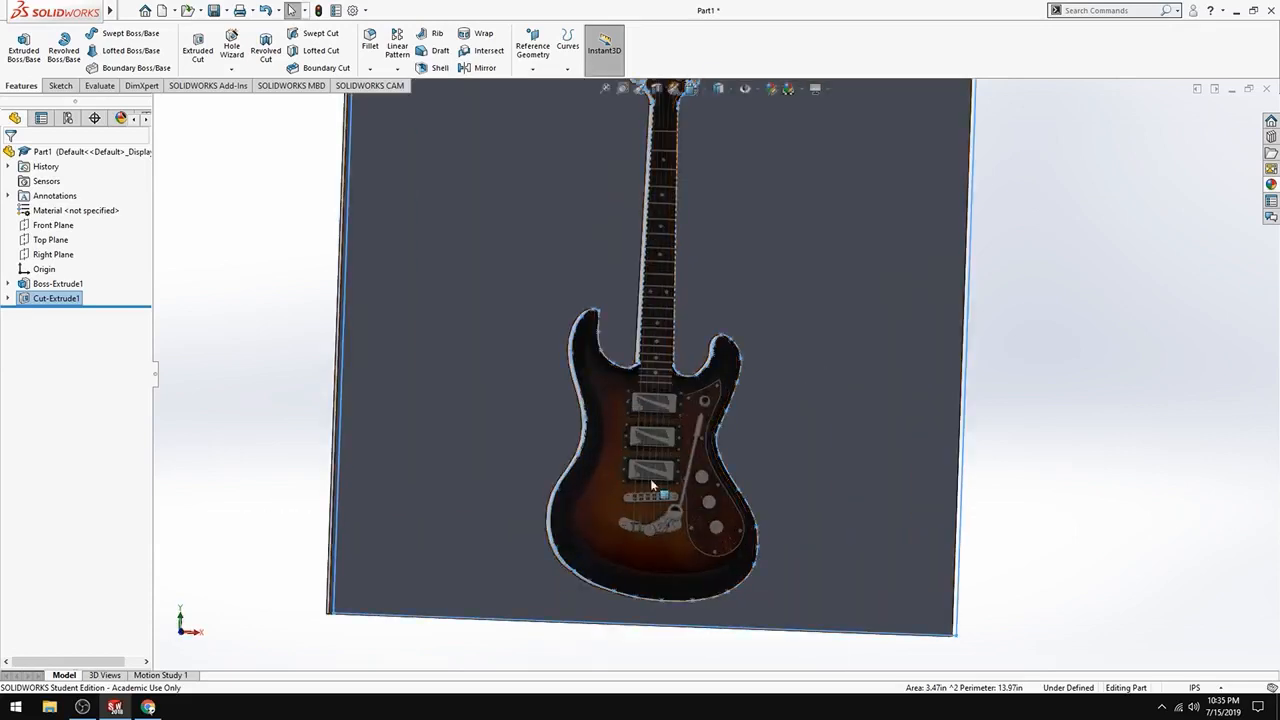
{"action": "scroll", "coordinate": [684, 475], "scroll_direction": "up", "scroll_amount": 4}
{"action": "scroll", "coordinate": [753, 296], "scroll_direction": "down", "scroll_amount": 3}
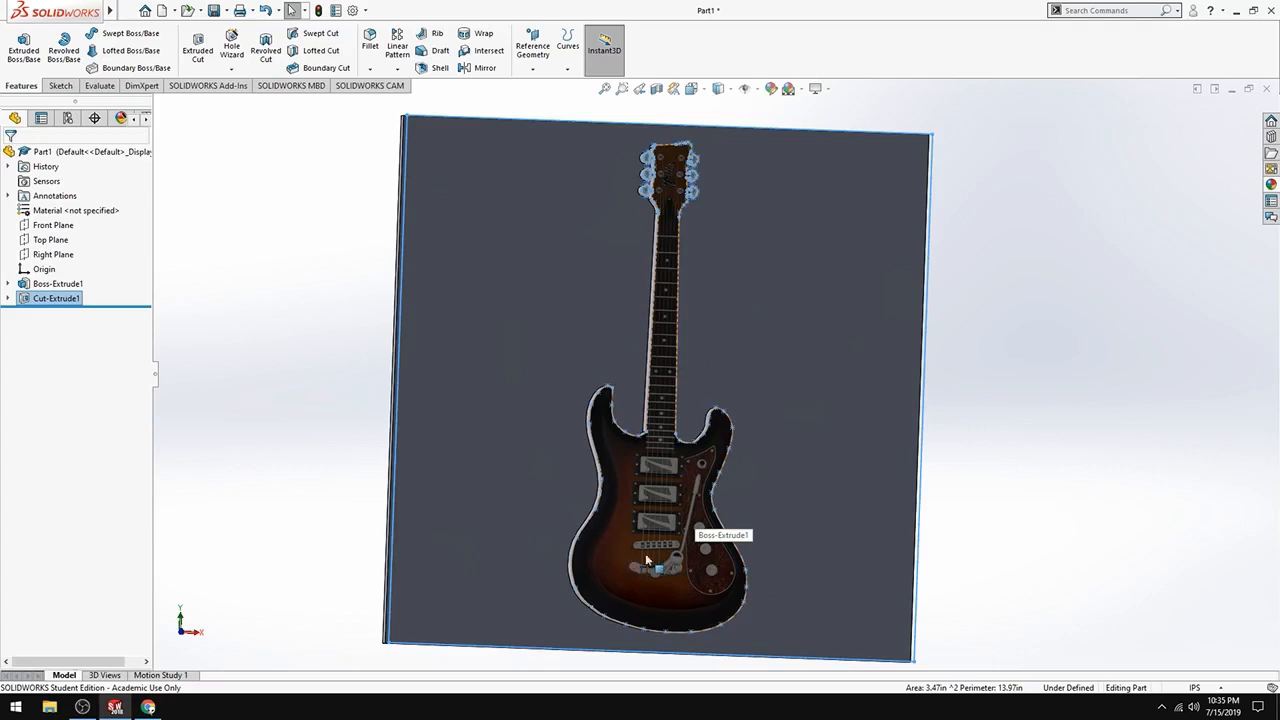
{"action": "middle_click_drag", "start_coordinate": [717, 568], "coordinate": [823, 512]}
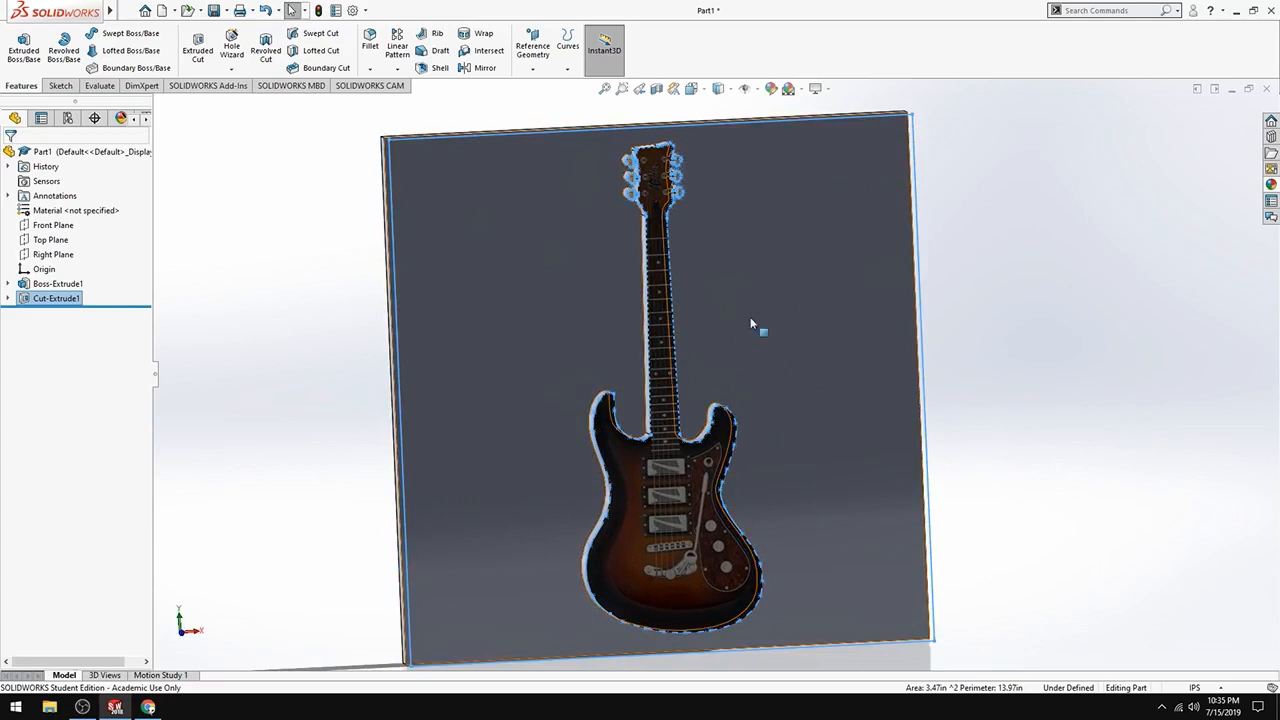
{"action": "scroll", "coordinate": [714, 480], "scroll_direction": "up", "scroll_amount": 3}
{"action": "scroll", "coordinate": [714, 482], "scroll_direction": "down", "scroll_amount": 2}
{"action": "mouse_move", "coordinate": [842, 528]}
{"action": "middle_mouse_down"}
{"action": "mouse_move", "coordinate": [800, 548]}
{"action": "mouse_move", "coordinate": [834, 528]}
{"action": "middle_mouse_up"}
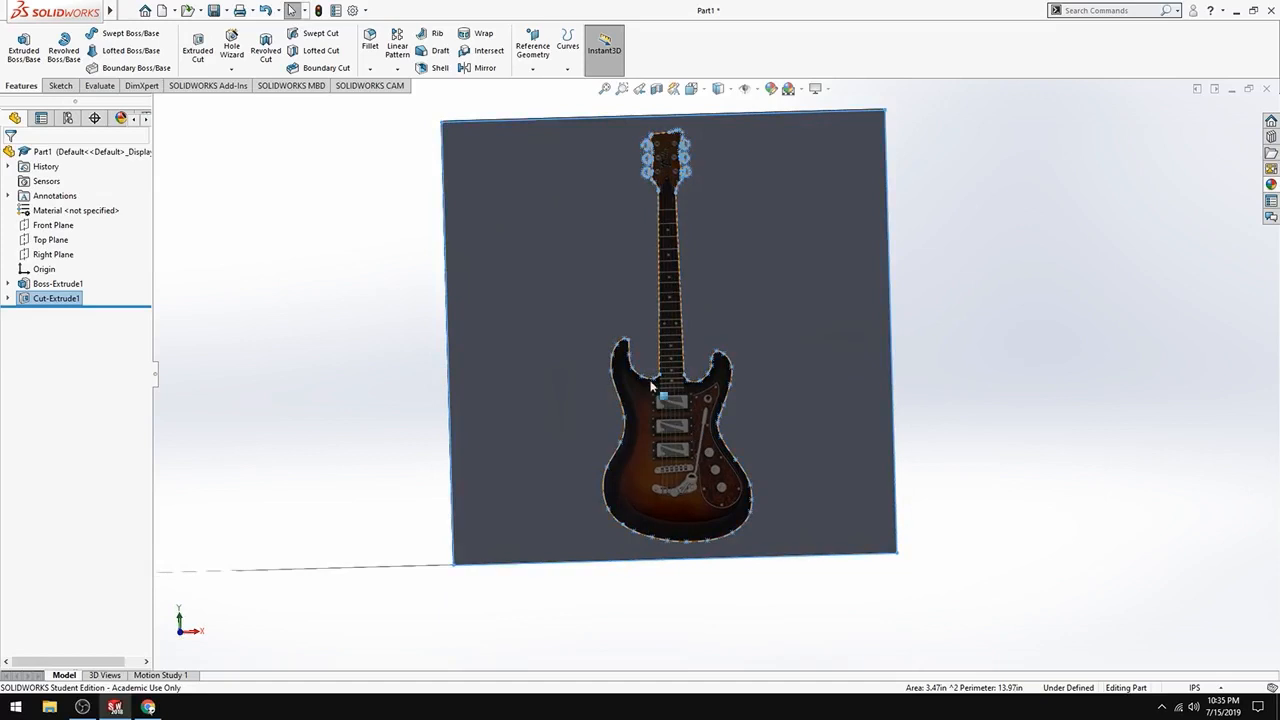
Start a new sketch on the raised guitar's front face
{"action": "left_click", "coordinate": [58, 86]}
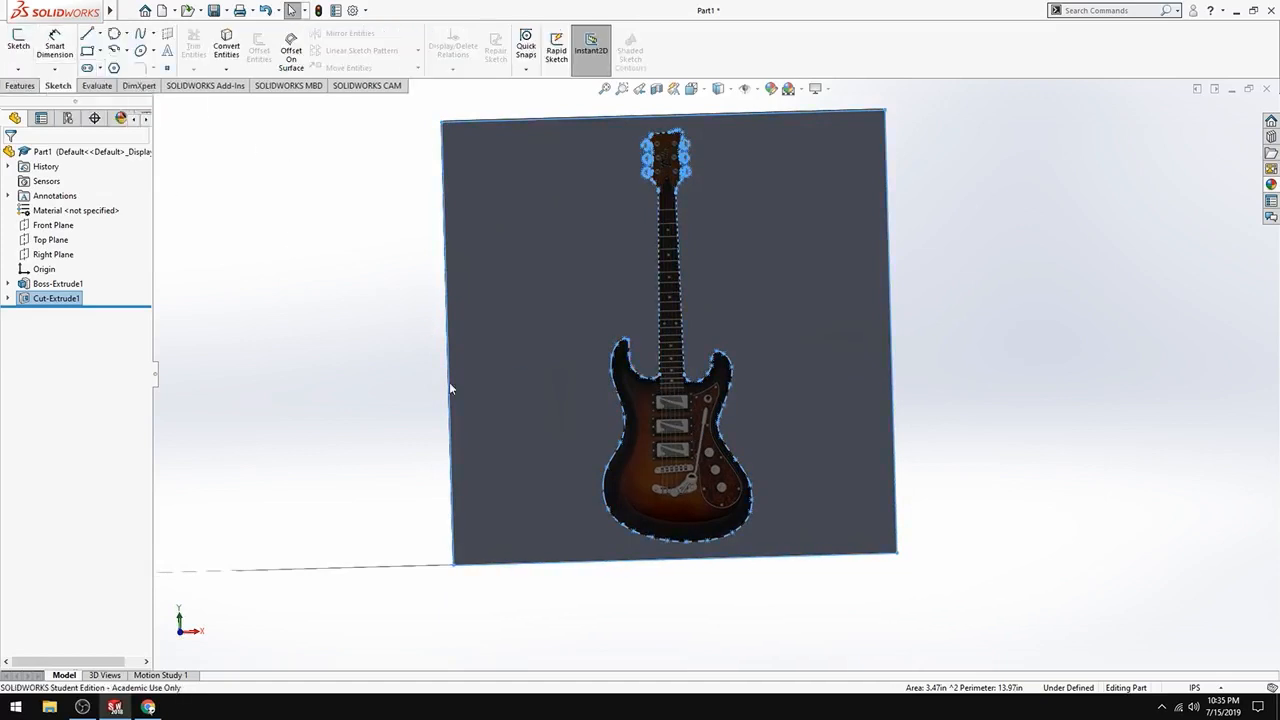
{"action": "scroll", "coordinate": [670, 467], "scroll_direction": "down", "scroll_amount": 5}
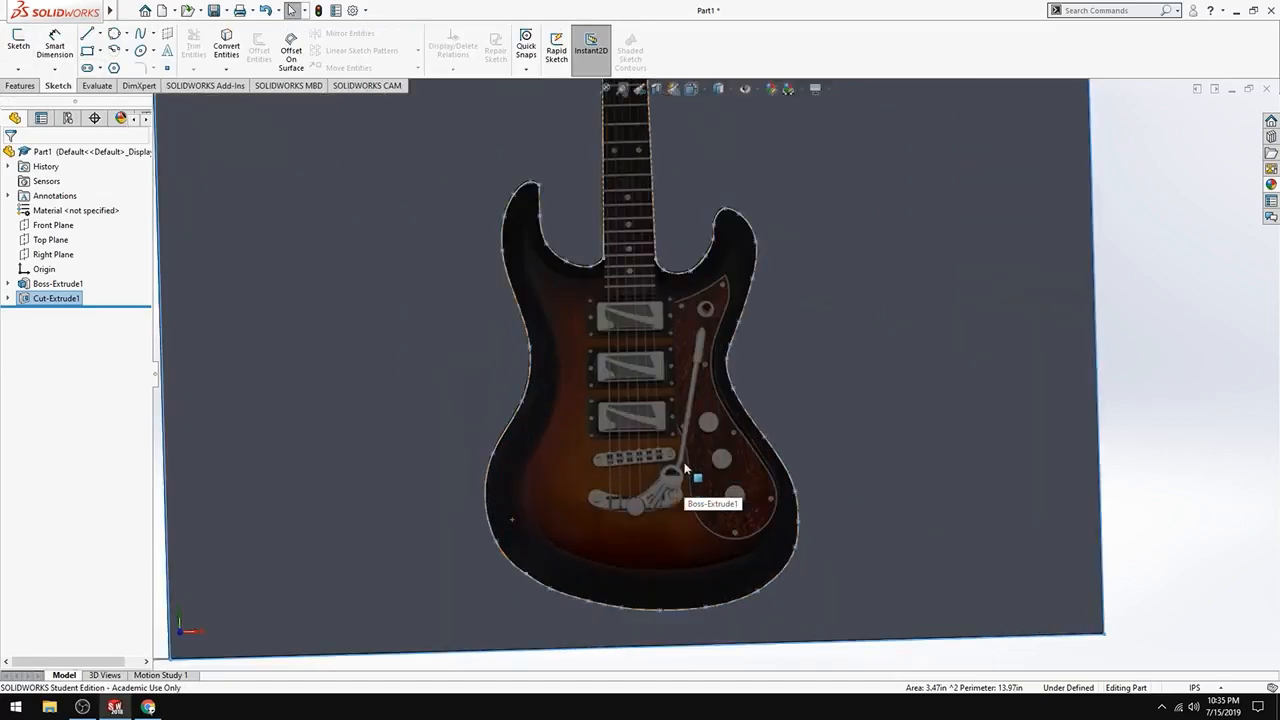
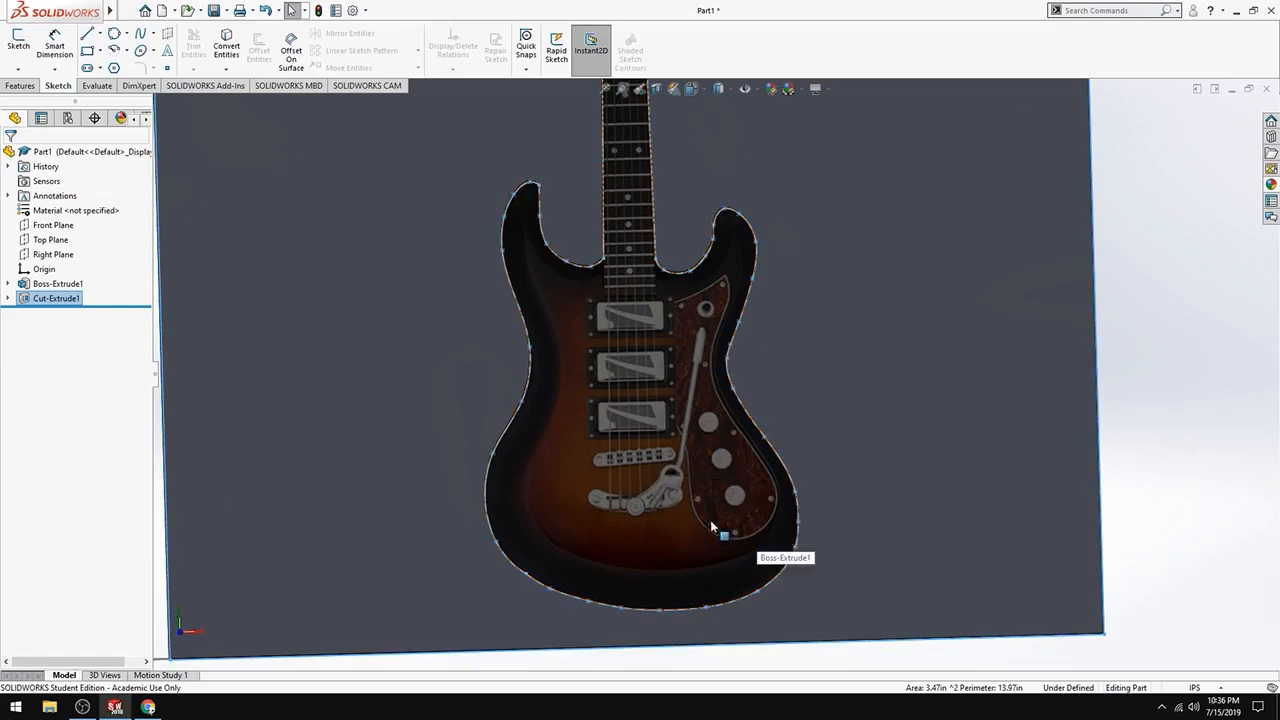
{"action": "scroll", "coordinate": [710, 520], "scroll_direction": "up", "scroll_amount": 3}
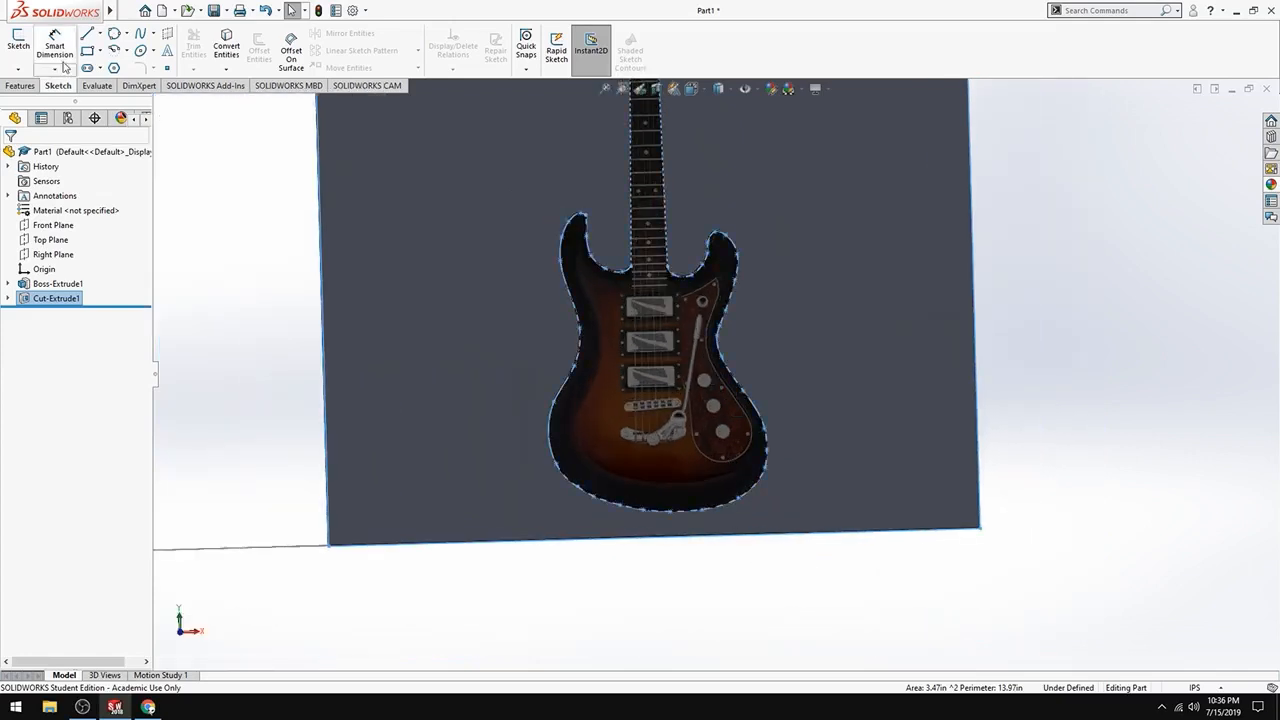
{"action": "left_click", "coordinate": [18, 40]}
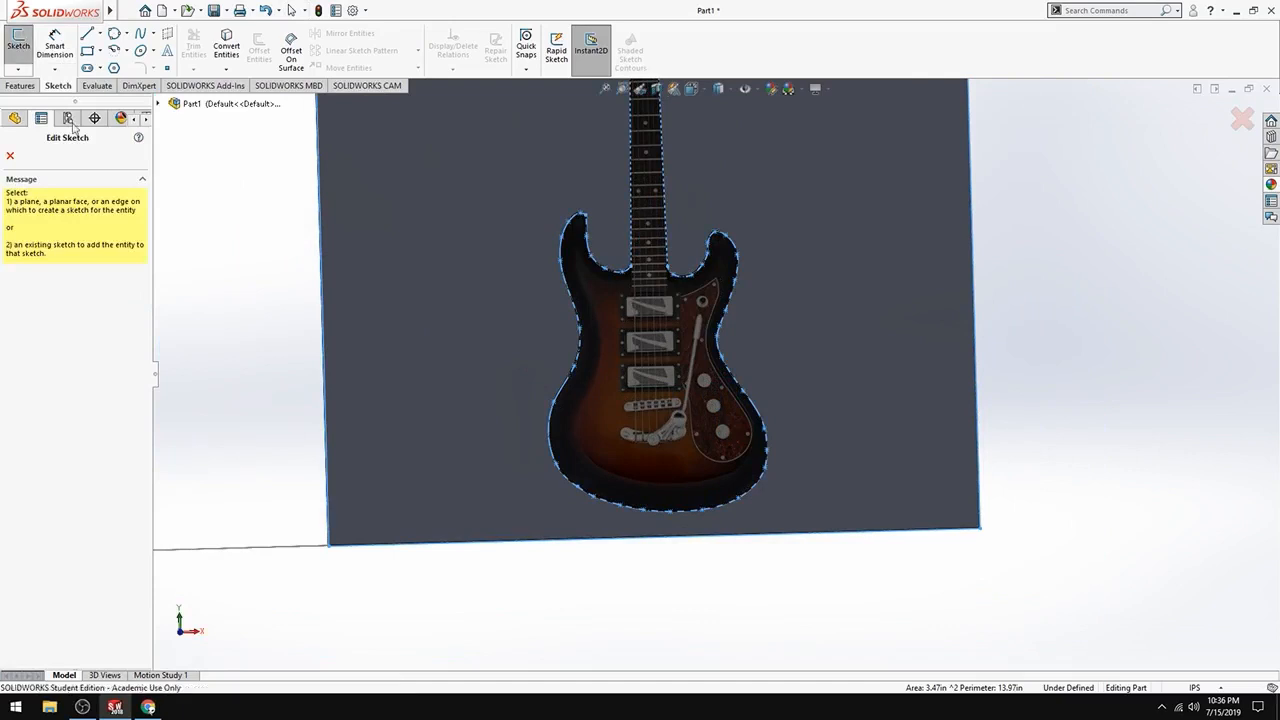
{"action": "left_click", "coordinate": [662, 375]}
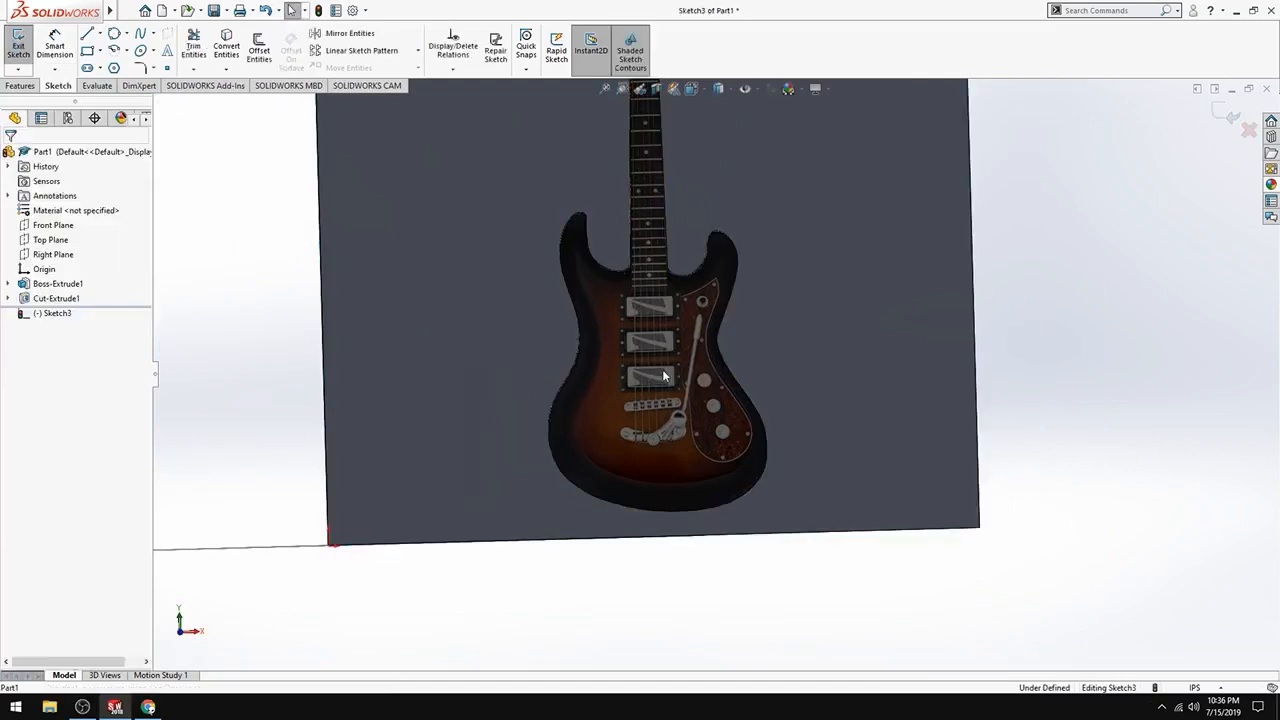
Sketch a centre-point circle of about 0.02 in radius over each of the three round knobs on the pickguard
{"action": "scroll", "coordinate": [724, 427], "scroll_direction": "down", "scroll_amount": 3}
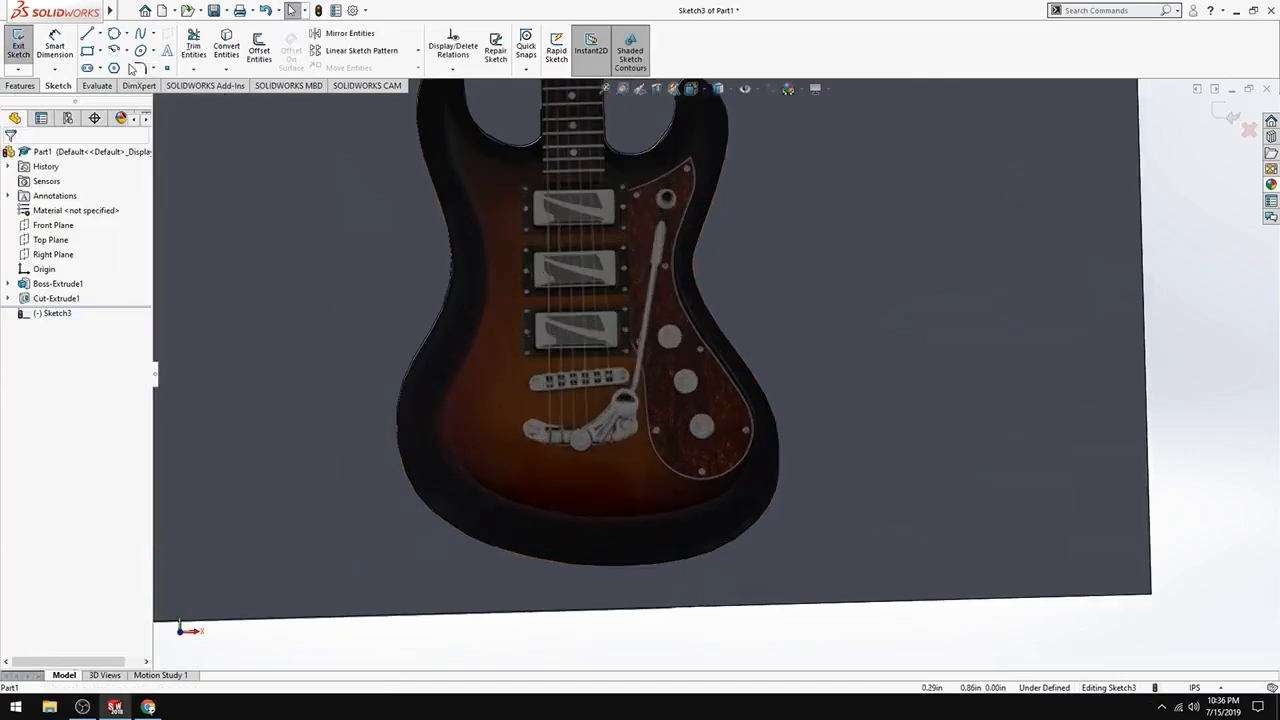
{"action": "left_click", "coordinate": [126, 33]}
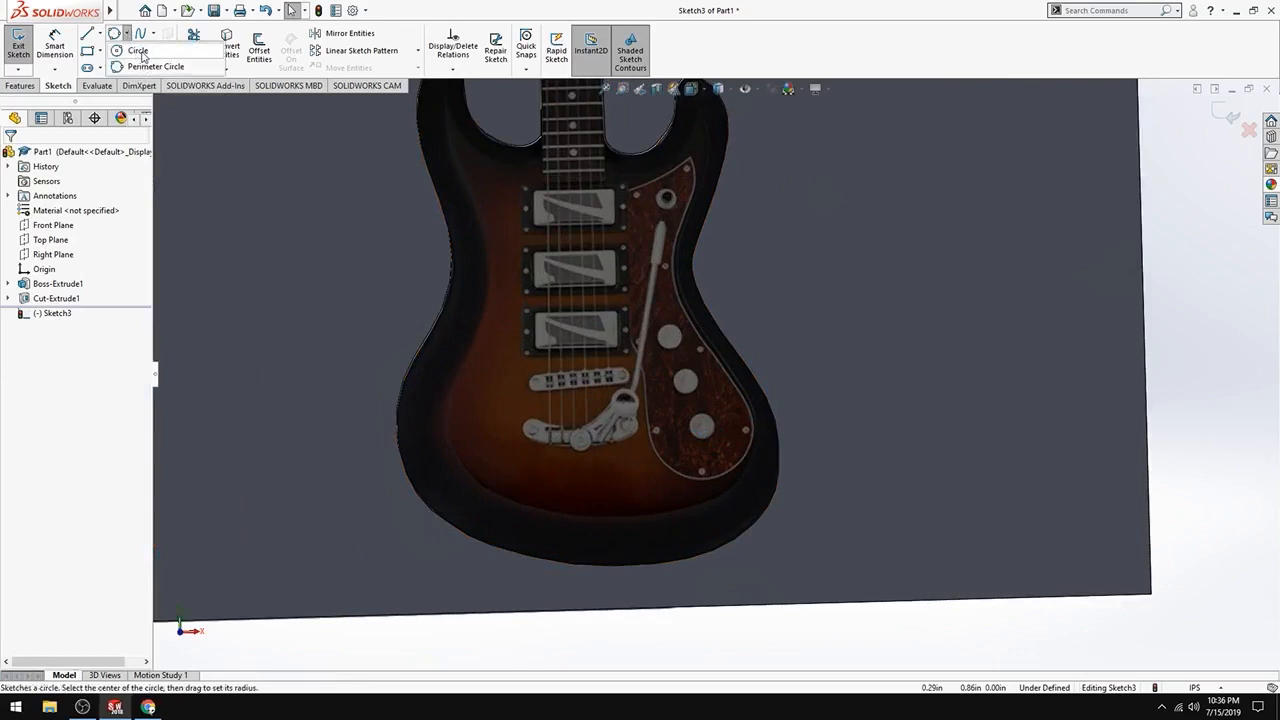
{"action": "left_click", "coordinate": [141, 52]}
{"action": "scroll", "coordinate": [707, 436], "scroll_direction": "down", "scroll_amount": 2}
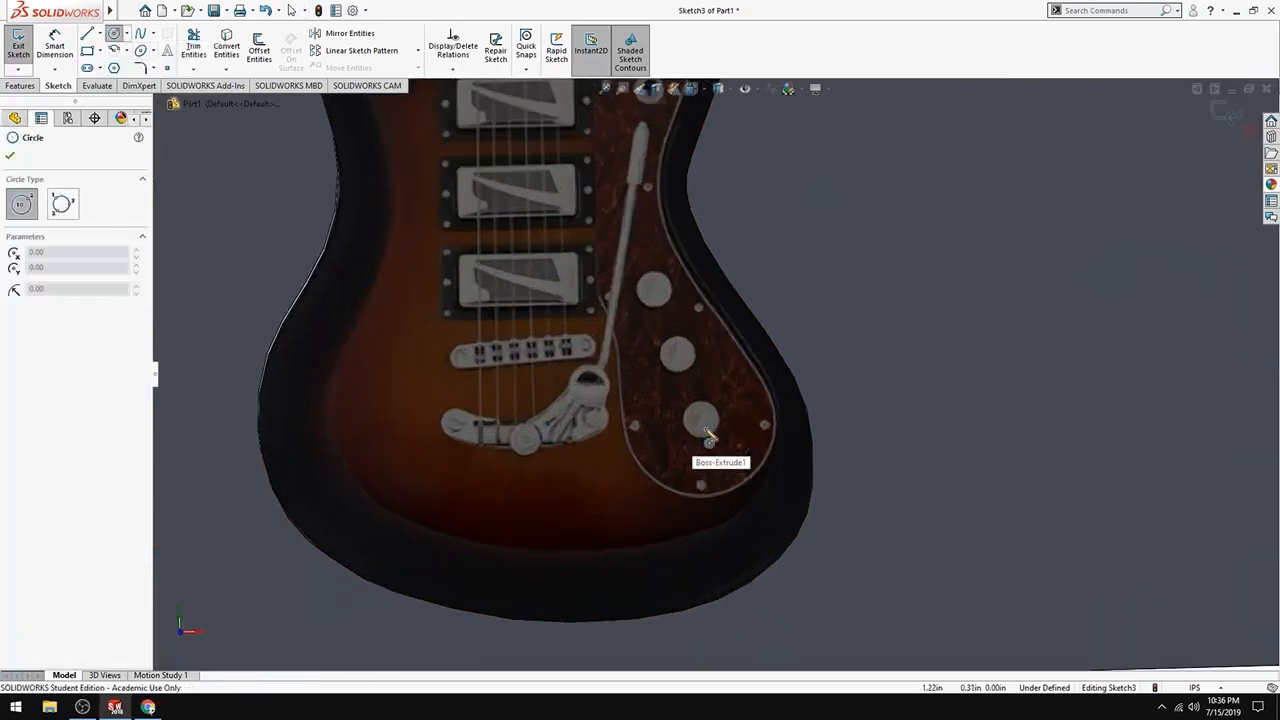
{"action": "scroll", "coordinate": [707, 436], "scroll_direction": "down", "scroll_amount": 2}
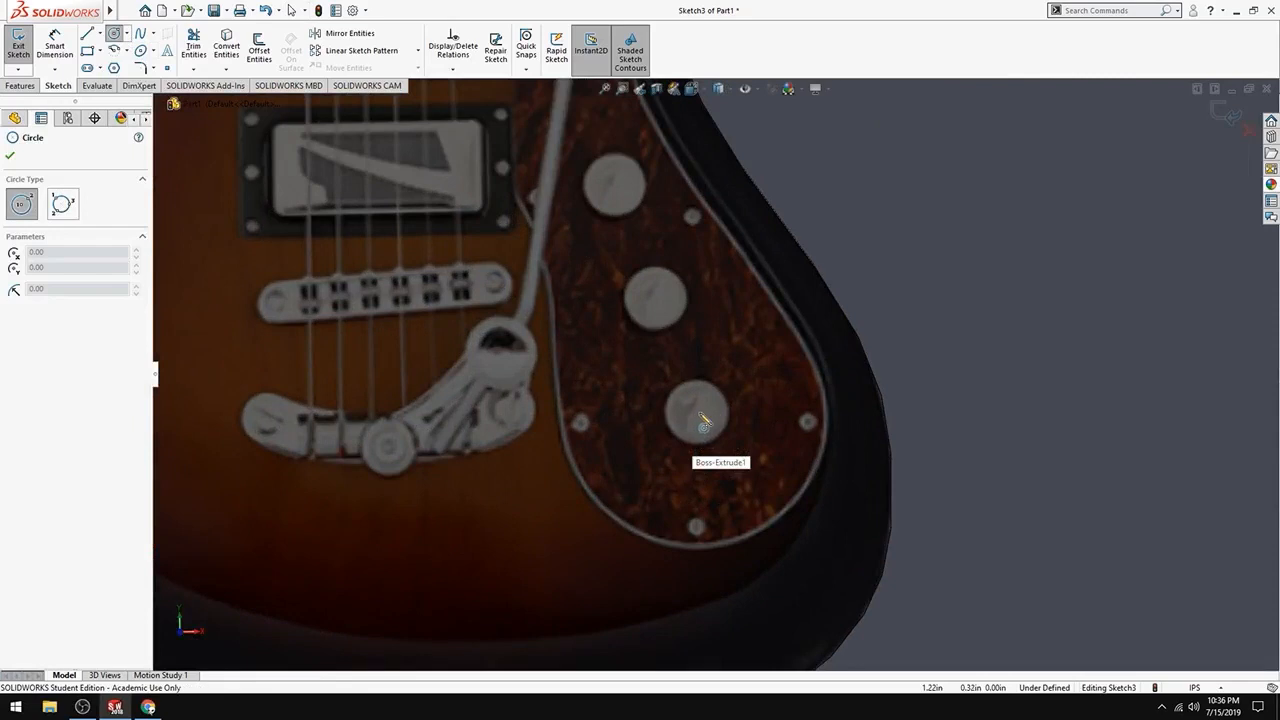
{"action": "left_click", "coordinate": [699, 414]}
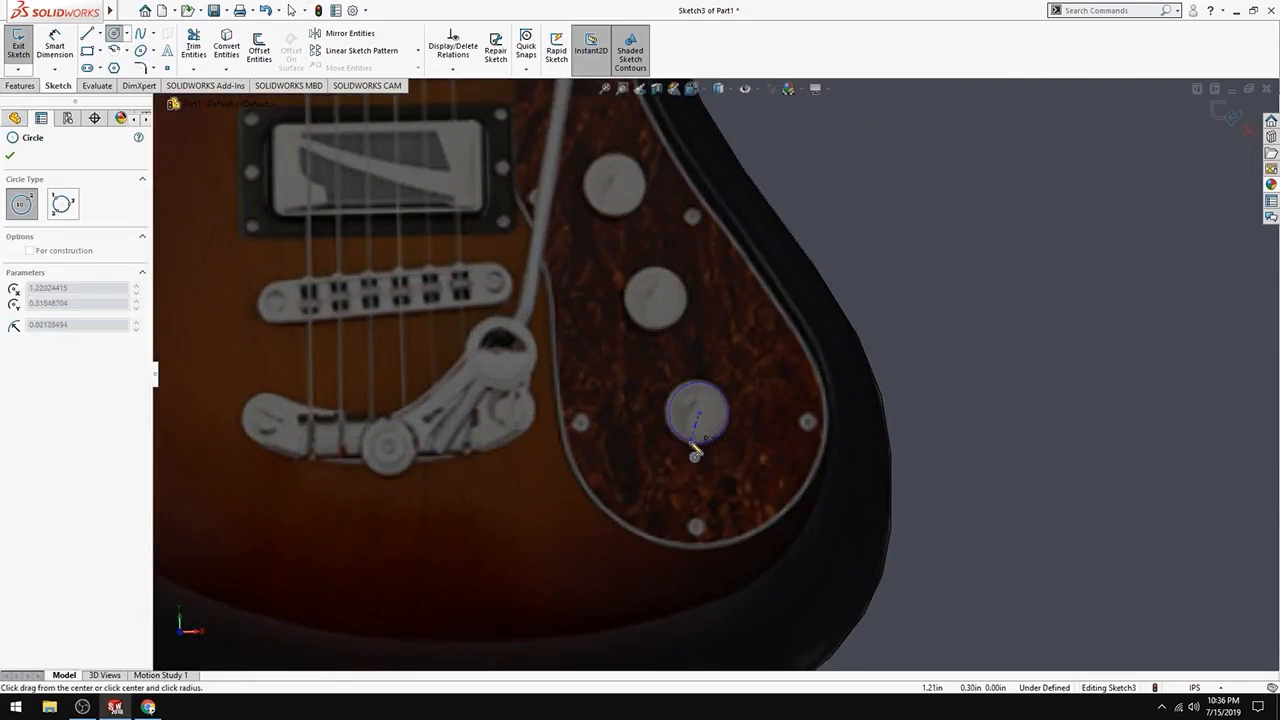
{"action": "left_click", "coordinate": [694, 447]}
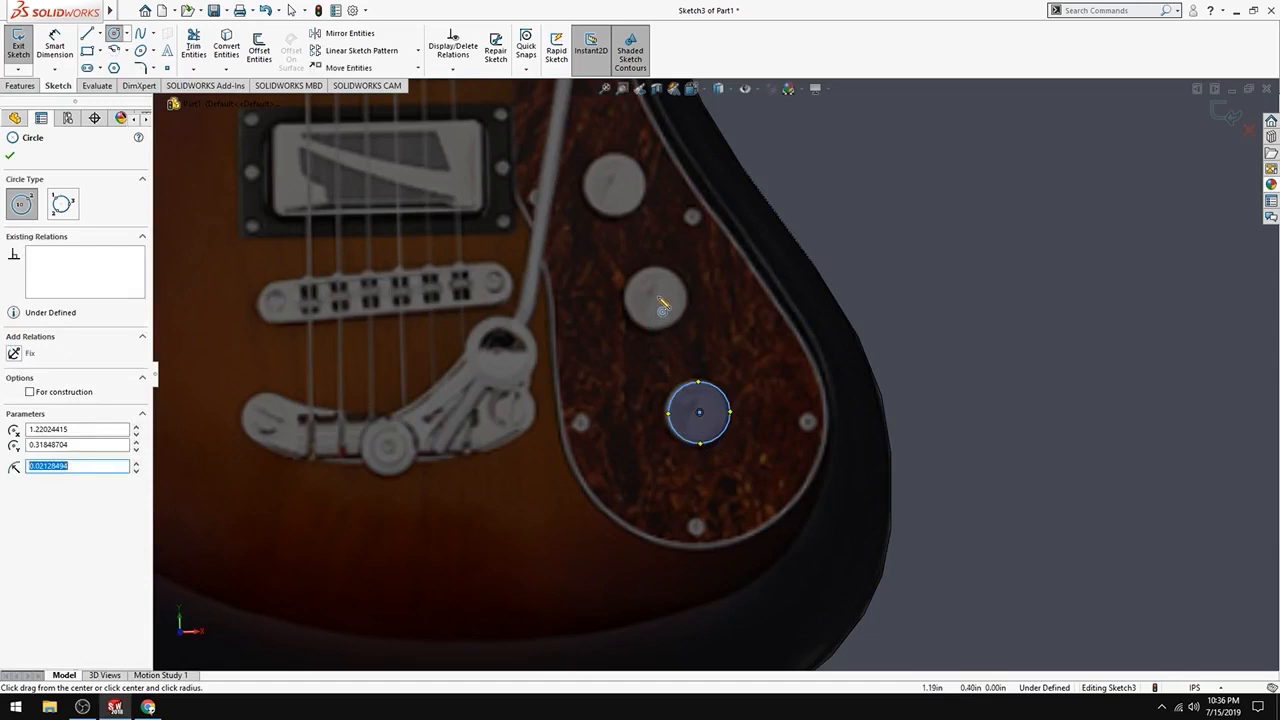
{"action": "left_click", "coordinate": [655, 297]}
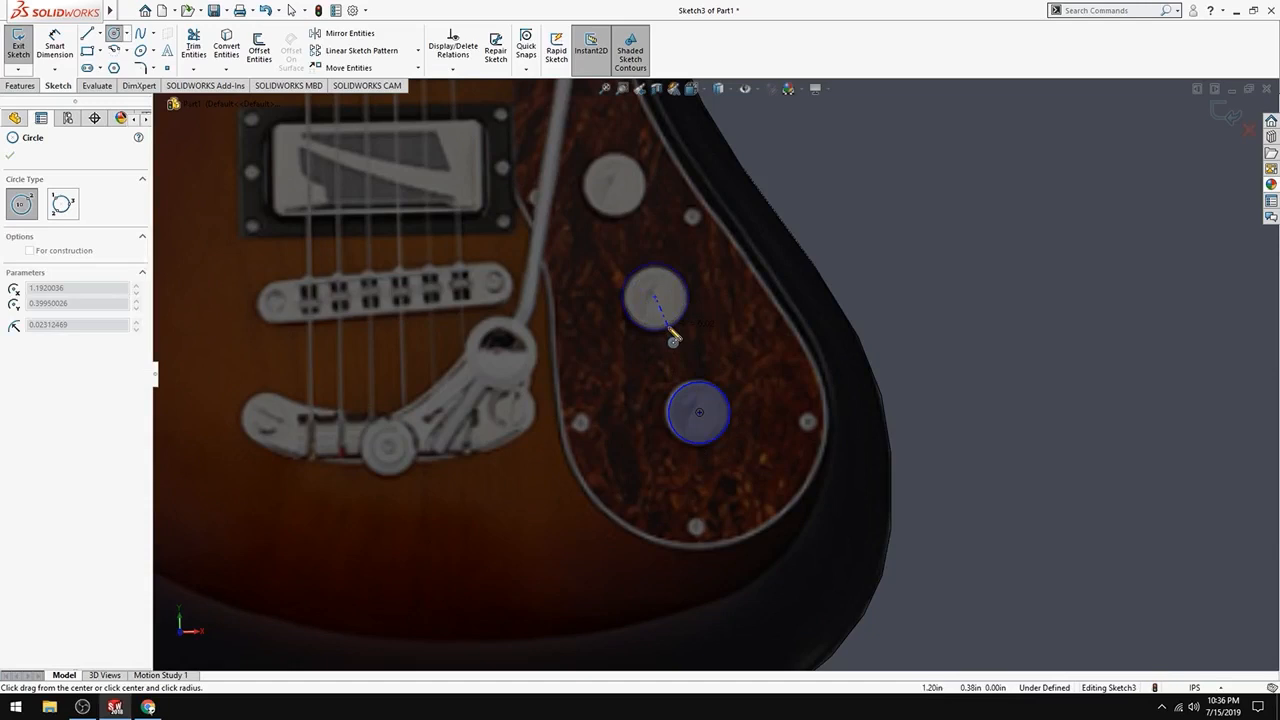
{"action": "left_click", "coordinate": [668, 329]}
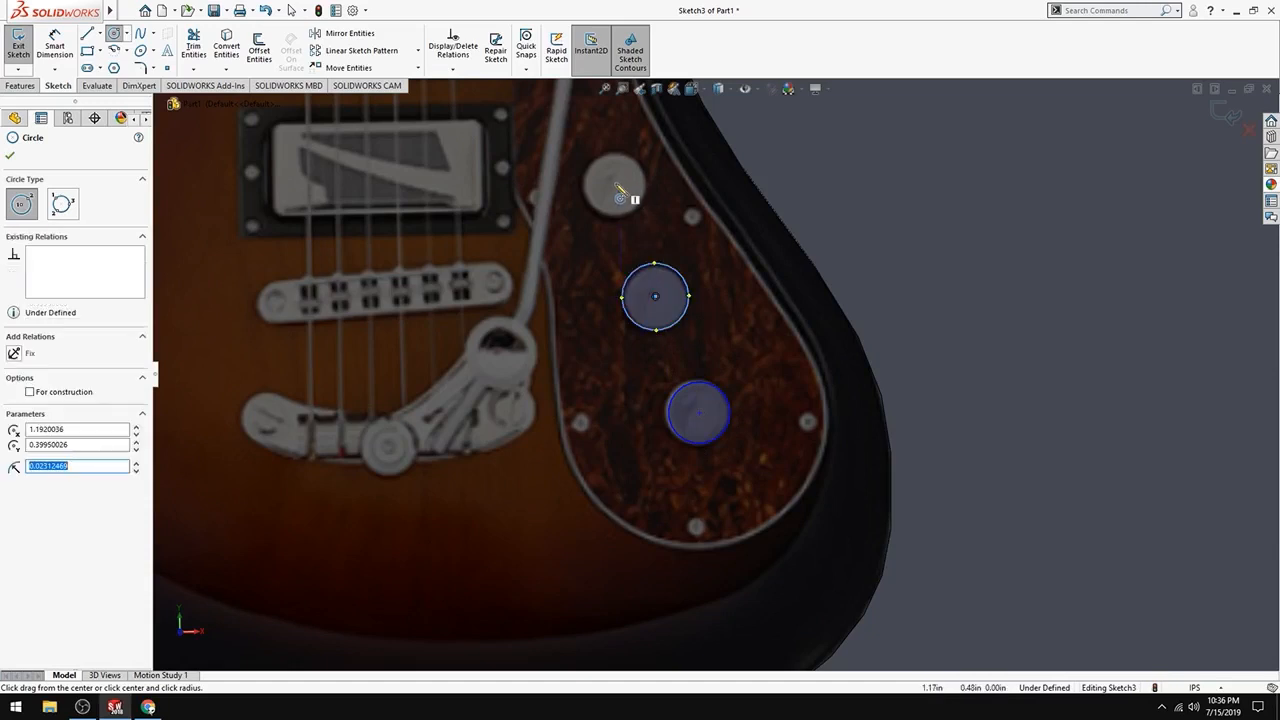
{"action": "left_click", "coordinate": [615, 184]}
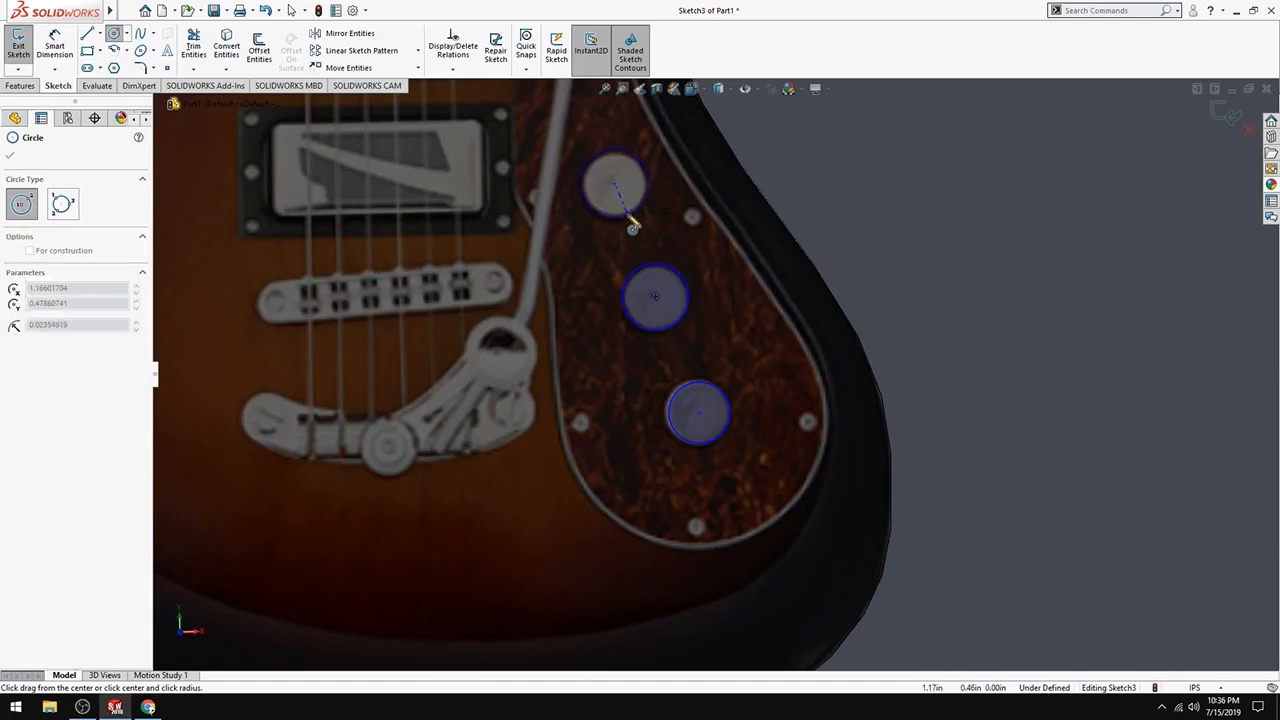
{"action": "left_click", "coordinate": [633, 224]}
Sketch a circle of about 0.017 in radius around the round switch near the pickguard's upper tip
{"action": "scroll", "coordinate": [720, 300], "scroll_direction": "up", "scroll_amount": 5}
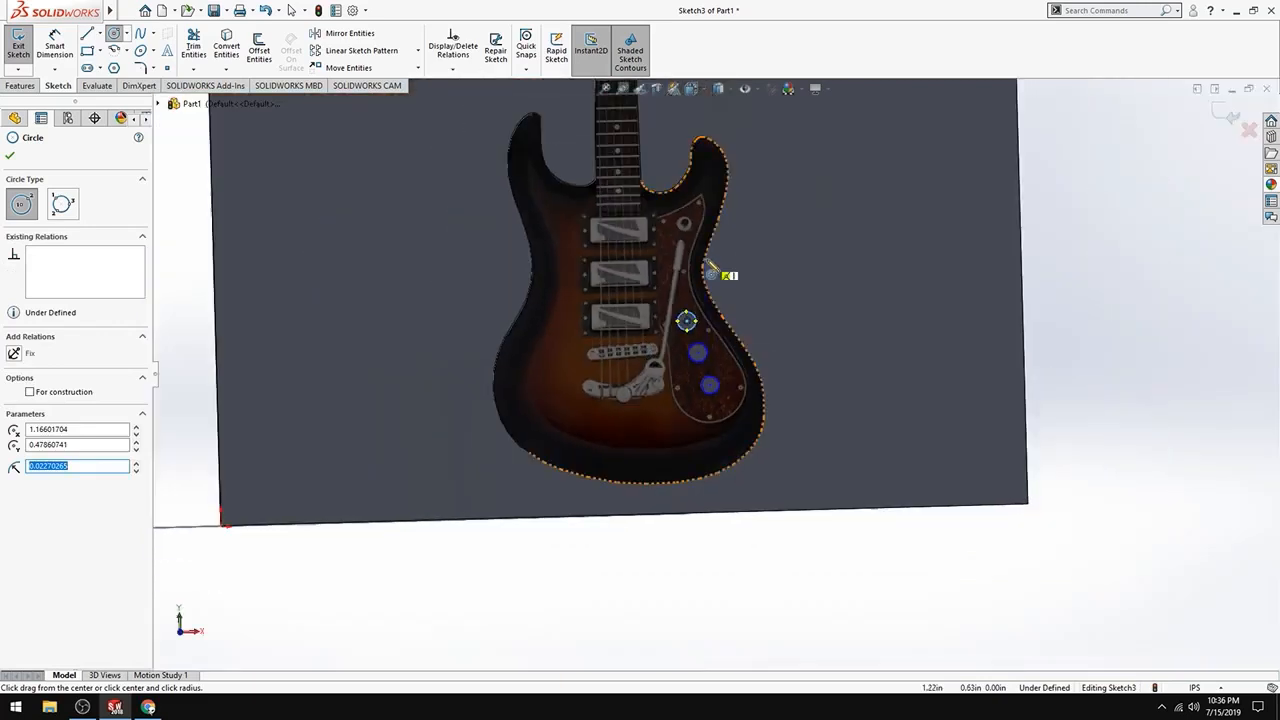
{"action": "scroll", "coordinate": [710, 268], "scroll_direction": "down", "scroll_amount": 5}
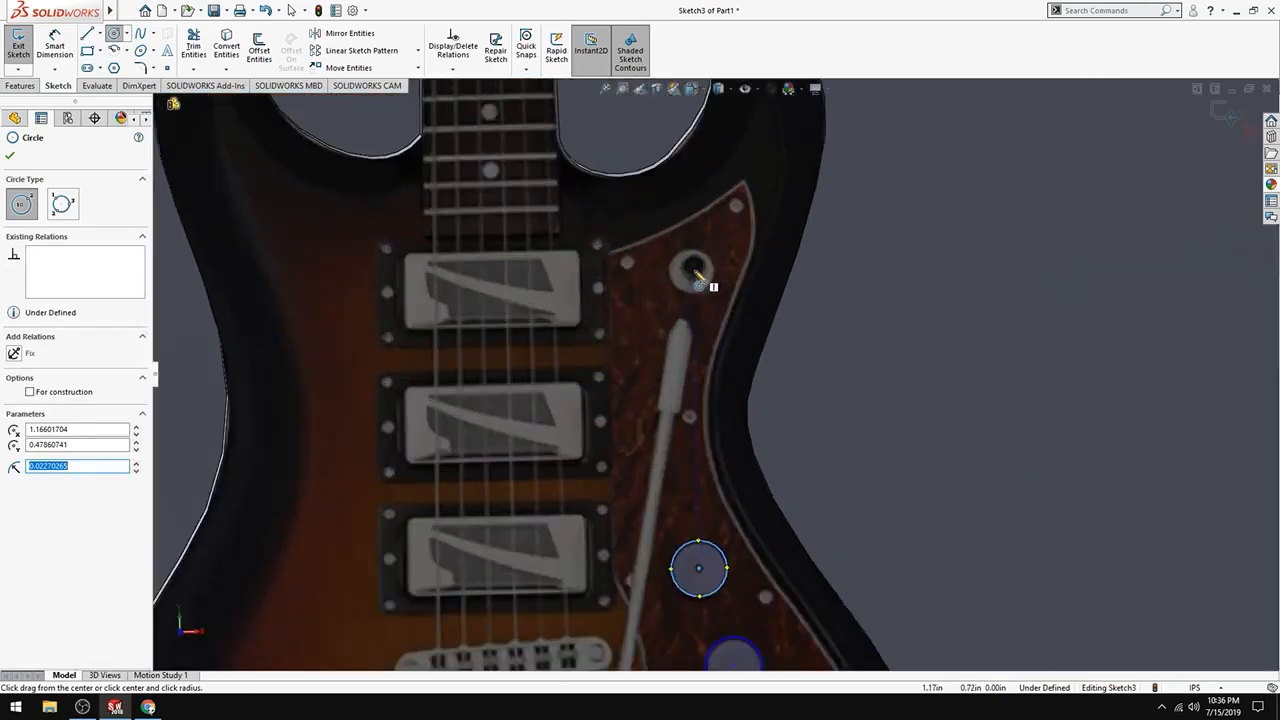
{"action": "left_click", "coordinate": [691, 269]}
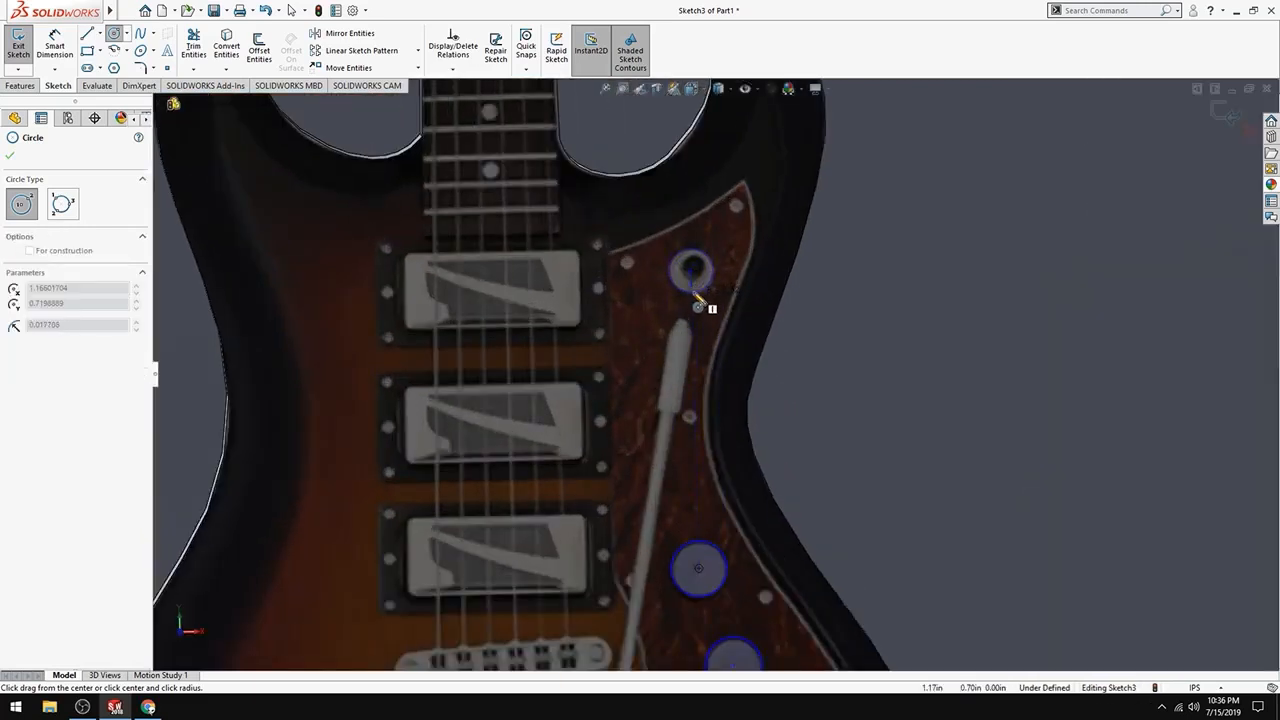
{"action": "left_click", "coordinate": [697, 300]}
Sketch circles of about 0.013 to 0.014 in radius over the three left-hand tuning posts on the headstock
{"action": "scroll", "coordinate": [694, 428], "scroll_direction": "up", "scroll_amount": 5}
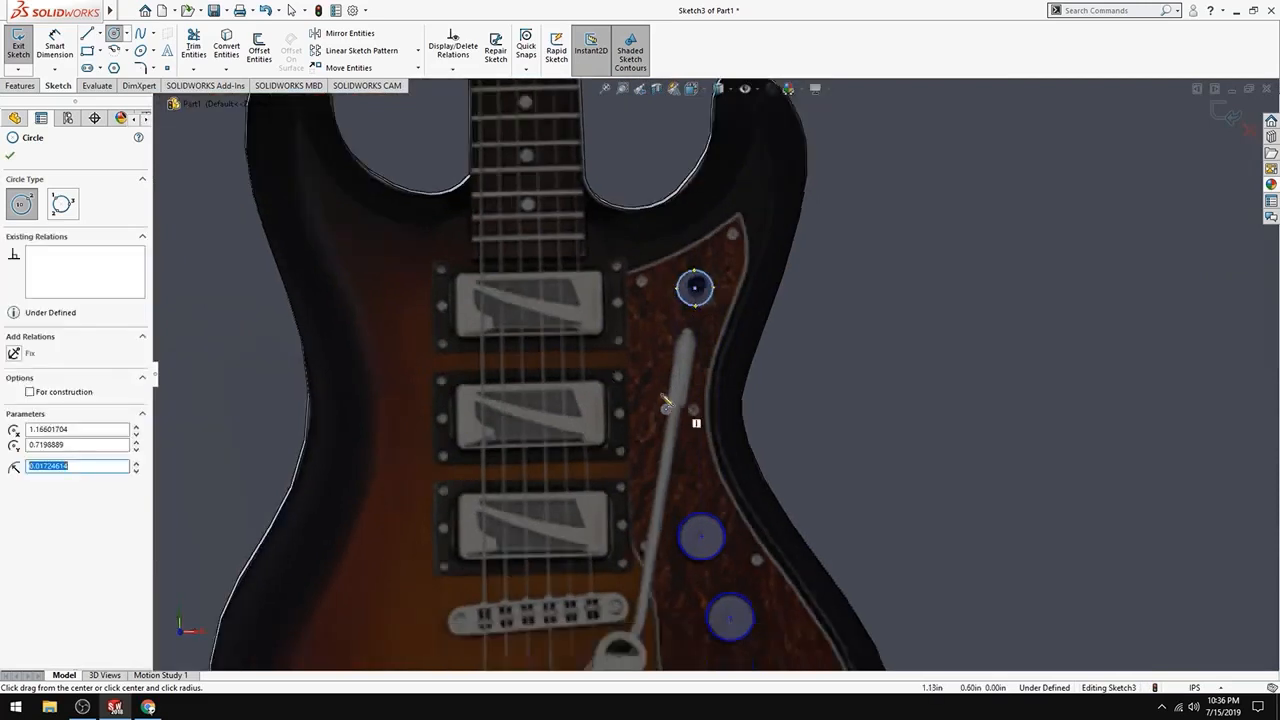
{"action": "scroll", "coordinate": [725, 300], "scroll_direction": "up", "scroll_amount": 3}
{"action": "scroll", "coordinate": [713, 268], "scroll_direction": "down", "scroll_amount": 6}
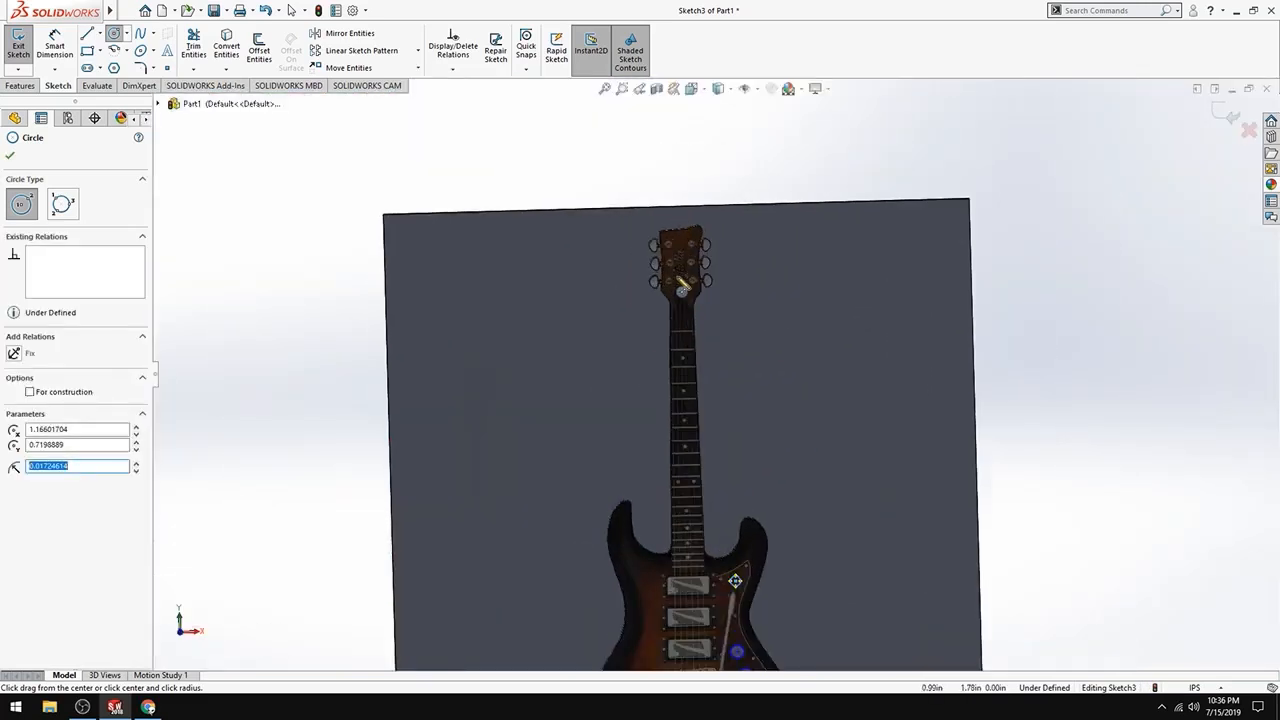
{"action": "scroll", "coordinate": [714, 266], "scroll_direction": "down", "scroll_amount": 4}
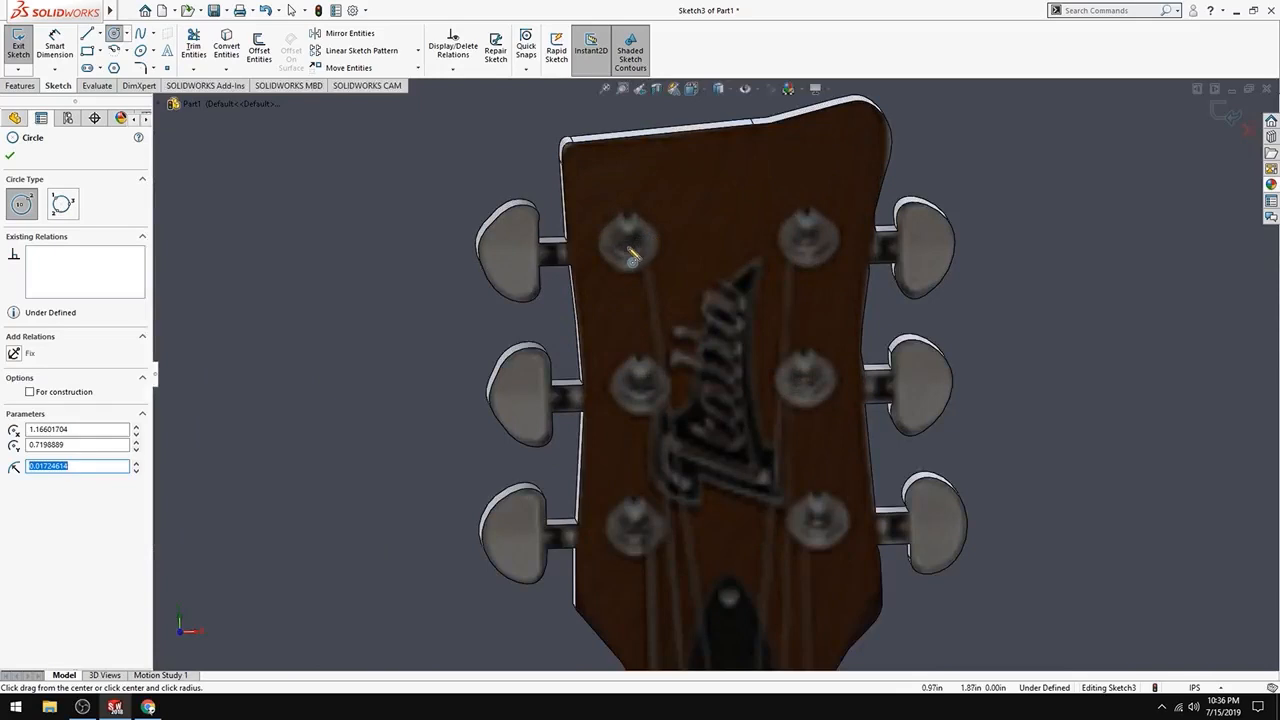
{"action": "left_click", "coordinate": [627, 243]}
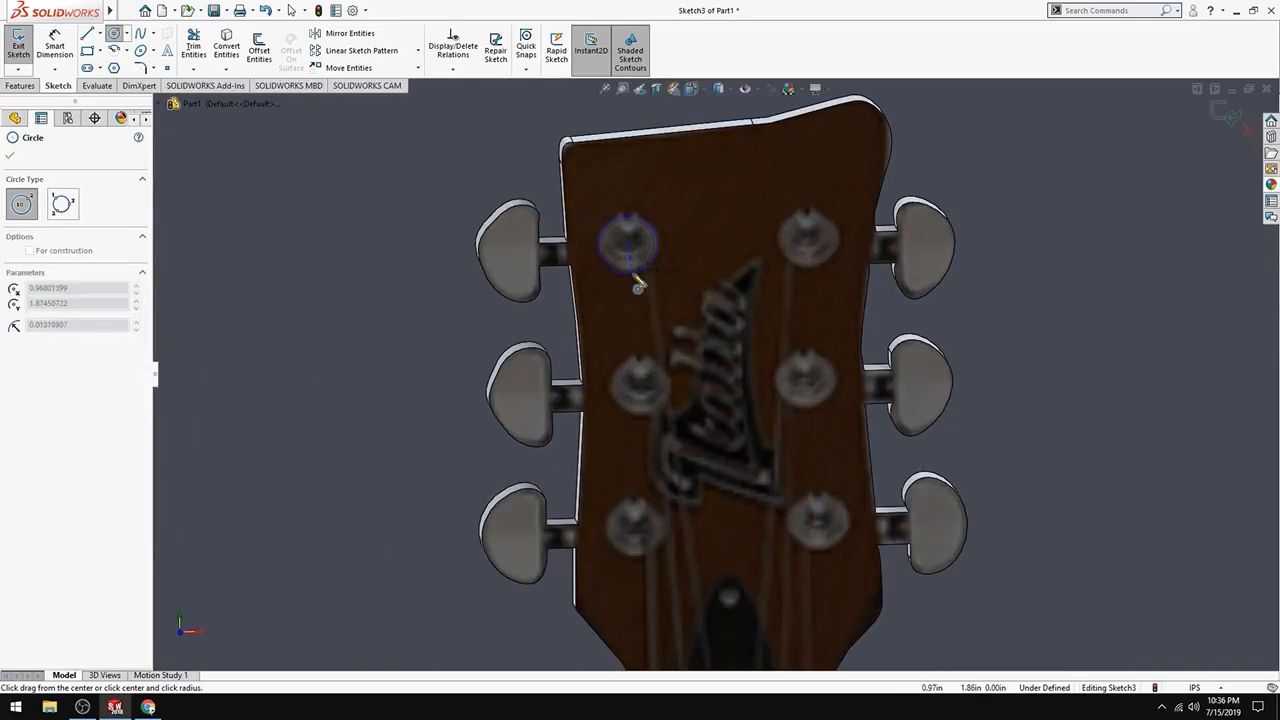
{"action": "left_click", "coordinate": [637, 286]}
{"action": "left_click", "coordinate": [640, 384]}
{"action": "left_click", "coordinate": [649, 416]}
{"action": "scroll", "coordinate": [660, 495], "scroll_direction": "up", "scroll_amount": 3}
{"action": "scroll", "coordinate": [666, 505], "scroll_direction": "down", "scroll_amount": 2}
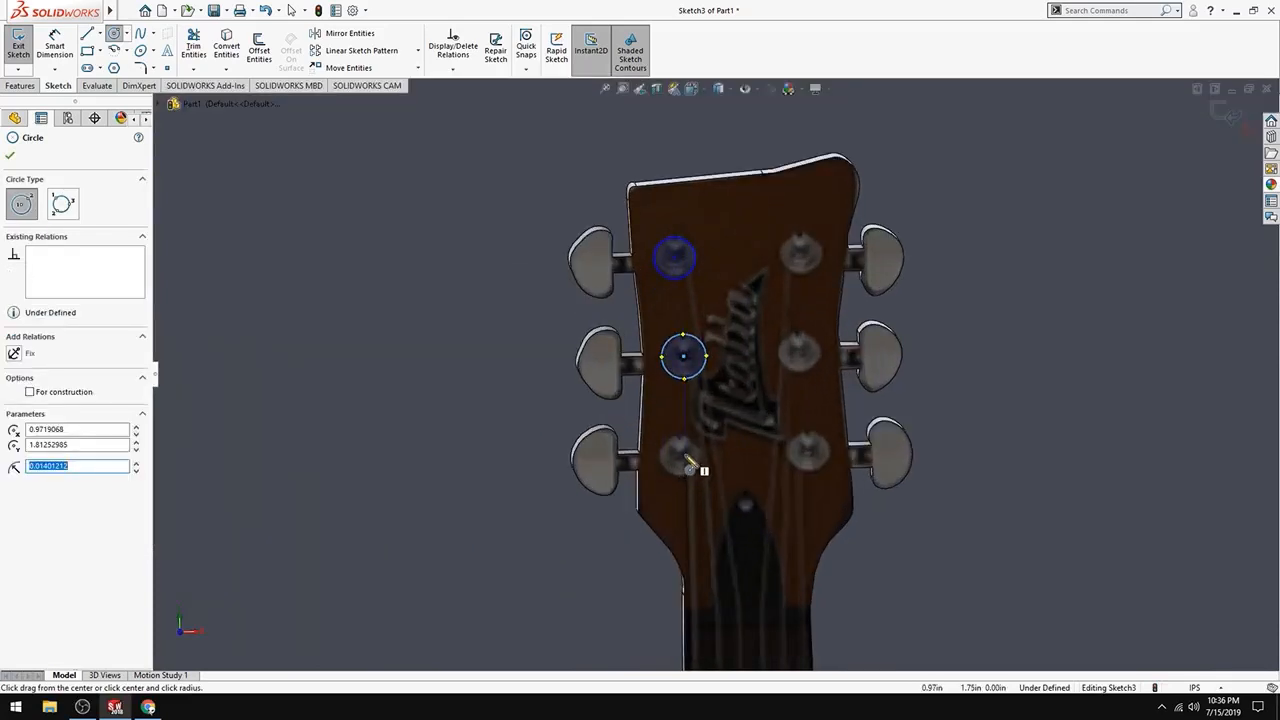
{"action": "left_click", "coordinate": [680, 456]}
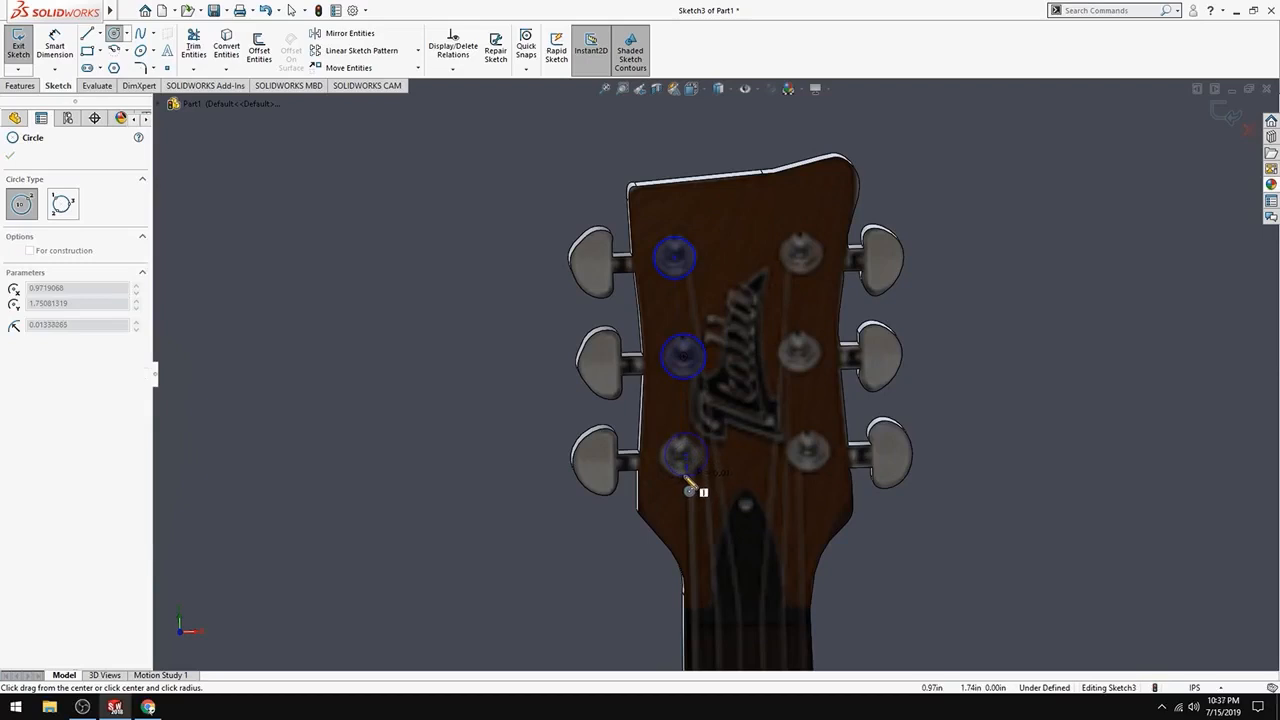
{"action": "left_click", "coordinate": [689, 490]}
Sketch circles of about 0.013 to 0.014 in radius over the three right-hand tuning posts on the headstock
{"action": "left_click", "coordinate": [810, 452]}
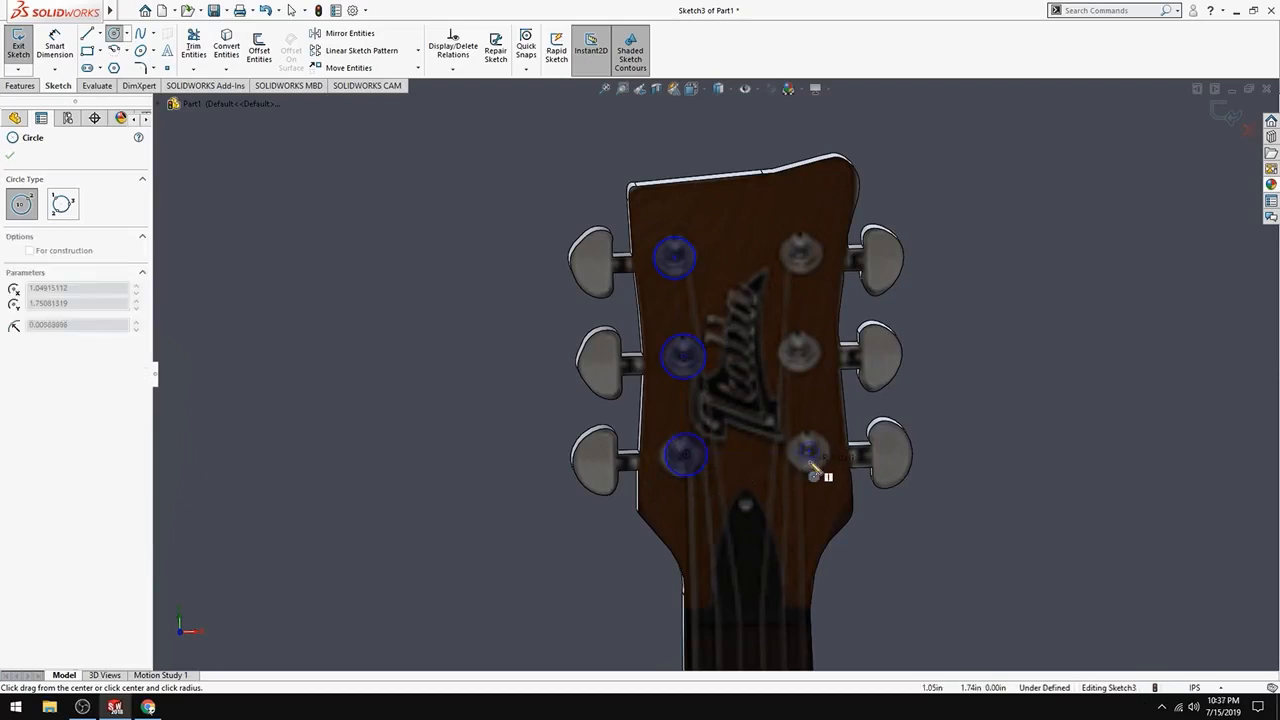
{"action": "left_click", "coordinate": [813, 473]}
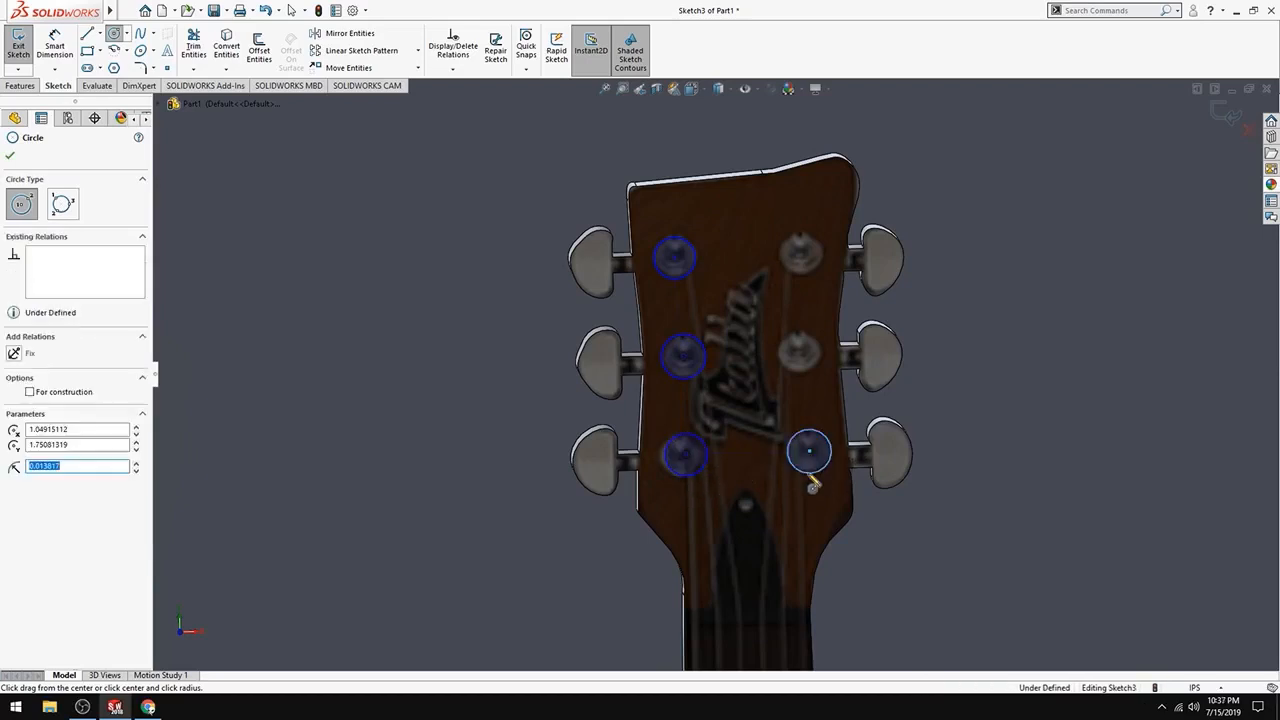
{"action": "left_click", "coordinate": [801, 352]}
{"action": "left_click", "coordinate": [805, 331]}
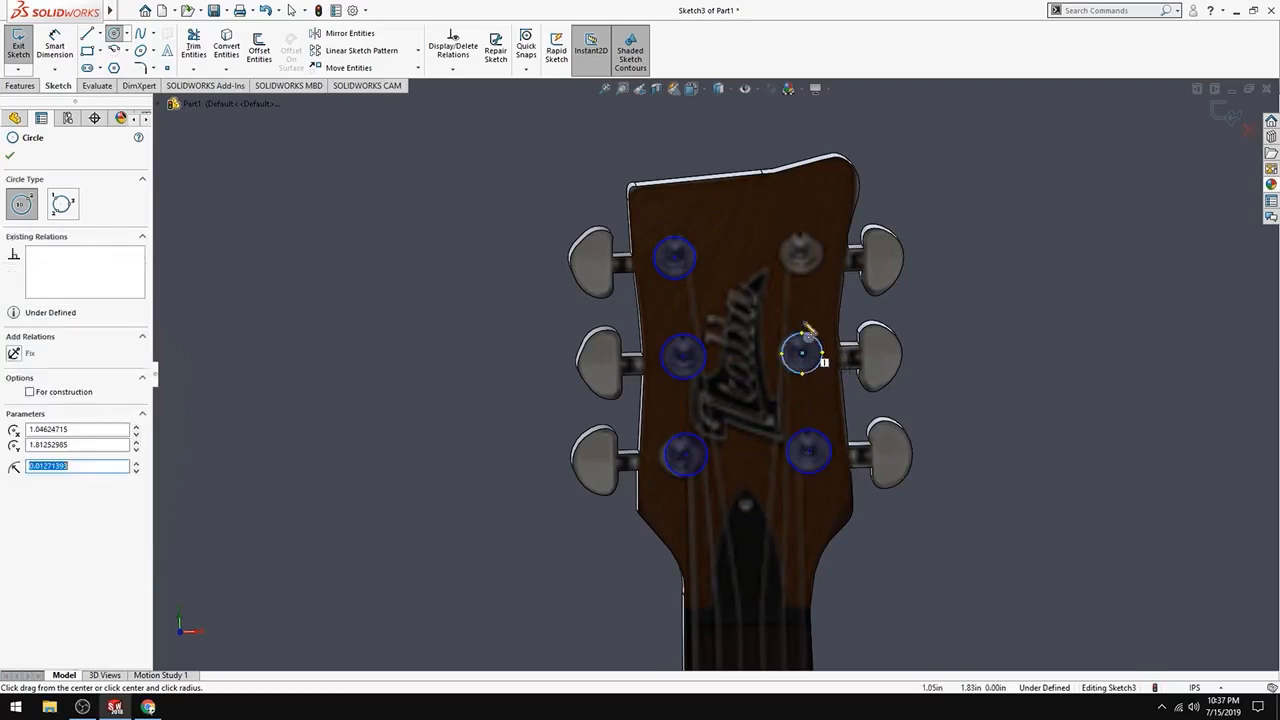
{"action": "left_click", "coordinate": [801, 254]}
{"action": "left_click", "coordinate": [816, 287]}
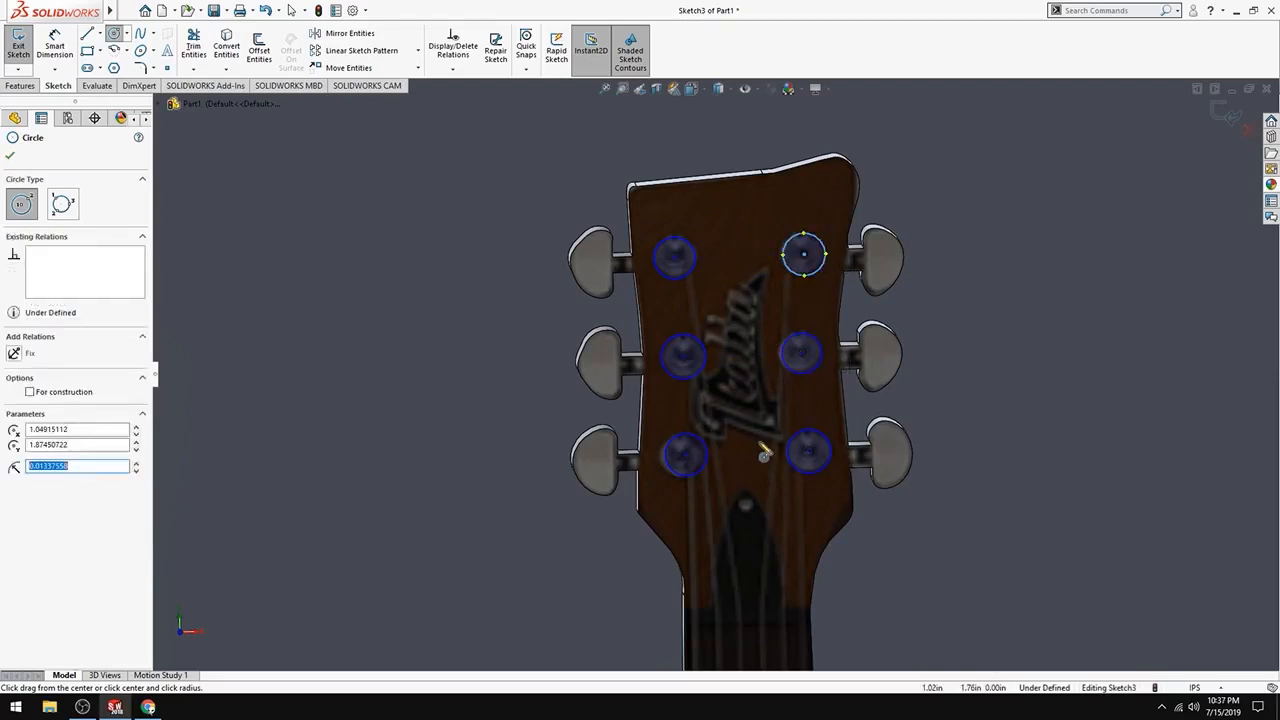
Draw a corner rectangle of about 0.14 x 0.06 in over each of the three pickups on the guitar body
{"action": "scroll", "coordinate": [790, 270], "scroll_direction": "up", "scroll_amount": 8}
{"action": "scroll", "coordinate": [776, 532], "scroll_direction": "down", "scroll_amount": 5}
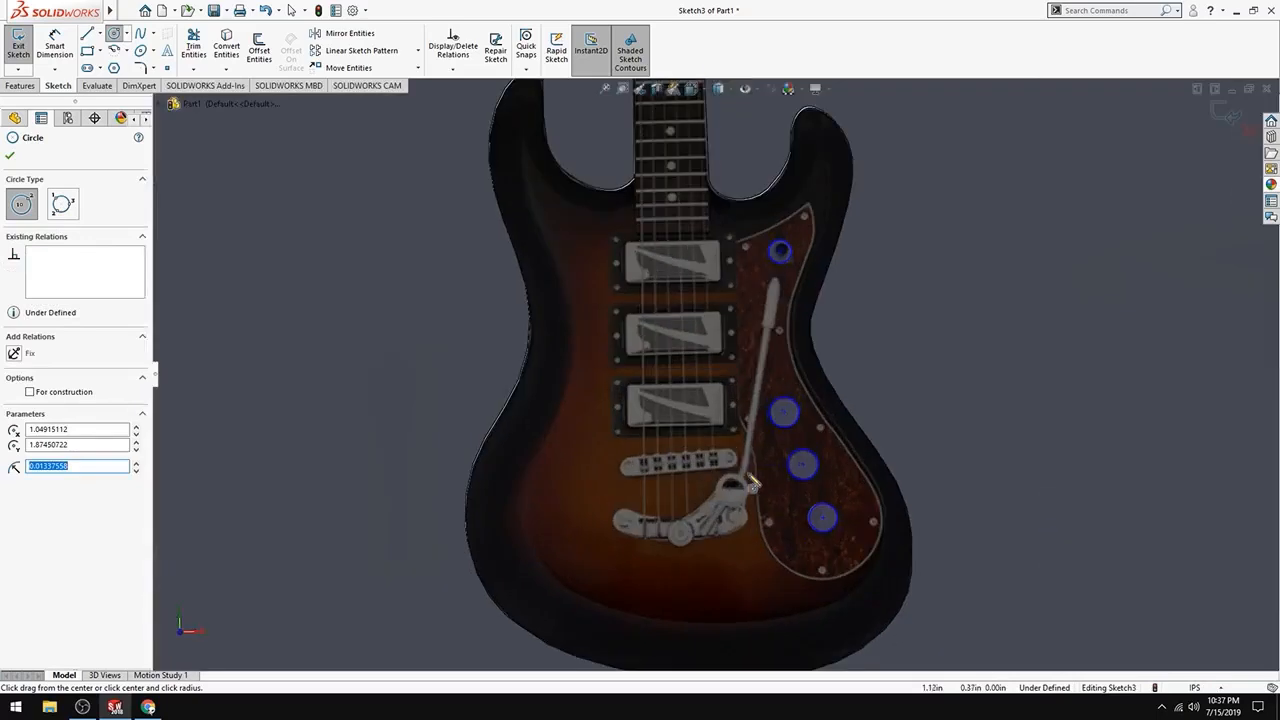
{"action": "left_click", "coordinate": [88, 50]}
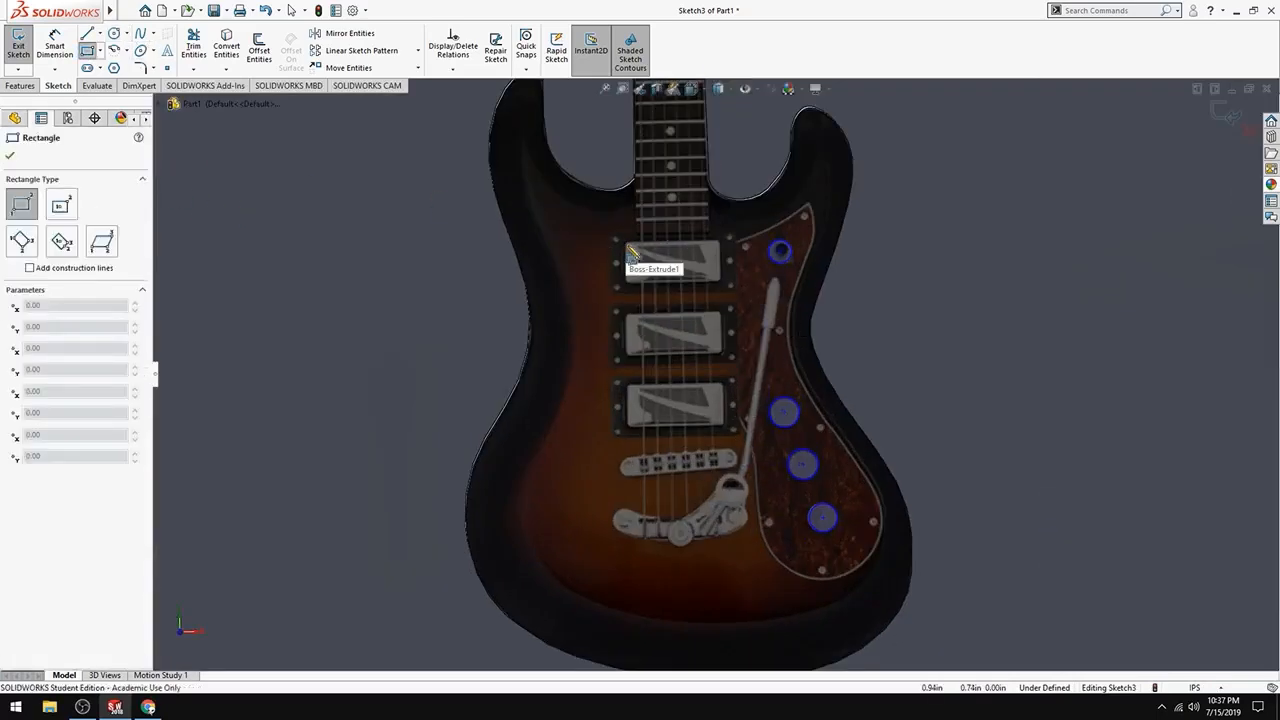
{"action": "left_click", "coordinate": [628, 245]}
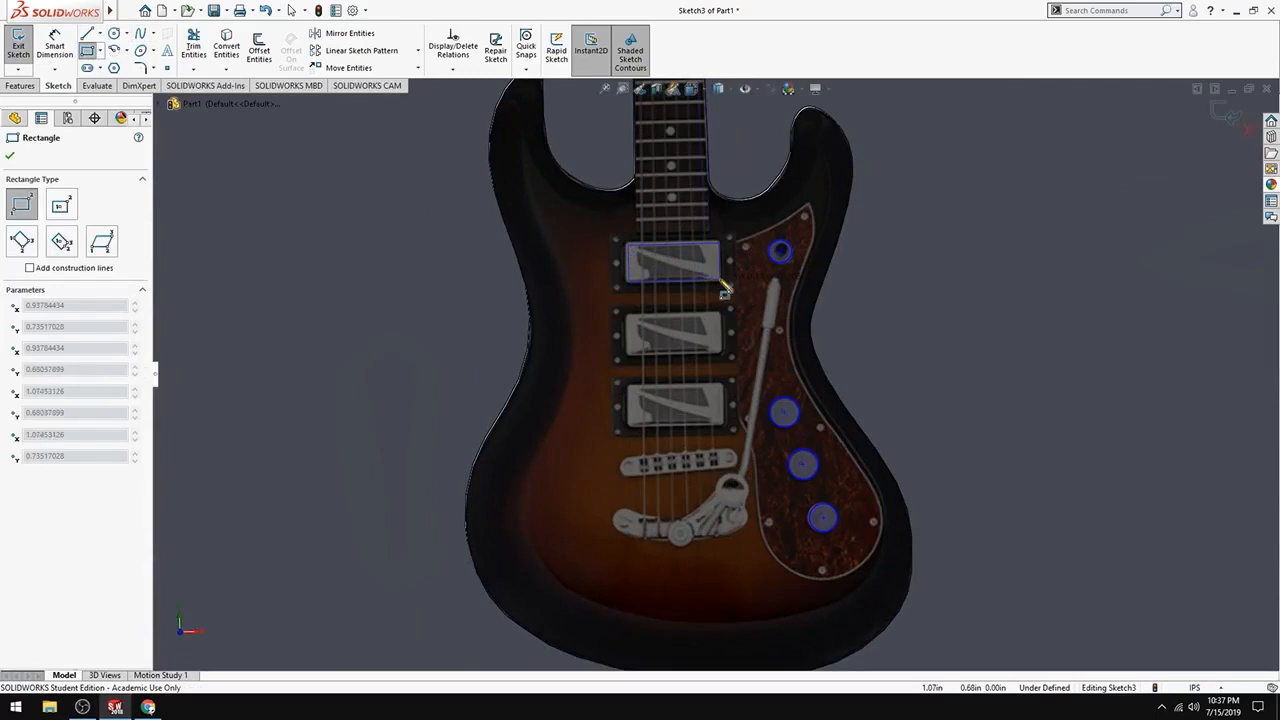
{"action": "left_click", "coordinate": [721, 283]}
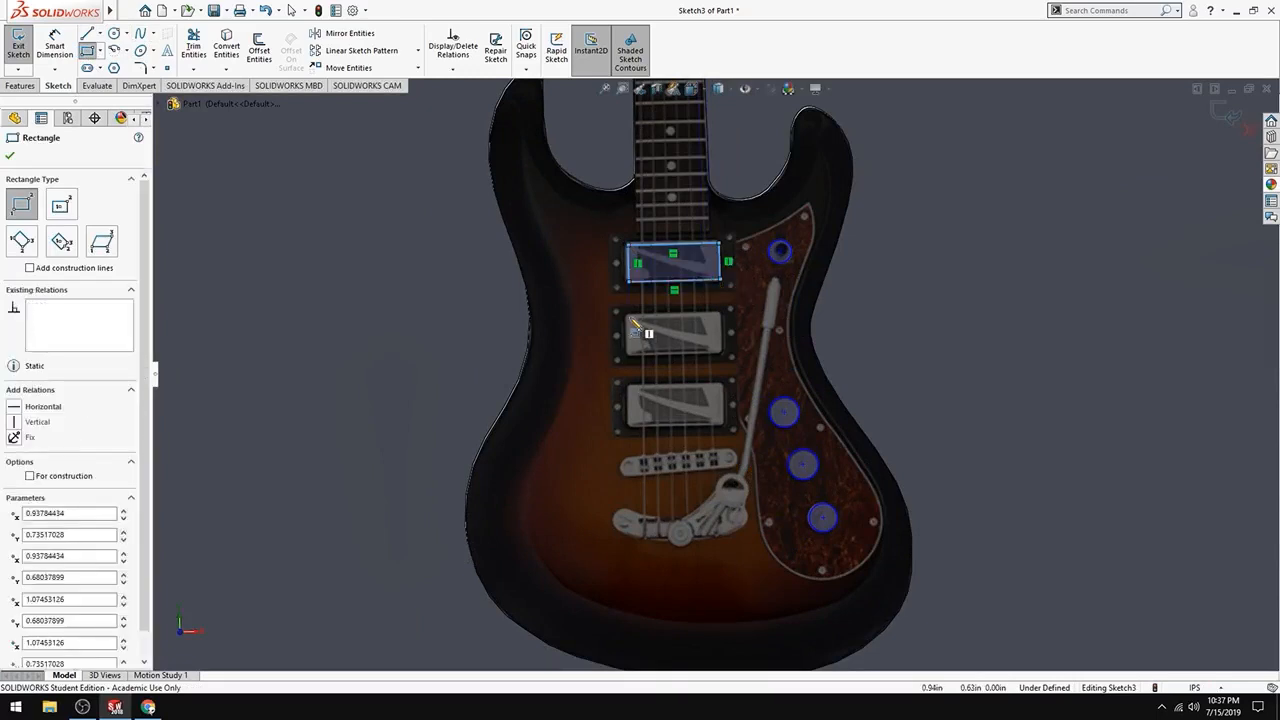
{"action": "left_click", "coordinate": [628, 316]}
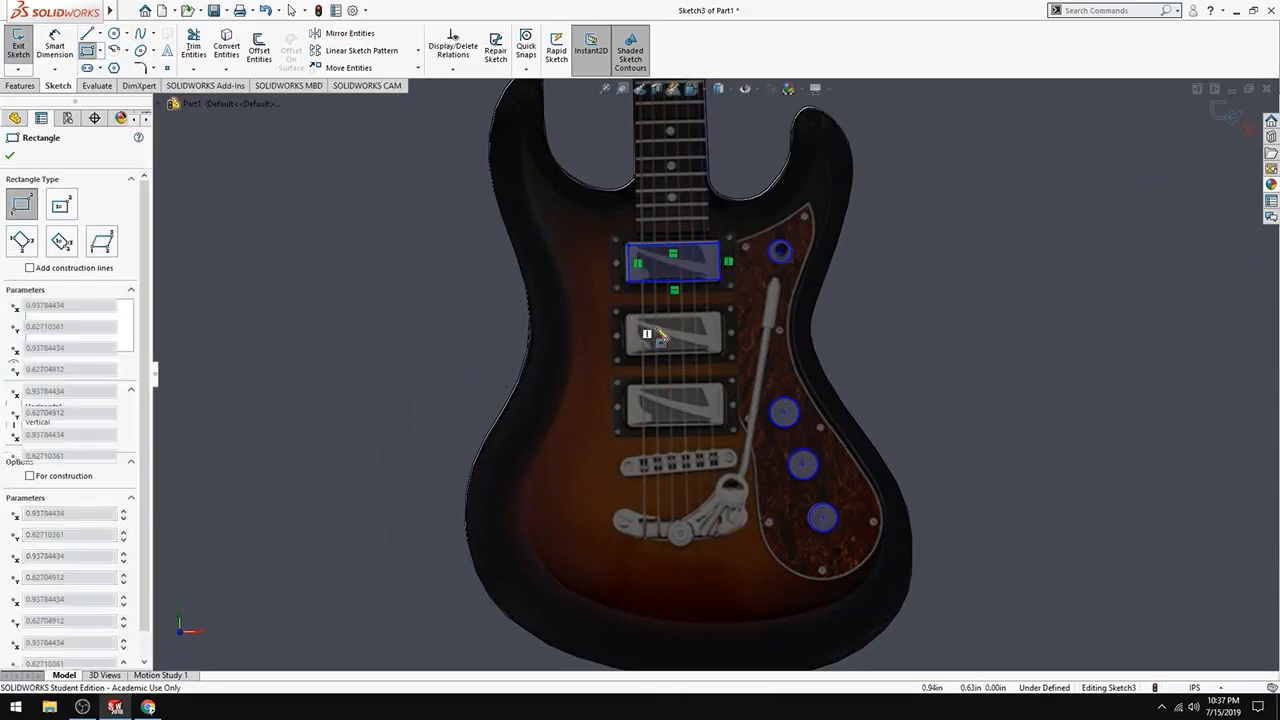
{"action": "left_click", "coordinate": [722, 354]}
{"action": "left_click", "coordinate": [630, 389]}
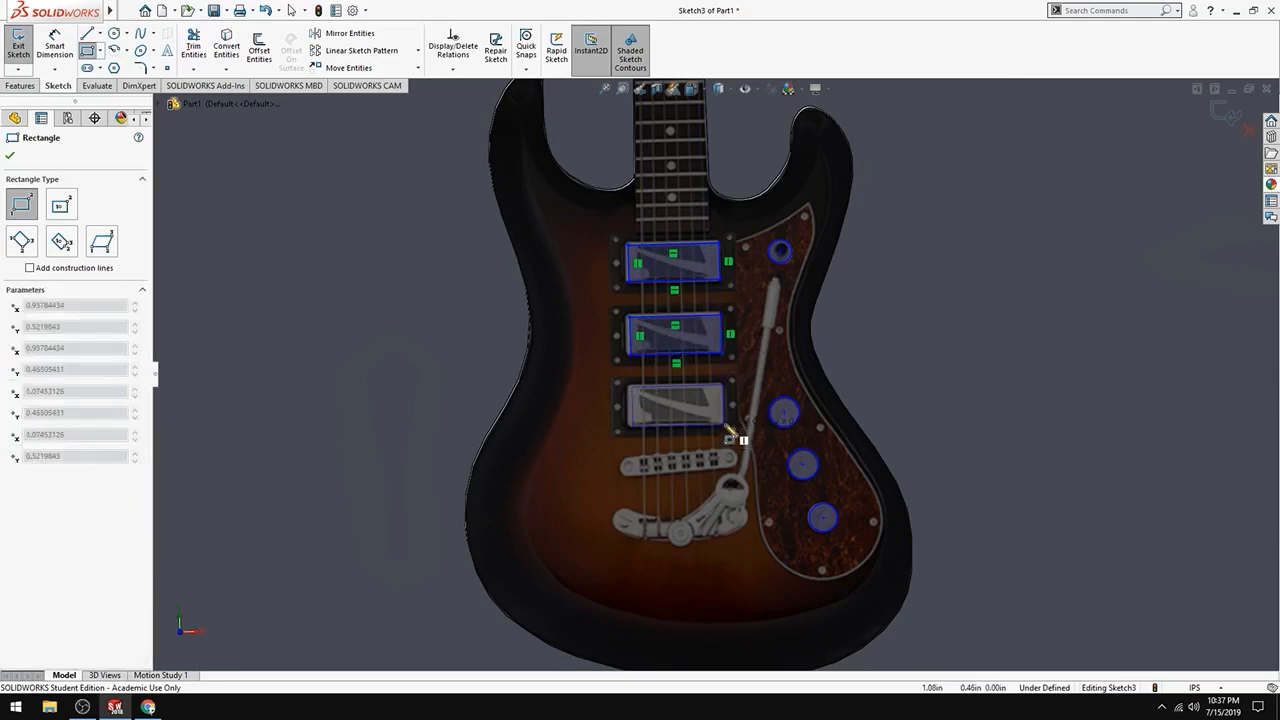
{"action": "left_click", "coordinate": [724, 426]}
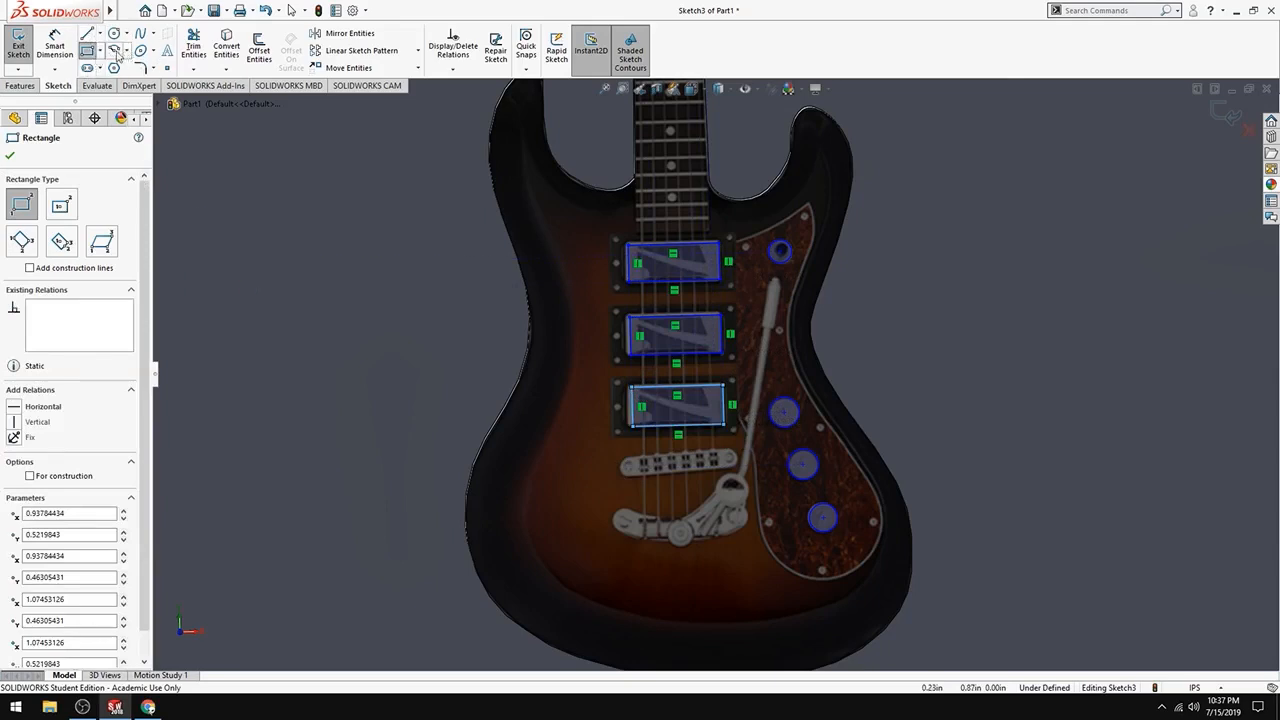
{"action": "left_click", "coordinate": [88, 68]}
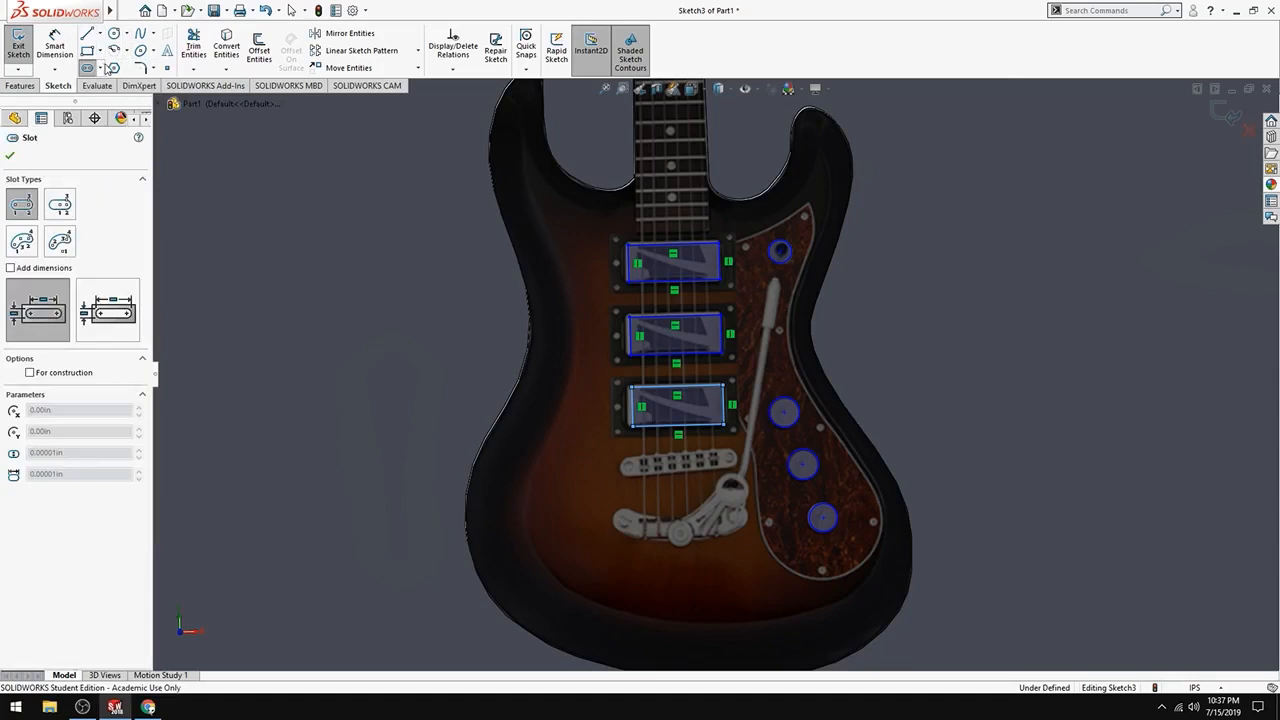
{"action": "left_click", "coordinate": [100, 68]}
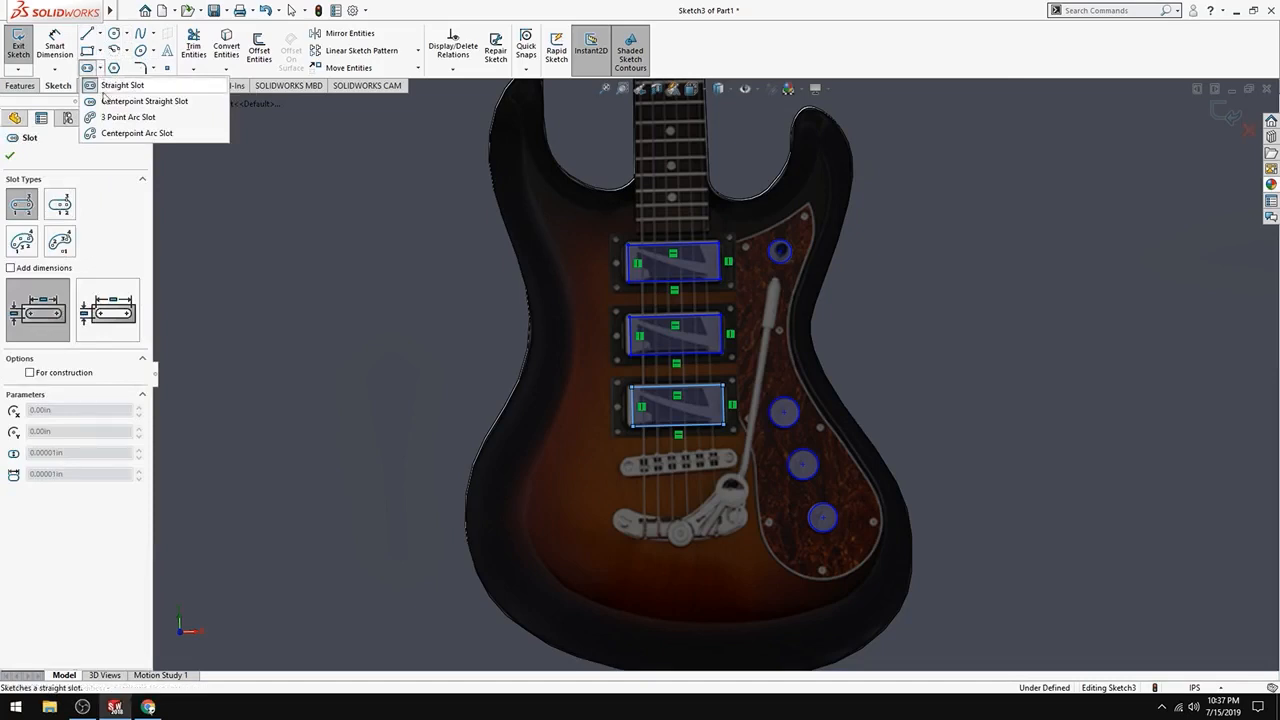
{"action": "key", "text": "Escape"}
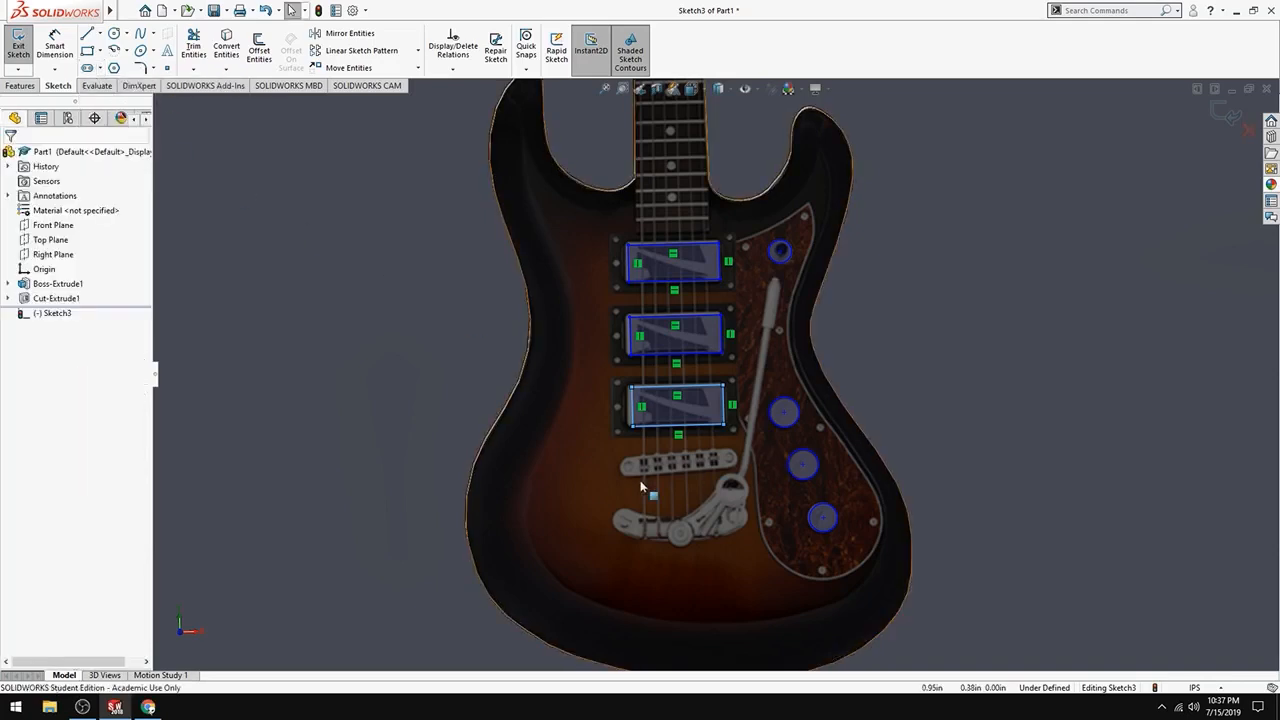
Sketch a slightly tilted straight slot over the bridge, about 0.137 in between centres and 0.032 in wide
{"action": "left_click", "coordinate": [87, 68]}
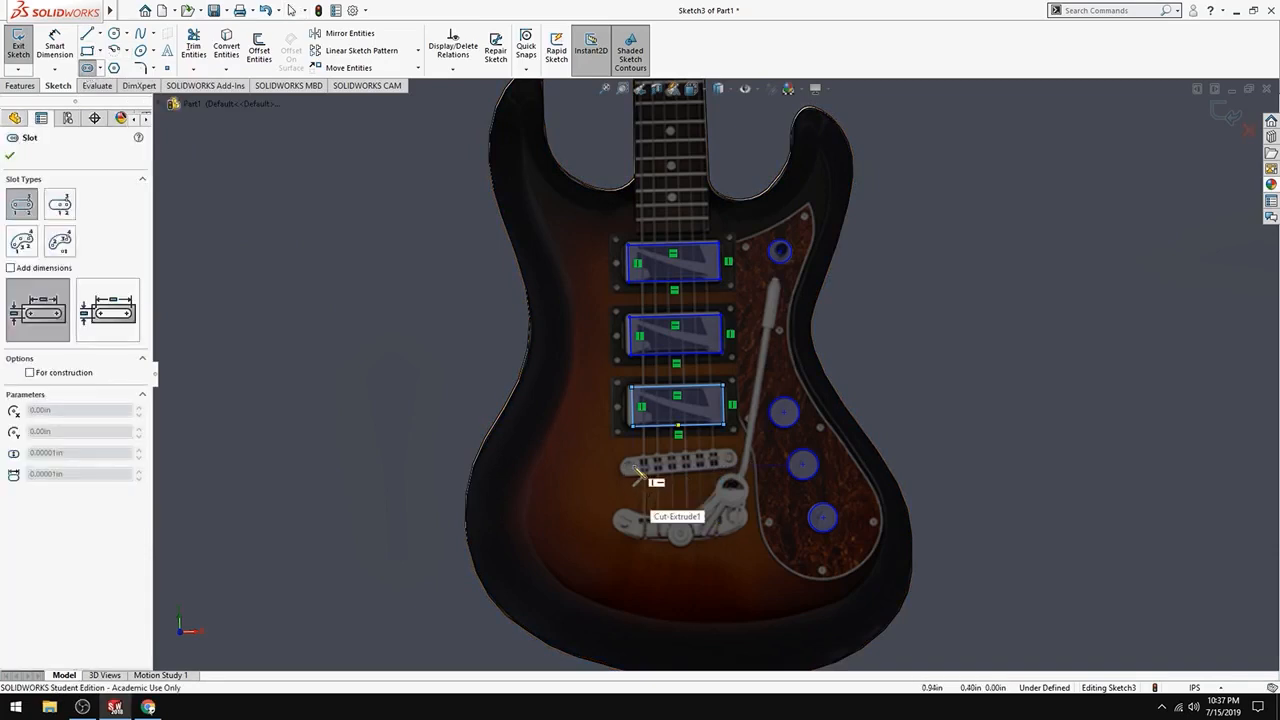
{"action": "left_click", "coordinate": [725, 460]}
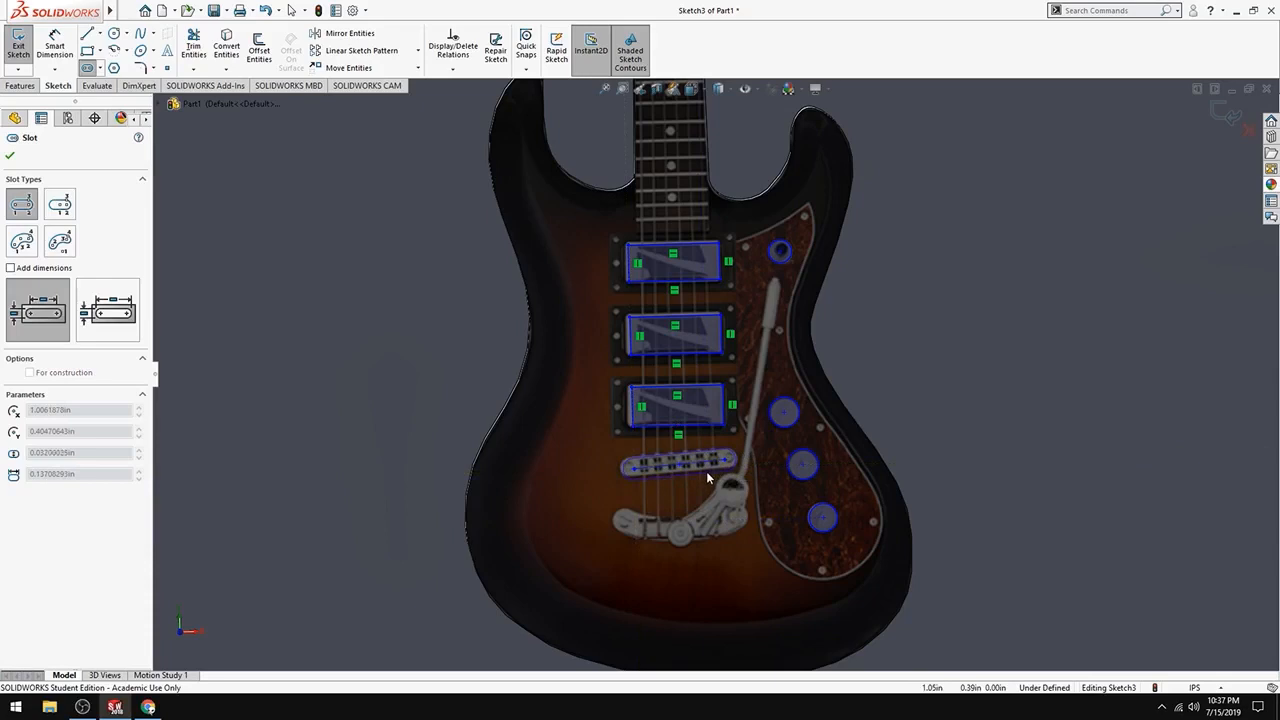
{"action": "left_click", "coordinate": [706, 471]}
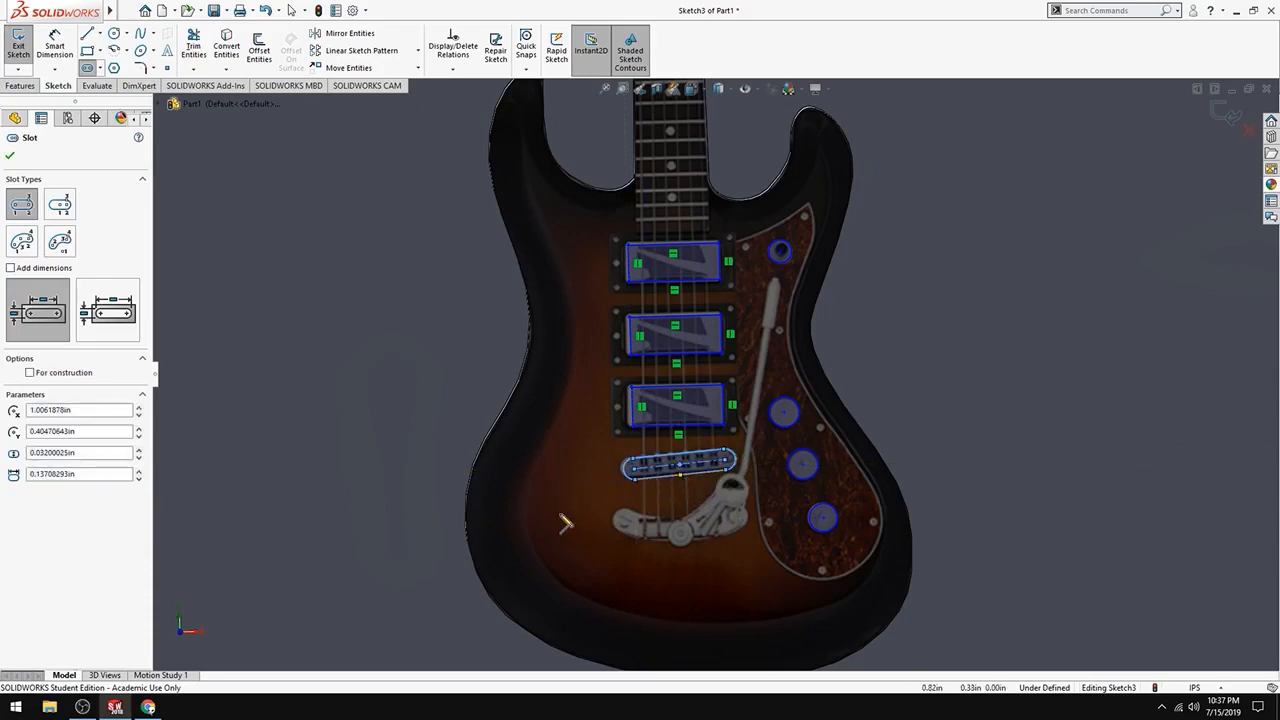
Sketch a spline around the tailpiece's left end and along its lower edge, just past the central round knob
{"action": "scroll", "coordinate": [757, 490], "scroll_direction": "up", "scroll_amount": 3}
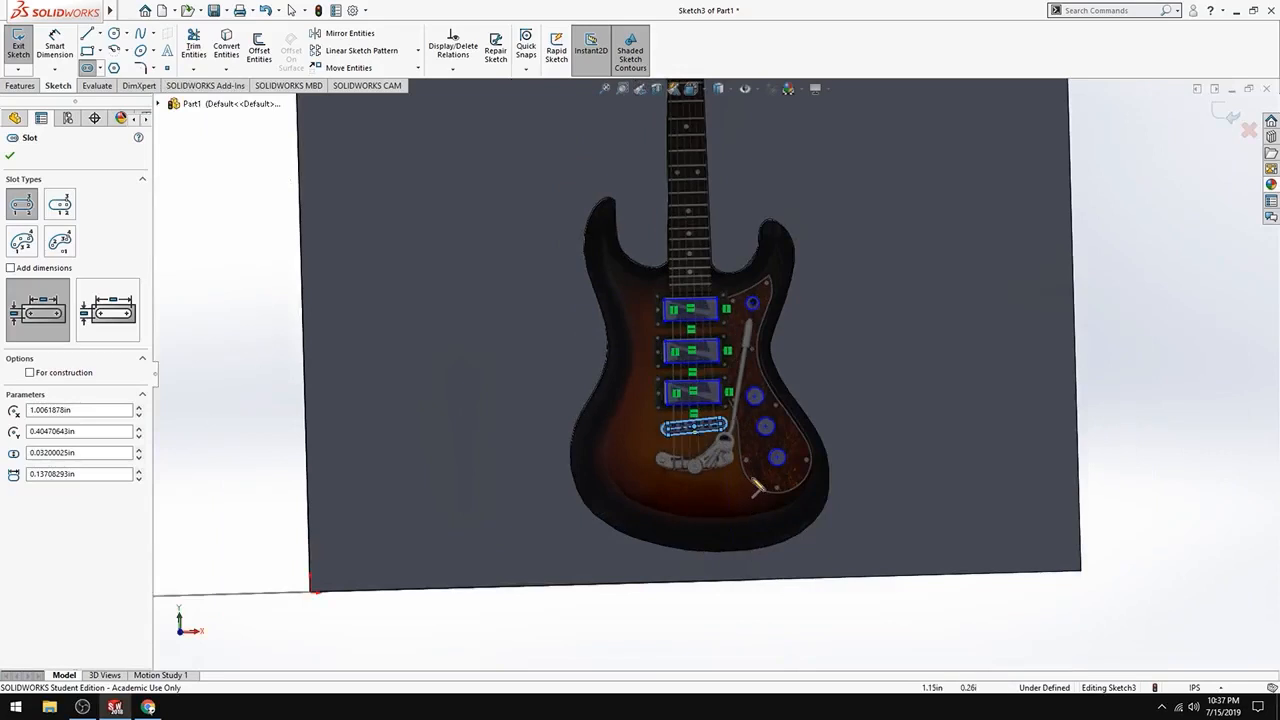
{"action": "scroll", "coordinate": [758, 476], "scroll_direction": "down", "scroll_amount": 2}
{"action": "mouse_move", "coordinate": [113, 6]}
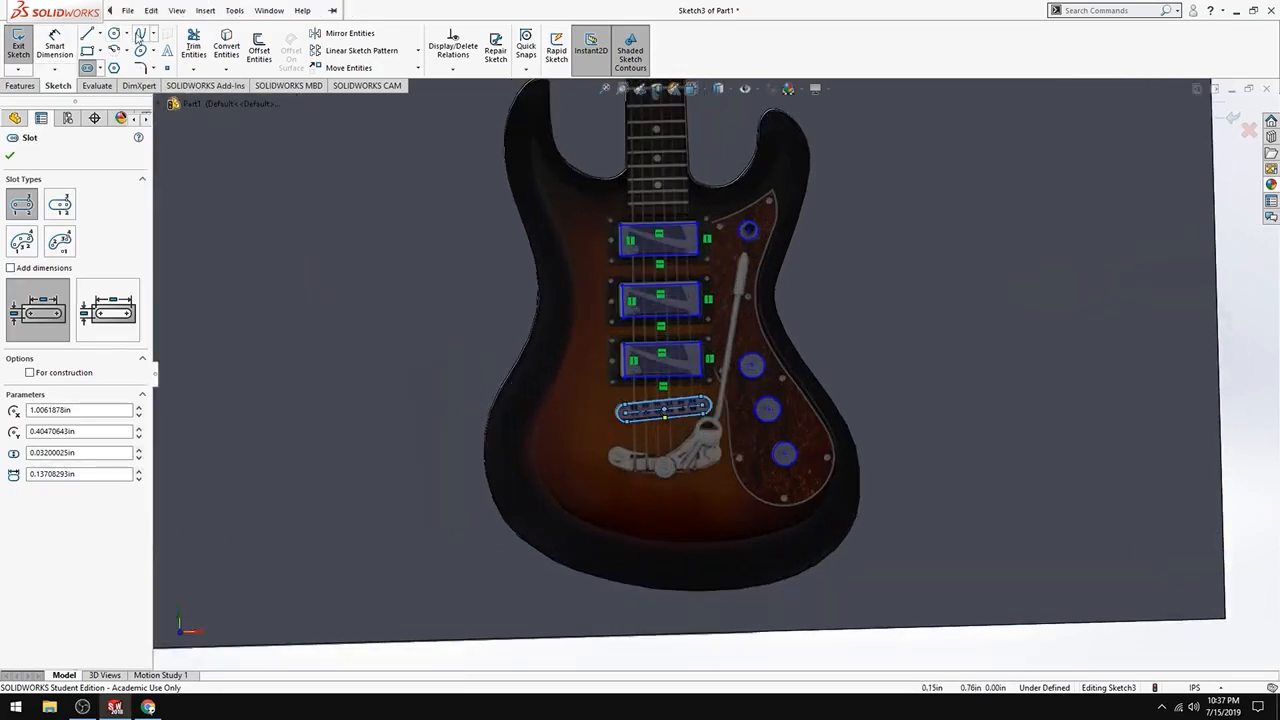
{"action": "left_click", "coordinate": [140, 33]}
{"action": "scroll", "coordinate": [710, 452], "scroll_direction": "down", "scroll_amount": 2}
{"action": "scroll", "coordinate": [714, 456], "scroll_direction": "down", "scroll_amount": 2}
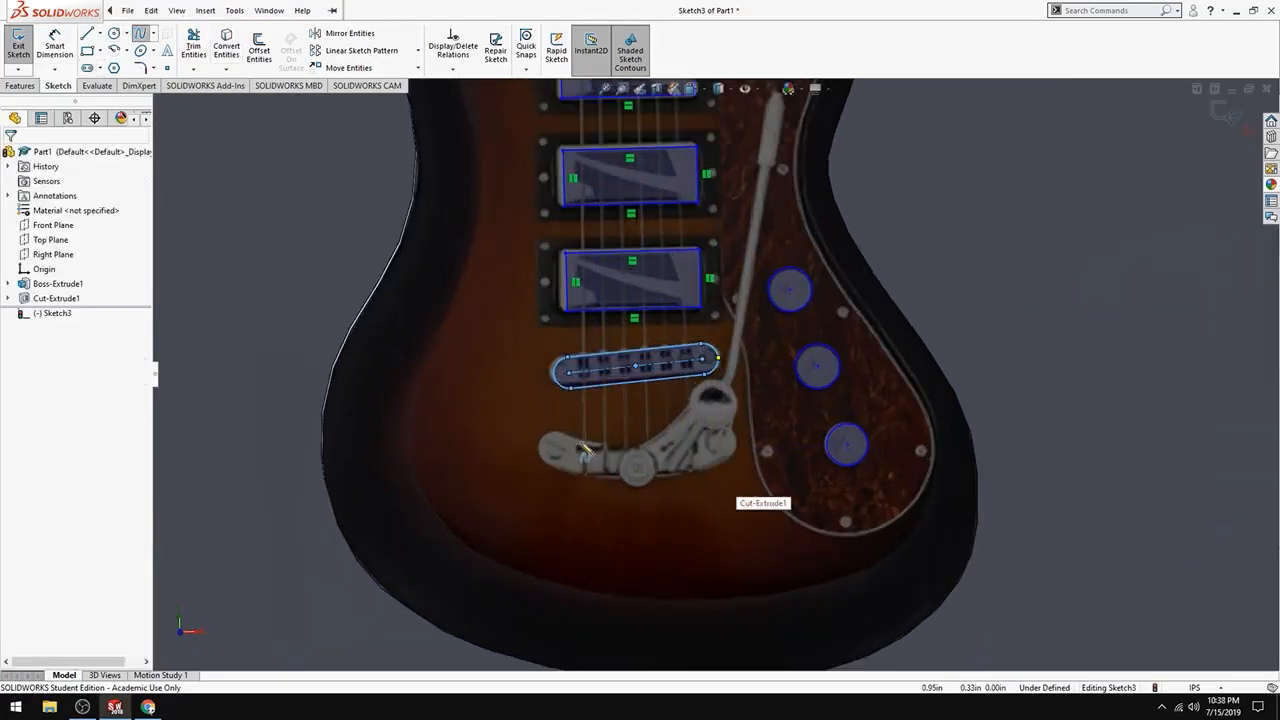
{"action": "left_click", "coordinate": [567, 437]}
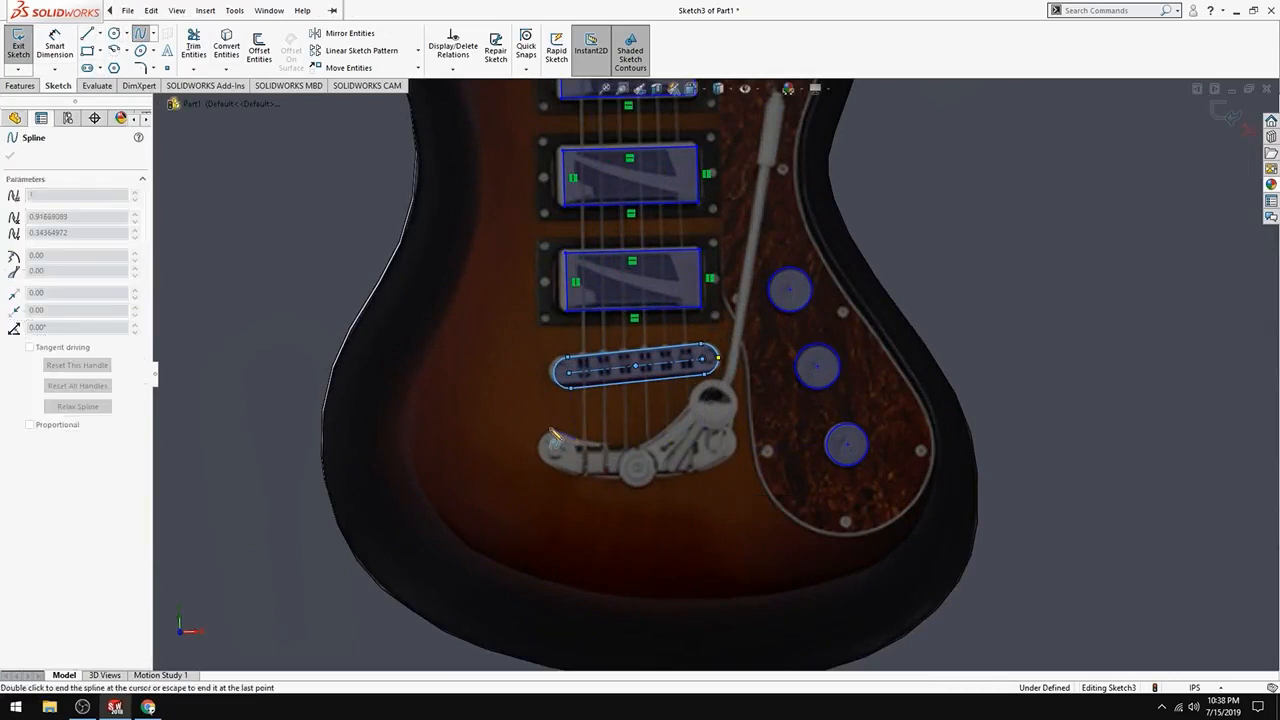
{"action": "left_click", "coordinate": [536, 452]}
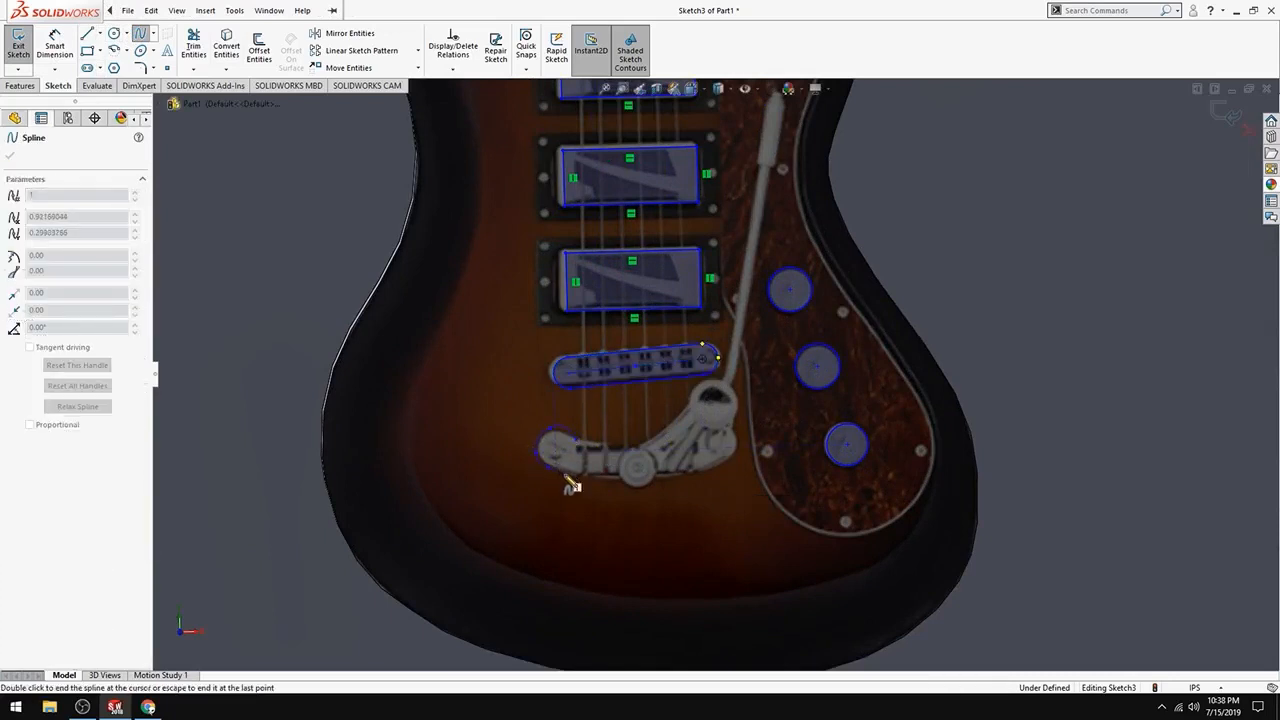
{"action": "left_click", "coordinate": [579, 475]}
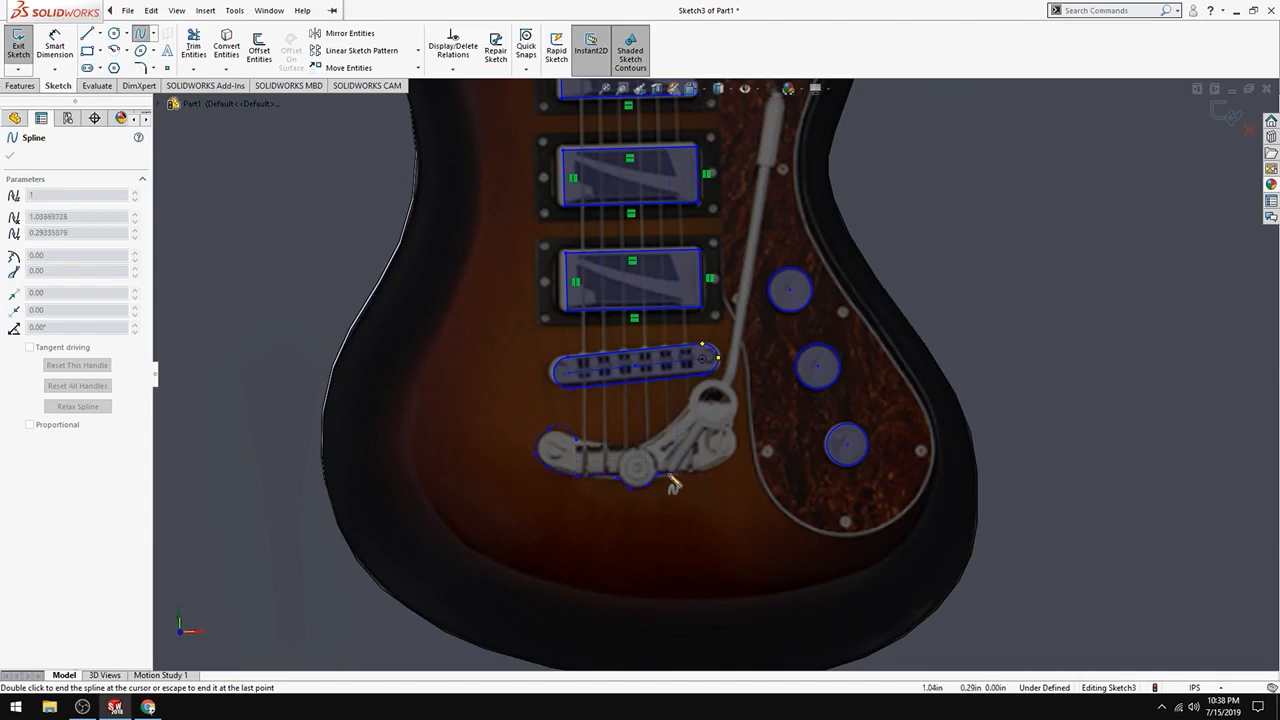
{"action": "left_click", "coordinate": [562, 438]}
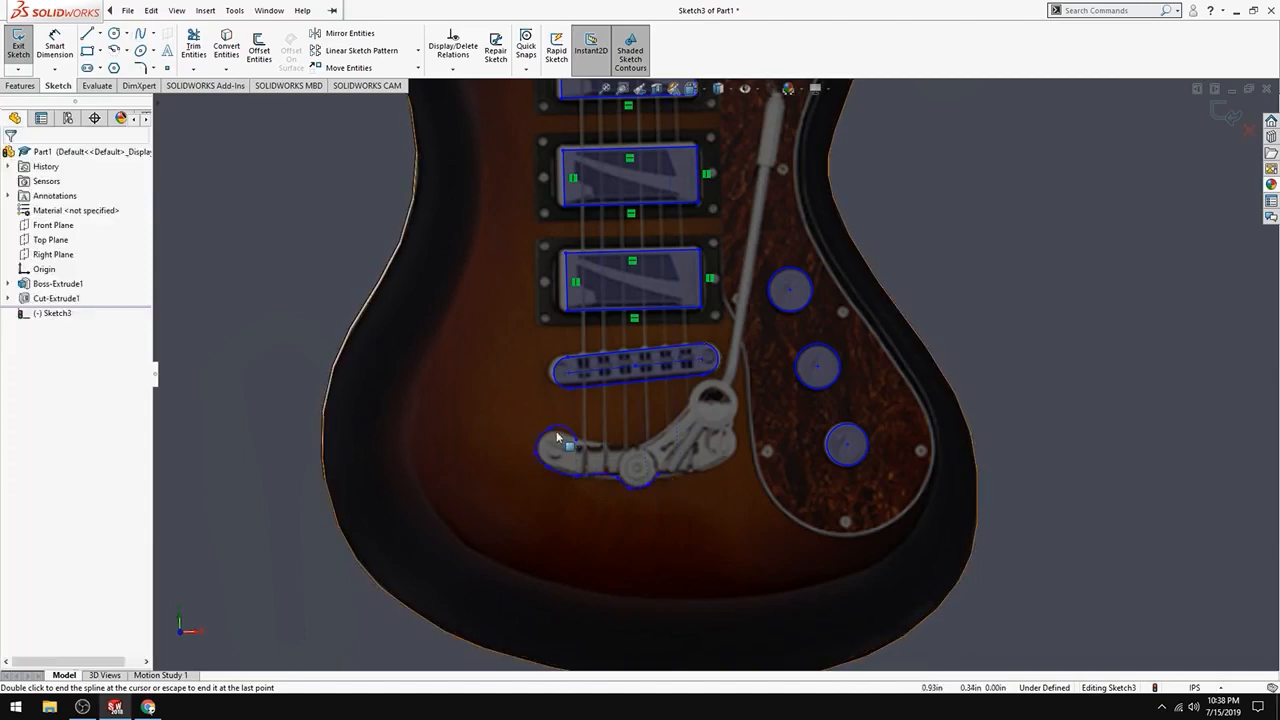
{"action": "left_click", "coordinate": [548, 428]}
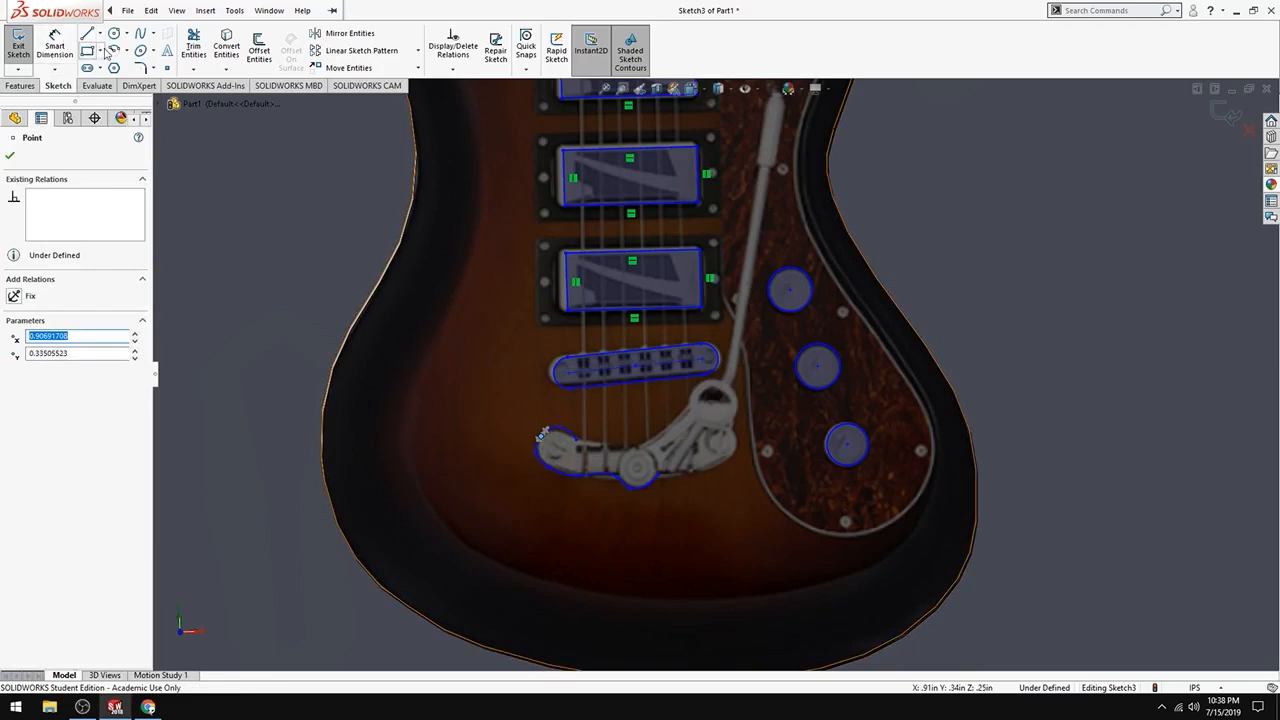
{"action": "left_click", "coordinate": [141, 33]}
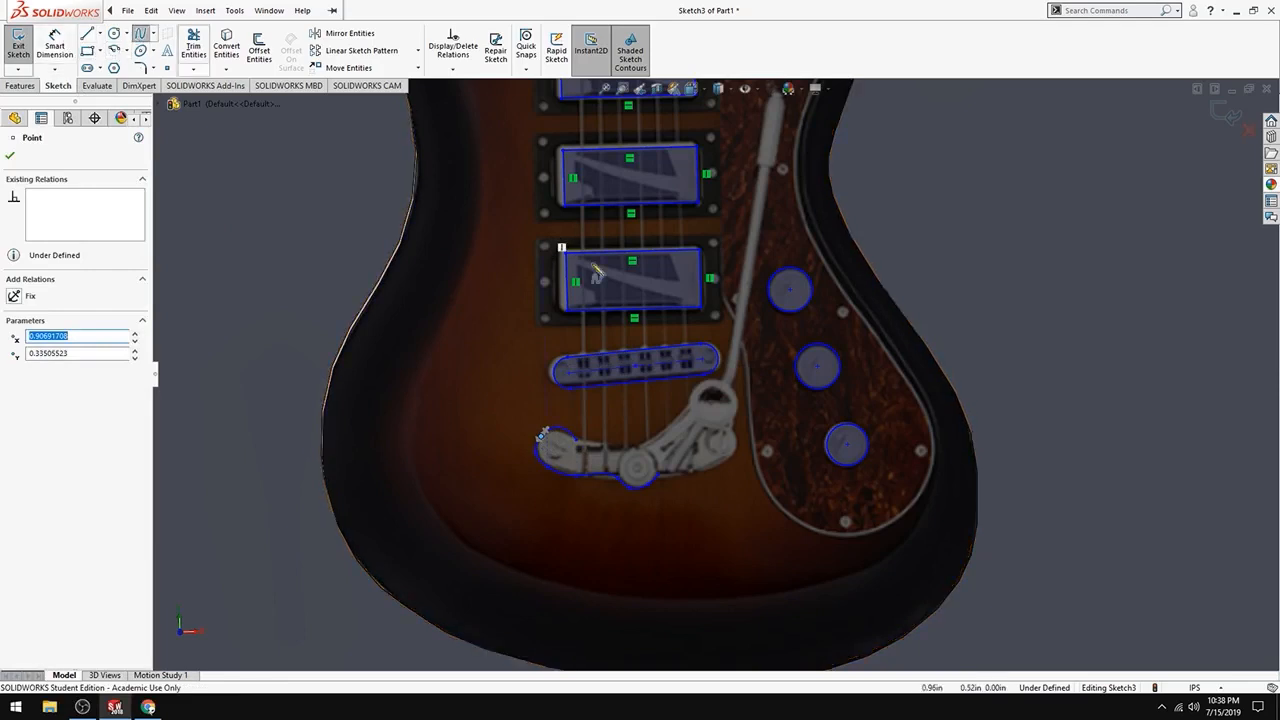
{"action": "left_click", "coordinate": [578, 442]}
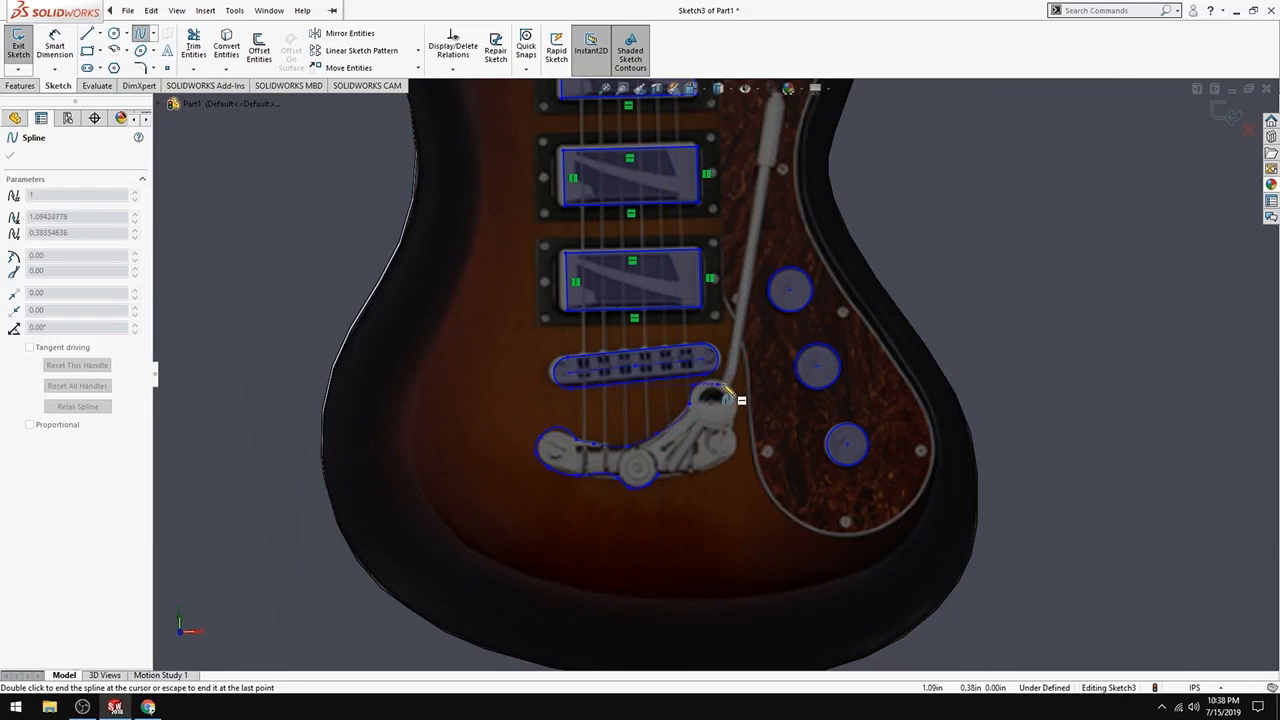
{"action": "double_click", "coordinate": [697, 384]}
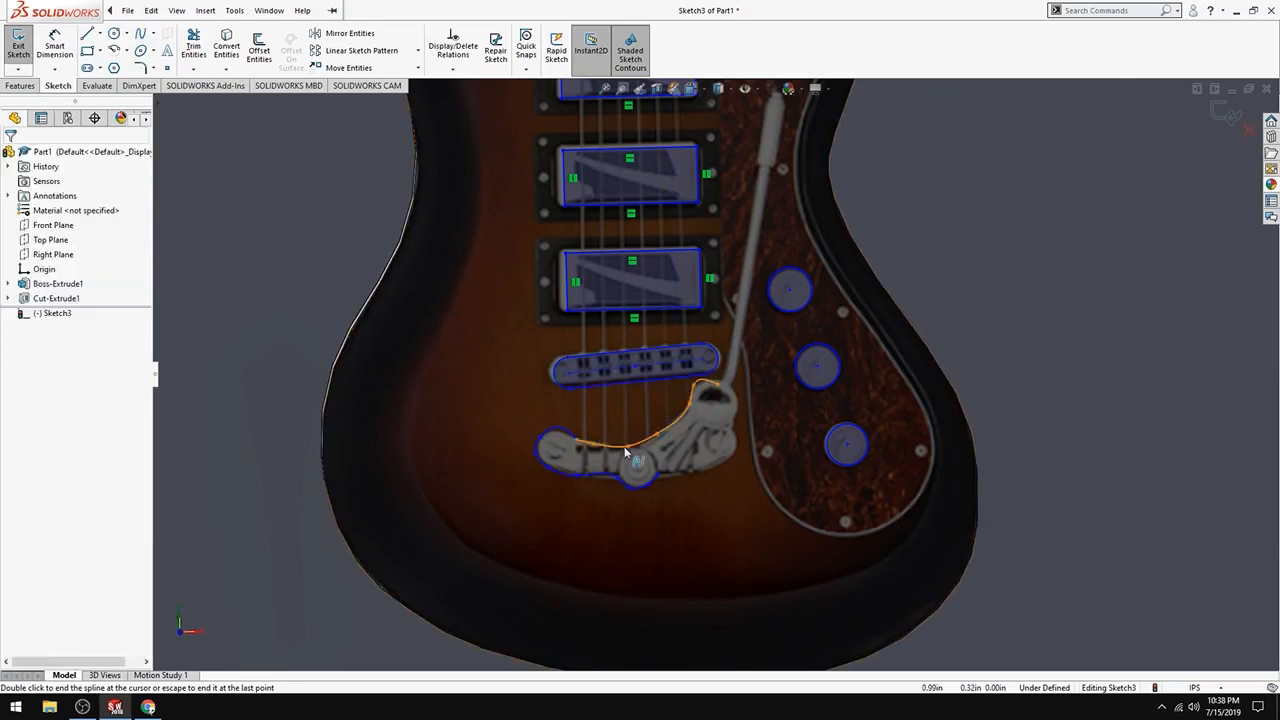
{"action": "left_click", "coordinate": [541, 436]}
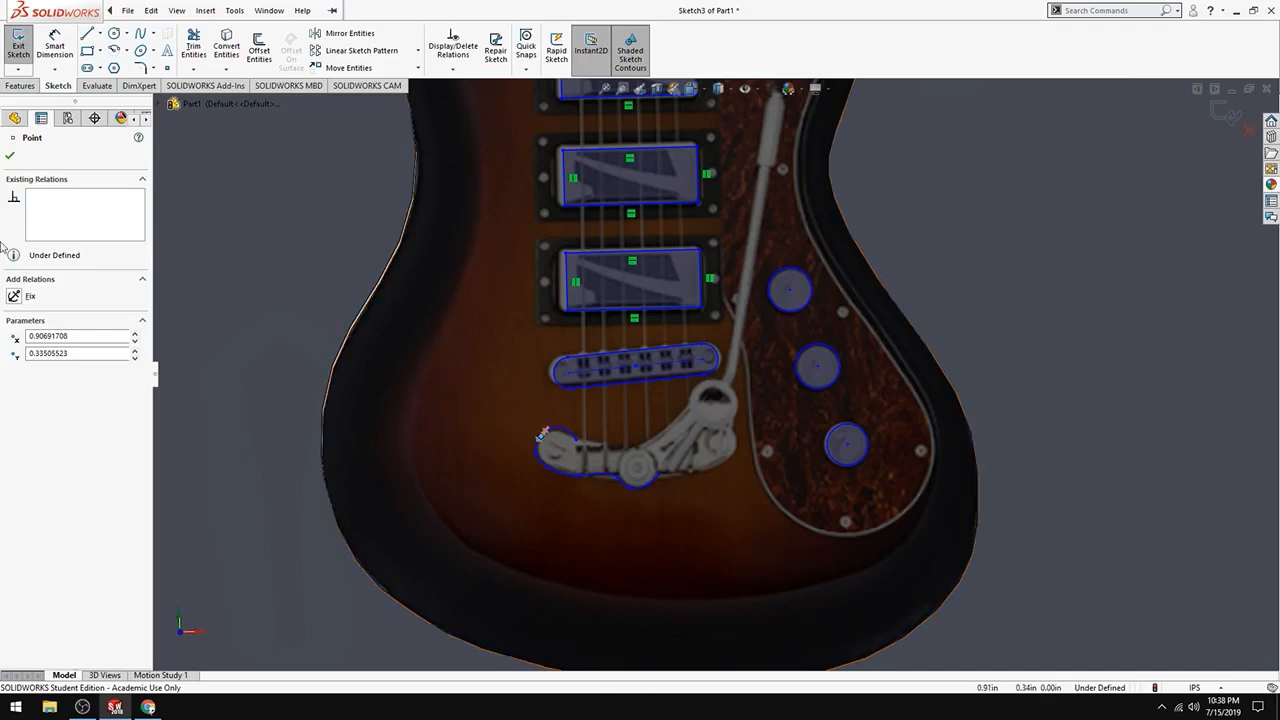
Sketch a spline along the tailpiece's lower right edge, from the central round knob around to just below the tremolo arm pivot
{"action": "left_click", "coordinate": [141, 33]}
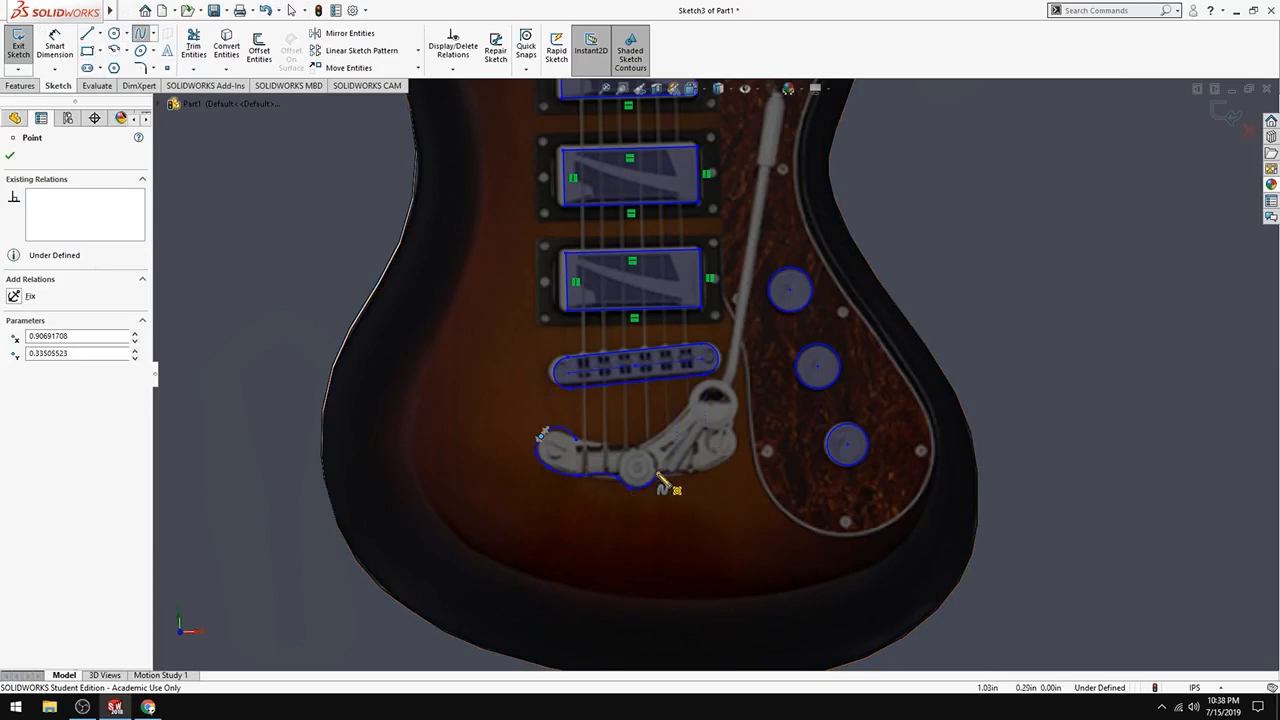
{"action": "left_click", "coordinate": [657, 475]}
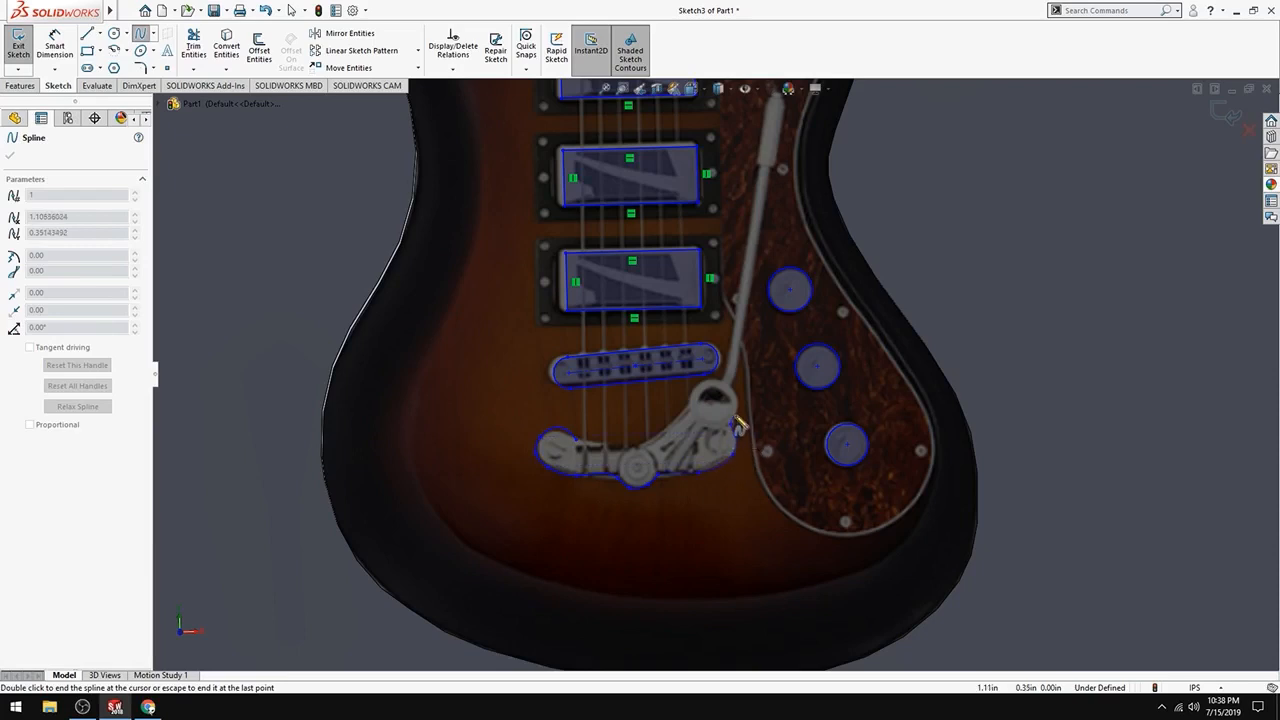
{"action": "key", "text": "Escape"}
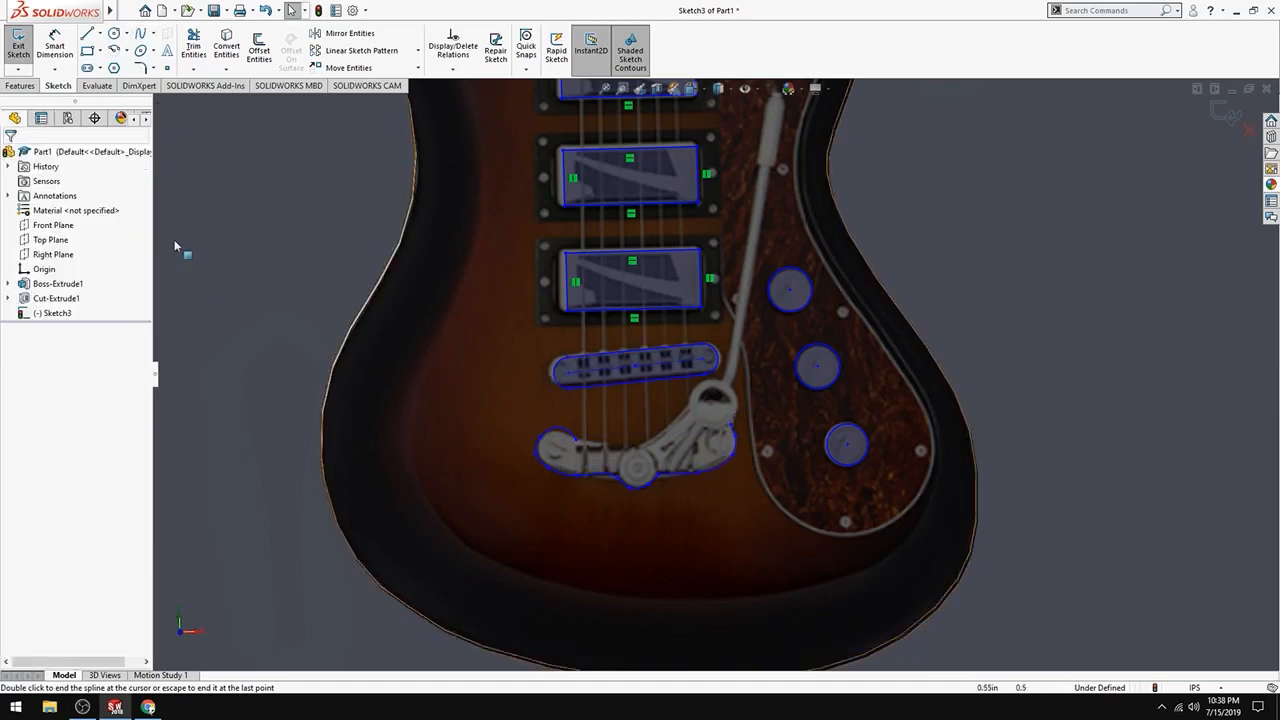
Sketch a spline along the tailpiece's upper edge, from its left end to the tremolo arm pivot
{"action": "left_click", "coordinate": [142, 33]}
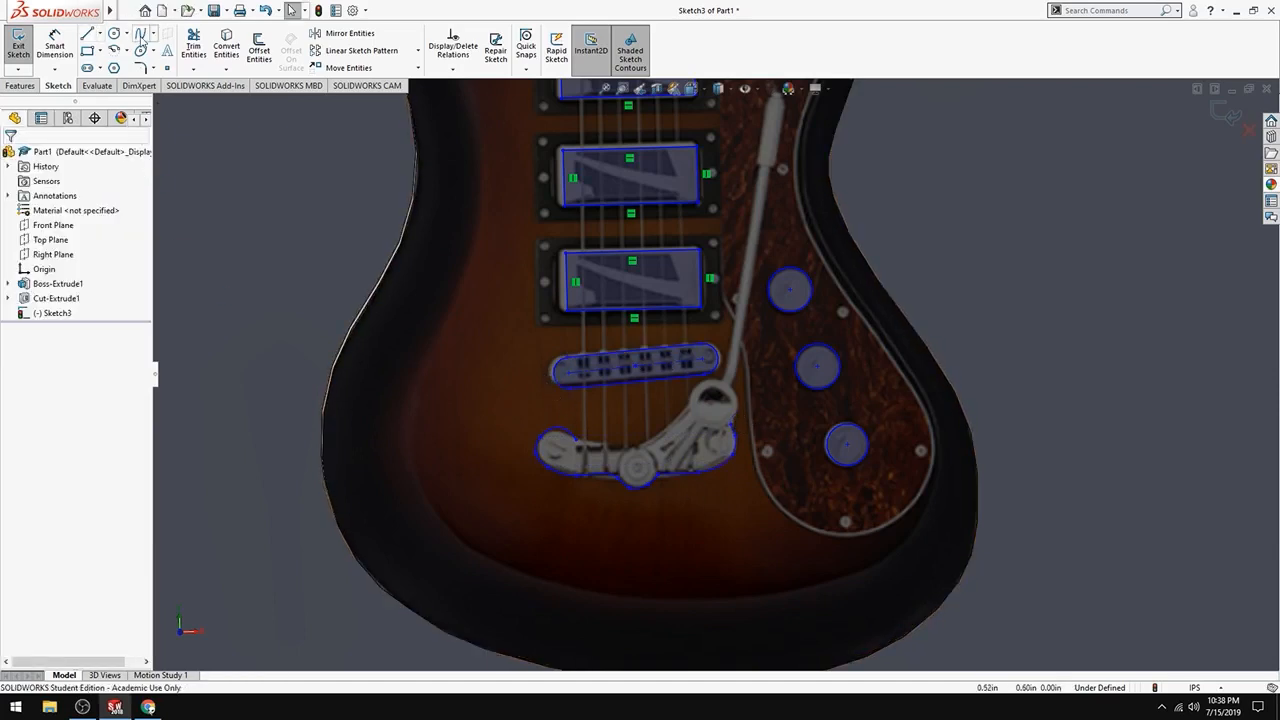
{"action": "left_click", "coordinate": [578, 441]}
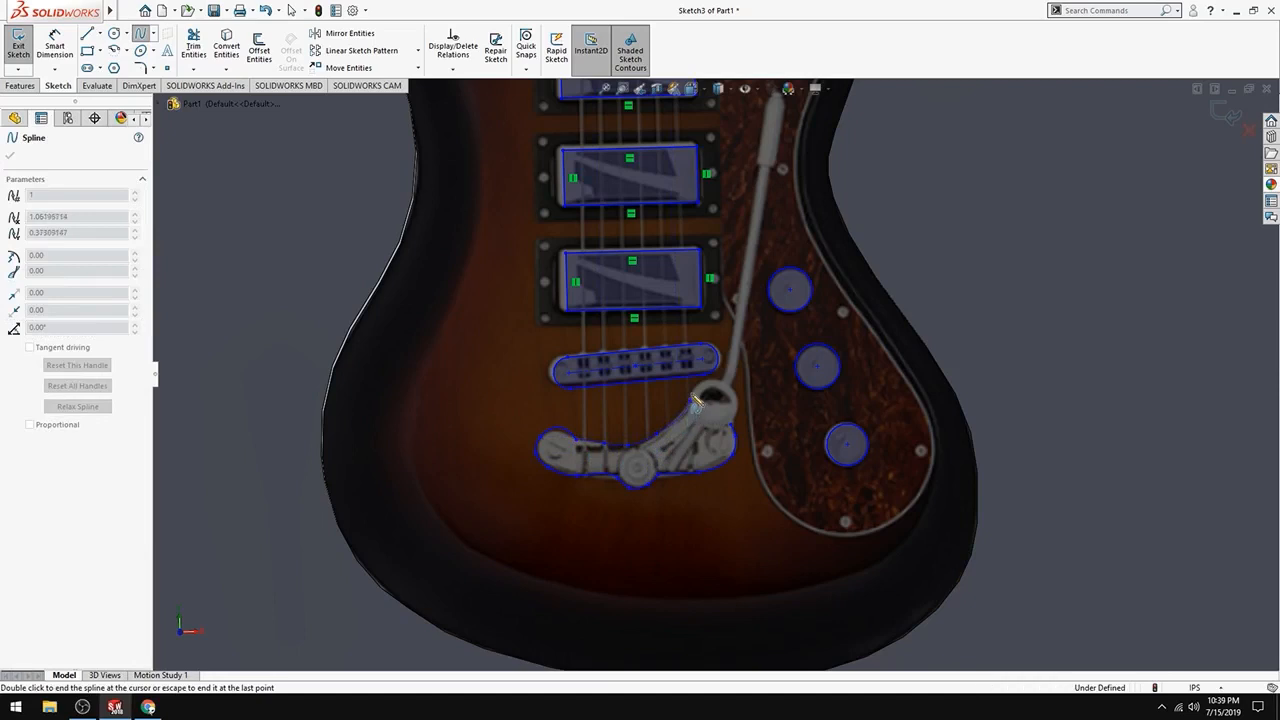
{"action": "double_click", "coordinate": [714, 402]}
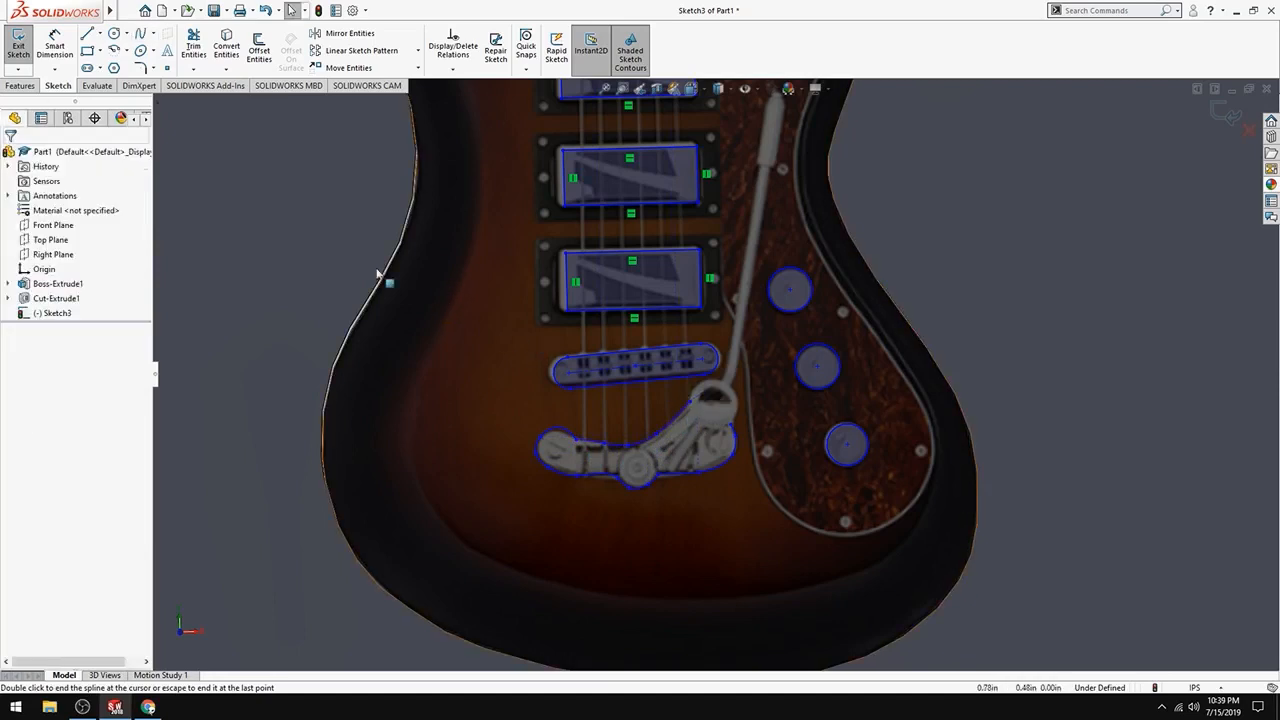
Sketch a circle of about 0.026 in radius over the tremolo arm pivot, meeting the end of the tailpiece's right spline
{"action": "left_click", "coordinate": [114, 34]}
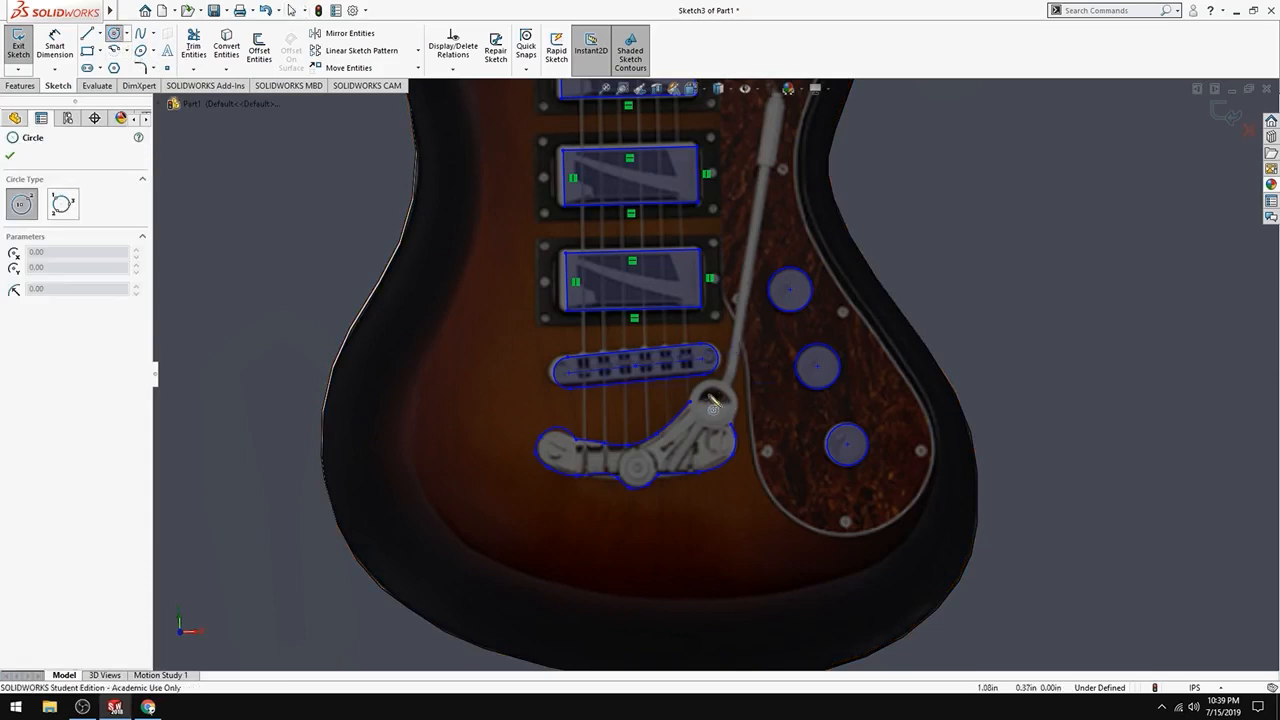
{"action": "left_click", "coordinate": [713, 405]}
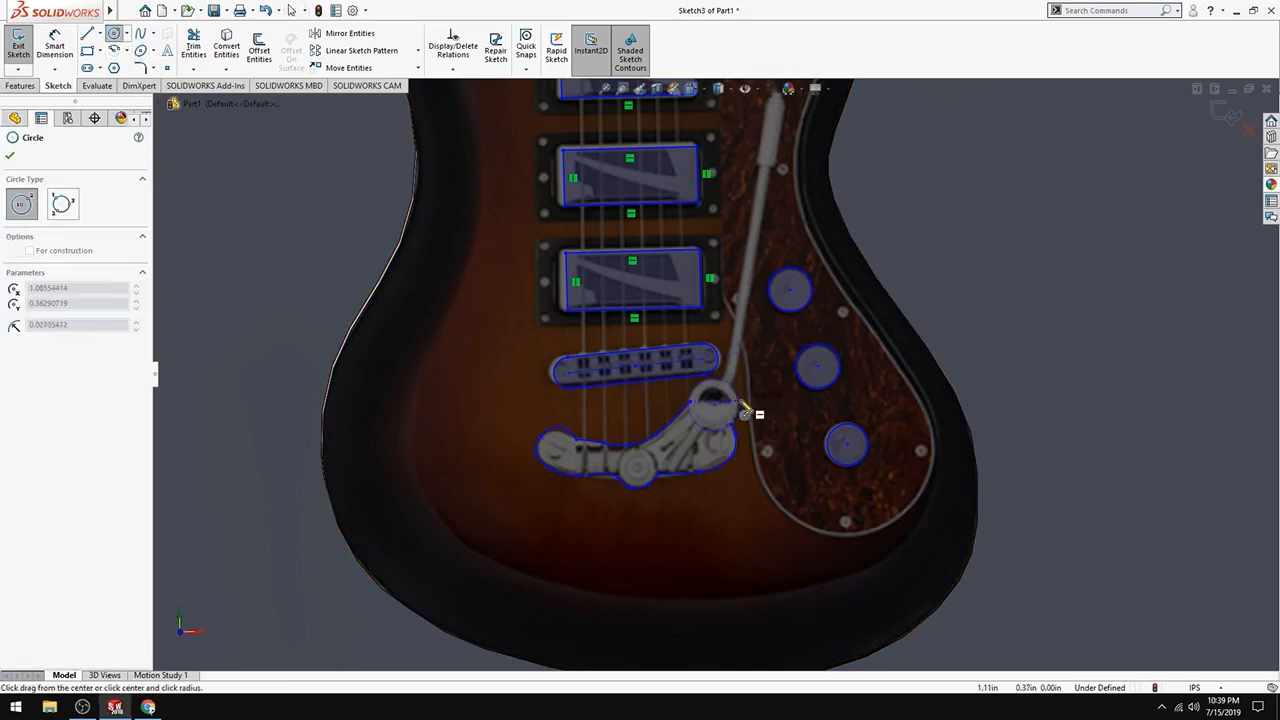
{"action": "left_click", "coordinate": [737, 433]}
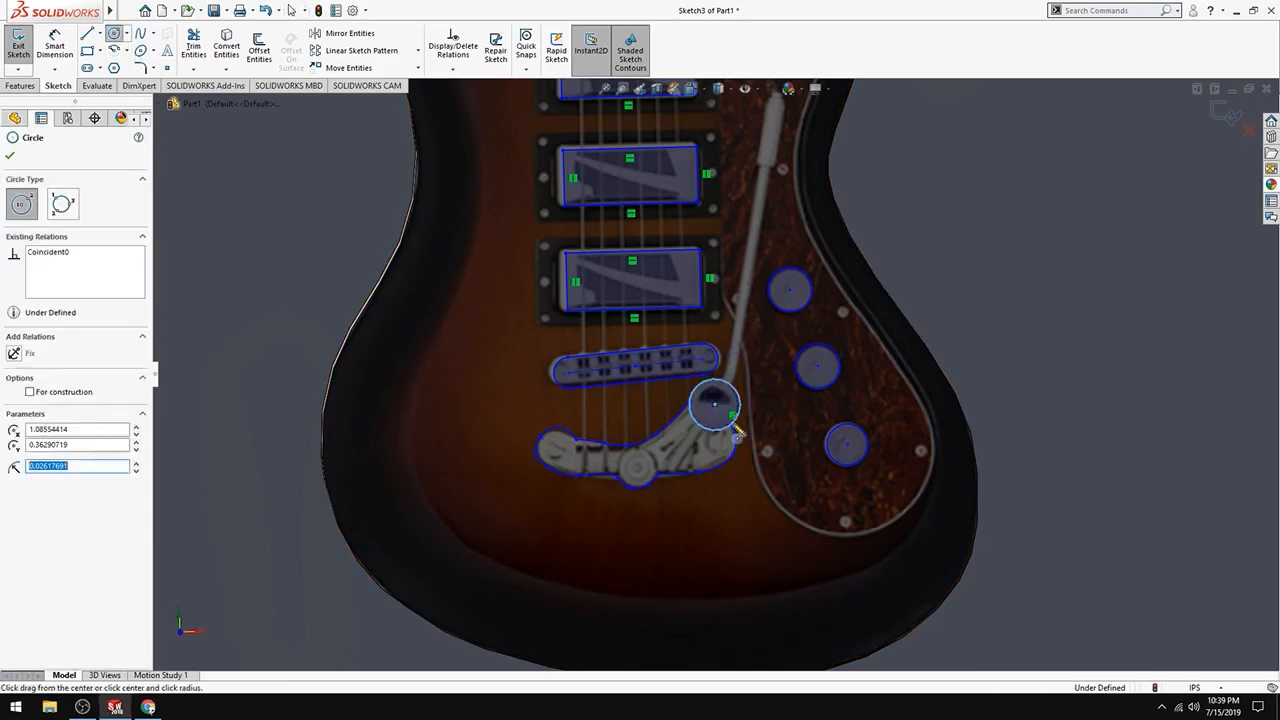
{"action": "key", "text": "Escape"}
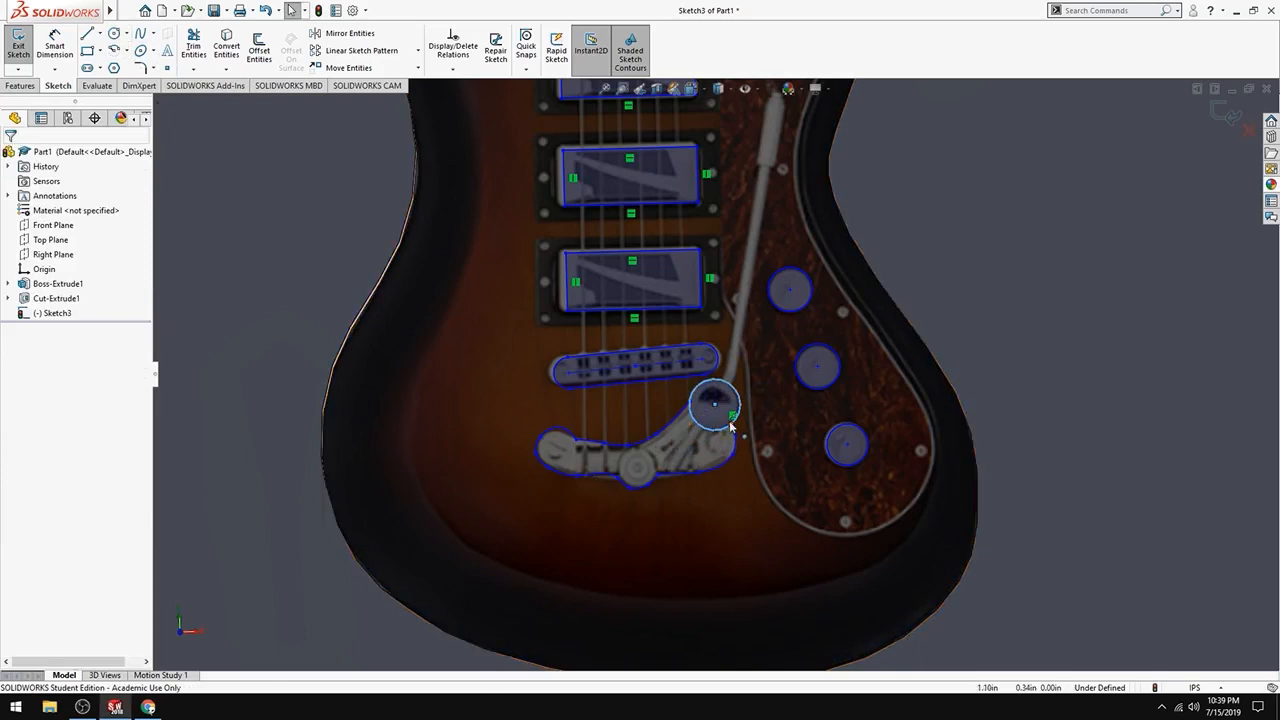
Trim the pivot circle's inner arc and the overhanging end of the upper spline to close the tailpiece outline
{"action": "scroll", "coordinate": [700, 440], "scroll_direction": "down", "scroll_amount": 3}
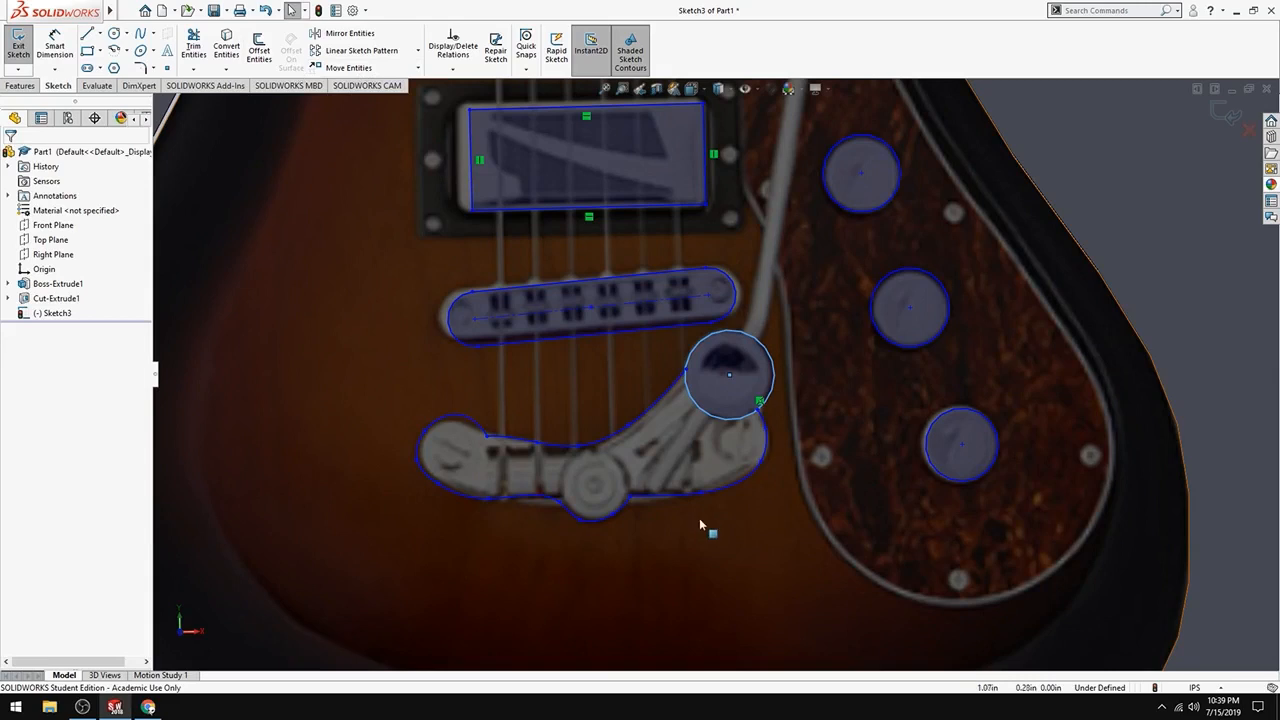
{"action": "left_click", "coordinate": [197, 54]}
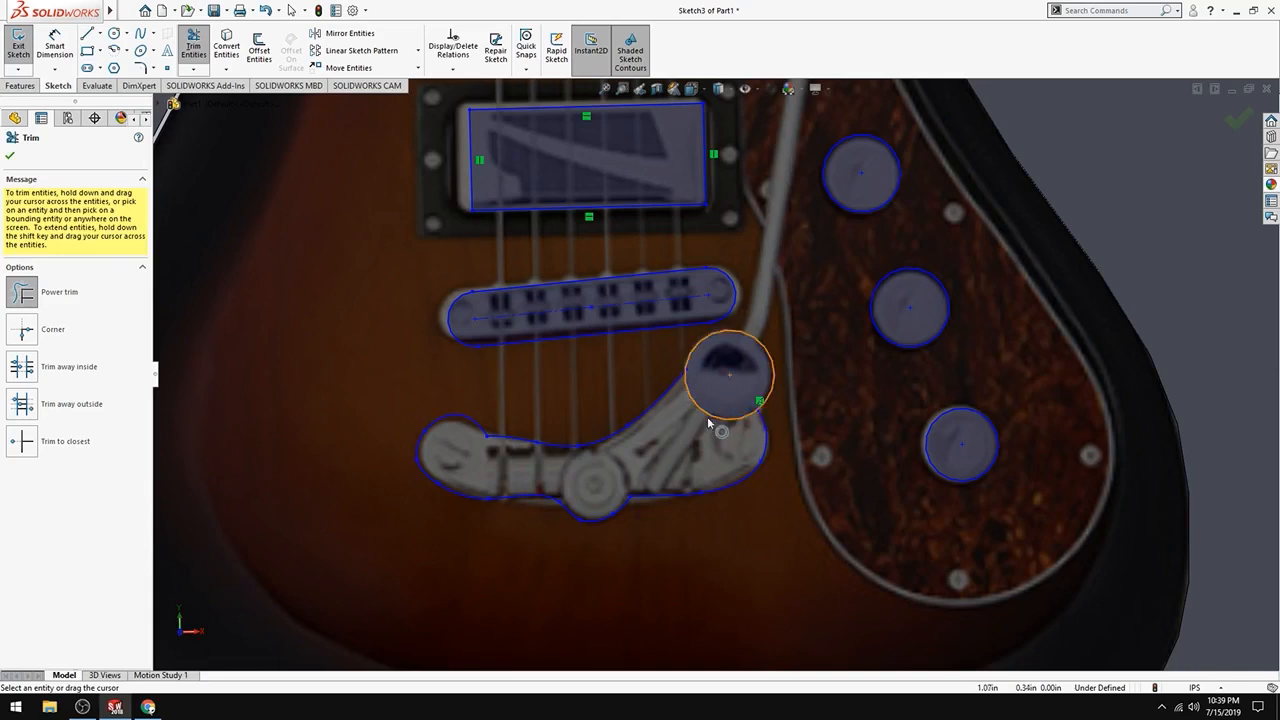
{"action": "left_click_drag", "start_coordinate": [692, 427], "coordinate": [709, 390]}
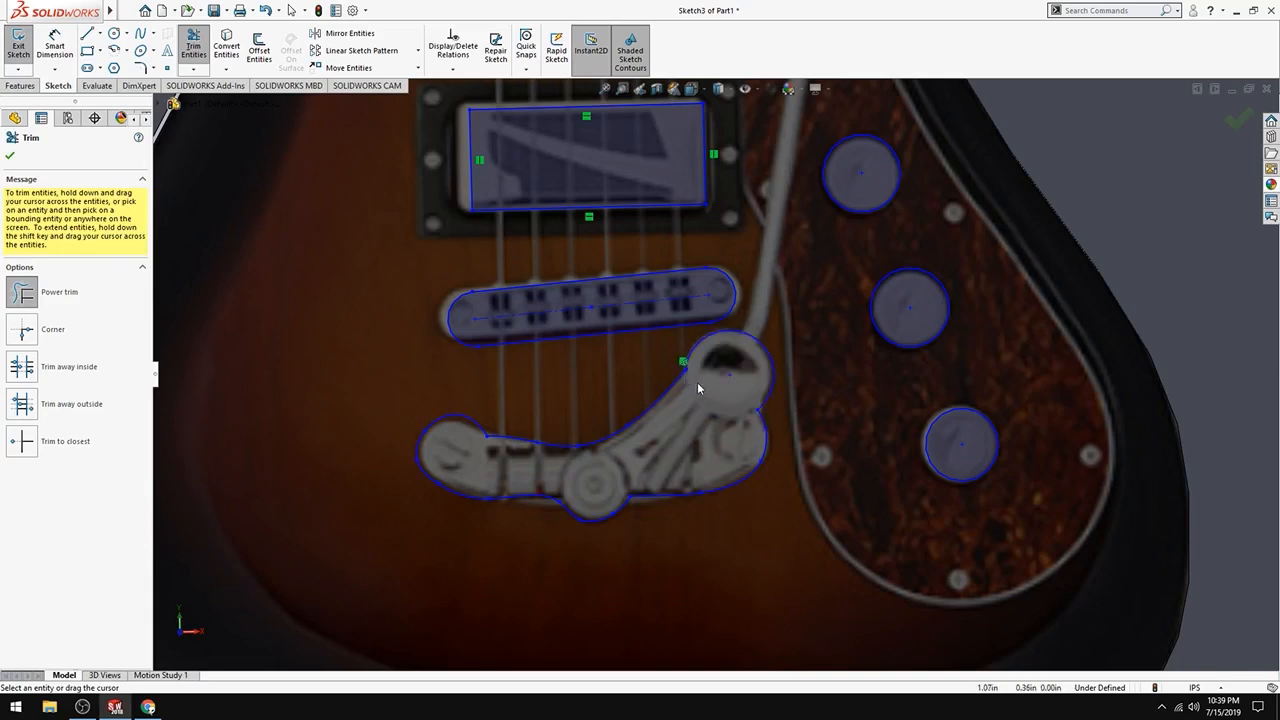
{"action": "scroll", "coordinate": [697, 382], "scroll_direction": "down", "scroll_amount": 10}
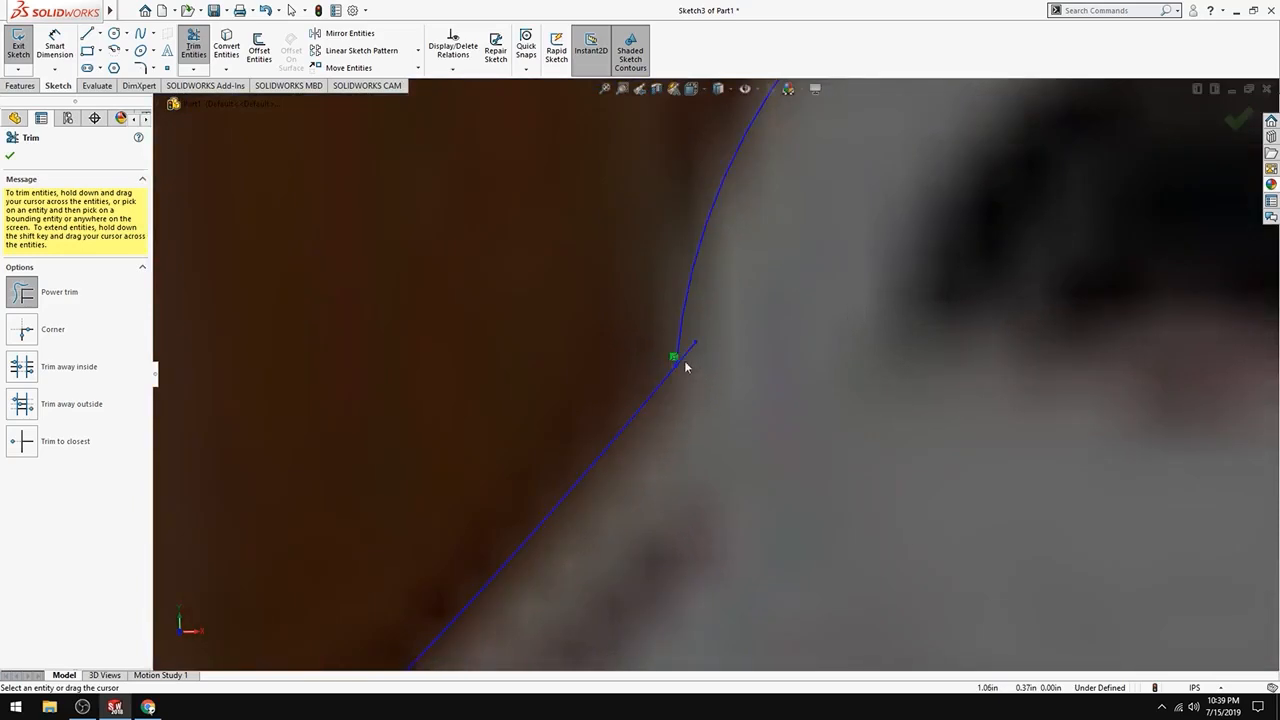
{"action": "scroll", "coordinate": [791, 469], "scroll_direction": "up", "scroll_amount": 10}
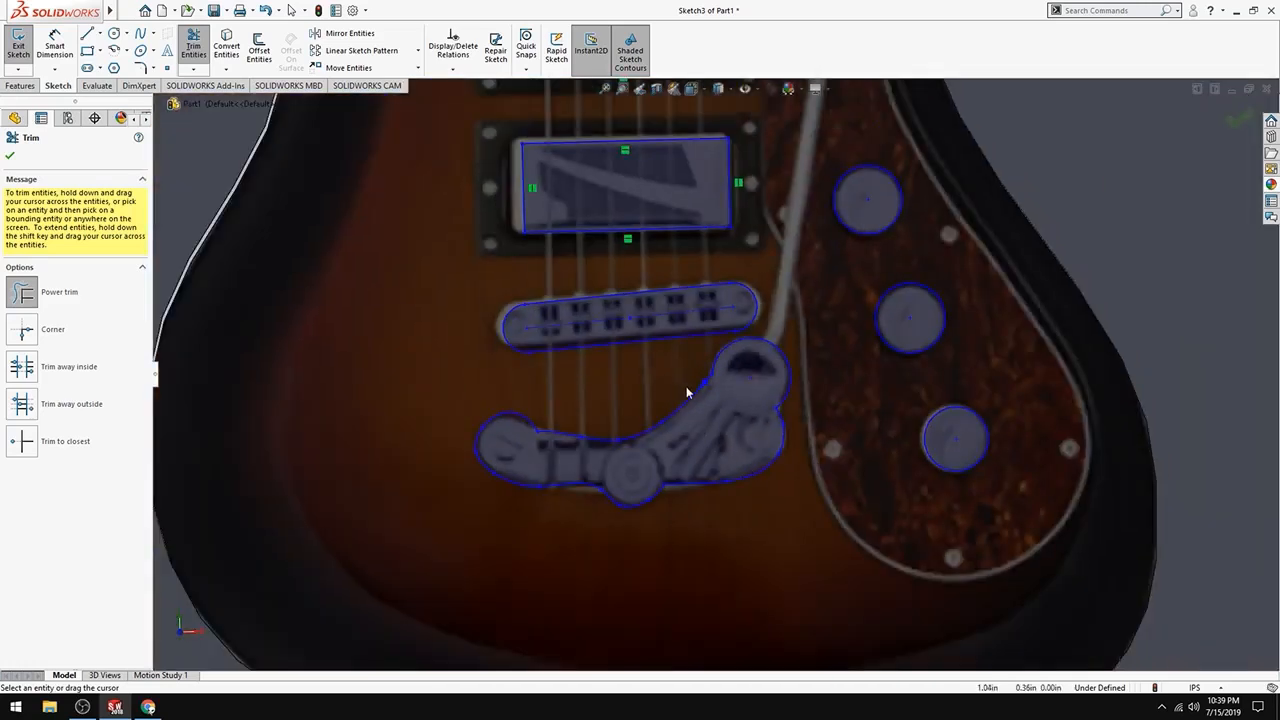
Sketch a line about 0.3 in long along the tremolo arm's right edge, from the pivot arc up to the arm's tip
{"action": "scroll", "coordinate": [708, 379], "scroll_direction": "up", "scroll_amount": 4}
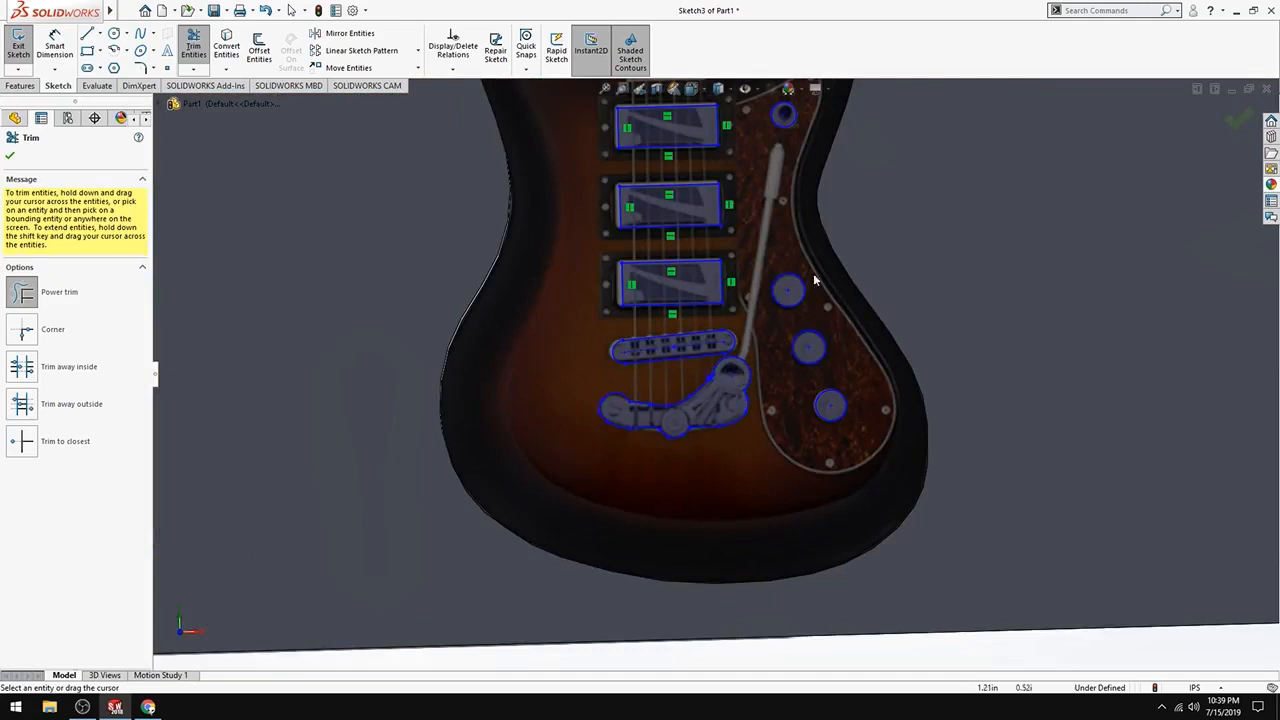
{"action": "scroll", "coordinate": [757, 364], "scroll_direction": "down", "scroll_amount": 2}
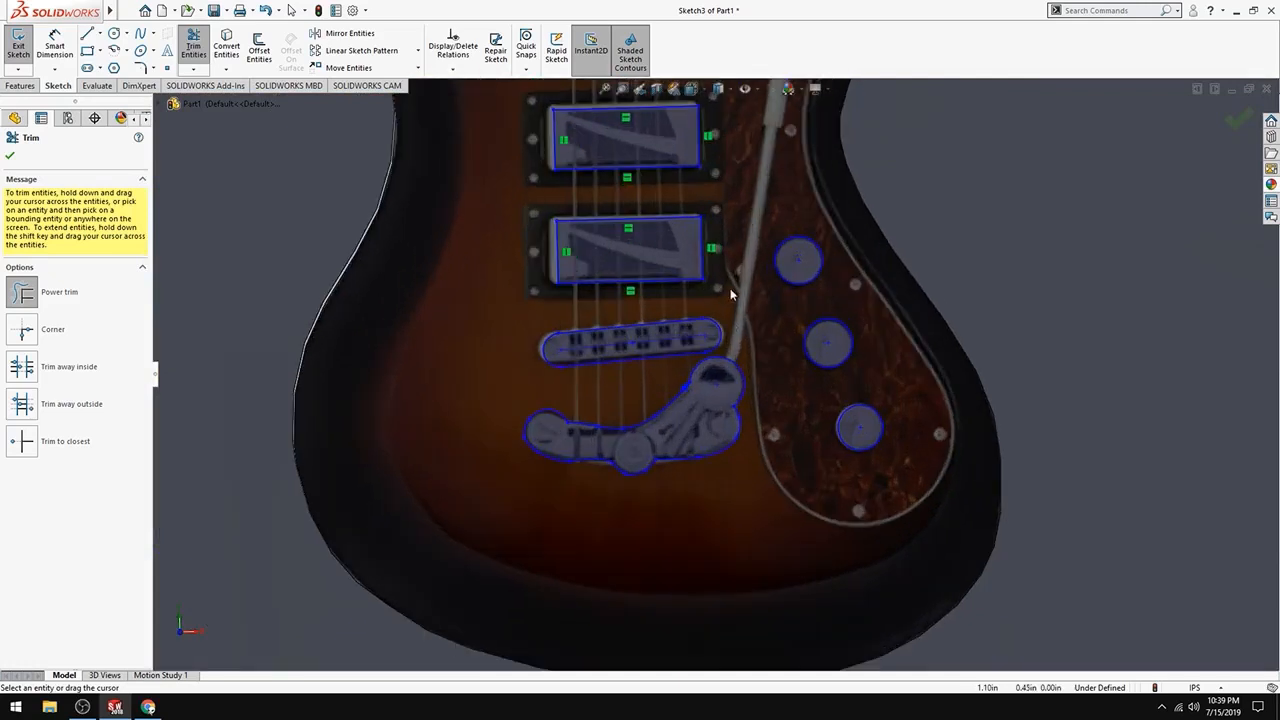
{"action": "scroll", "coordinate": [755, 255], "scroll_direction": "up", "scroll_amount": 2}
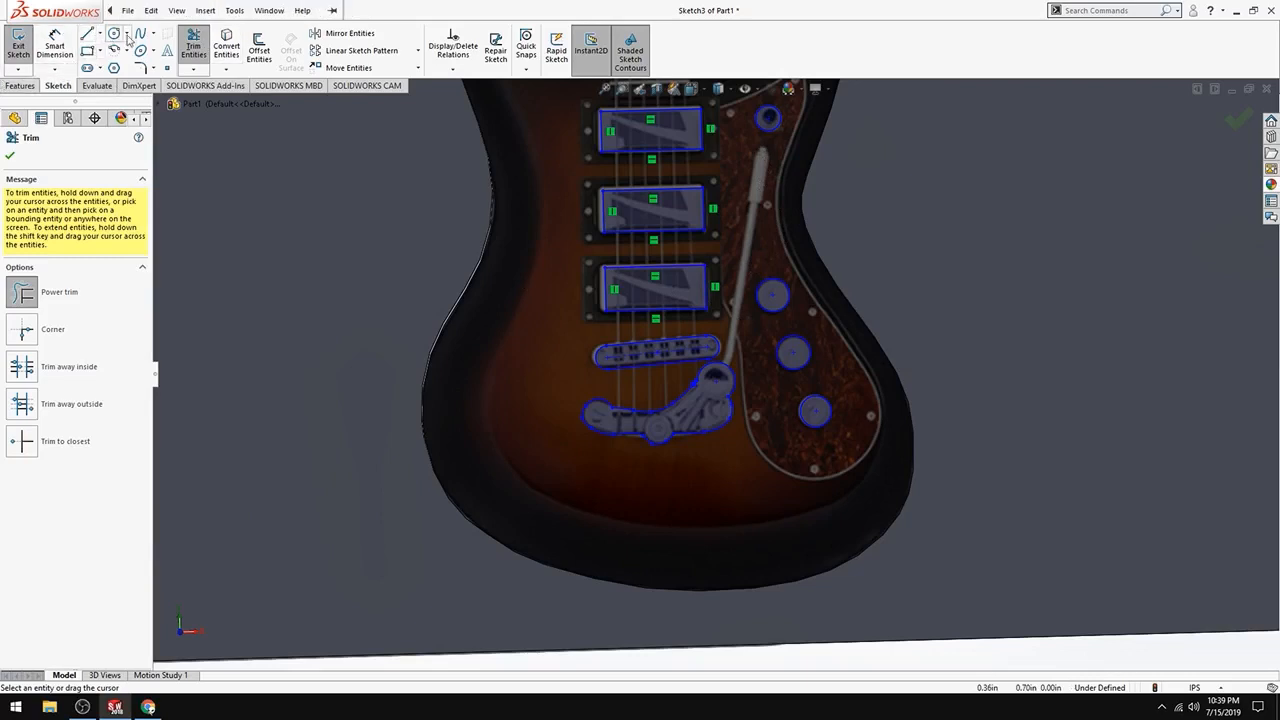
{"action": "left_click", "coordinate": [89, 37]}
{"action": "scroll", "coordinate": [738, 336], "scroll_direction": "down", "scroll_amount": 5}
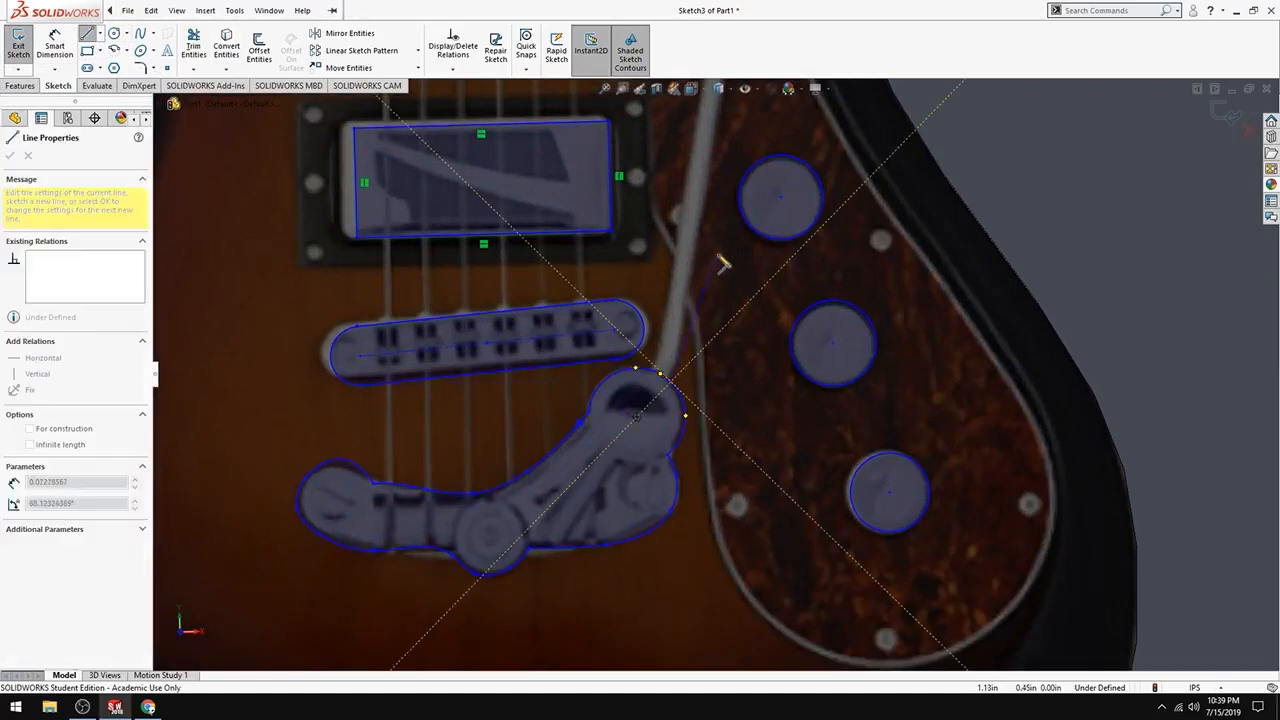
{"action": "scroll", "coordinate": [735, 195], "scroll_direction": "up", "scroll_amount": 3}
{"action": "scroll", "coordinate": [741, 197], "scroll_direction": "down", "scroll_amount": 4}
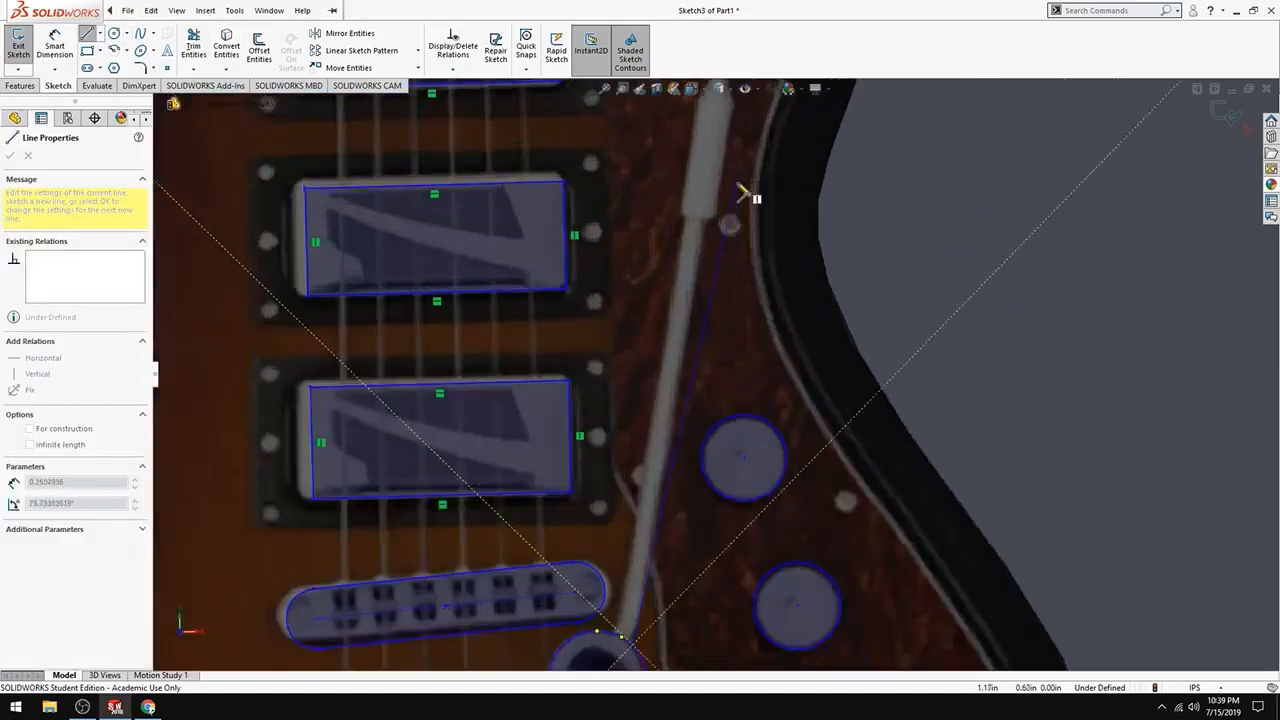
{"action": "scroll", "coordinate": [707, 230], "scroll_direction": "up", "scroll_amount": 2}
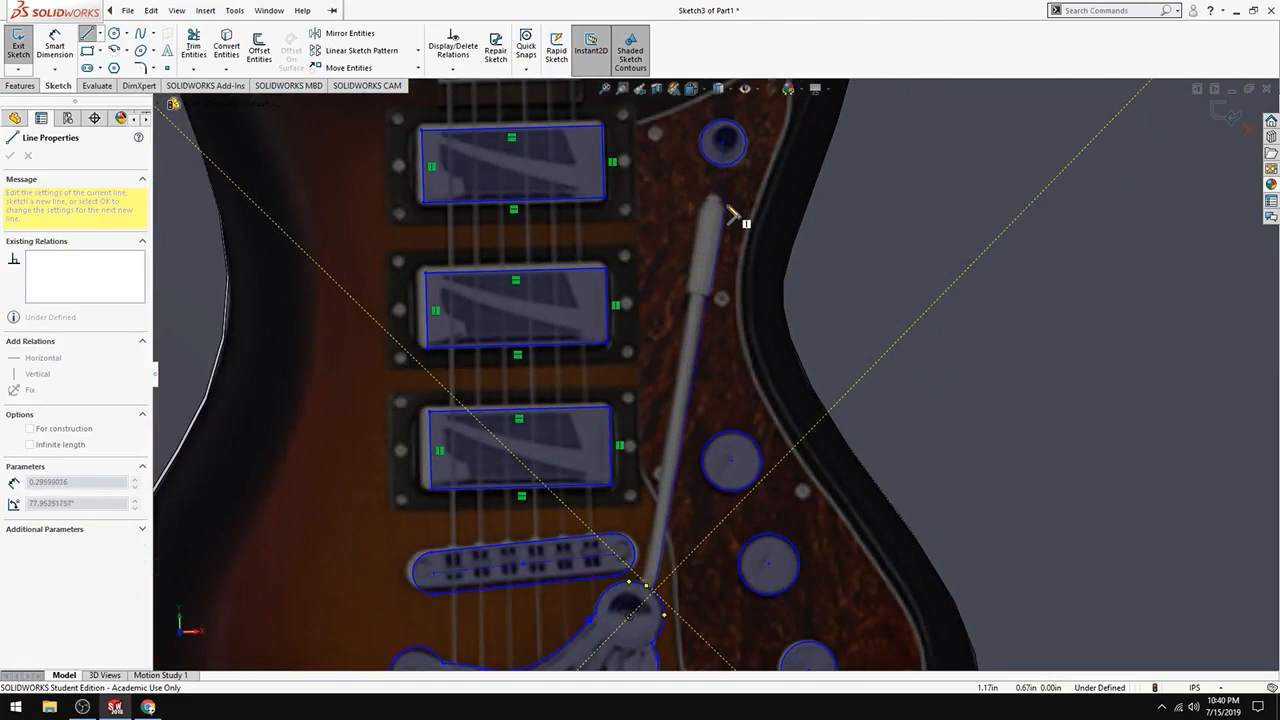
{"action": "left_click", "coordinate": [722, 212]}
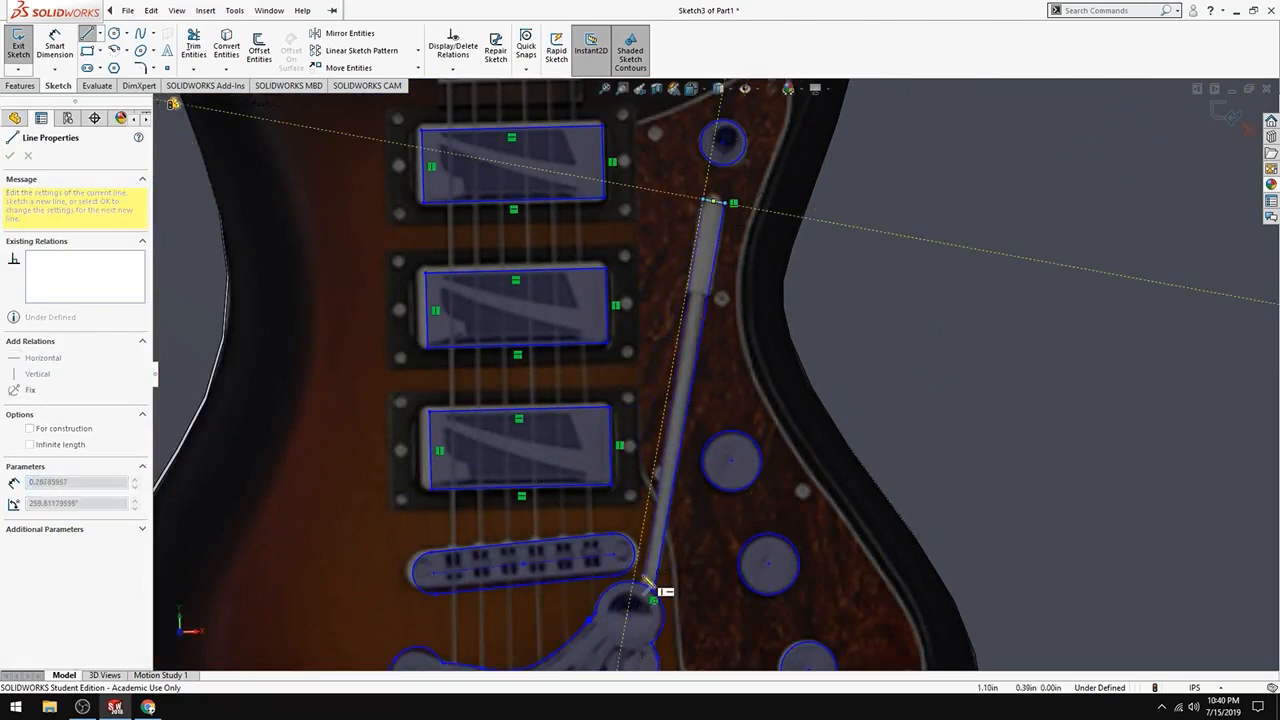
Sketch a short line across the arm's tip and a line about 0.29 in long down its left edge to the pivot arc
{"action": "scroll", "coordinate": [650, 586], "scroll_direction": "down", "scroll_amount": 4}
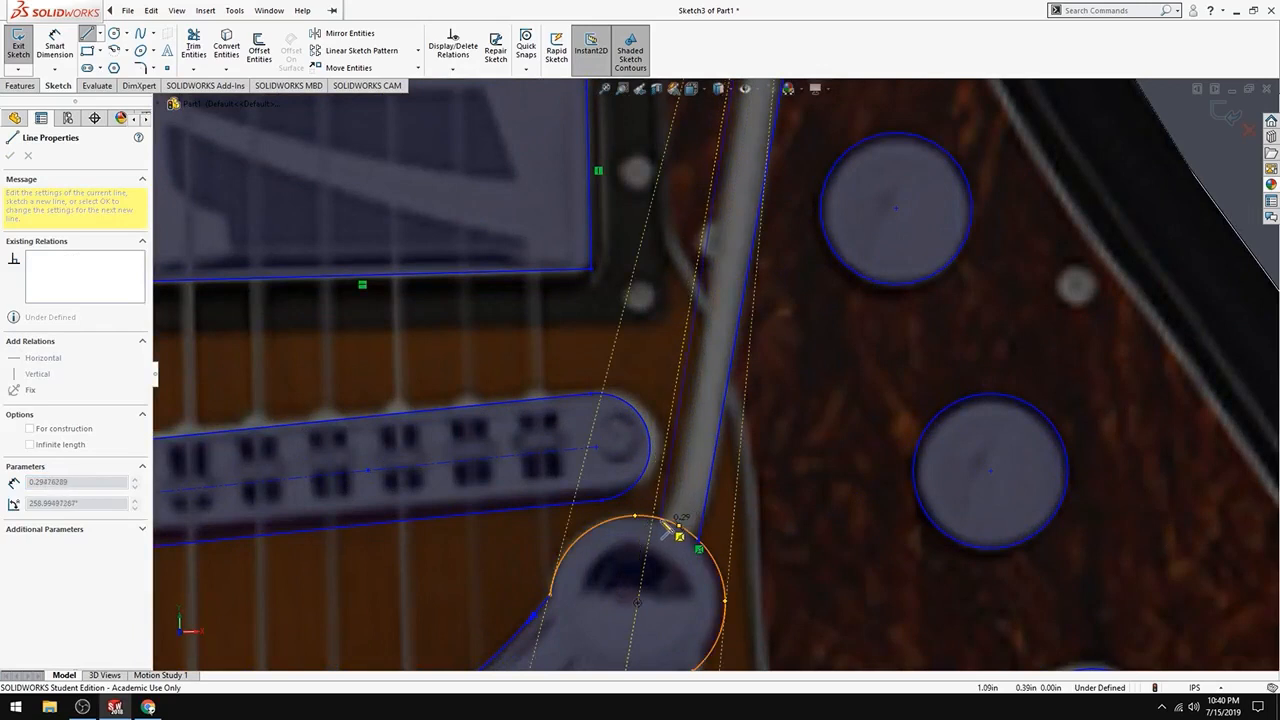
{"action": "left_click", "coordinate": [665, 520]}
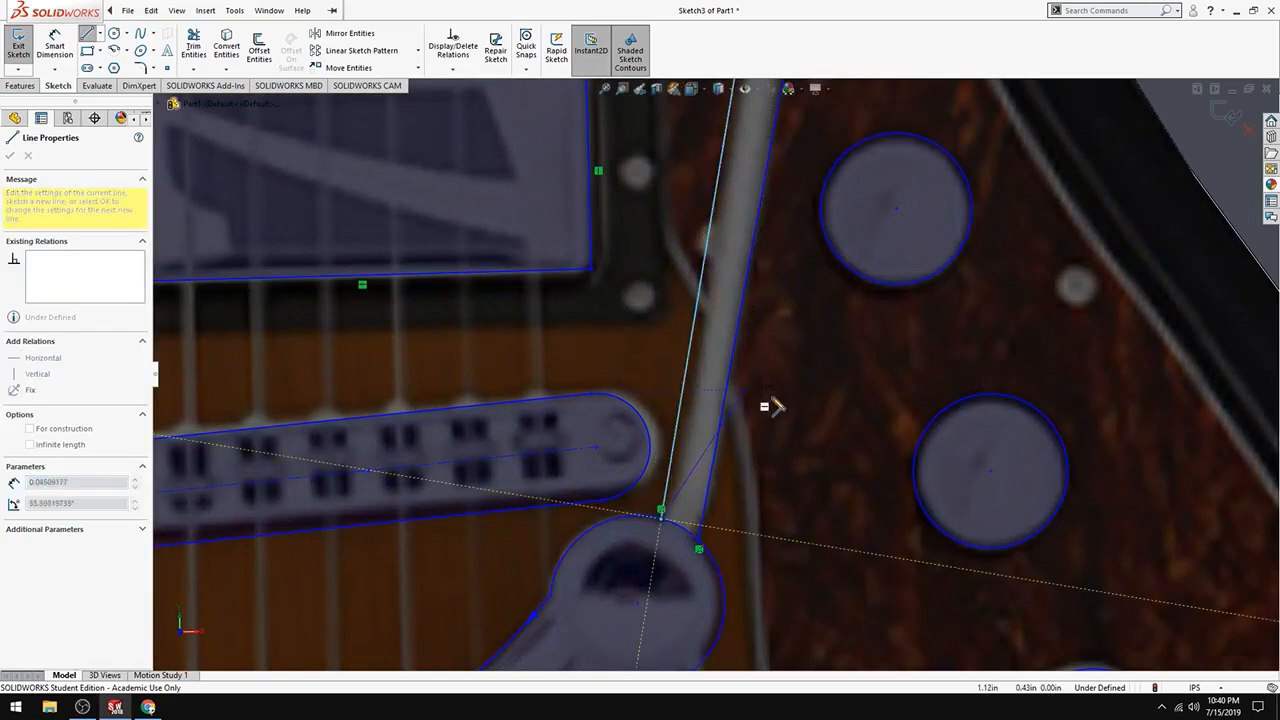
{"action": "key", "text": "Escape"}
Trim the piece of pivot arc between the tremolo arm's two edge lines to merge arm and tailpiece outlines
{"action": "scroll", "coordinate": [766, 433], "scroll_direction": "up", "scroll_amount": 6}
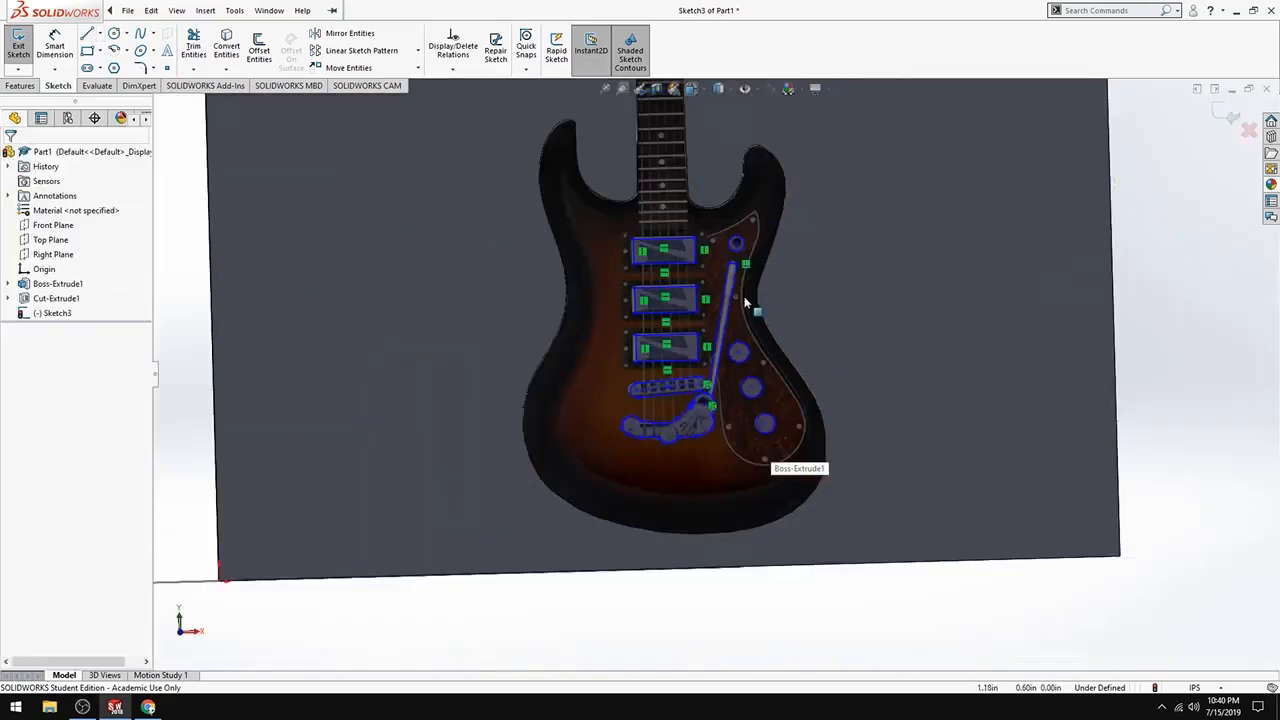
{"action": "scroll", "coordinate": [770, 440], "scroll_direction": "down", "scroll_amount": 2}
{"action": "left_click", "coordinate": [122, 10]}
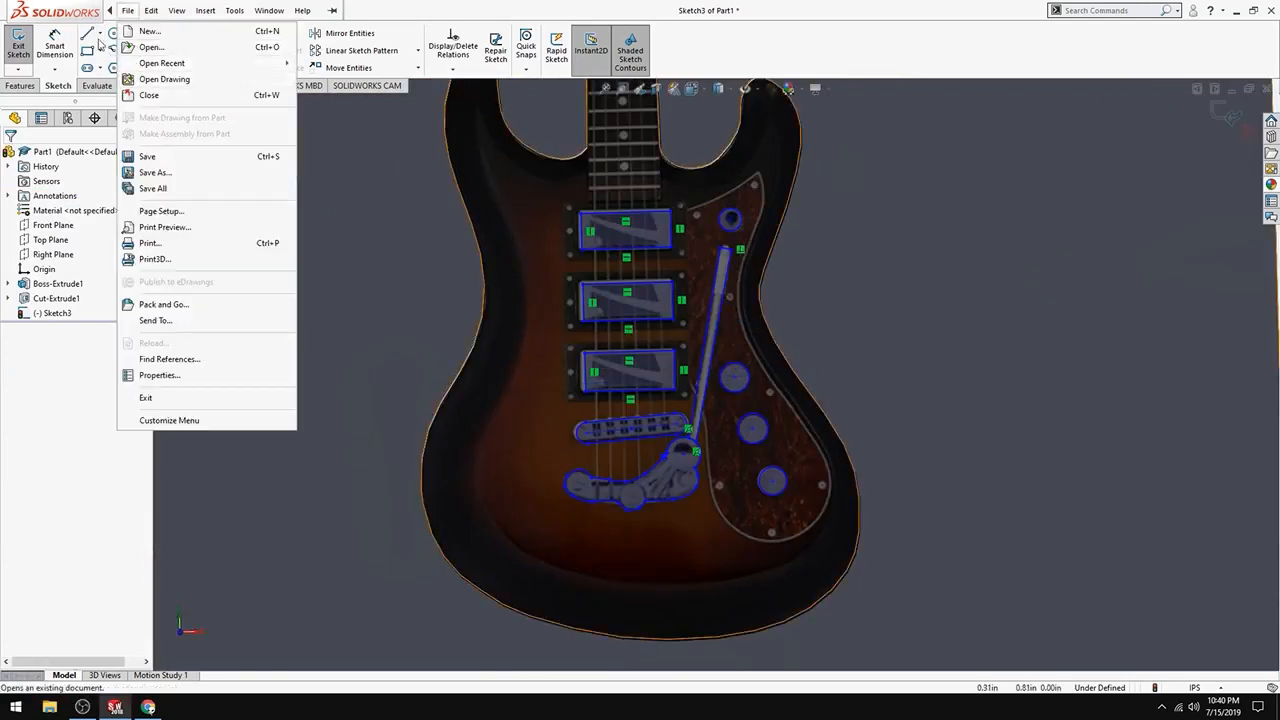
{"action": "left_click", "coordinate": [427, 6]}
{"action": "left_click", "coordinate": [193, 45]}
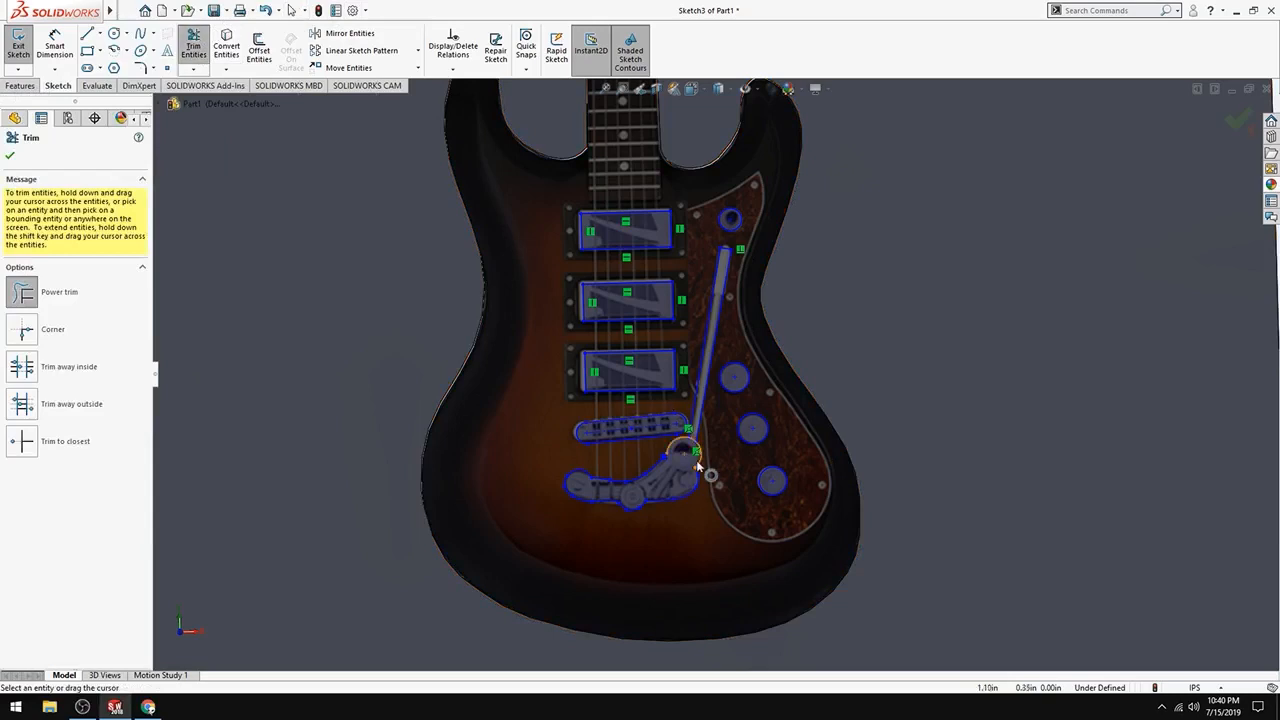
{"action": "scroll", "coordinate": [697, 465], "scroll_direction": "down", "scroll_amount": 2}
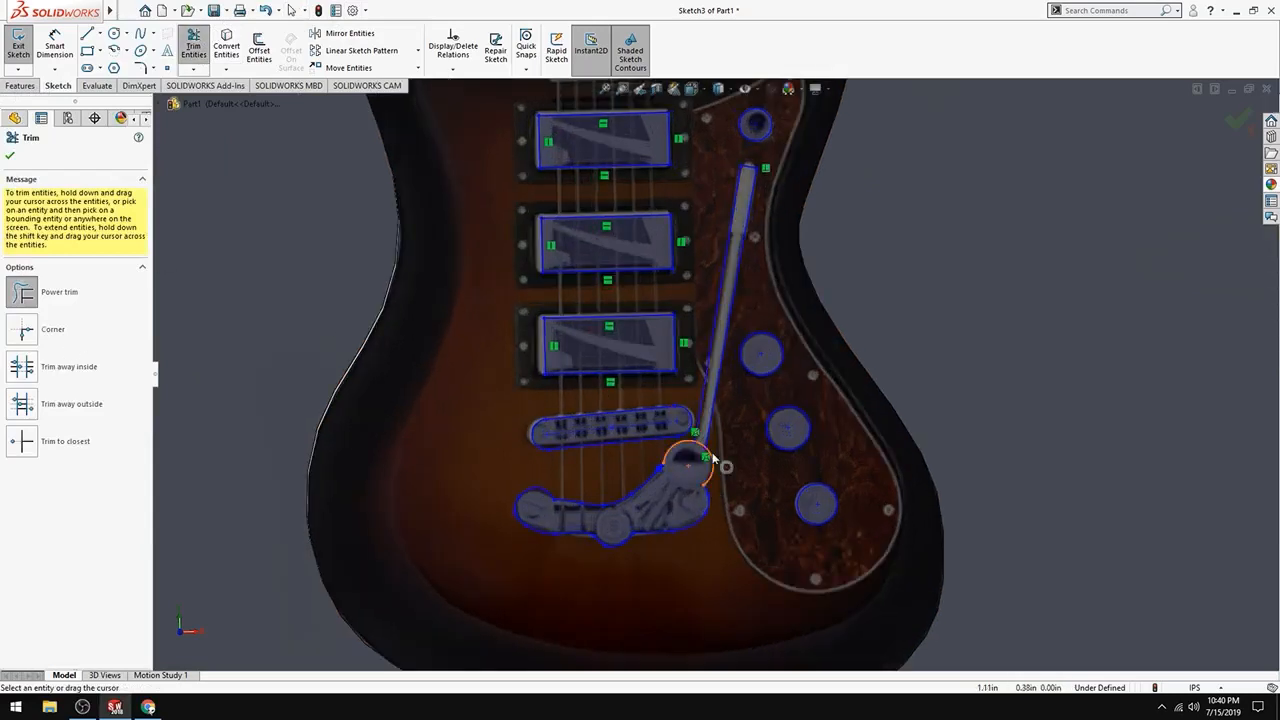
{"action": "scroll", "coordinate": [700, 440], "scroll_direction": "down", "scroll_amount": 5}
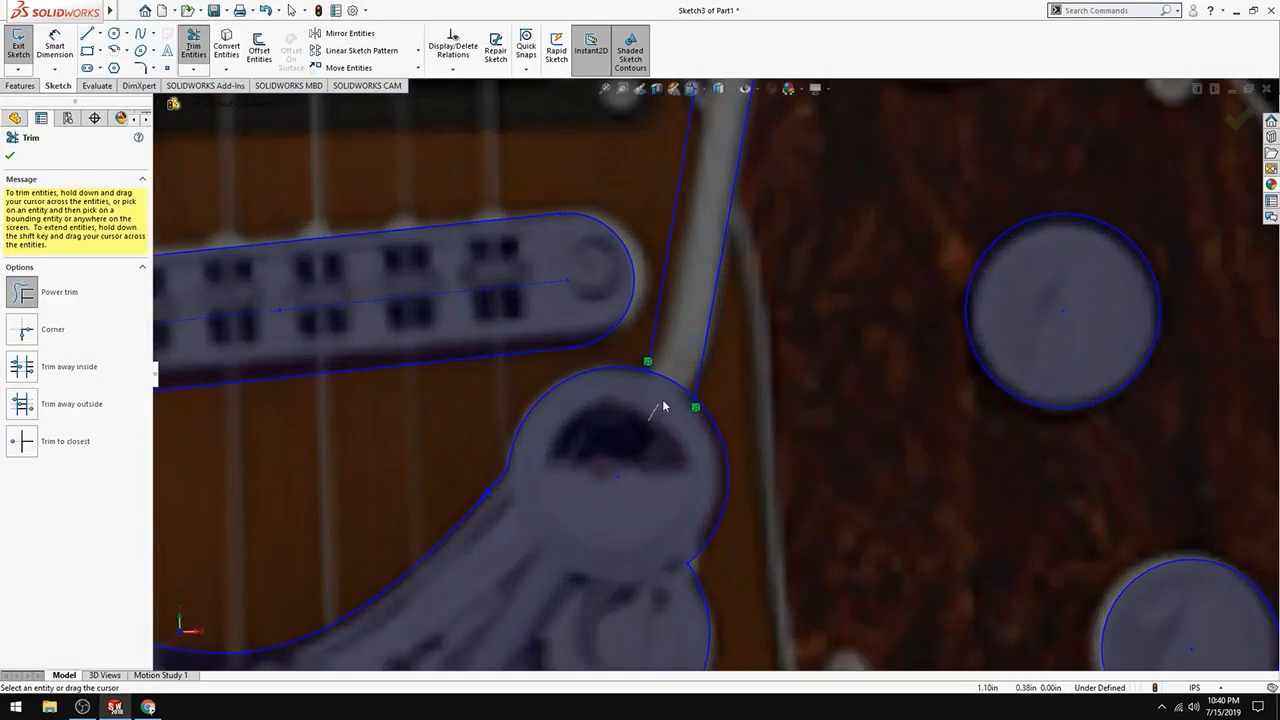
{"action": "scroll", "coordinate": [744, 175], "scroll_direction": "up", "scroll_amount": 6}
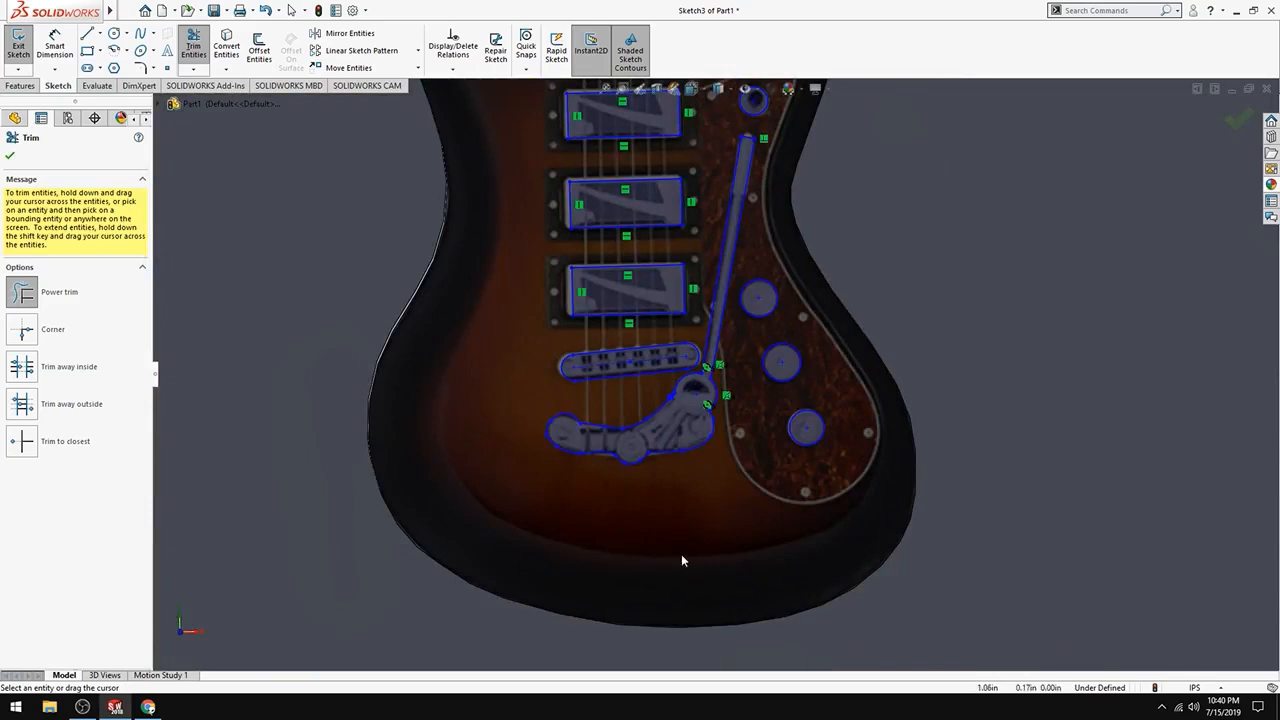
Start an Extruded Cut from the sketch and select the three lower knob circles as contours
{"action": "scroll", "coordinate": [713, 446], "scroll_direction": "up", "scroll_amount": 4}
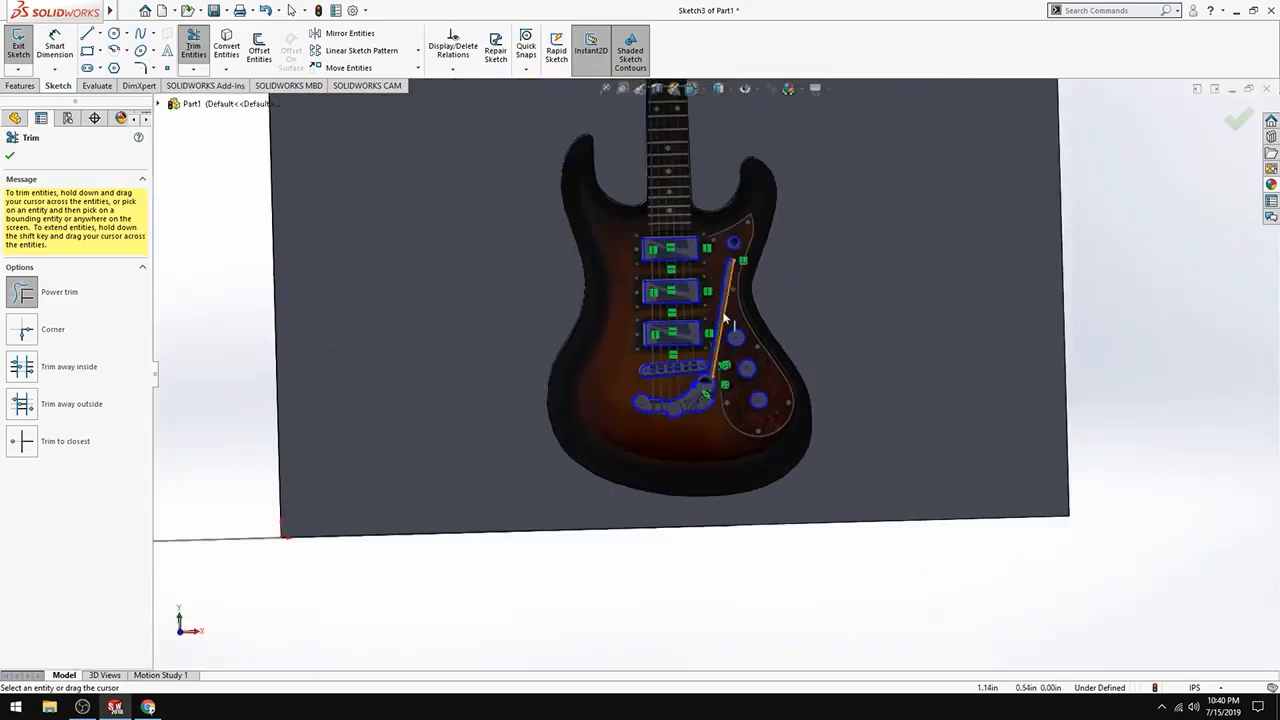
{"action": "scroll", "coordinate": [636, 381], "scroll_direction": "up", "scroll_amount": 8}
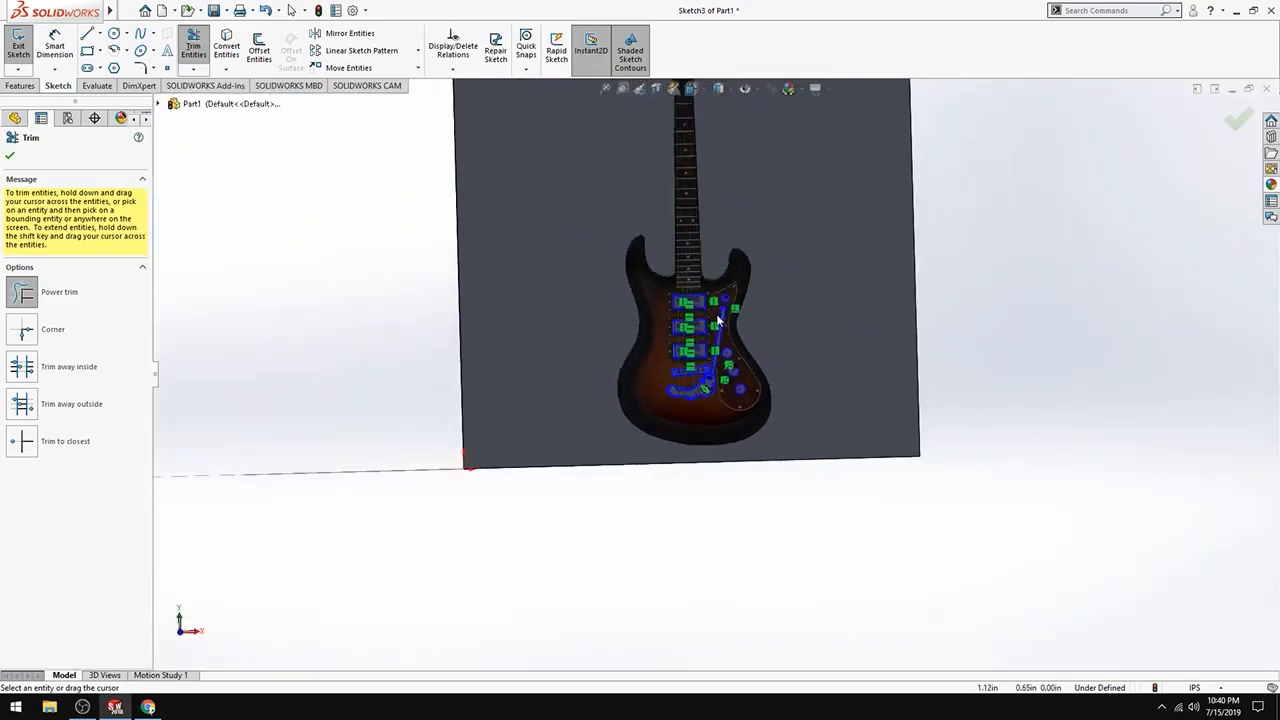
{"action": "scroll", "coordinate": [727, 213], "scroll_direction": "down", "scroll_amount": 5}
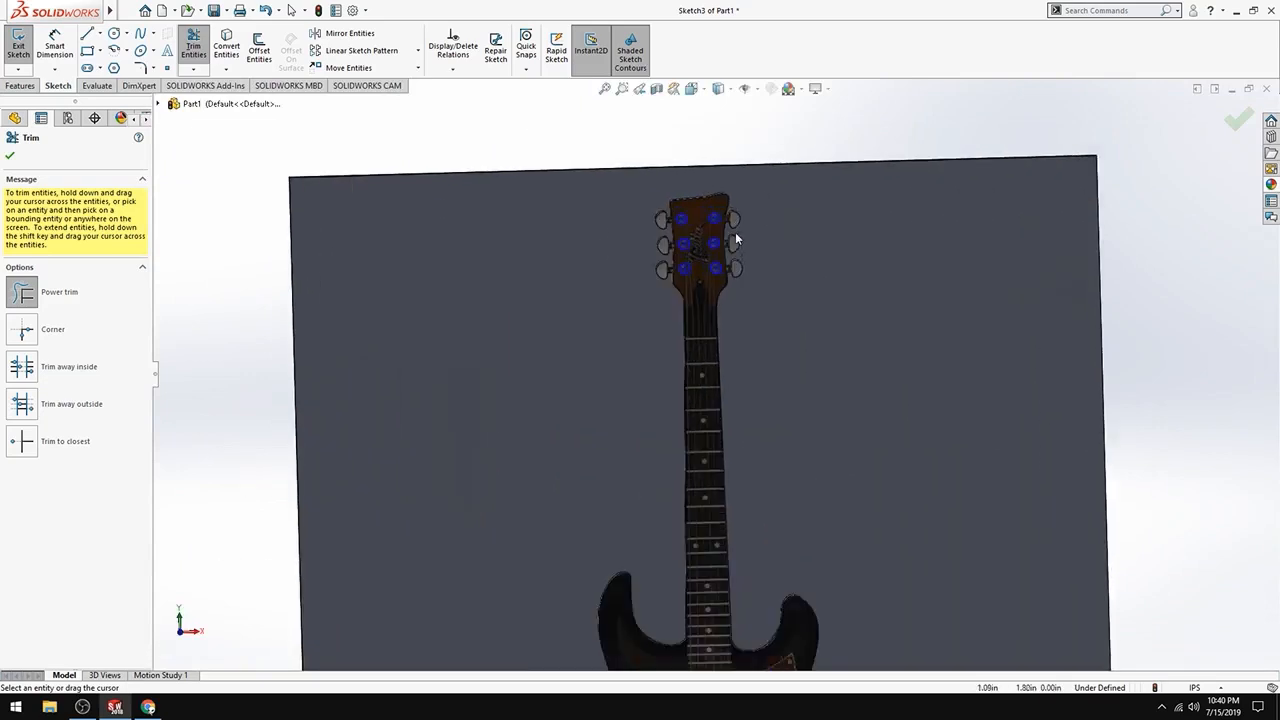
{"action": "scroll", "coordinate": [750, 465], "scroll_direction": "up", "scroll_amount": 7}
{"action": "scroll", "coordinate": [767, 414], "scroll_direction": "down", "scroll_amount": 6}
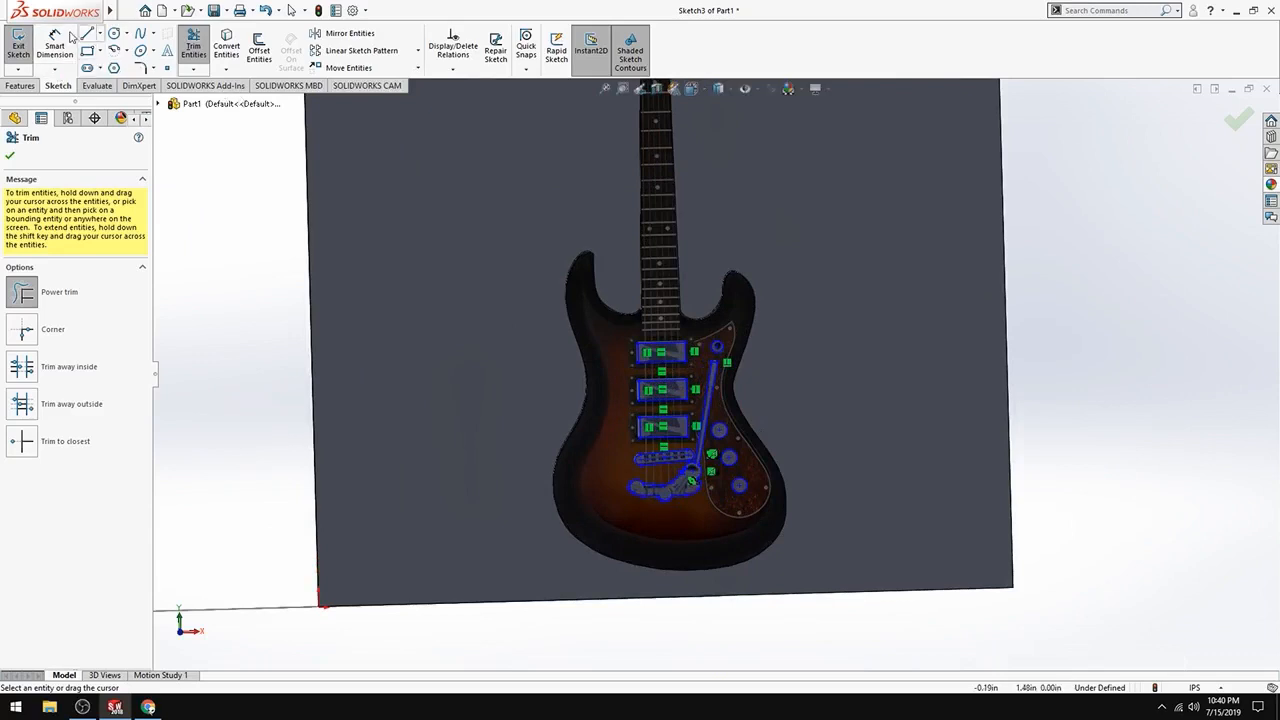
{"action": "left_click", "coordinate": [20, 86]}
{"action": "left_click", "coordinate": [198, 46]}
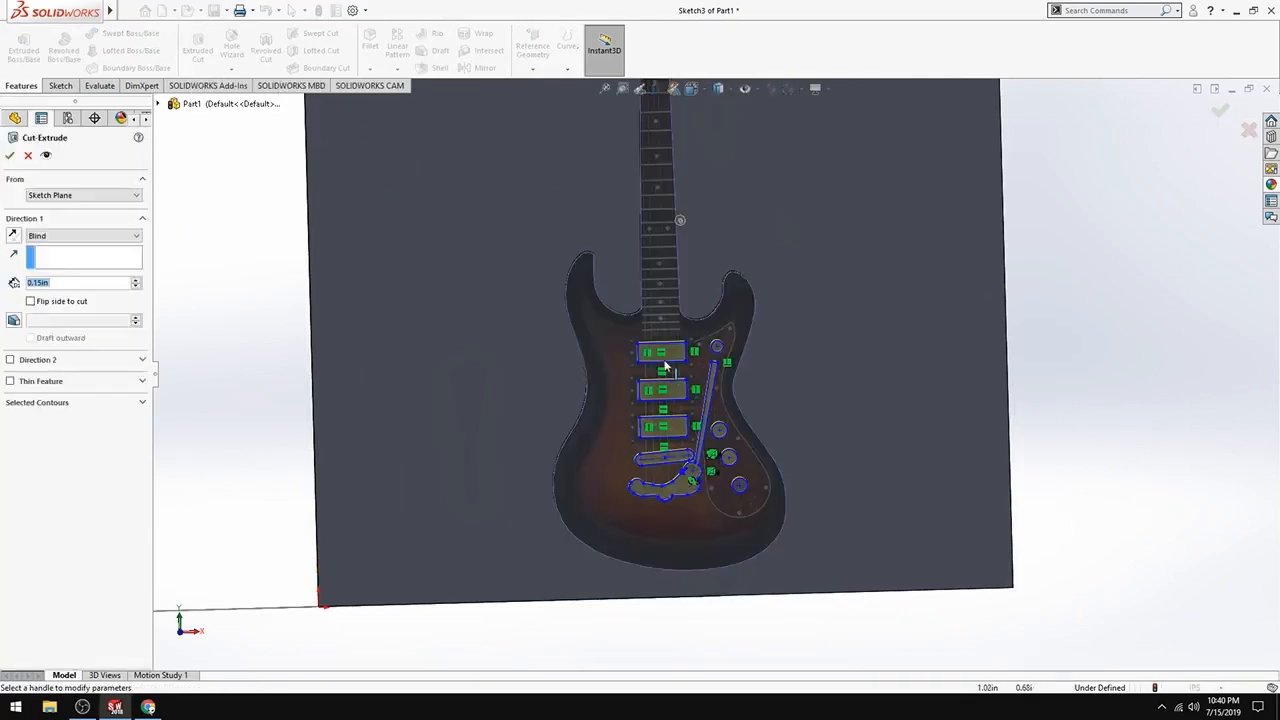
{"action": "left_click", "coordinate": [89, 405]}
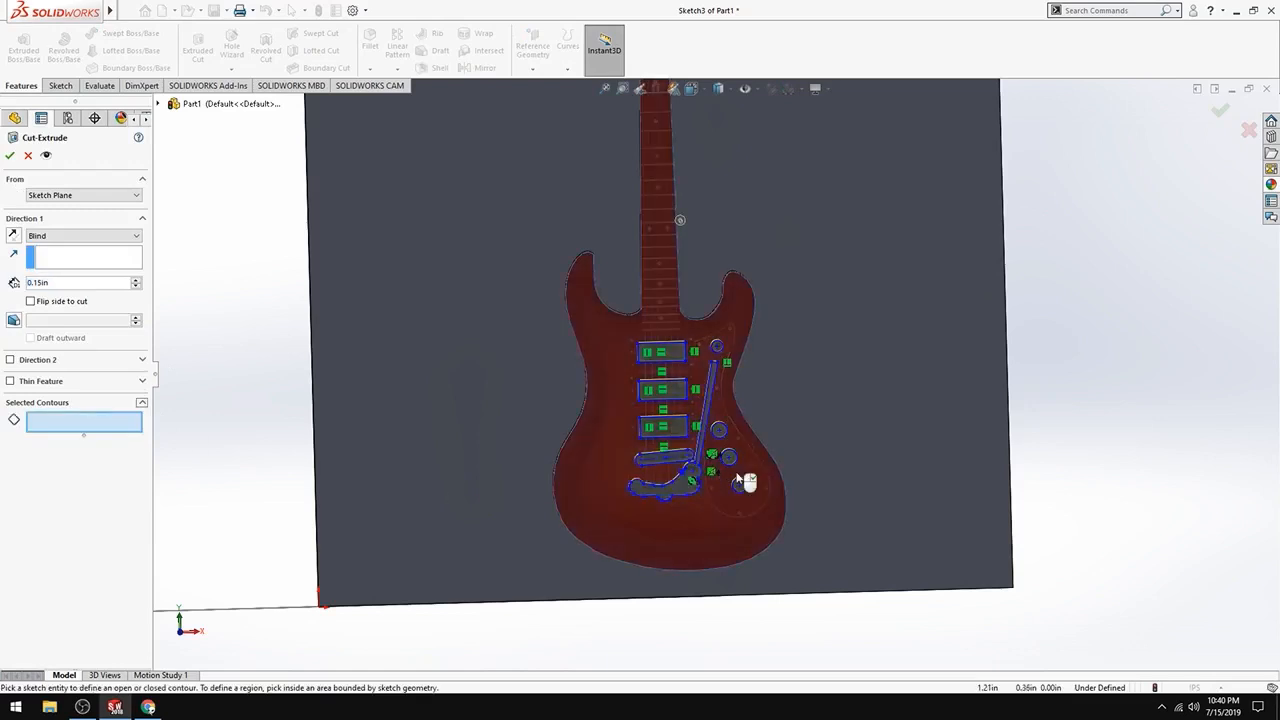
{"action": "scroll", "coordinate": [738, 478], "scroll_direction": "down", "scroll_amount": 5}
{"action": "left_click", "coordinate": [772, 447]}
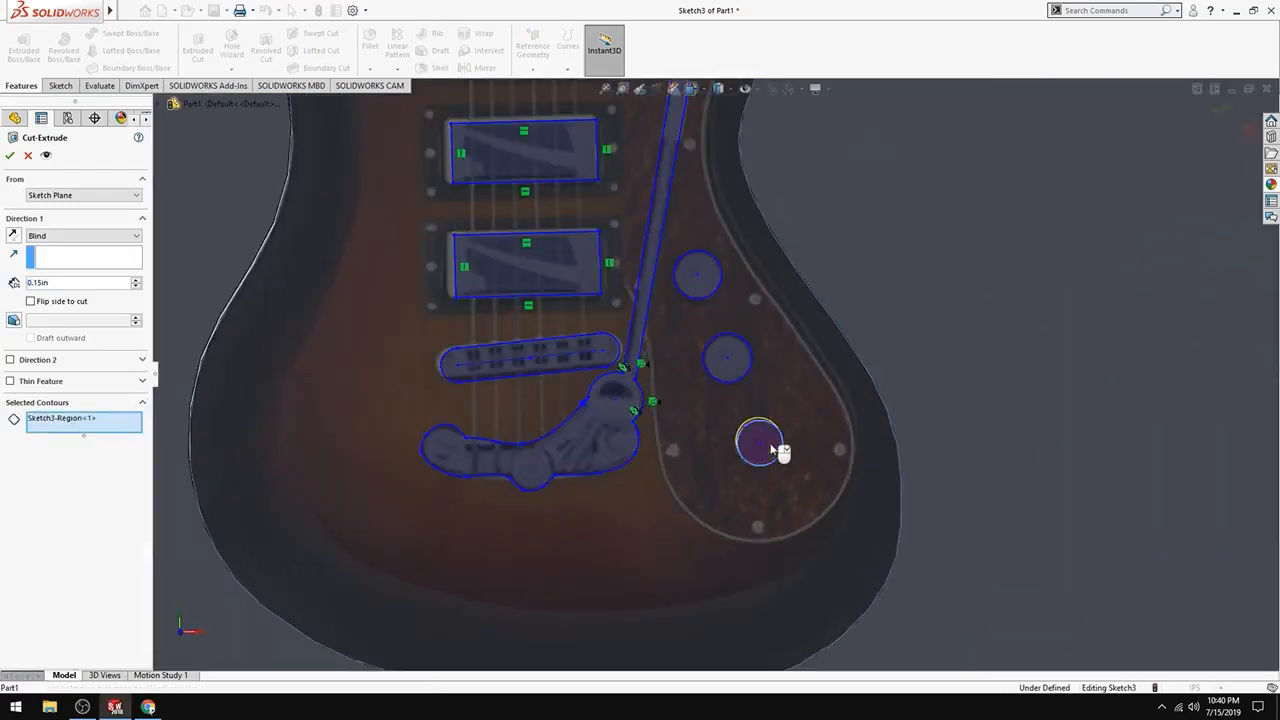
{"action": "left_click", "coordinate": [735, 360]}
{"action": "left_click", "coordinate": [700, 280]}
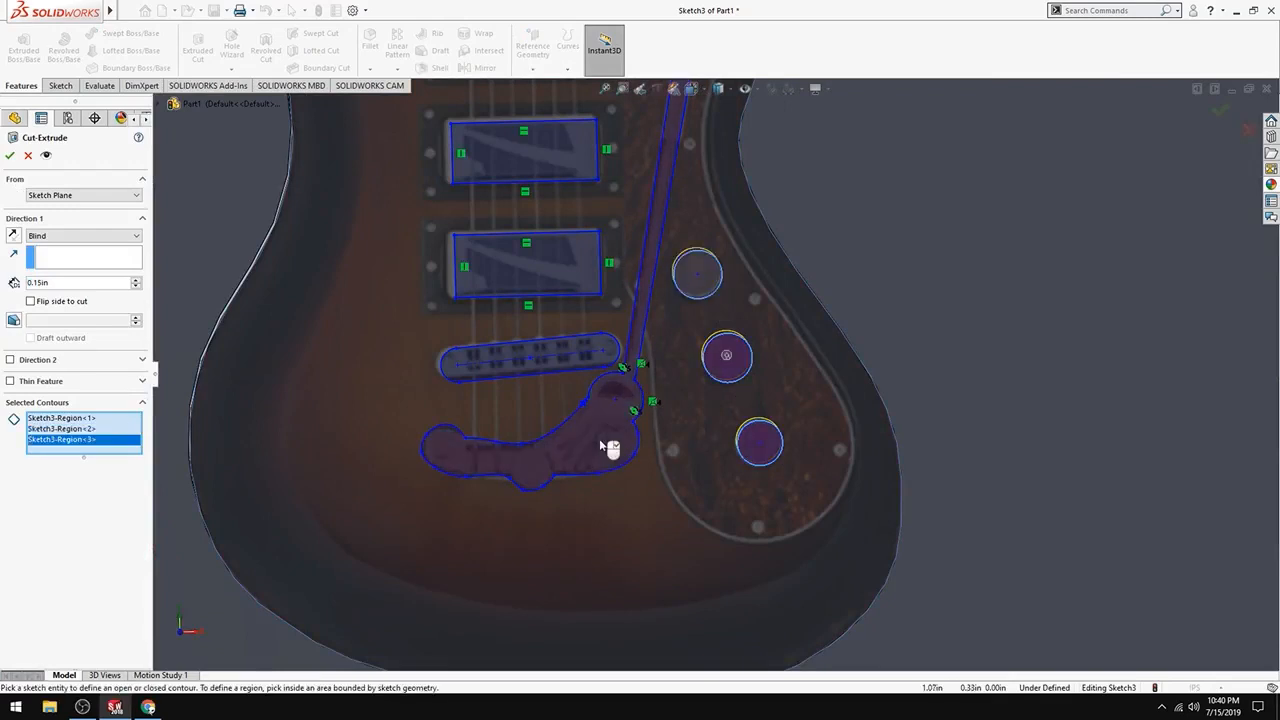
Add the tailpiece with tremolo arm, the bridge, the three pickups and the upper pickguard circle to the cut's contours
{"action": "left_click", "coordinate": [610, 447]}
{"action": "left_click", "coordinate": [570, 373]}
{"action": "left_click", "coordinate": [572, 289]}
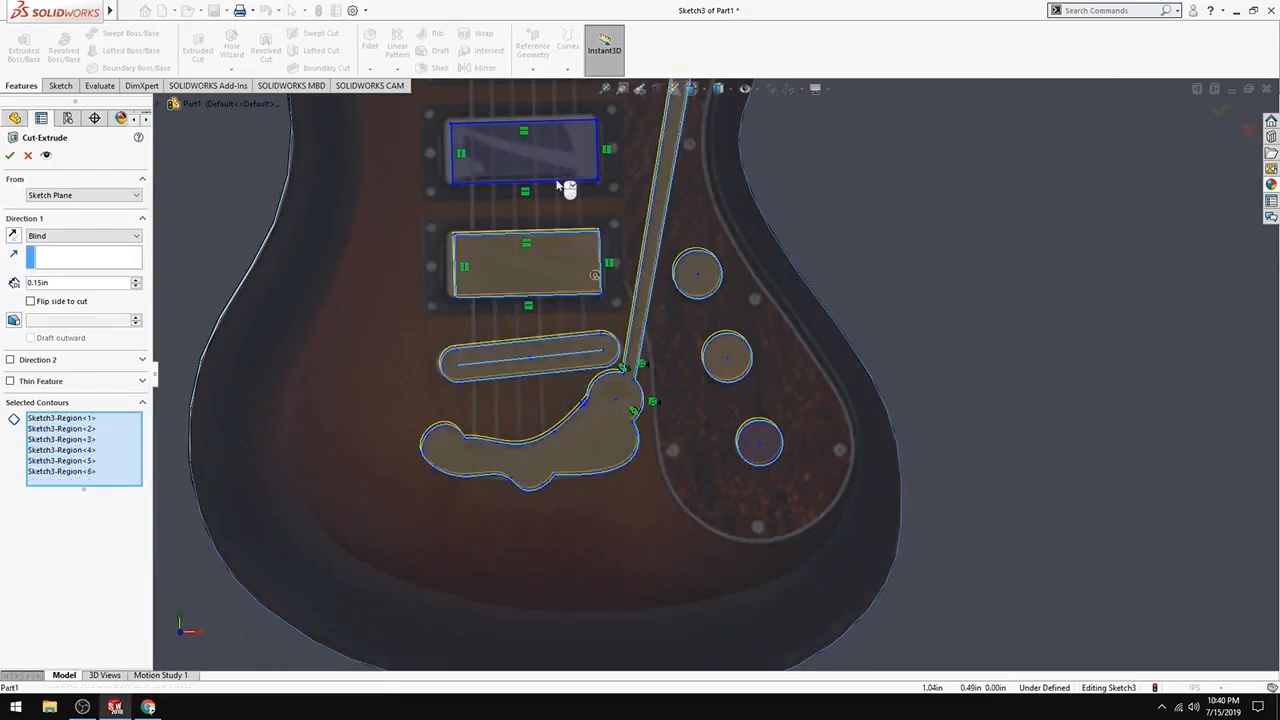
{"action": "left_click", "coordinate": [563, 188]}
{"action": "scroll", "coordinate": [698, 345], "scroll_direction": "up", "scroll_amount": 5}
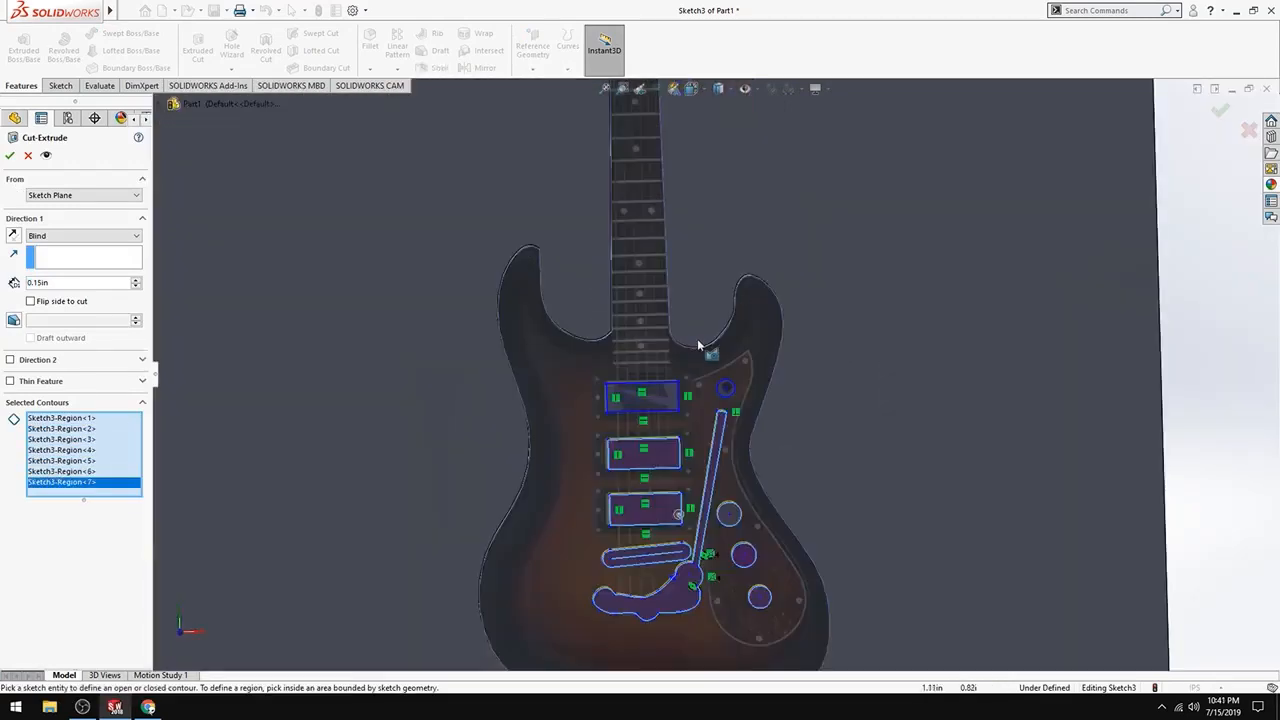
{"action": "scroll", "coordinate": [698, 345], "scroll_direction": "down", "scroll_amount": 4}
{"action": "left_click", "coordinate": [595, 488]}
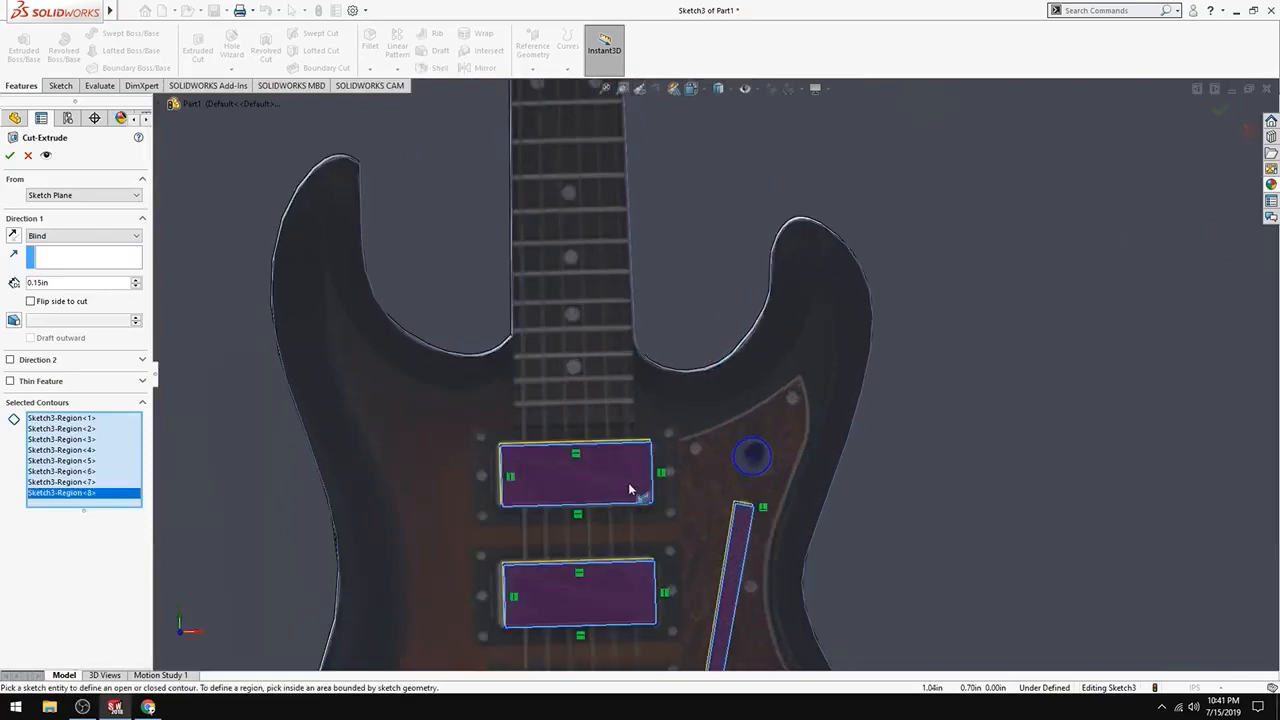
{"action": "left_click", "coordinate": [752, 458]}
Add the six tuning post circles on the headstock to the cut's contours
{"action": "scroll", "coordinate": [623, 275], "scroll_direction": "up", "scroll_amount": 8}
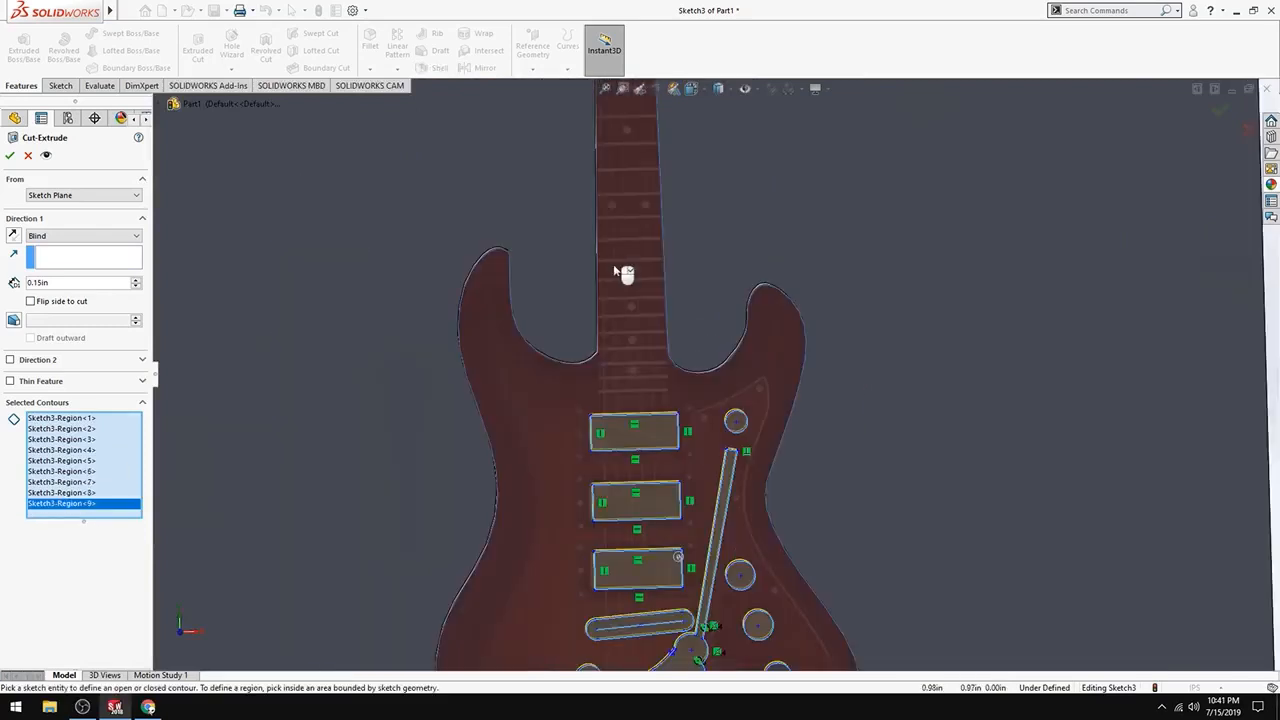
{"action": "scroll", "coordinate": [697, 245], "scroll_direction": "down", "scroll_amount": 10}
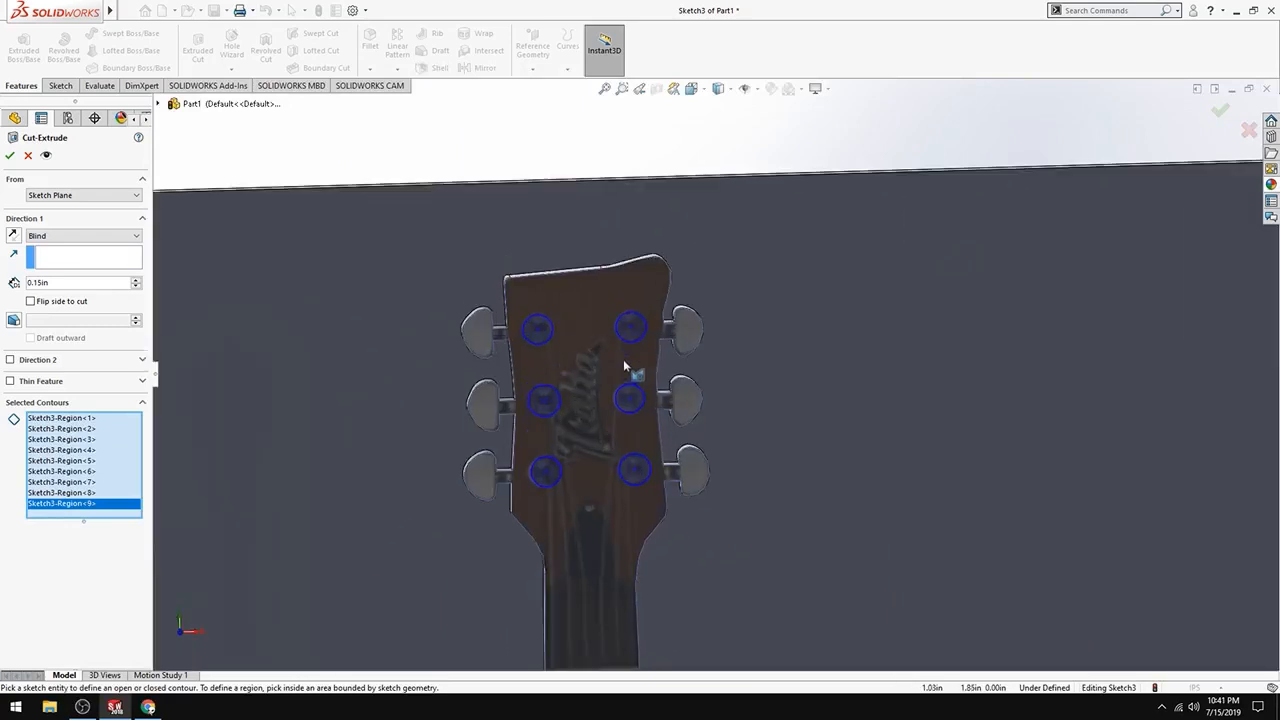
{"action": "left_click", "coordinate": [667, 563]}
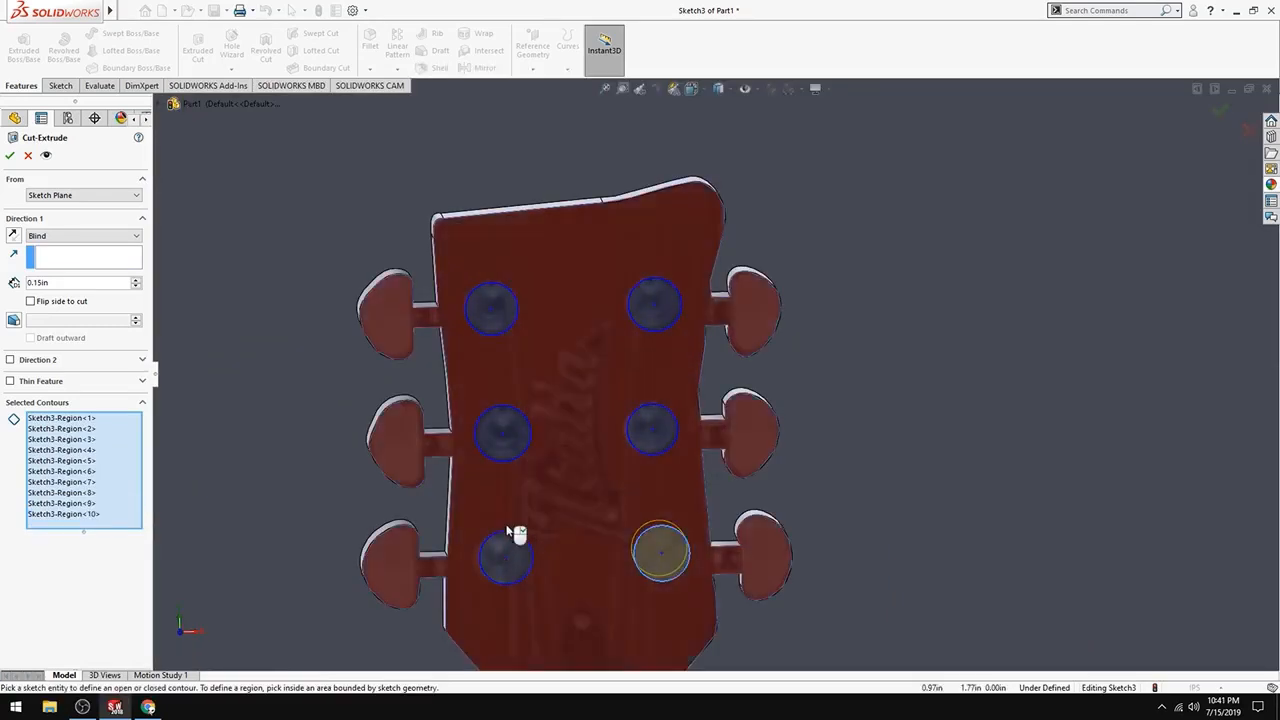
{"action": "left_click", "coordinate": [508, 556]}
{"action": "left_click", "coordinate": [502, 432]}
{"action": "left_click", "coordinate": [643, 434]}
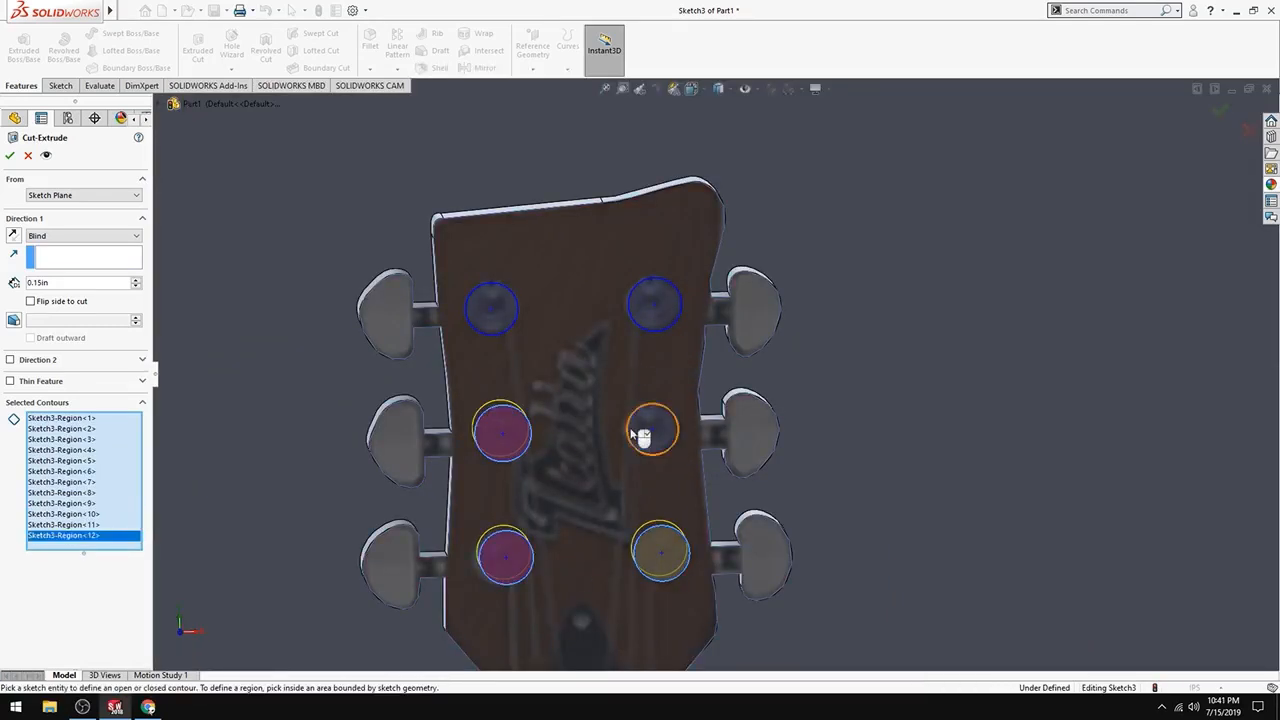
{"action": "left_click", "coordinate": [656, 303]}
{"action": "left_click", "coordinate": [510, 318]}
Cut the selected contours to a blind depth of 0.04 in and inspect the guitar from an angle
{"action": "scroll", "coordinate": [614, 528], "scroll_direction": "up", "scroll_amount": 10}
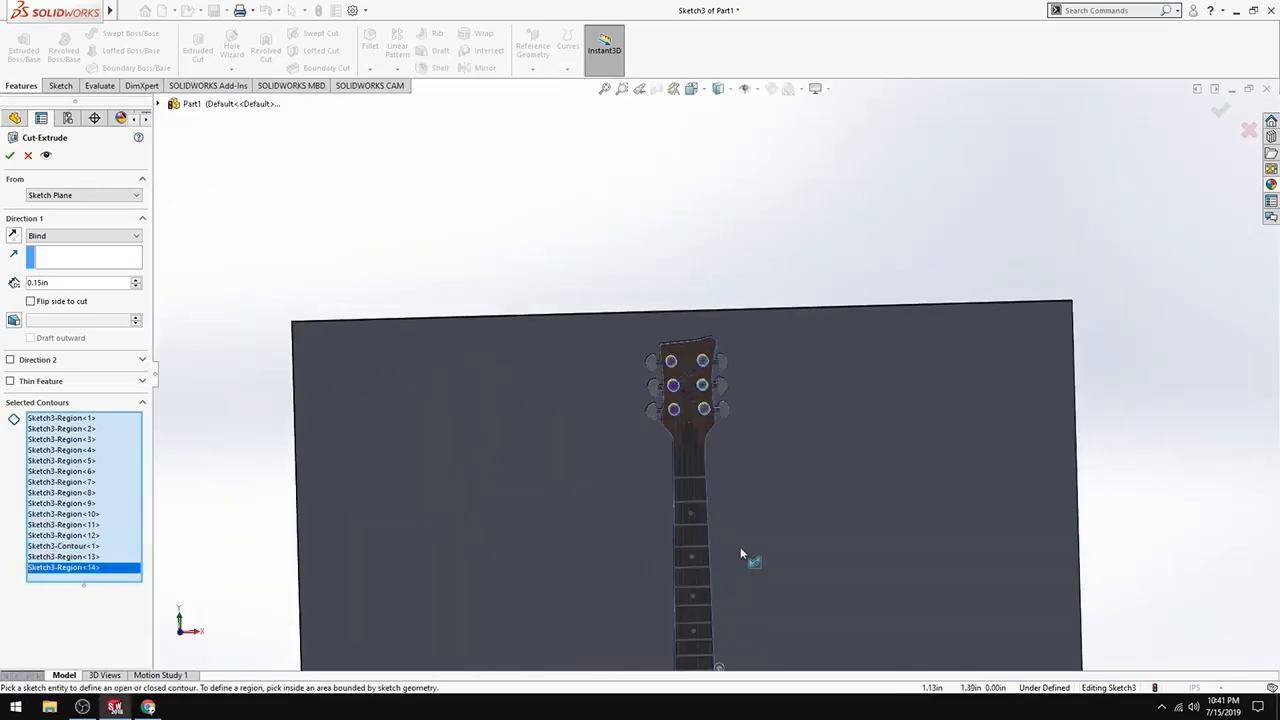
{"action": "scroll", "coordinate": [750, 452], "scroll_direction": "down", "scroll_amount": 3}
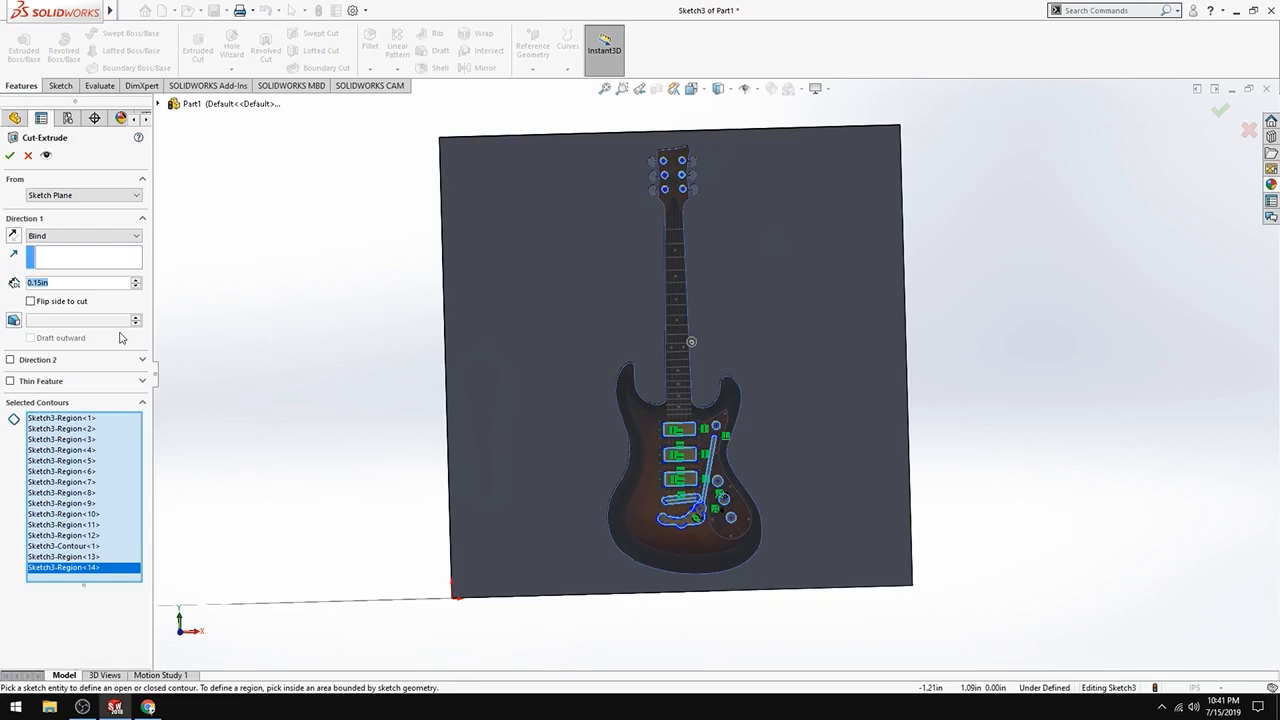
{"action": "type", "text": ".04"}
{"action": "key", "text": "Return"}
{"action": "left_click", "coordinate": [10, 156]}
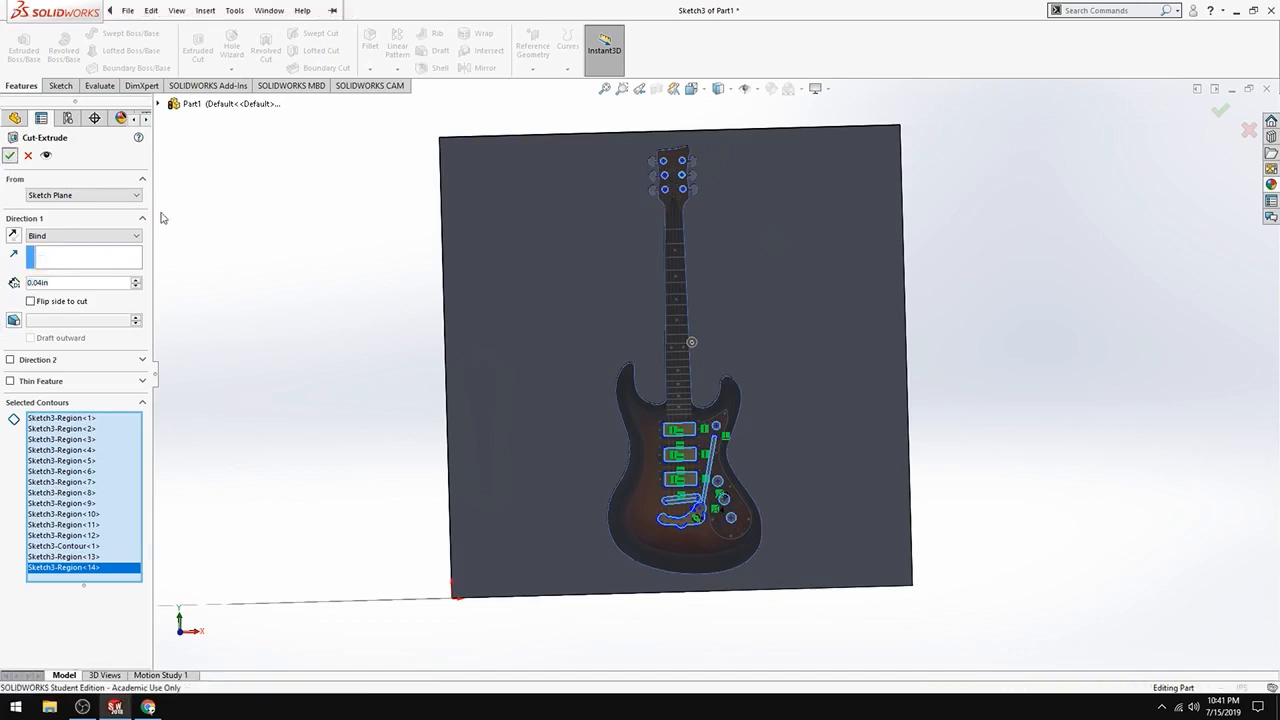
{"action": "scroll", "coordinate": [746, 452], "scroll_direction": "down", "scroll_amount": 2}
{"action": "scroll", "coordinate": [718, 358], "scroll_direction": "up", "scroll_amount": 3}
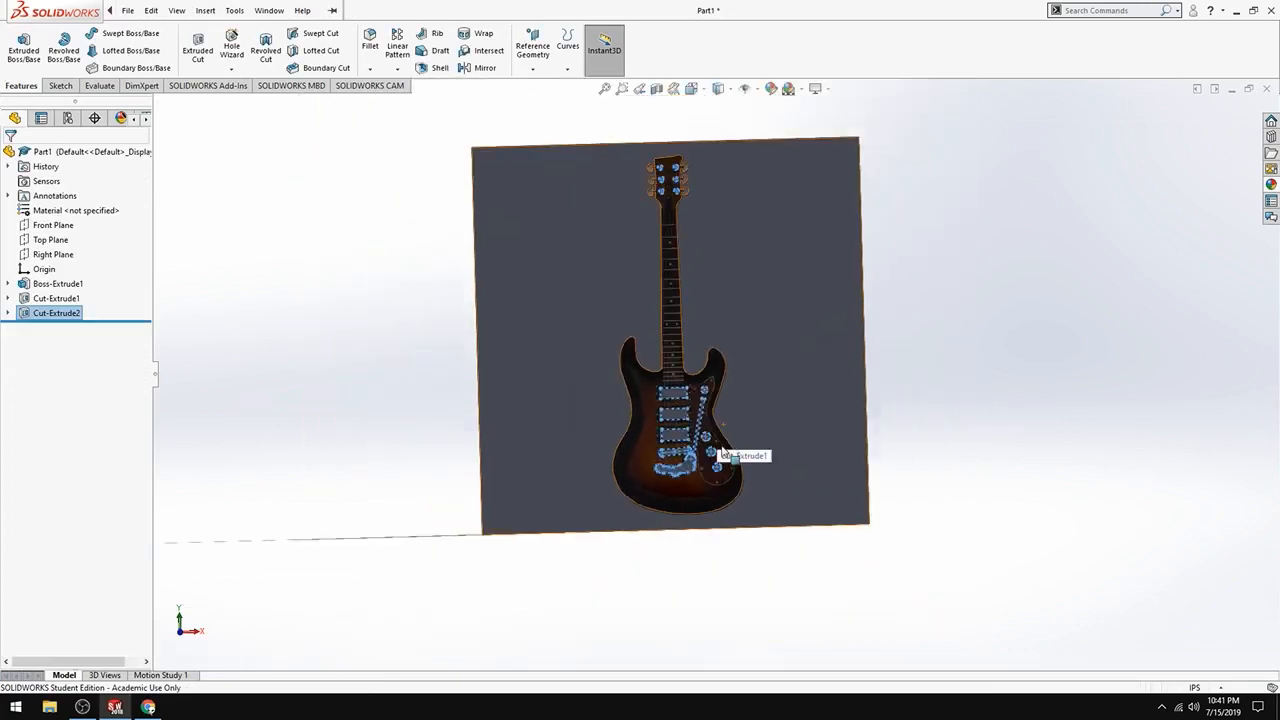
{"action": "middle_click_drag", "start_coordinate": [524, 402], "coordinate": [789, 393]}
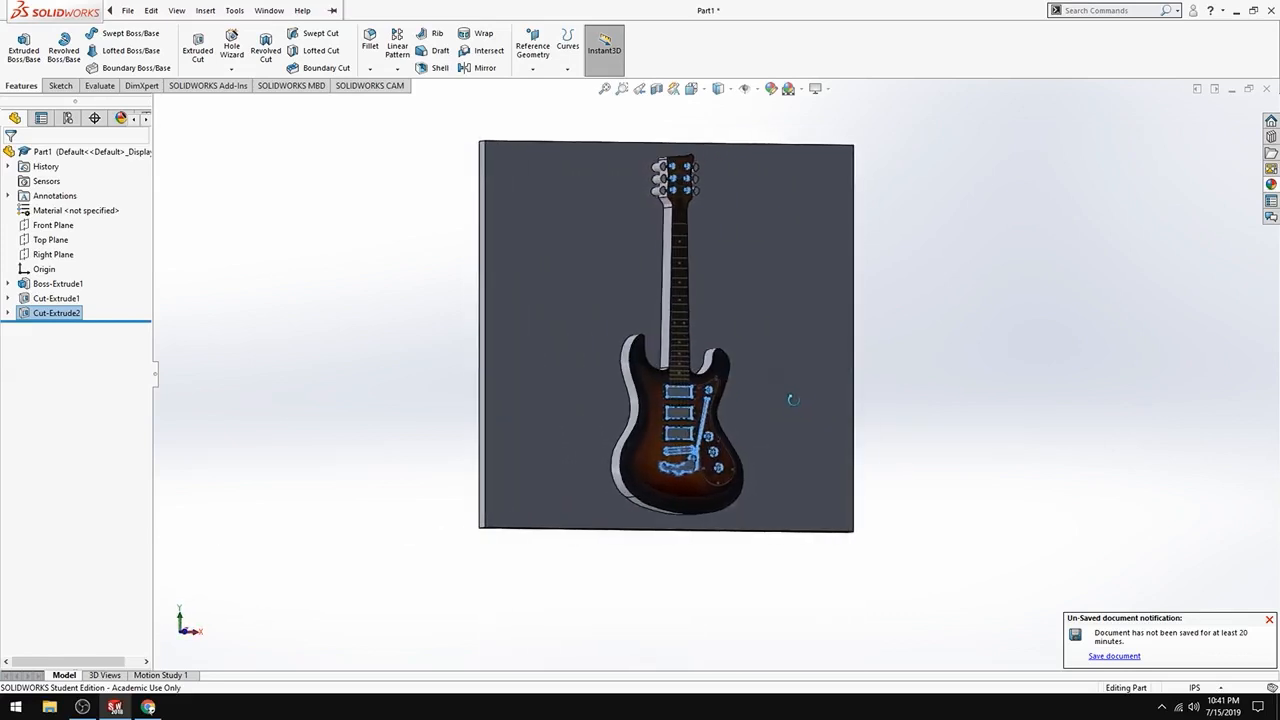
Inspect the cut guitar and its hardware recesses on the plate from several angles and distances
{"action": "scroll", "coordinate": [758, 428], "scroll_direction": "up", "scroll_amount": 4}
{"action": "scroll", "coordinate": [785, 475], "scroll_direction": "down", "scroll_amount": 3}
{"action": "middle_click_drag", "start_coordinate": [785, 475], "coordinate": [777, 323]}
{"action": "scroll", "coordinate": [763, 435], "scroll_direction": "up", "scroll_amount": 5}
{"action": "scroll", "coordinate": [757, 421], "scroll_direction": "down", "scroll_amount": 4}
{"action": "scroll", "coordinate": [777, 323], "scroll_direction": "up", "scroll_amount": 6}
{"action": "scroll", "coordinate": [718, 301], "scroll_direction": "down", "scroll_amount": 2}
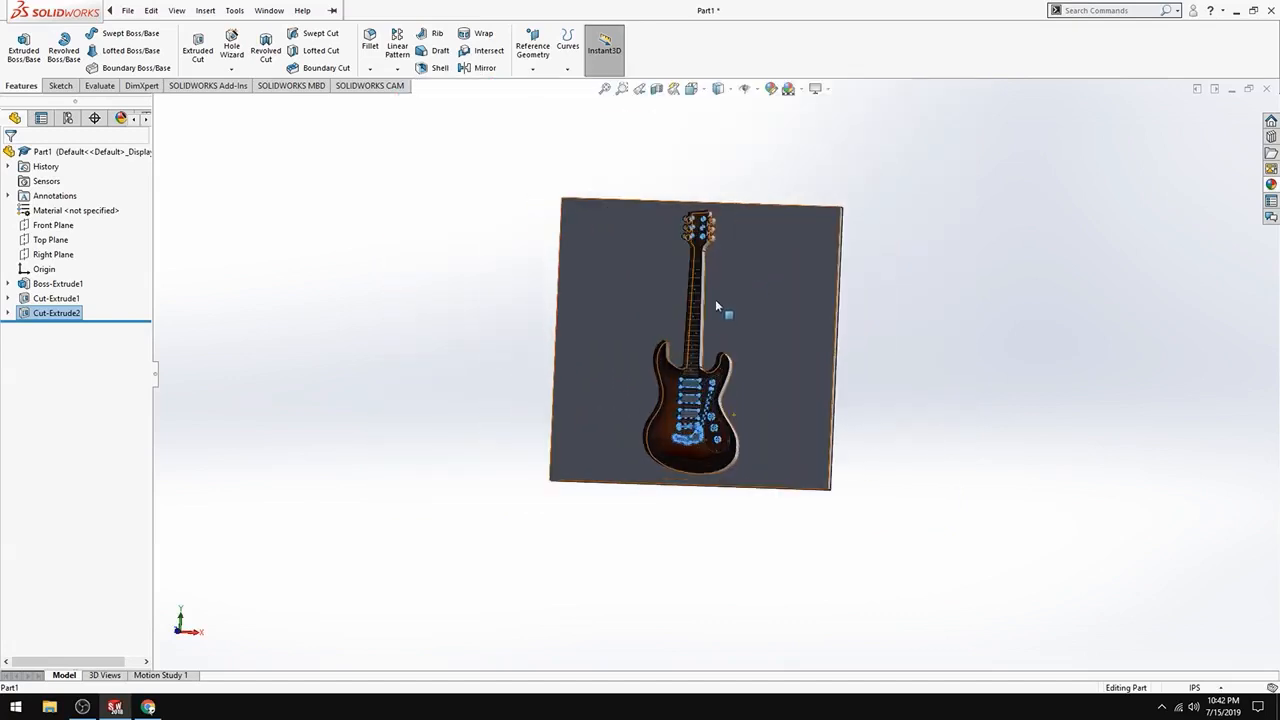
{"action": "scroll", "coordinate": [740, 330], "scroll_direction": "down", "scroll_amount": 4}
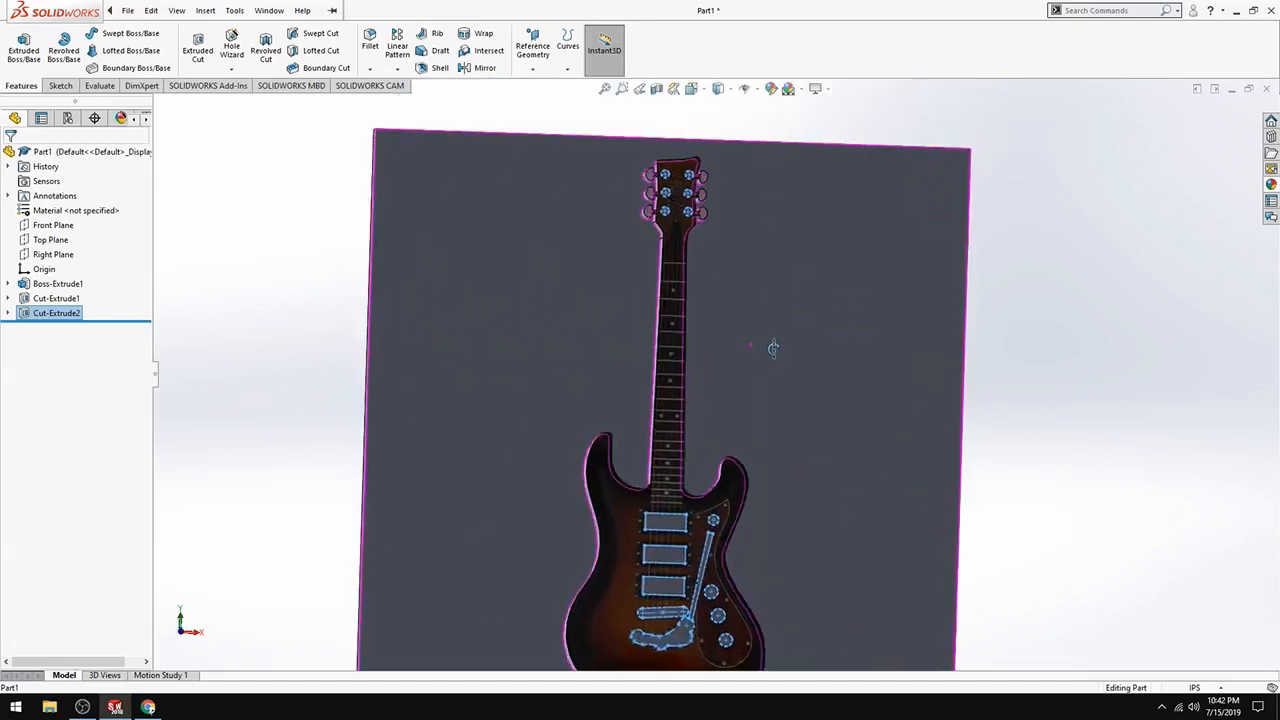
{"action": "scroll", "coordinate": [820, 517], "scroll_direction": "up", "scroll_amount": 5}
{"action": "scroll", "coordinate": [705, 455], "scroll_direction": "down", "scroll_amount": 4}
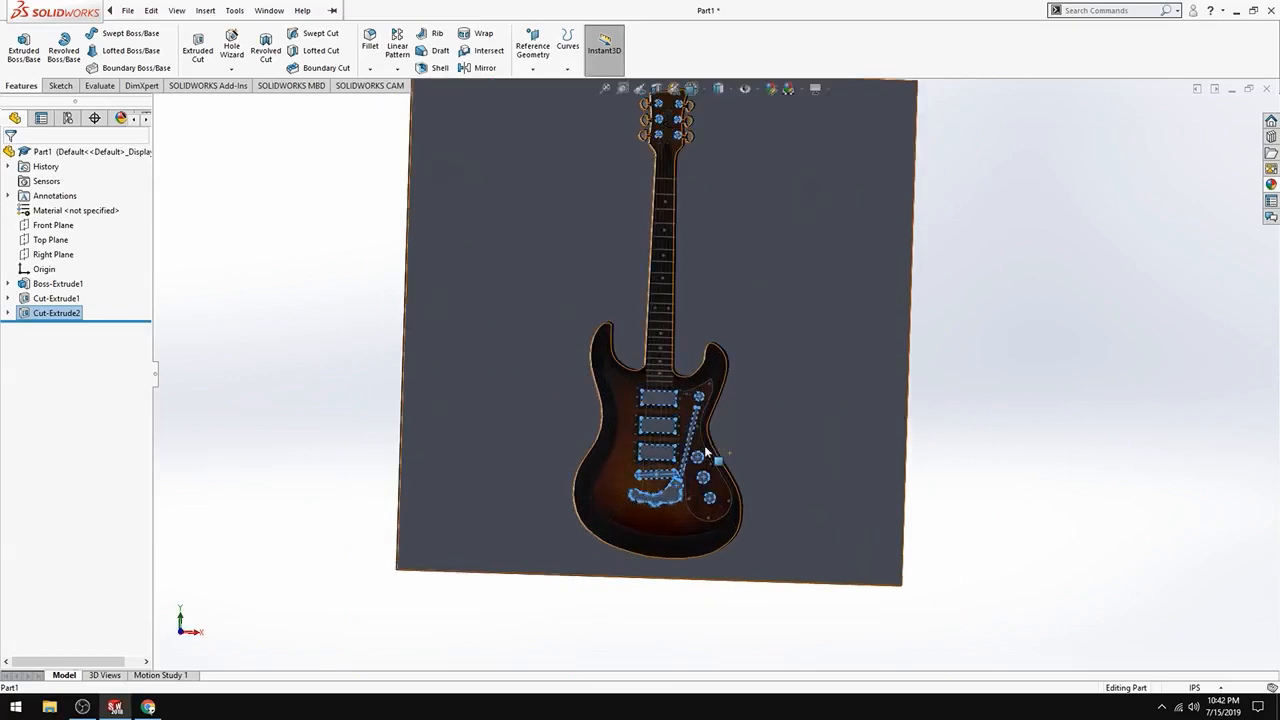
{"action": "scroll", "coordinate": [647, 459], "scroll_direction": "down", "scroll_amount": 2}
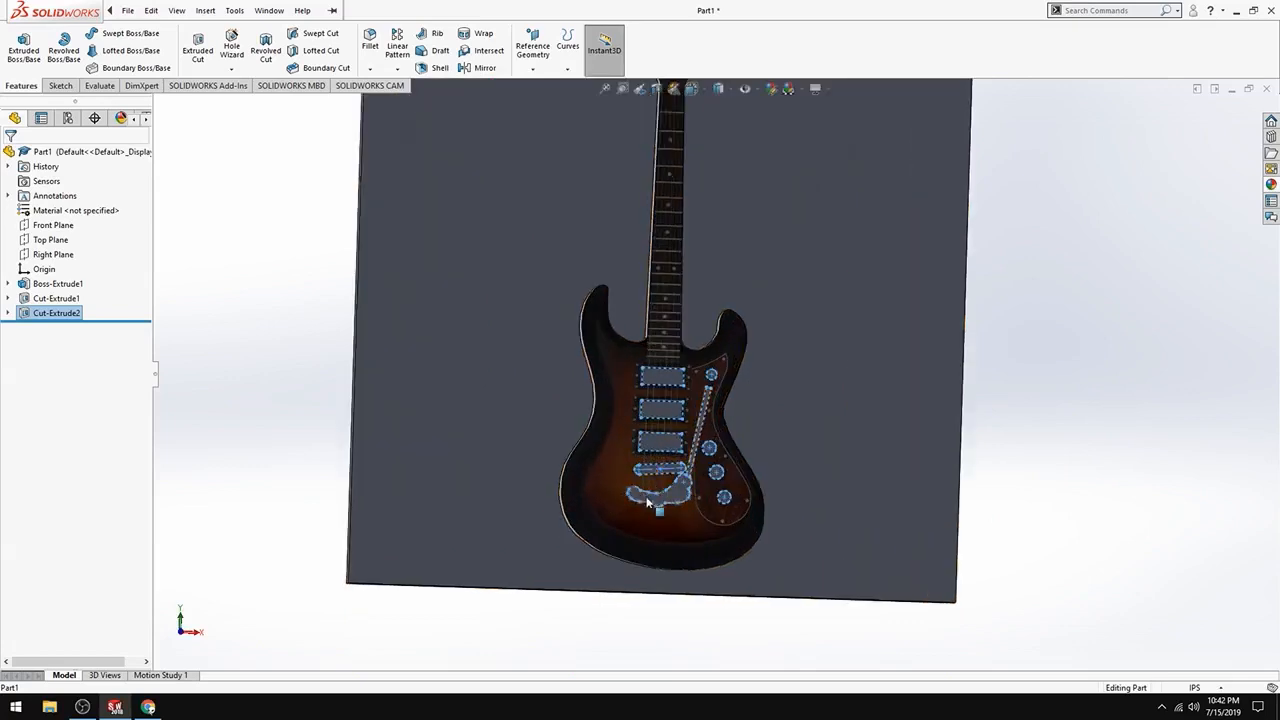
{"action": "scroll", "coordinate": [690, 290], "scroll_direction": "up", "scroll_amount": 3}
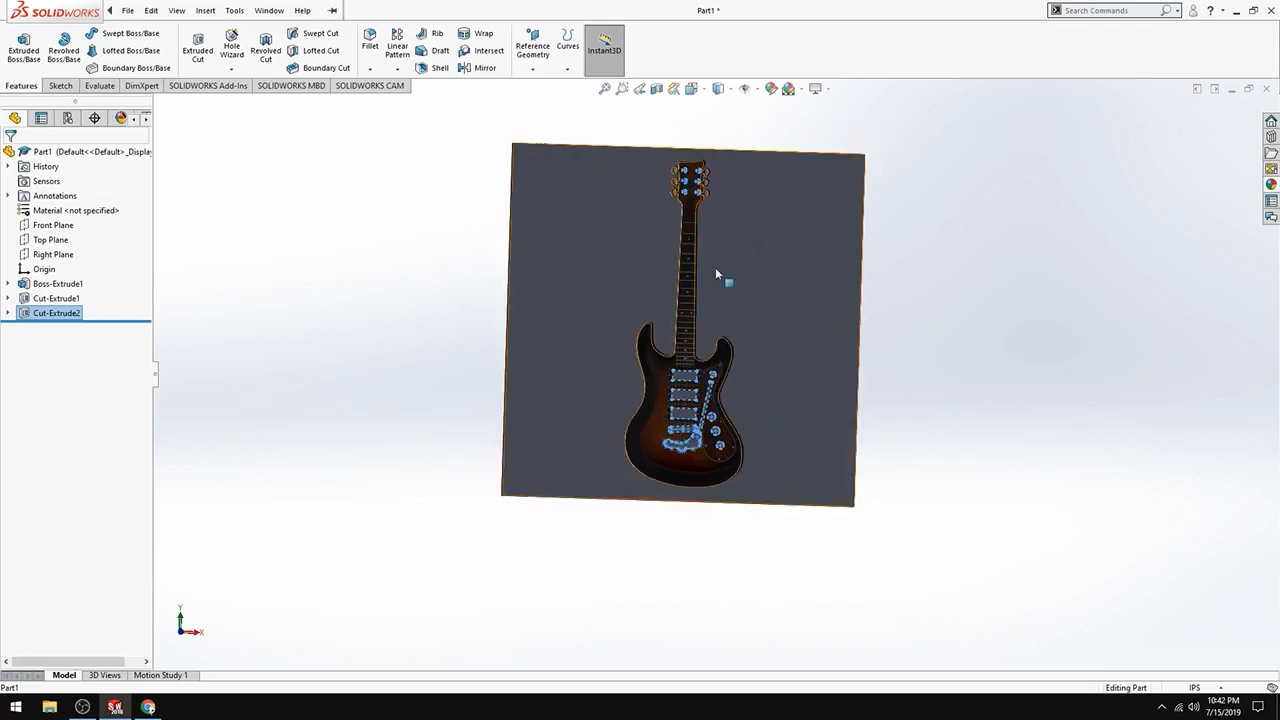
{"action": "scroll", "coordinate": [715, 300], "scroll_direction": "up", "scroll_amount": 3}
{"action": "scroll", "coordinate": [715, 320], "scroll_direction": "down", "scroll_amount": 2}
{"action": "scroll", "coordinate": [740, 317], "scroll_direction": "up", "scroll_amount": 1}
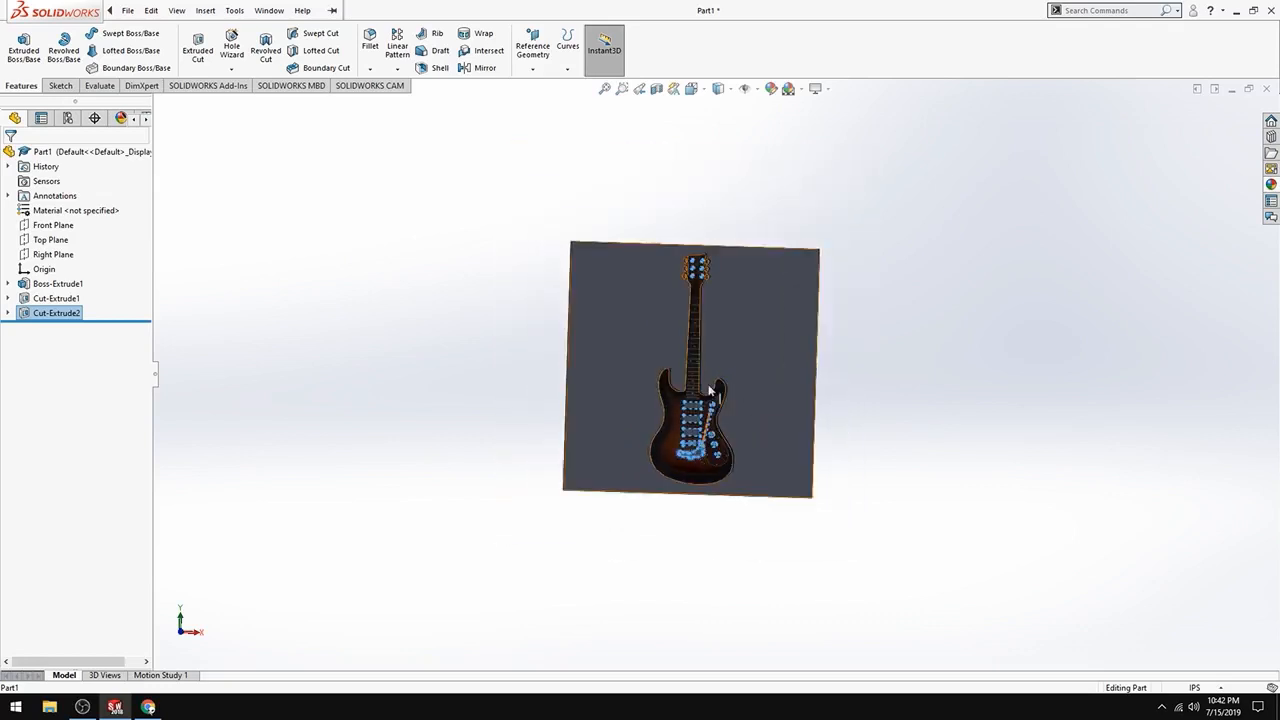
{"action": "scroll", "coordinate": [730, 435], "scroll_direction": "down", "scroll_amount": 3}
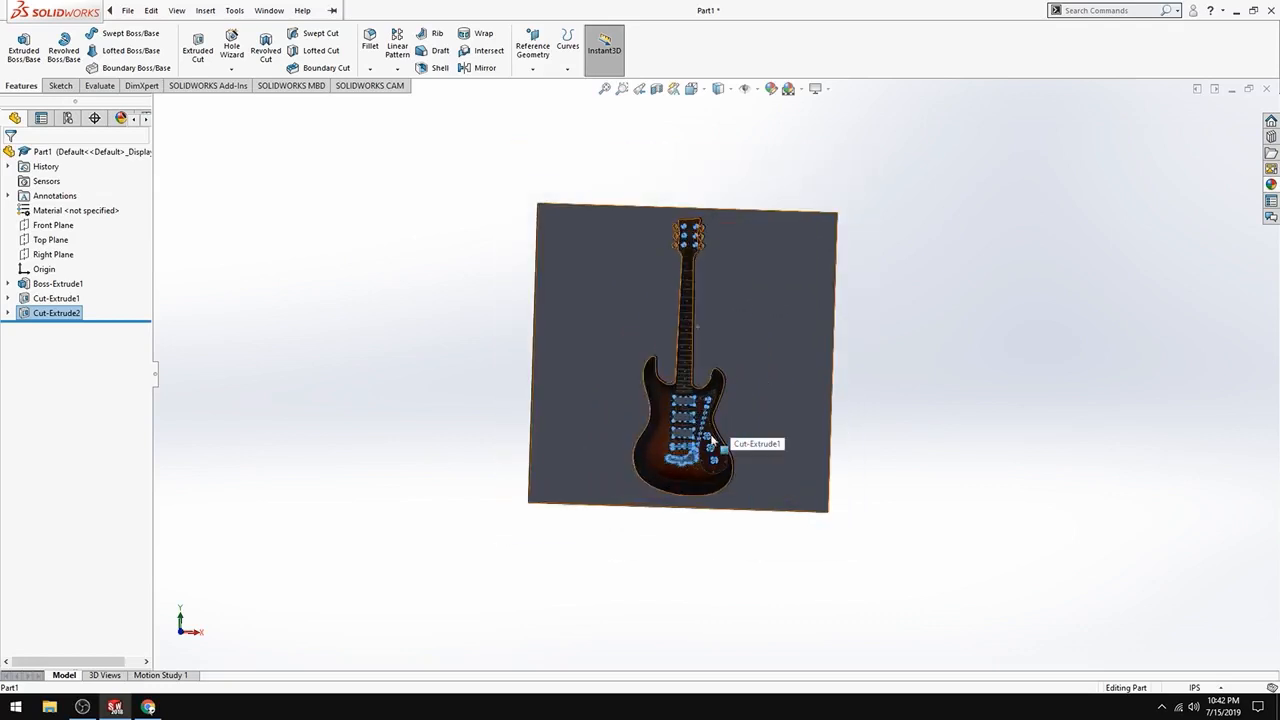
{"action": "scroll", "coordinate": [766, 266], "scroll_direction": "up", "scroll_amount": 1}
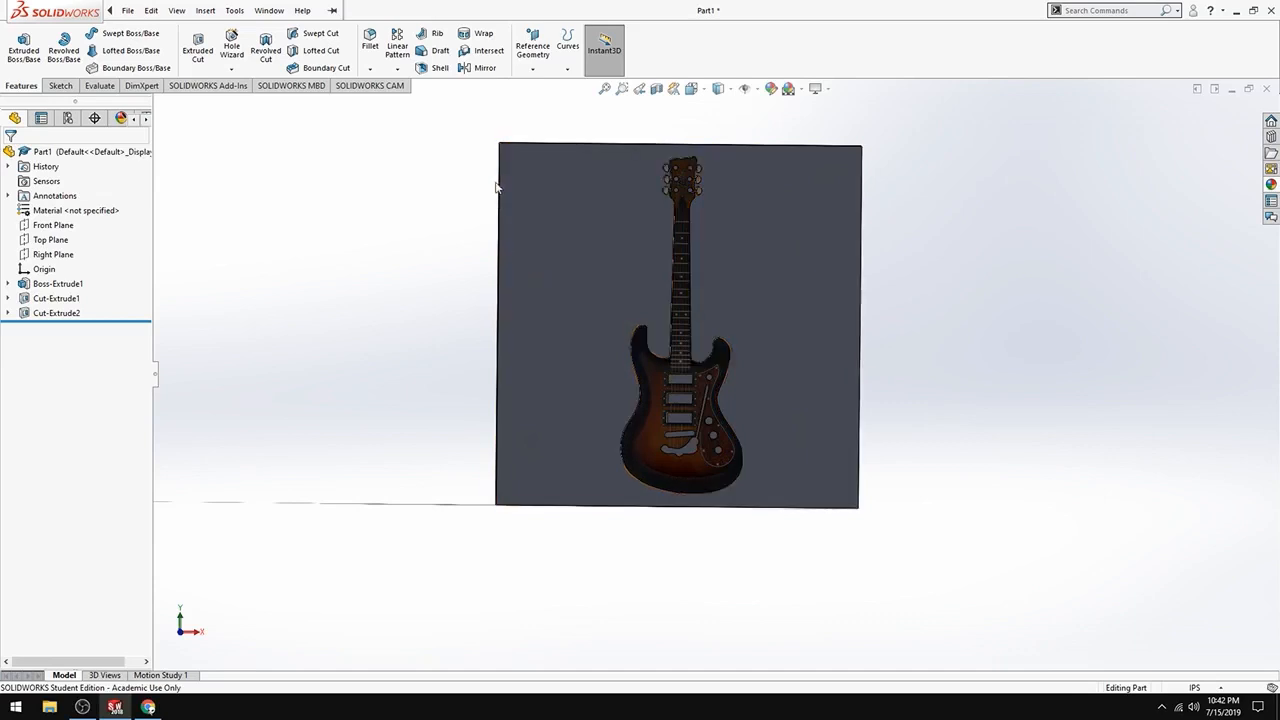
Color only the plate's background face around the guitar standard red instead of applying the appearance to the whole part
{"action": "left_click", "coordinate": [770, 91]}
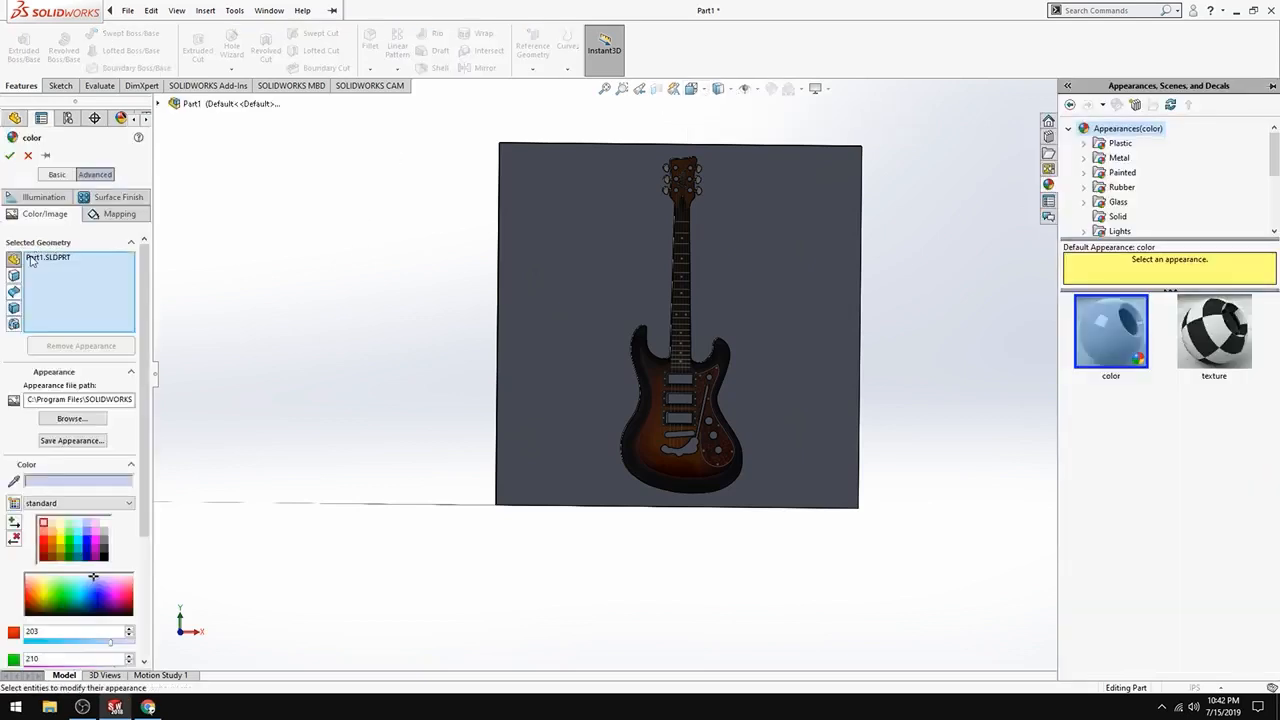
{"action": "left_click", "coordinate": [46, 261]}
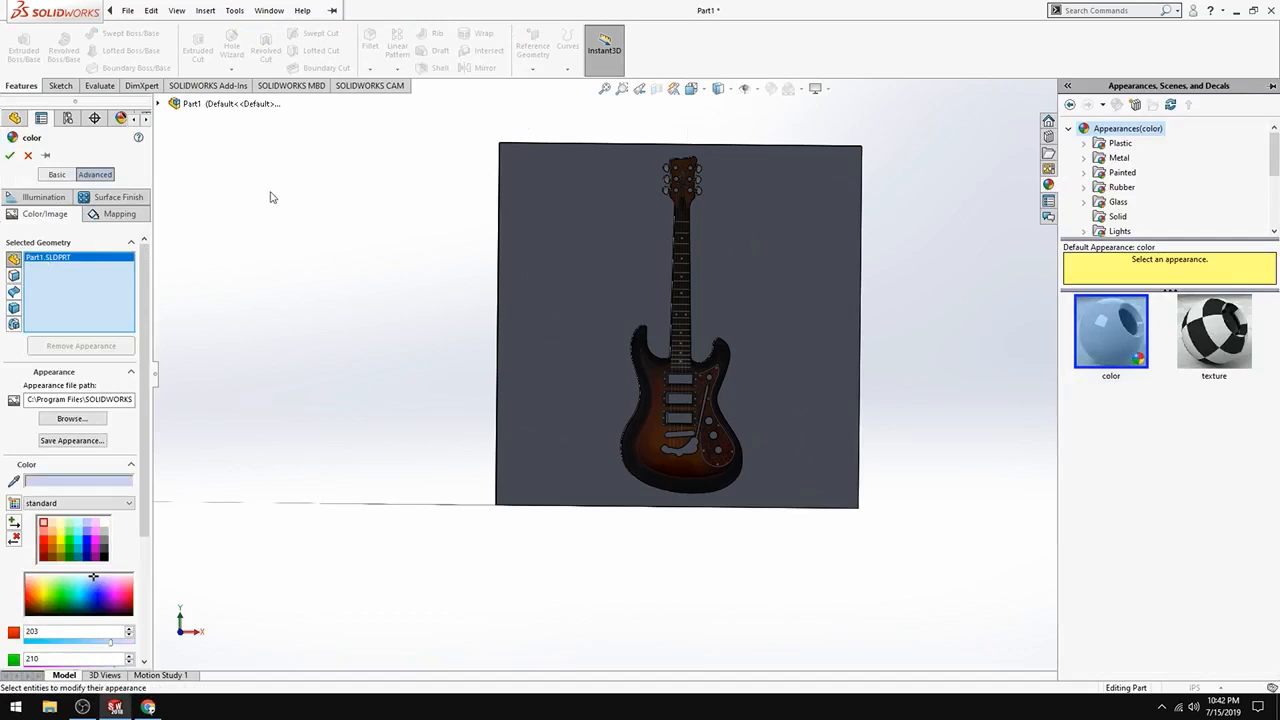
{"action": "key", "text": "Delete"}
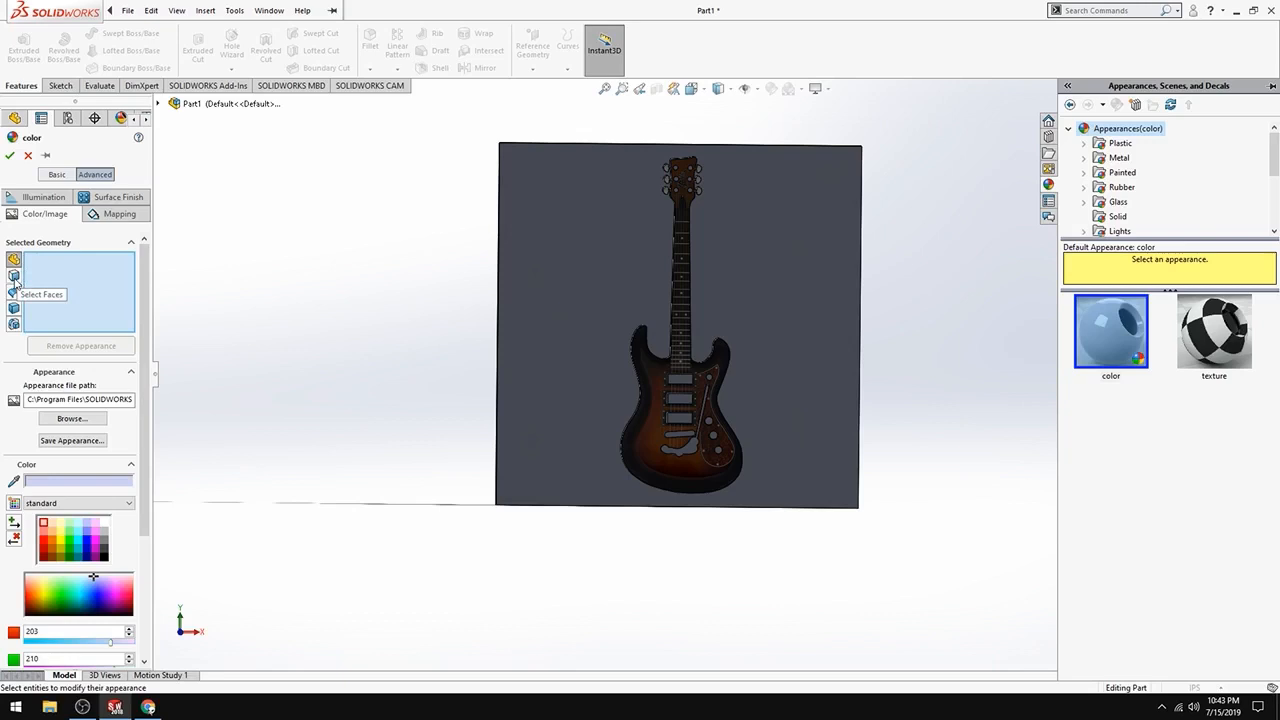
{"action": "left_click", "coordinate": [14, 282]}
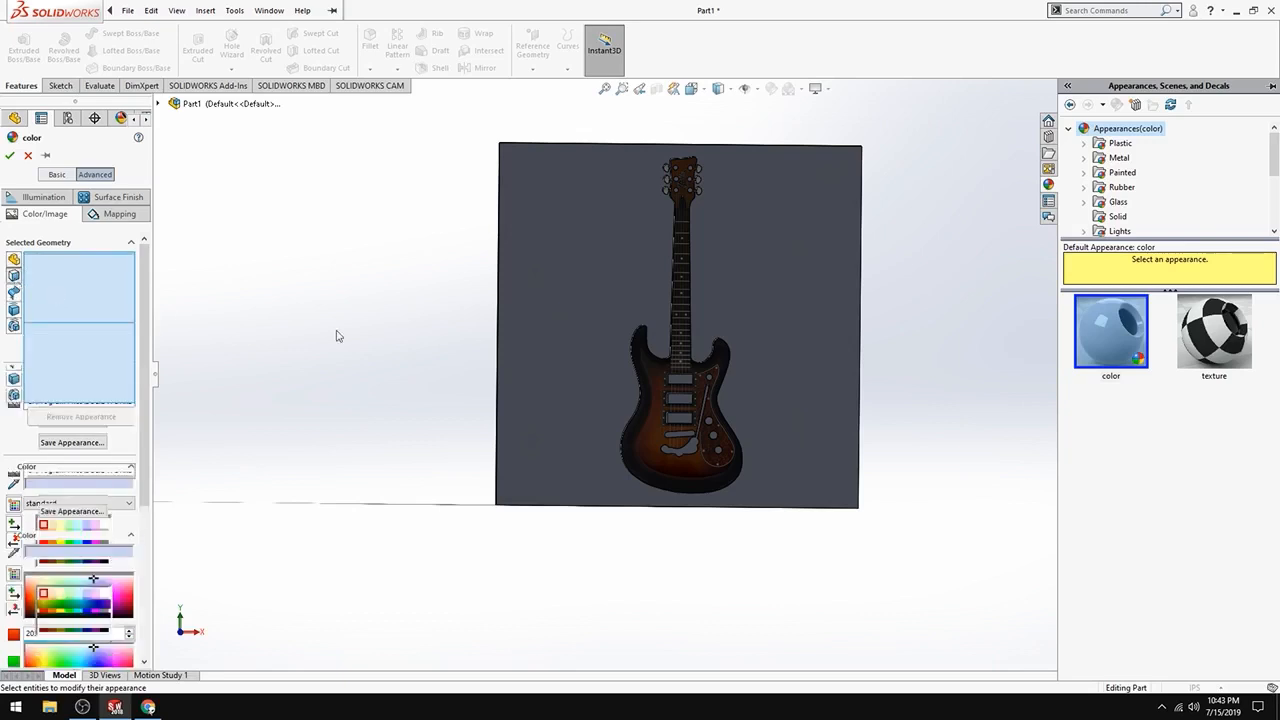
{"action": "left_click", "coordinate": [561, 218]}
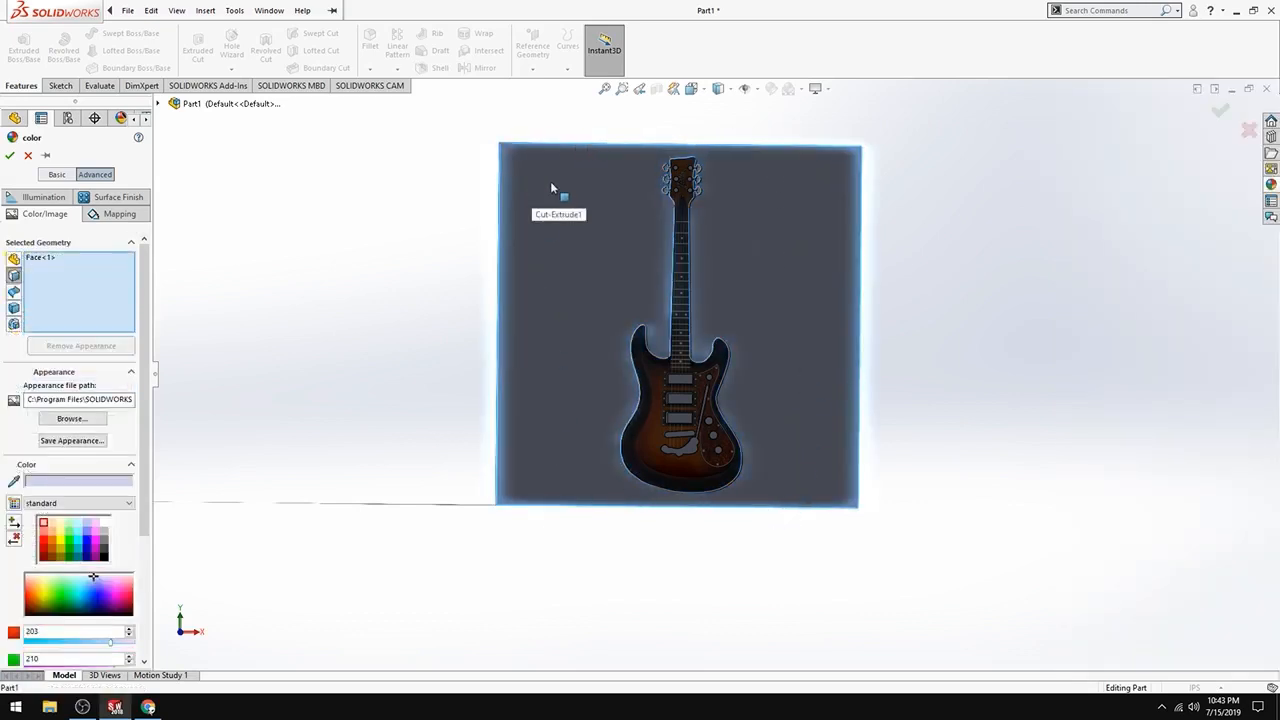
{"action": "left_click", "coordinate": [43, 541]}
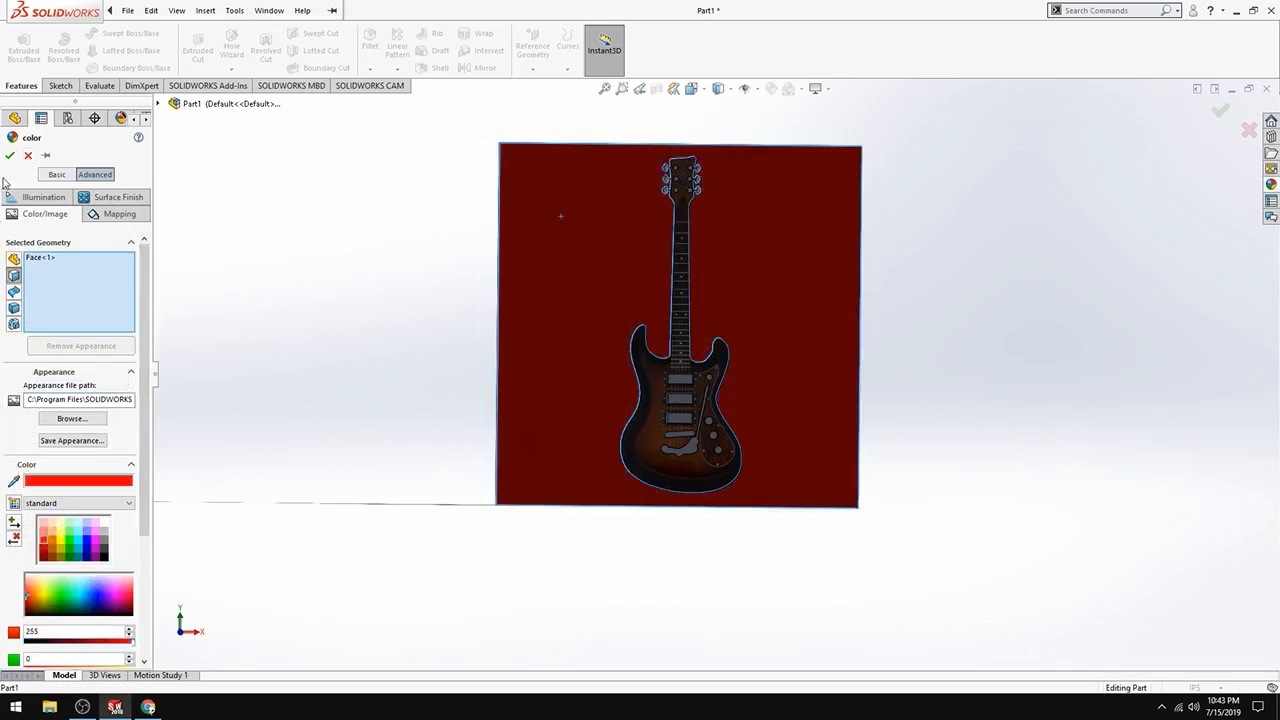
{"action": "left_click", "coordinate": [10, 156]}
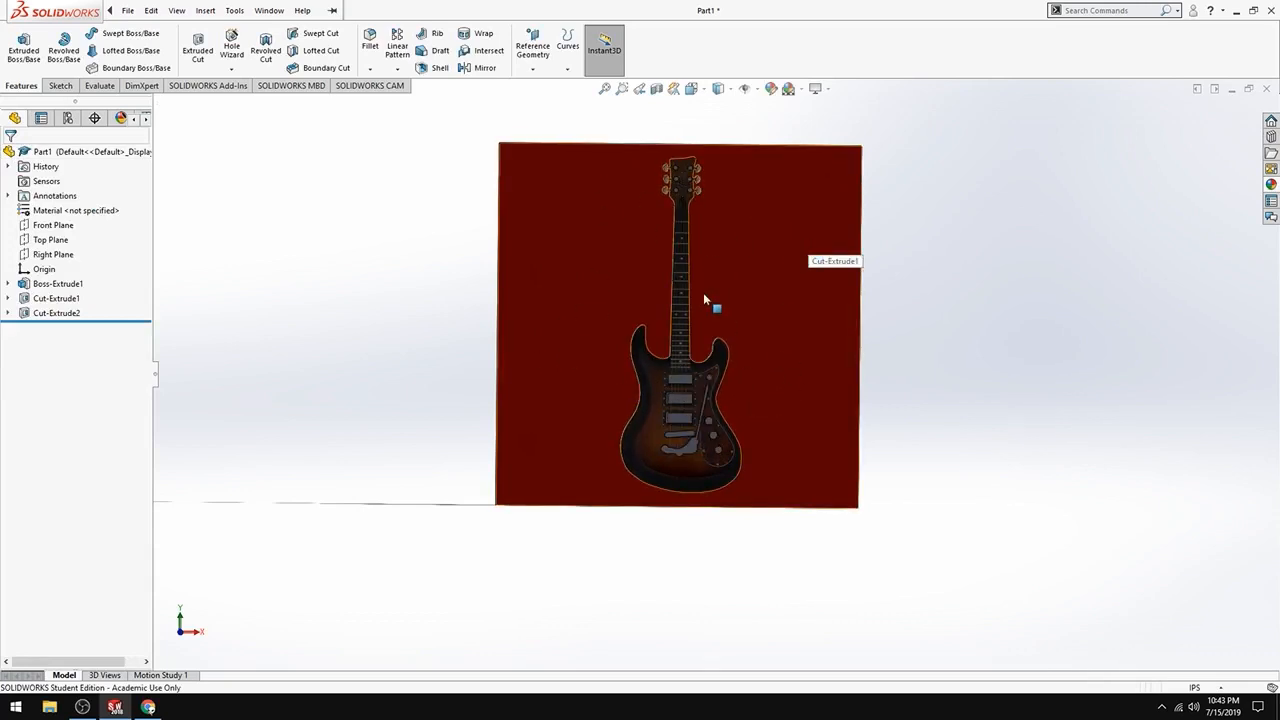
Apply an orange appearance (red 232, green 113) to only the guitar's front face, replacing the trial green
{"action": "left_click", "coordinate": [772, 89]}
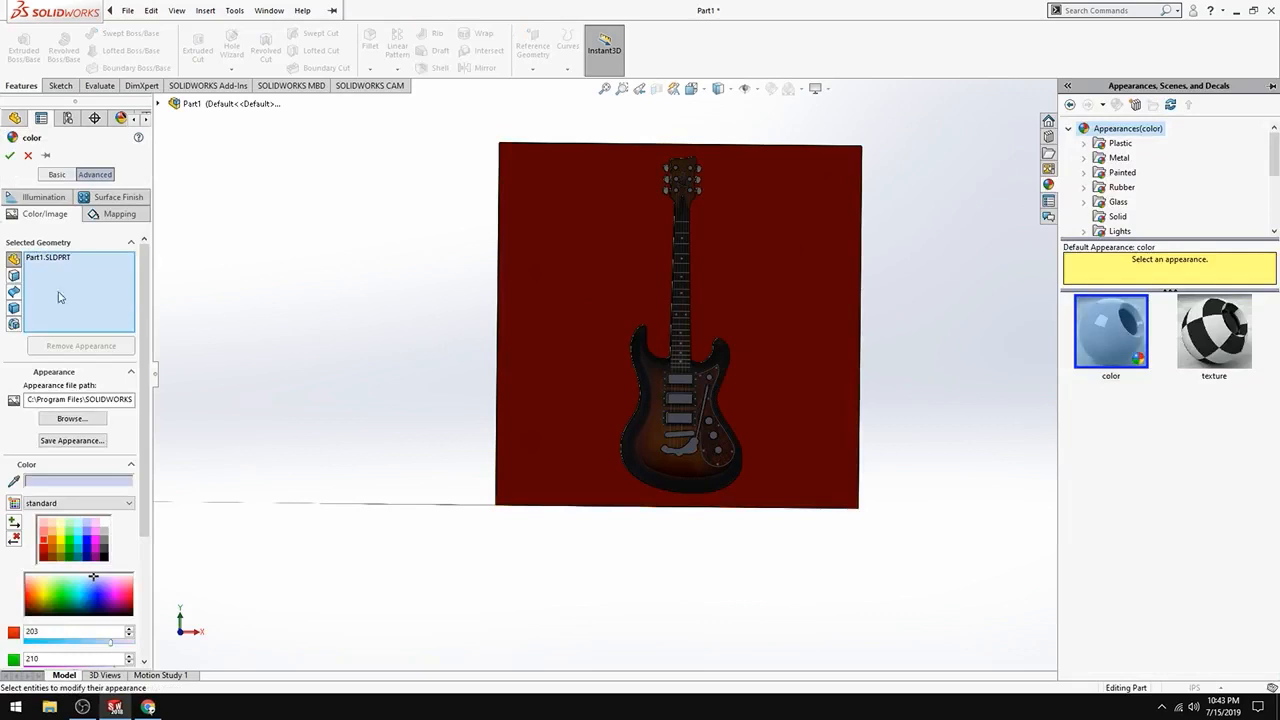
{"action": "left_click", "coordinate": [54, 259]}
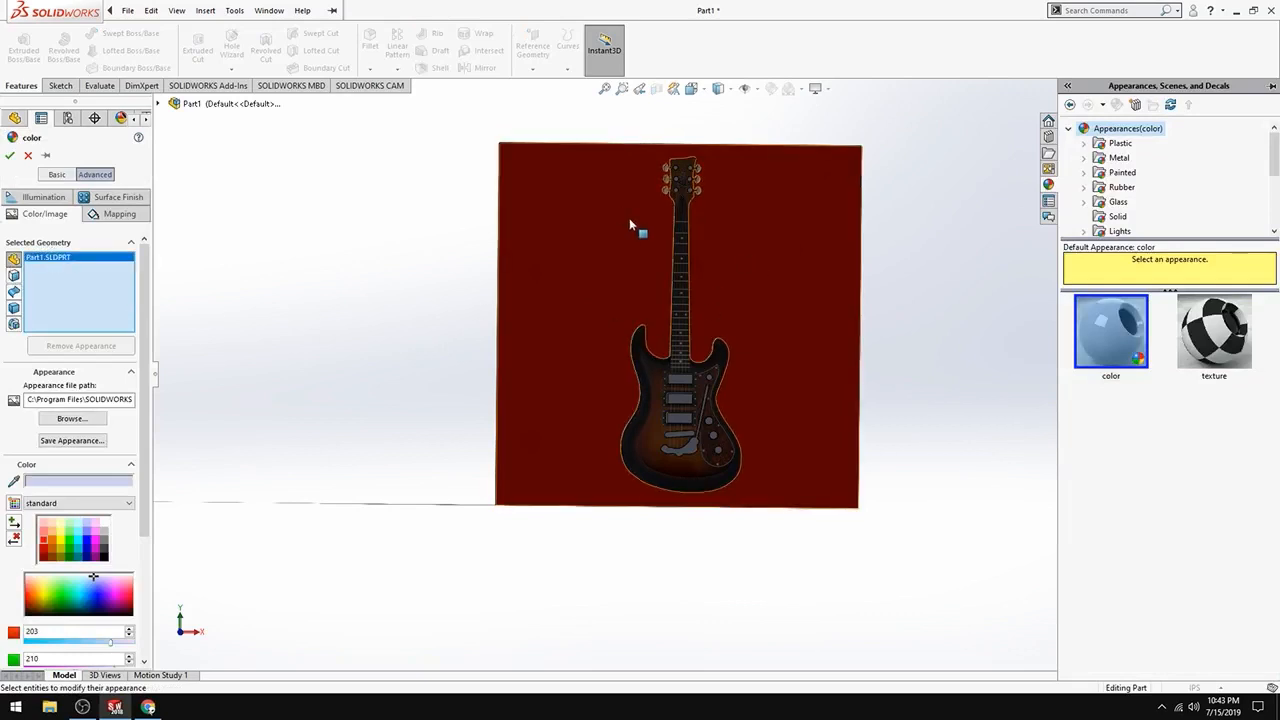
{"action": "key", "text": "Delete"}
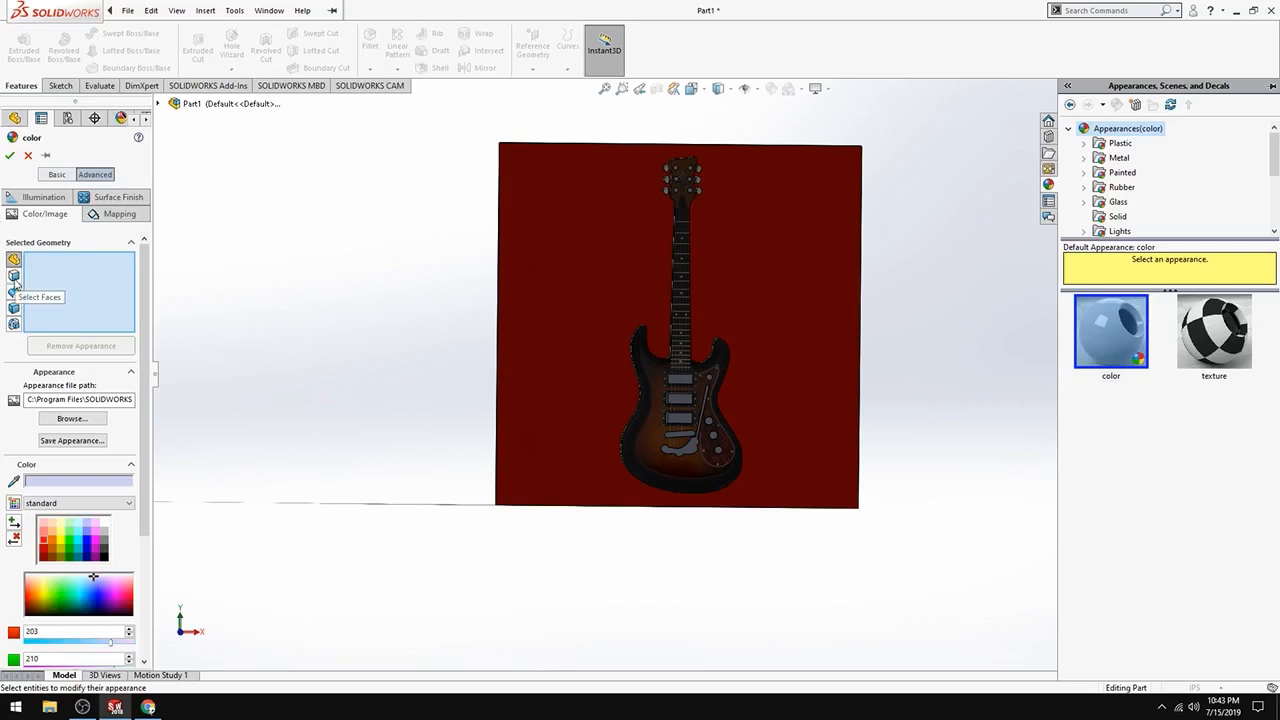
{"action": "left_click", "coordinate": [14, 280]}
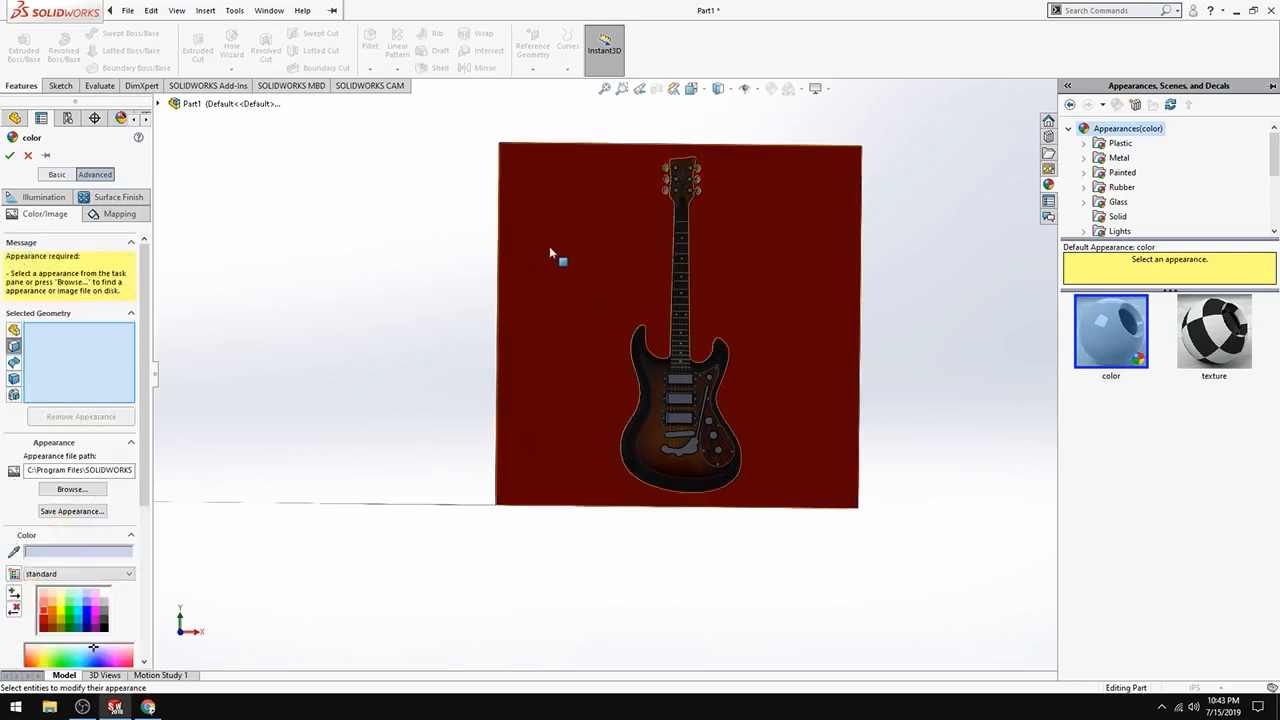
{"action": "left_click", "coordinate": [638, 448]}
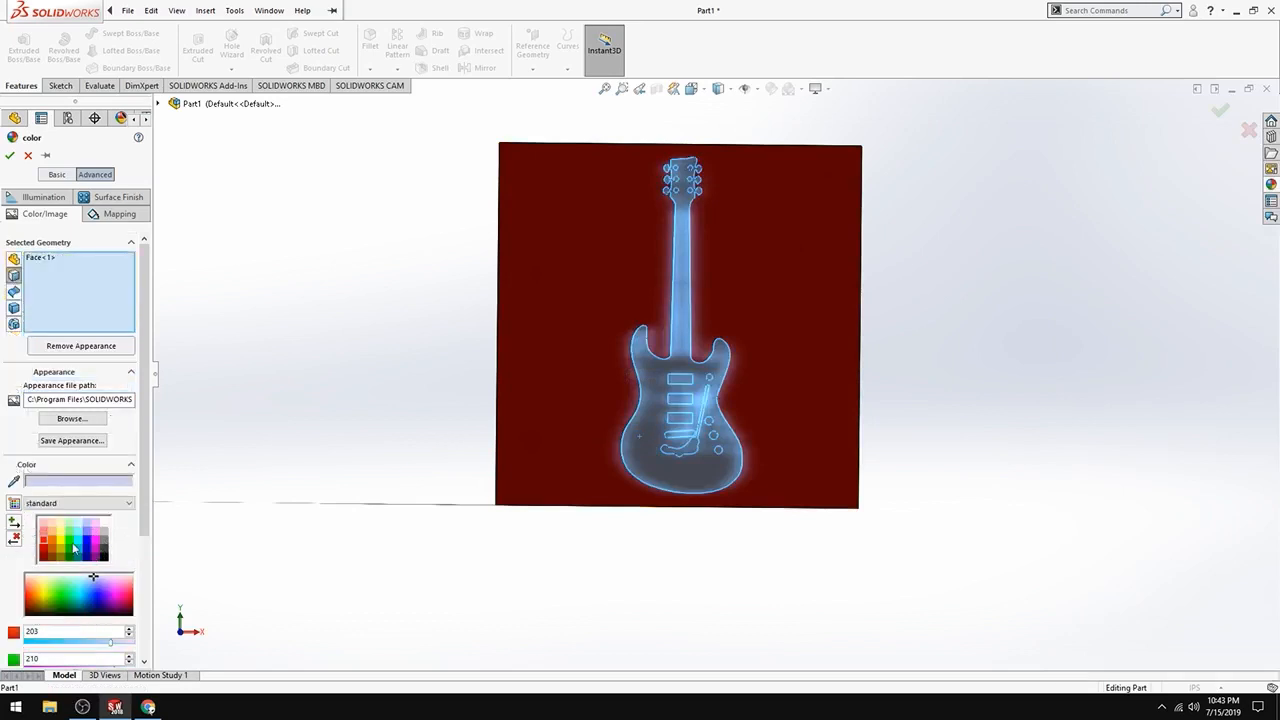
{"action": "left_click", "coordinate": [70, 545]}
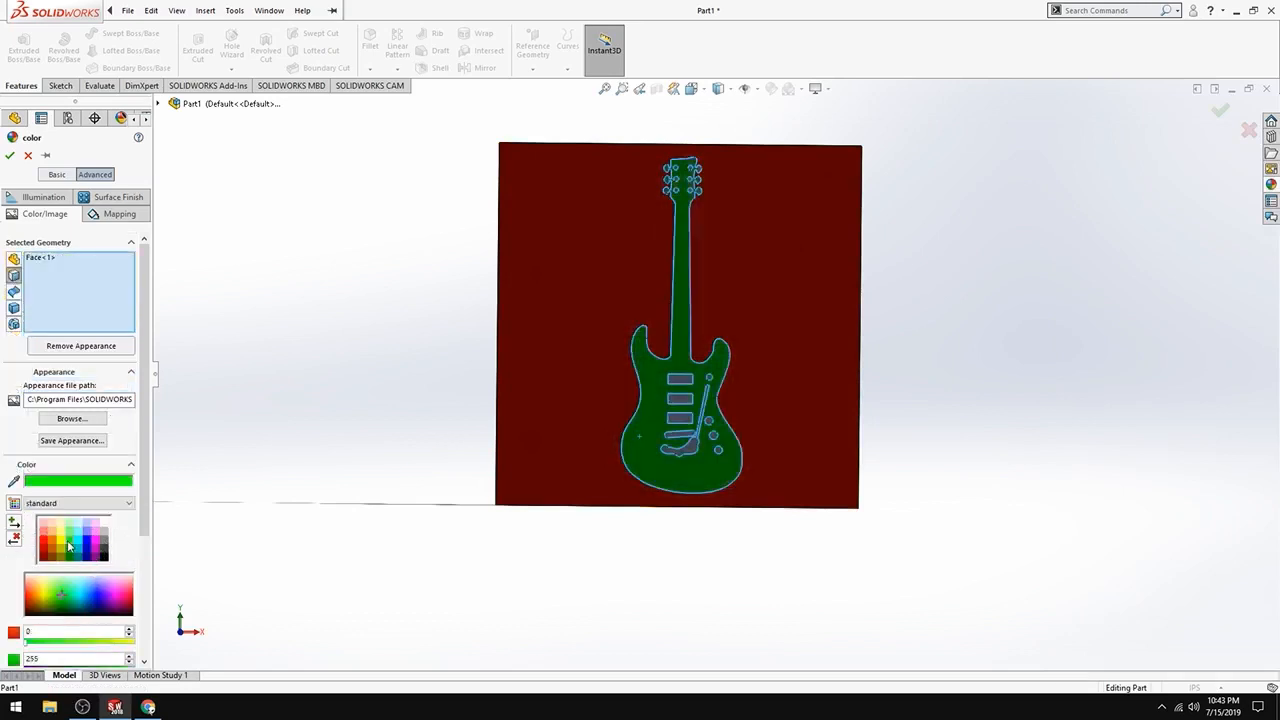
{"action": "left_click", "coordinate": [53, 542]}
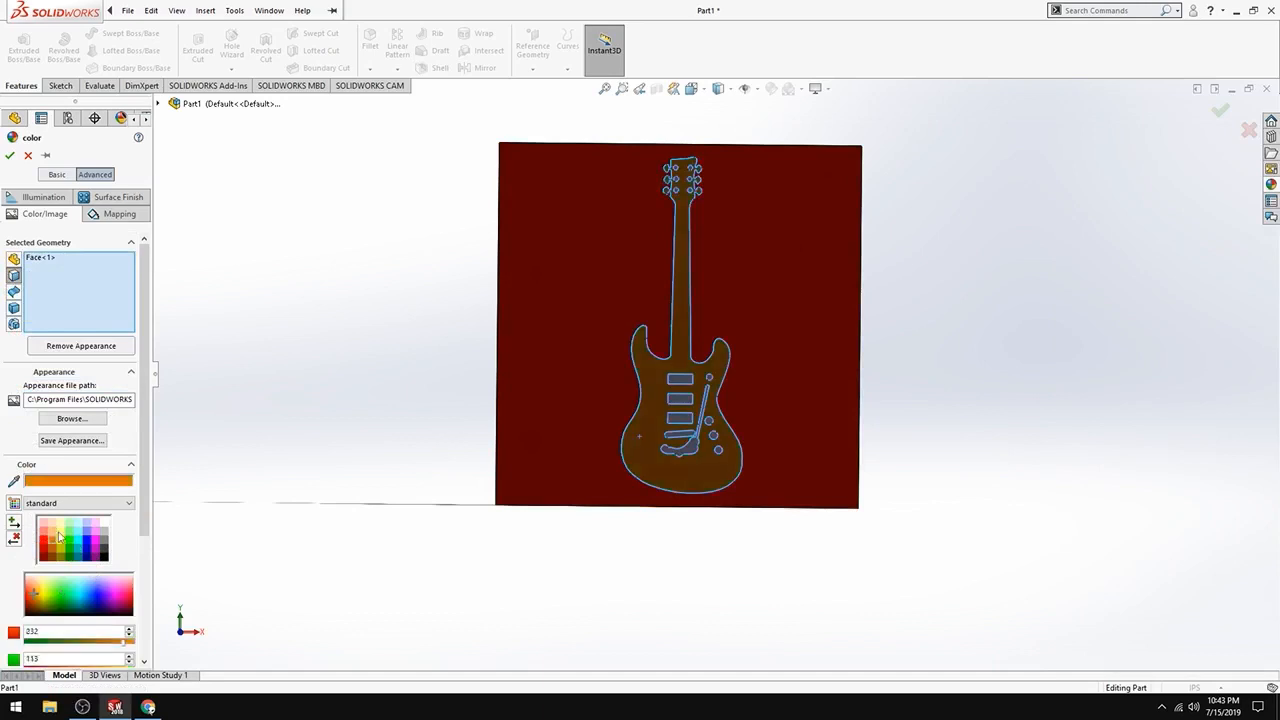
{"action": "left_click", "coordinate": [9, 156]}
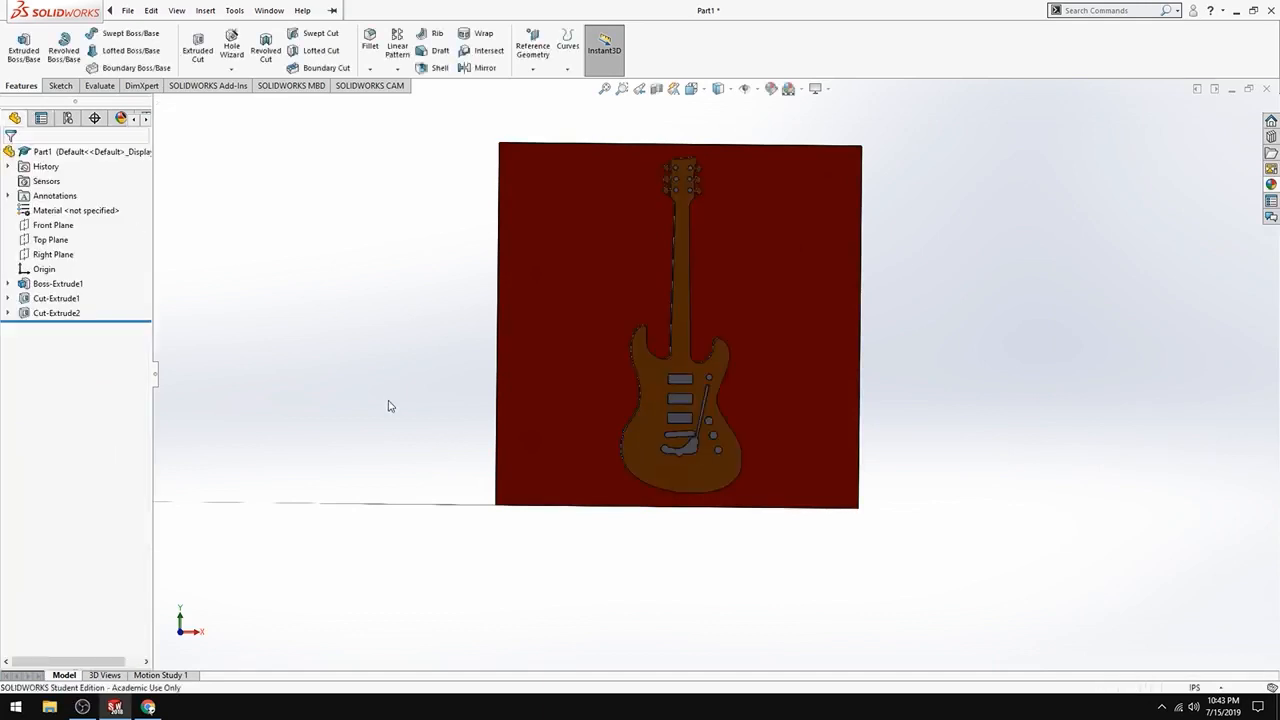
Start another face appearance with the whole part removed, and select side faces of the guitar's body and both sides of the neck
{"action": "middle_click_drag", "start_coordinate": [834, 408], "coordinate": [866, 400]}
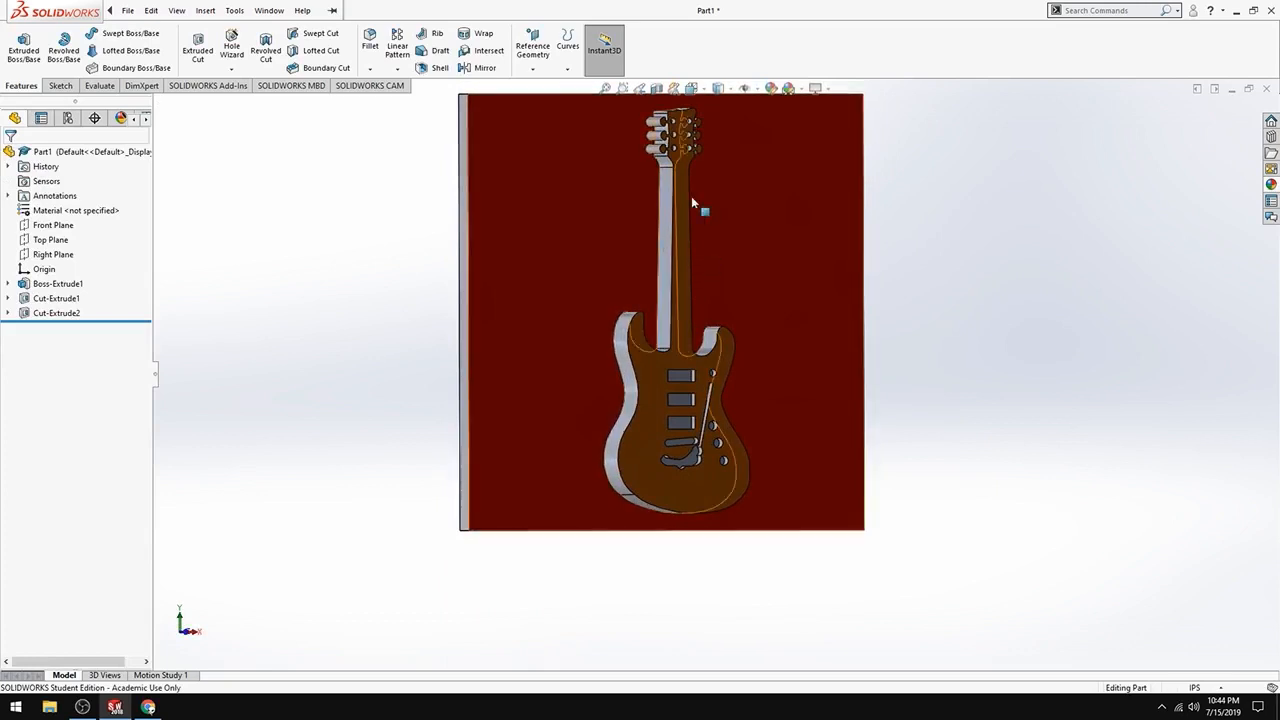
{"action": "middle_click_drag", "start_coordinate": [763, 315], "coordinate": [586, 237]}
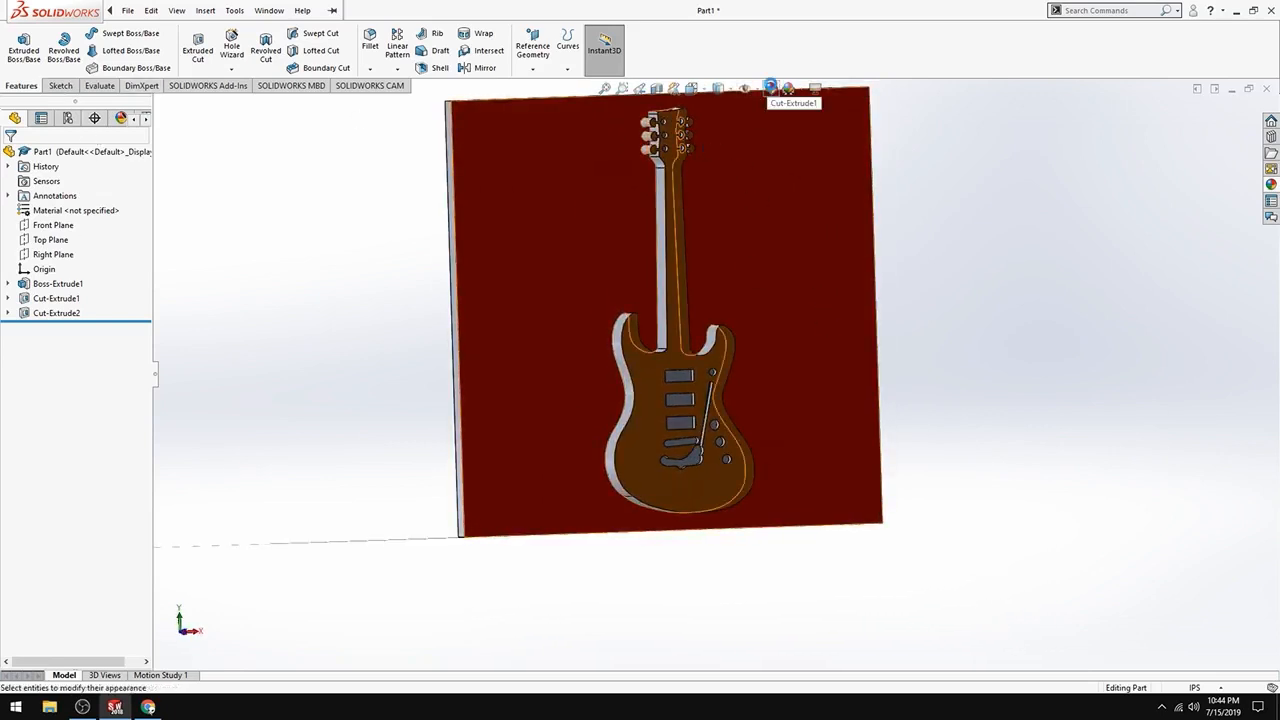
{"action": "left_click", "coordinate": [777, 82]}
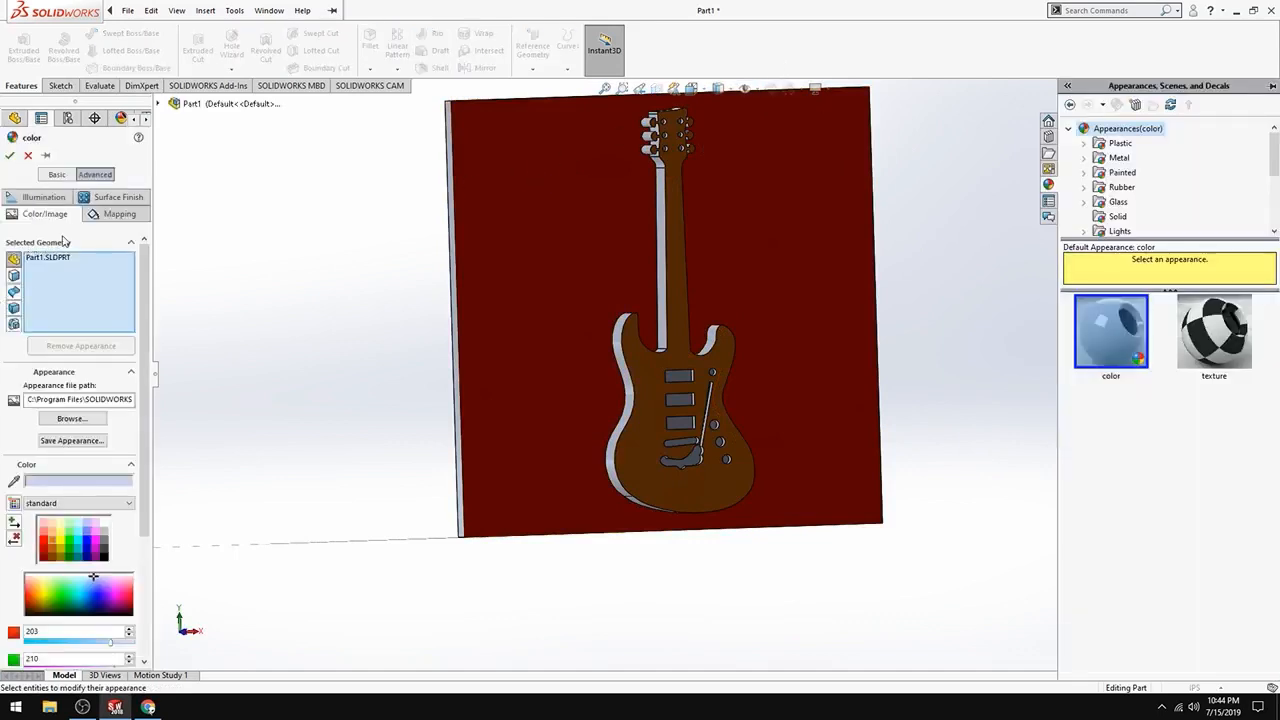
{"action": "left_click", "coordinate": [63, 260]}
{"action": "key", "text": "Delete"}
{"action": "middle_click_drag", "start_coordinate": [520, 408], "coordinate": [646, 361]}
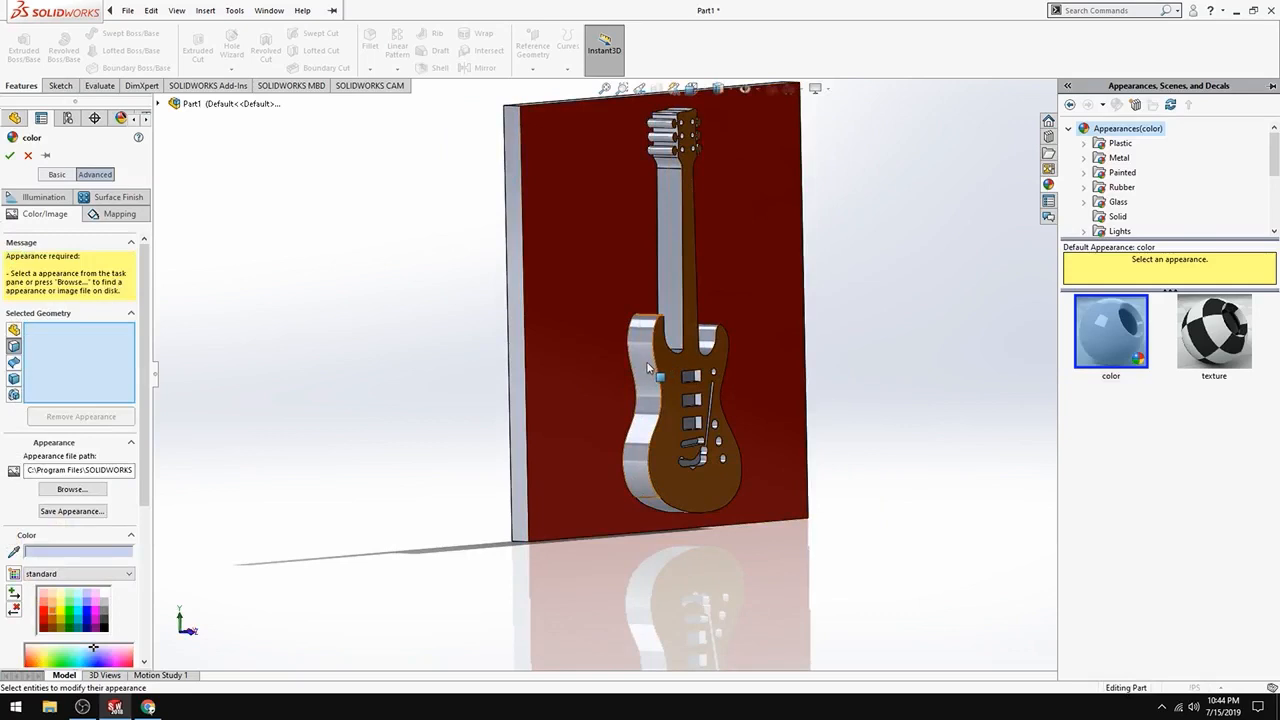
{"action": "left_click", "coordinate": [646, 361]}
{"action": "left_click", "coordinate": [669, 243]}
{"action": "middle_click_drag", "start_coordinate": [601, 382], "coordinate": [420, 463]}
{"action": "left_click", "coordinate": [630, 341]}
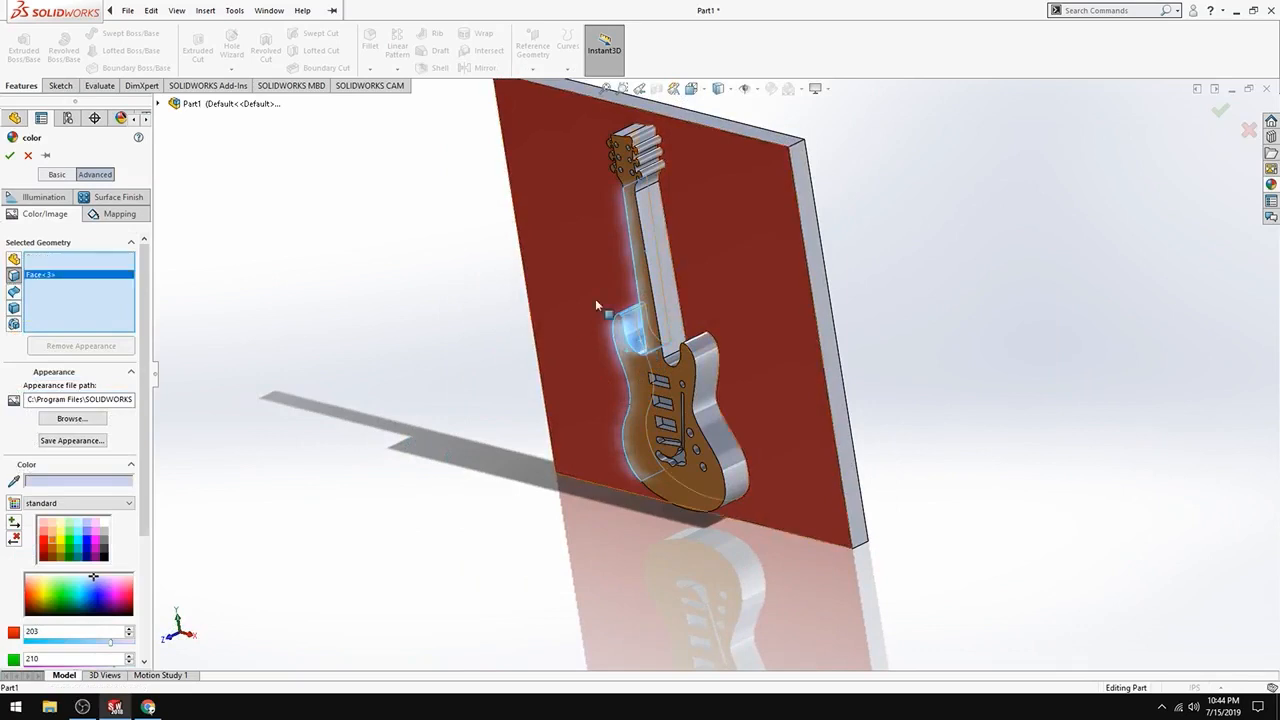
{"action": "middle_click_drag", "start_coordinate": [565, 288], "coordinate": [824, 287]}
{"action": "left_click", "coordinate": [658, 300]}
Add the side faces along one edge of the headstock, including the neck transition and three tuning pegs, to the appearance selection
{"action": "scroll", "coordinate": [824, 287], "scroll_direction": "down", "scroll_amount": 3}
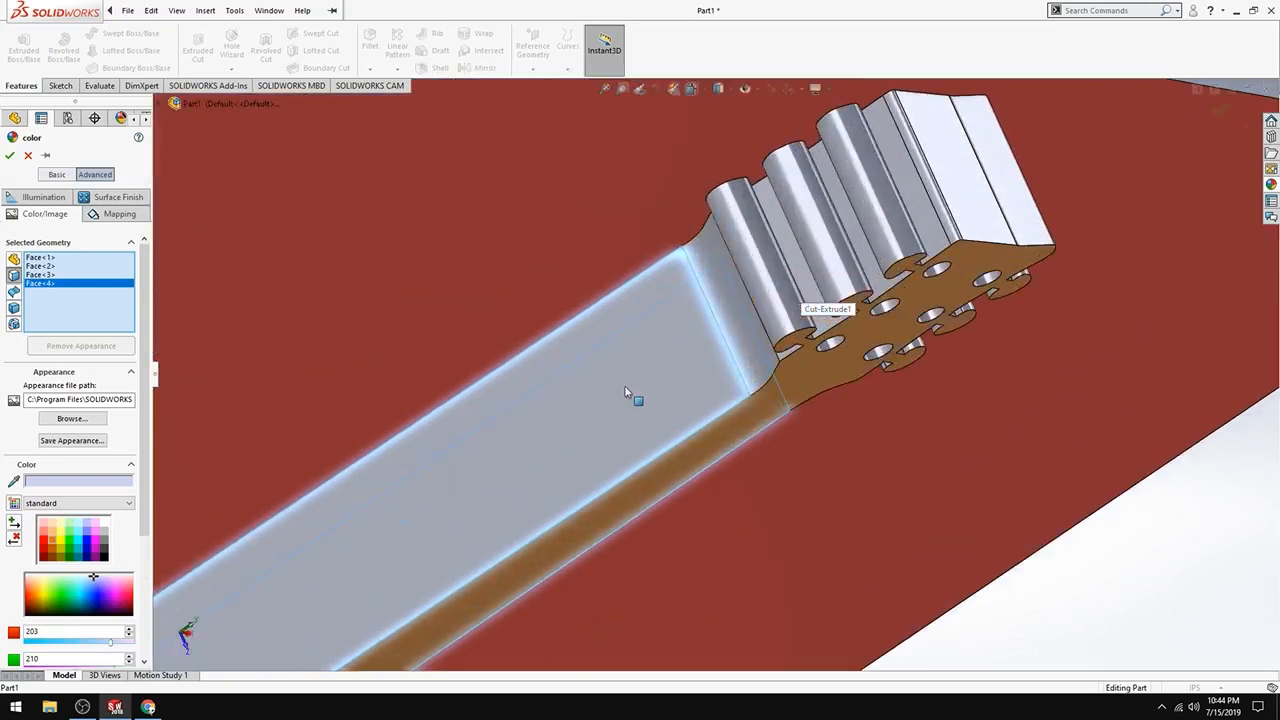
{"action": "middle_click_drag", "start_coordinate": [626, 392], "coordinate": [737, 314]}
{"action": "left_click", "coordinate": [786, 279]}
{"action": "left_click", "coordinate": [787, 285]}
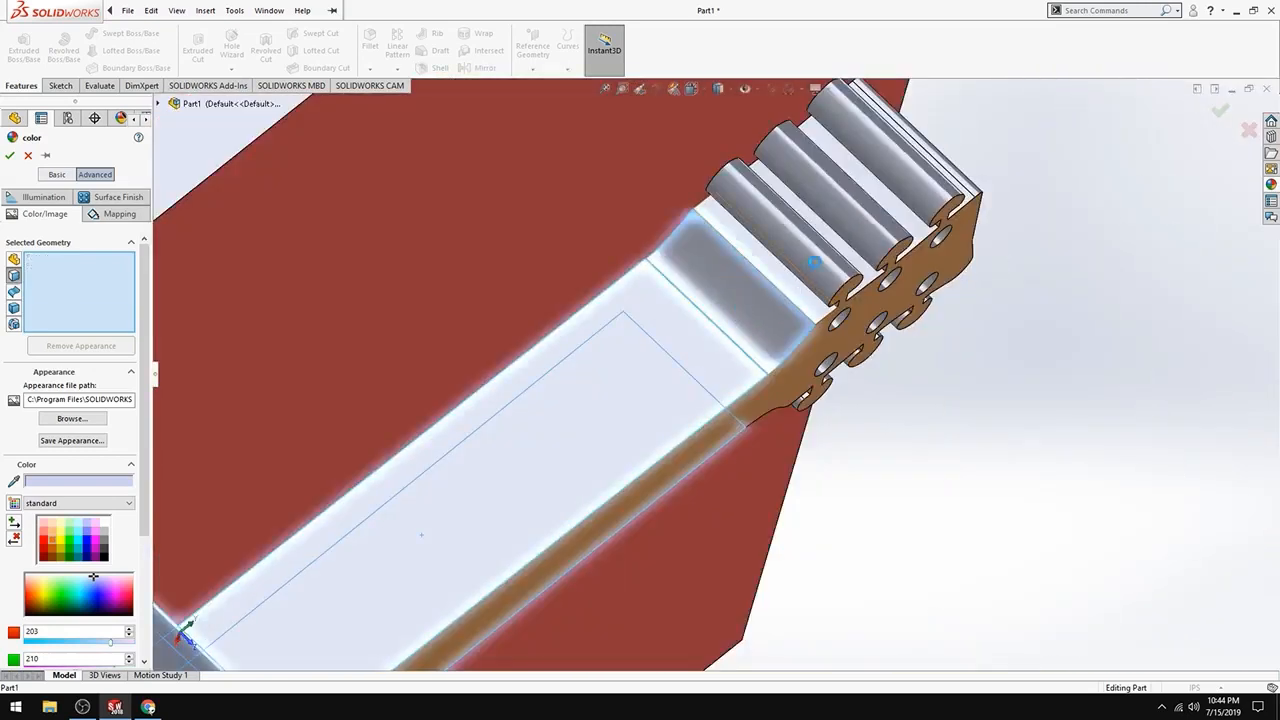
{"action": "left_click", "coordinate": [826, 261]}
{"action": "middle_click_drag", "start_coordinate": [1019, 520], "coordinate": [956, 540]}
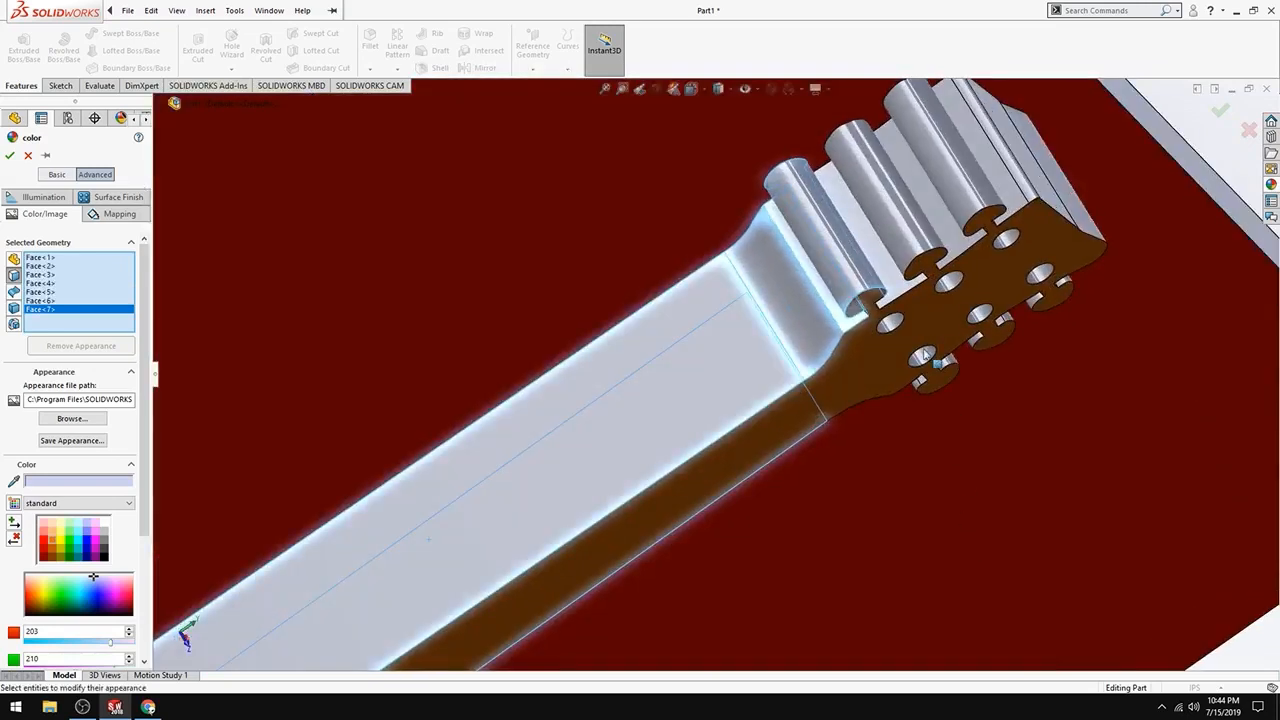
{"action": "left_click", "coordinate": [912, 249]}
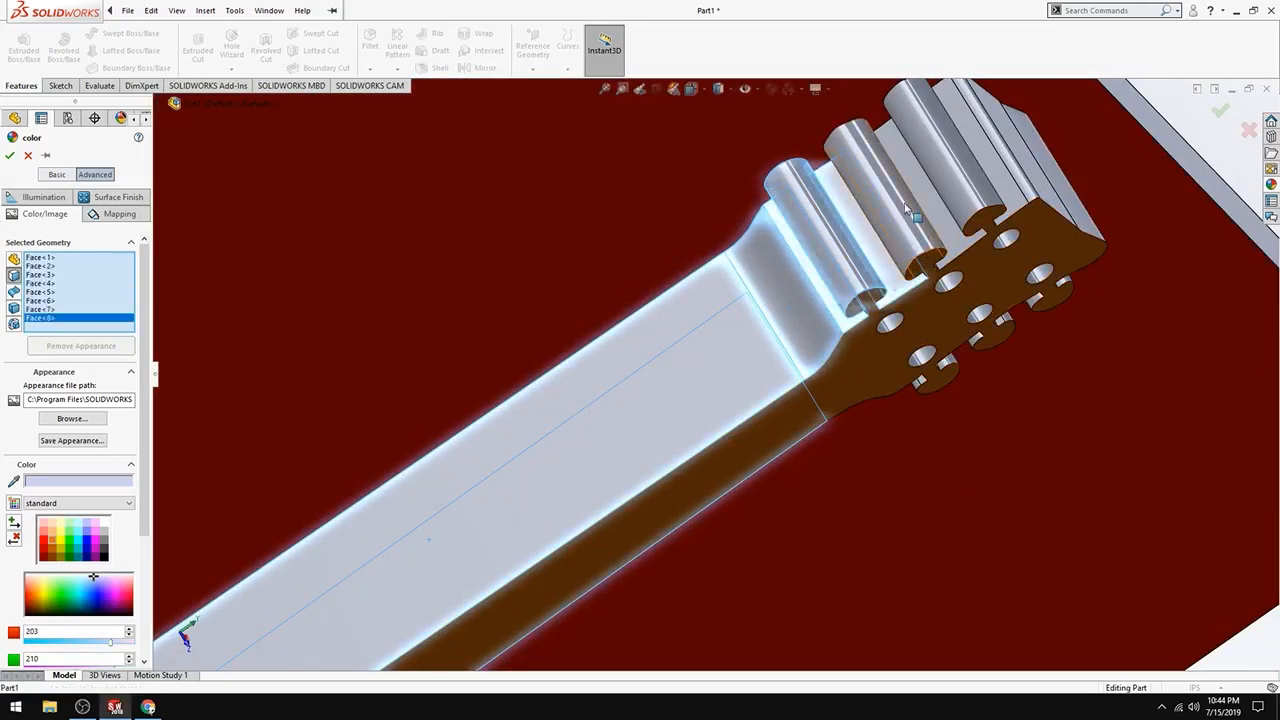
{"action": "left_click", "coordinate": [938, 212]}
{"action": "left_click", "coordinate": [957, 186]}
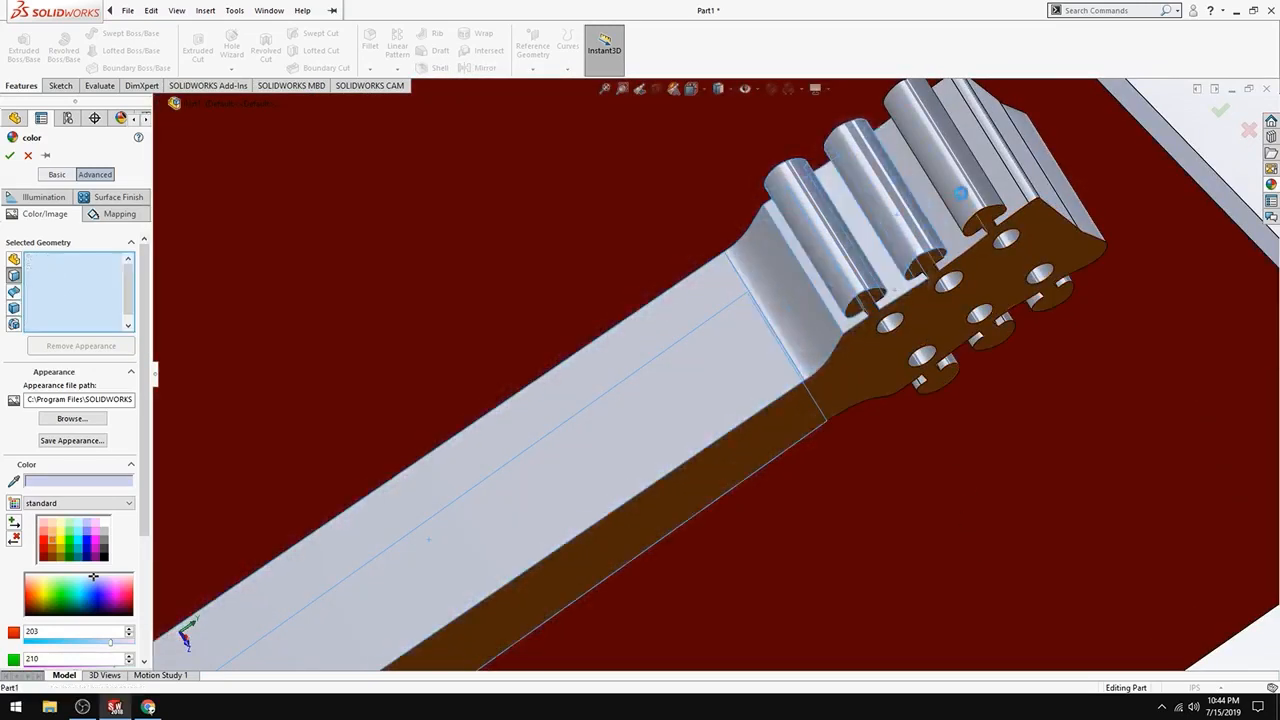
{"action": "left_click", "coordinate": [998, 177]}
{"action": "left_click", "coordinate": [1010, 188]}
Add the side faces along the headstock's opposite edge, including its tuning pegs and neck transition, to the appearance selection
{"action": "middle_click_drag", "start_coordinate": [1114, 491], "coordinate": [659, 305]}
{"action": "scroll", "coordinate": [690, 335], "scroll_direction": "up", "scroll_amount": 4}
{"action": "middle_click_drag", "start_coordinate": [744, 431], "coordinate": [735, 293]}
{"action": "scroll", "coordinate": [669, 285], "scroll_direction": "down", "scroll_amount": 6}
{"action": "left_click", "coordinate": [735, 293]}
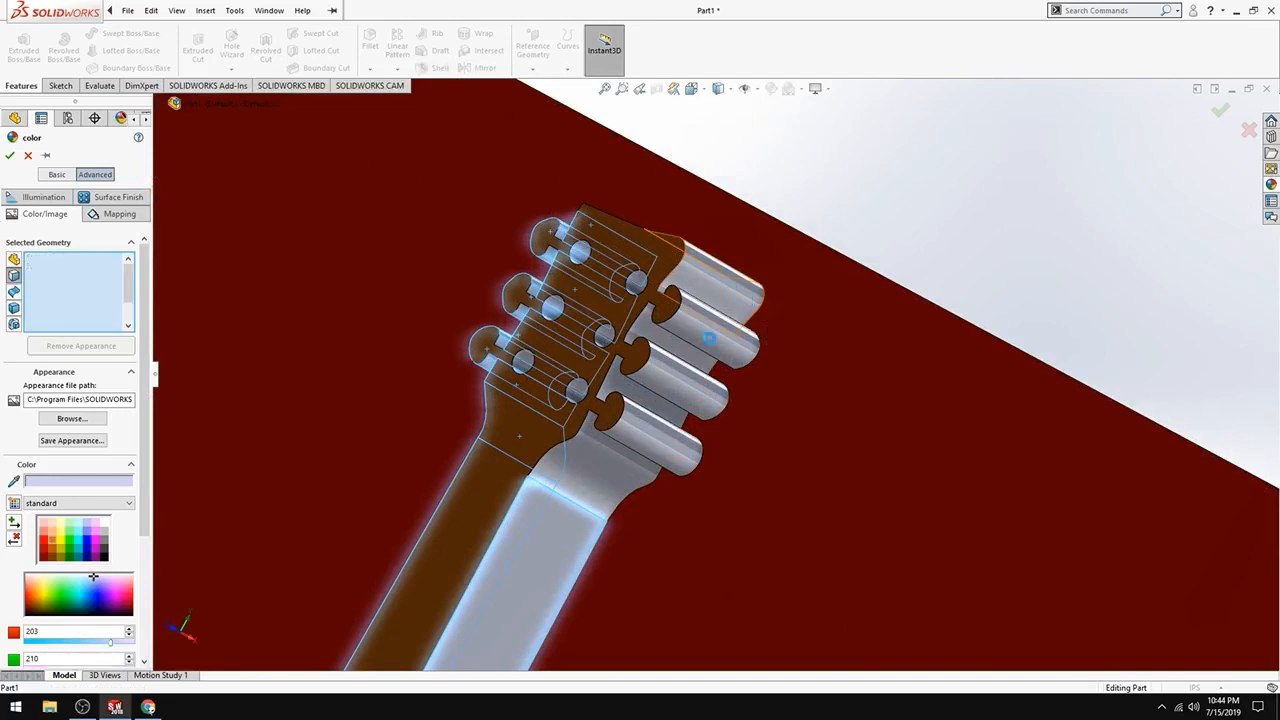
{"action": "left_click", "coordinate": [720, 345]}
{"action": "left_click", "coordinate": [680, 355]}
{"action": "left_click", "coordinate": [706, 401]}
{"action": "left_click", "coordinate": [626, 394]}
{"action": "left_click", "coordinate": [651, 449]}
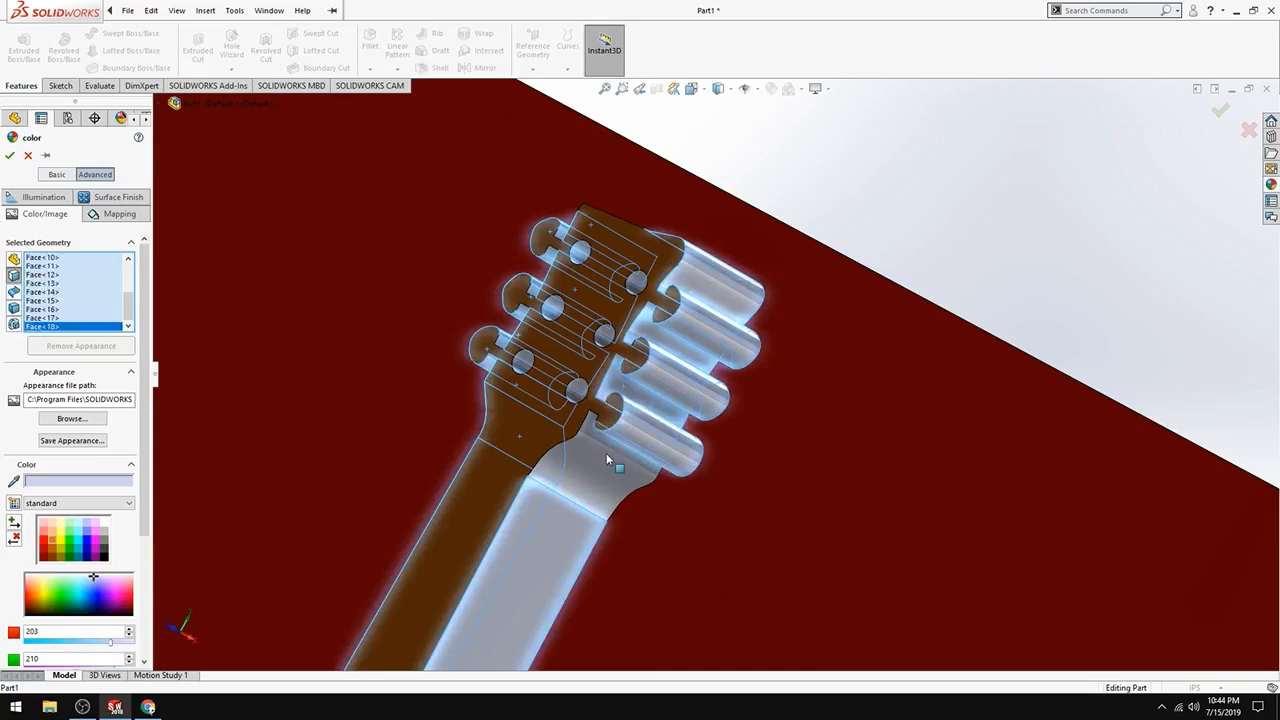
{"action": "left_click", "coordinate": [600, 467]}
Add the guitar body's remaining side face and the headstock's top end face to the appearance selection
{"action": "scroll", "coordinate": [635, 572], "scroll_direction": "up", "scroll_amount": 5}
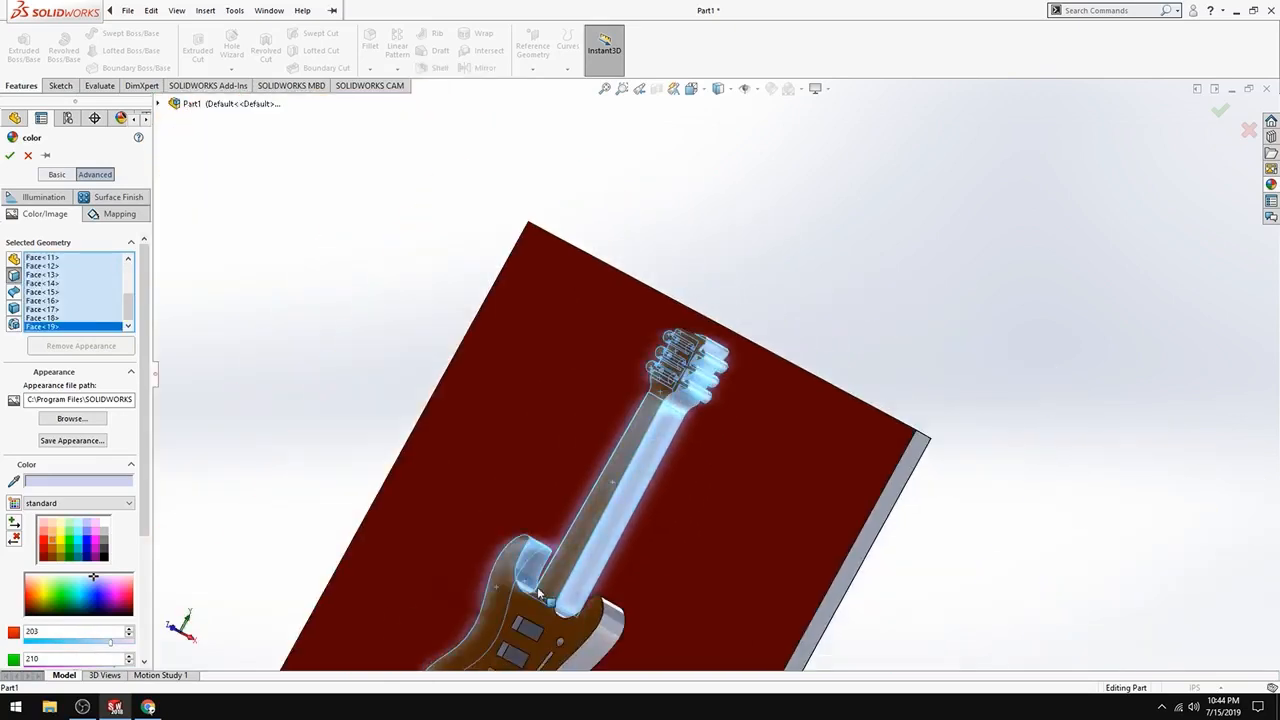
{"action": "scroll", "coordinate": [663, 531], "scroll_direction": "down", "scroll_amount": 4}
{"action": "left_click", "coordinate": [716, 398]}
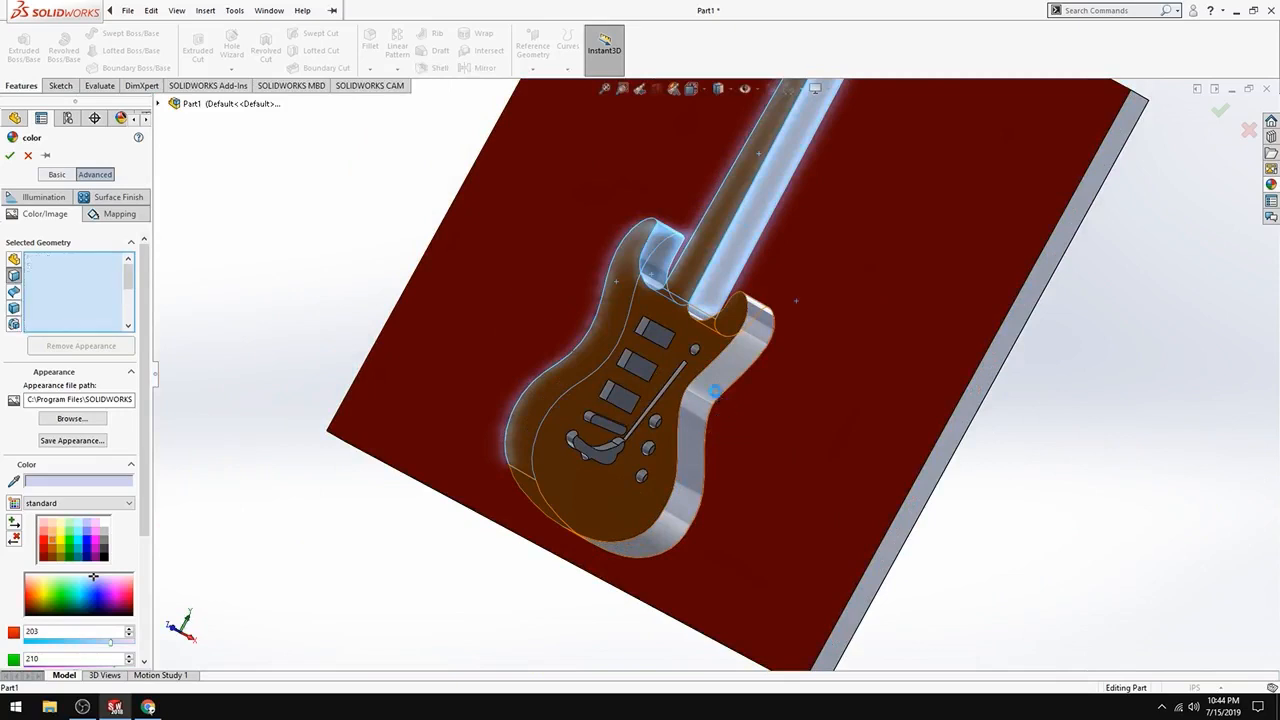
{"action": "middle_click_drag", "start_coordinate": [774, 470], "coordinate": [803, 434]}
{"action": "scroll", "coordinate": [803, 434], "scroll_direction": "up", "scroll_amount": 7}
{"action": "middle_click_drag", "start_coordinate": [582, 264], "coordinate": [589, 605]}
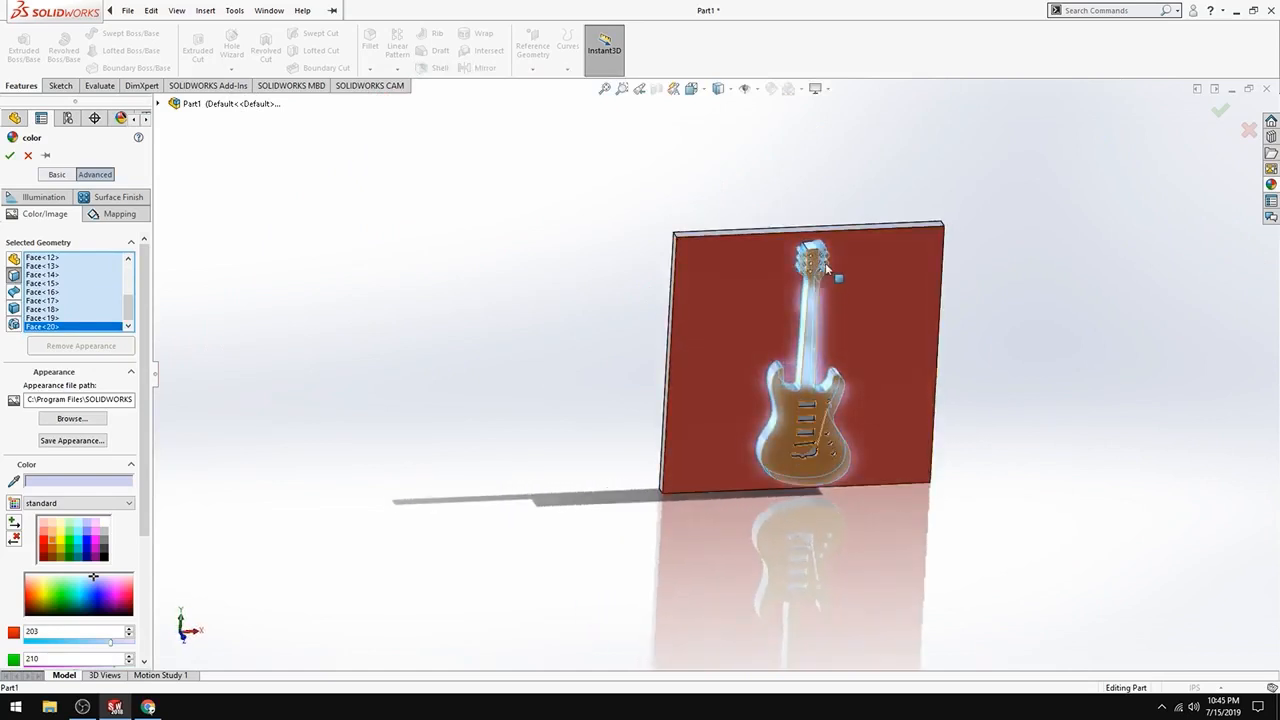
{"action": "scroll", "coordinate": [820, 268], "scroll_direction": "down", "scroll_amount": 5}
{"action": "left_click", "coordinate": [748, 276]}
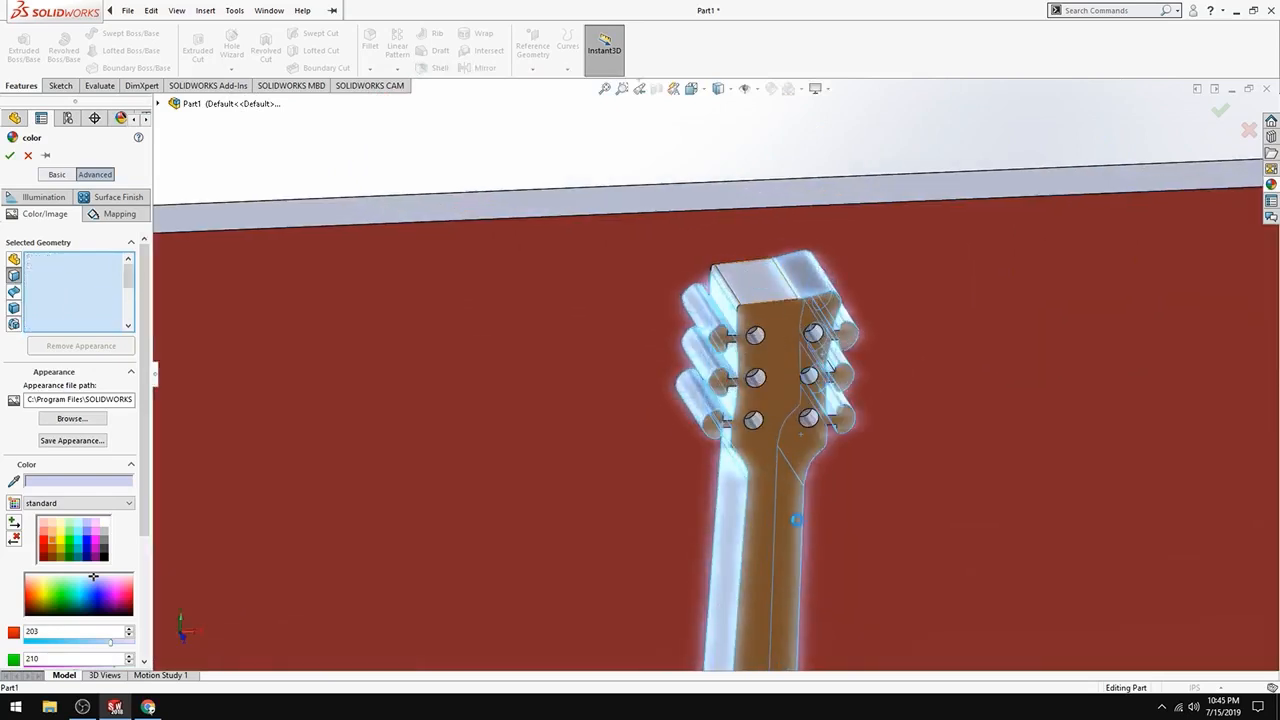
Apply a standard brown color (red 124, green 60) to the selected guitar side faces
{"action": "scroll", "coordinate": [834, 503], "scroll_direction": "up", "scroll_amount": 6}
{"action": "middle_click_drag", "start_coordinate": [722, 558], "coordinate": [716, 512]}
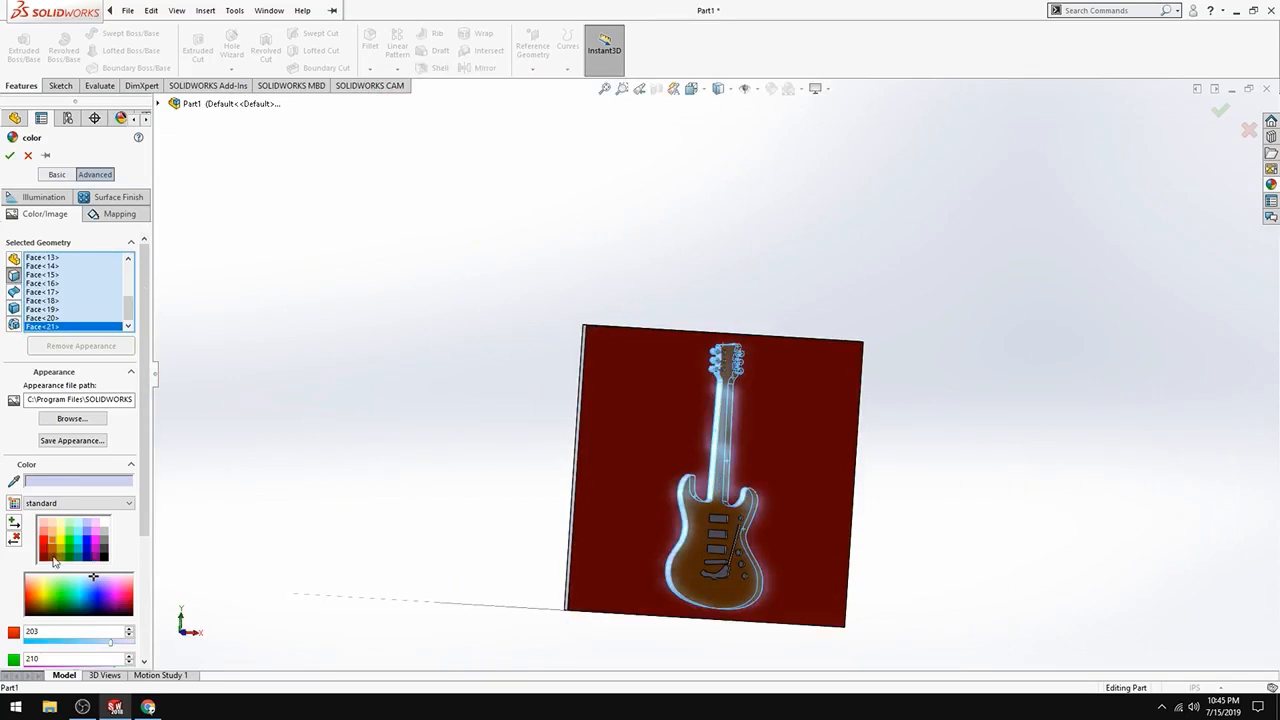
{"action": "left_click", "coordinate": [53, 557]}
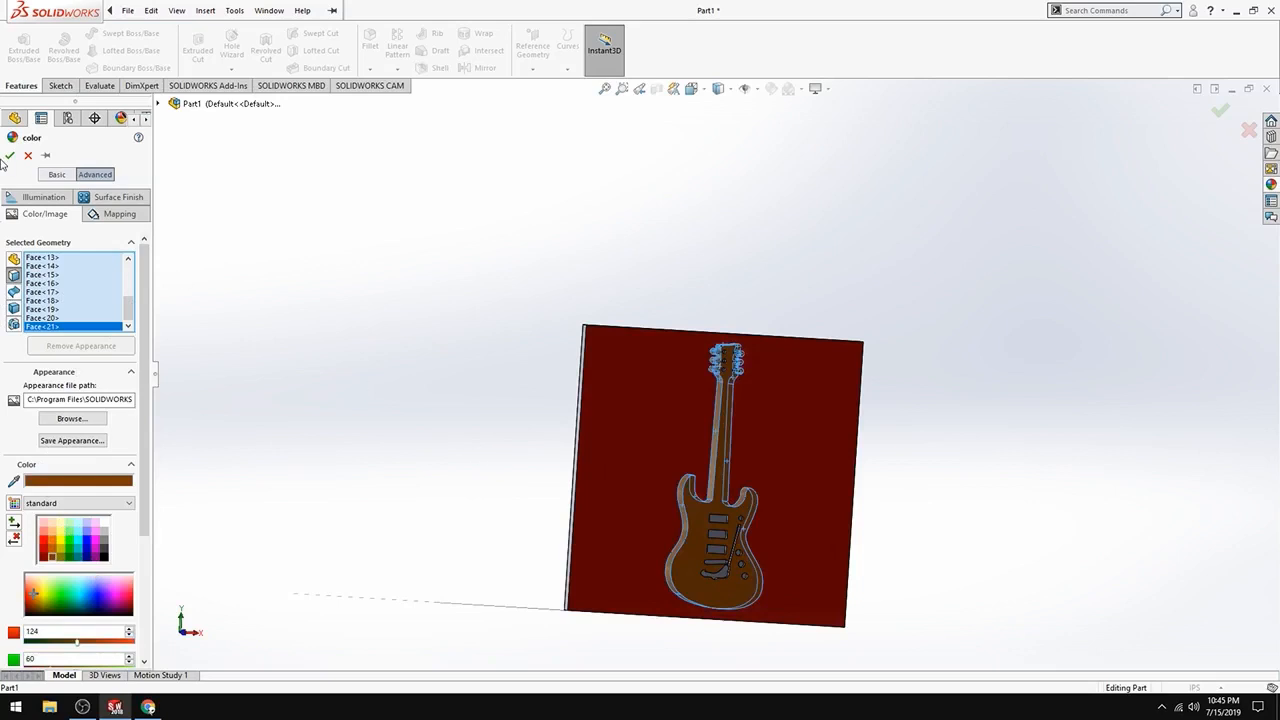
{"action": "left_click", "coordinate": [9, 156]}
{"action": "scroll", "coordinate": [429, 446], "scroll_direction": "up", "scroll_amount": 5}
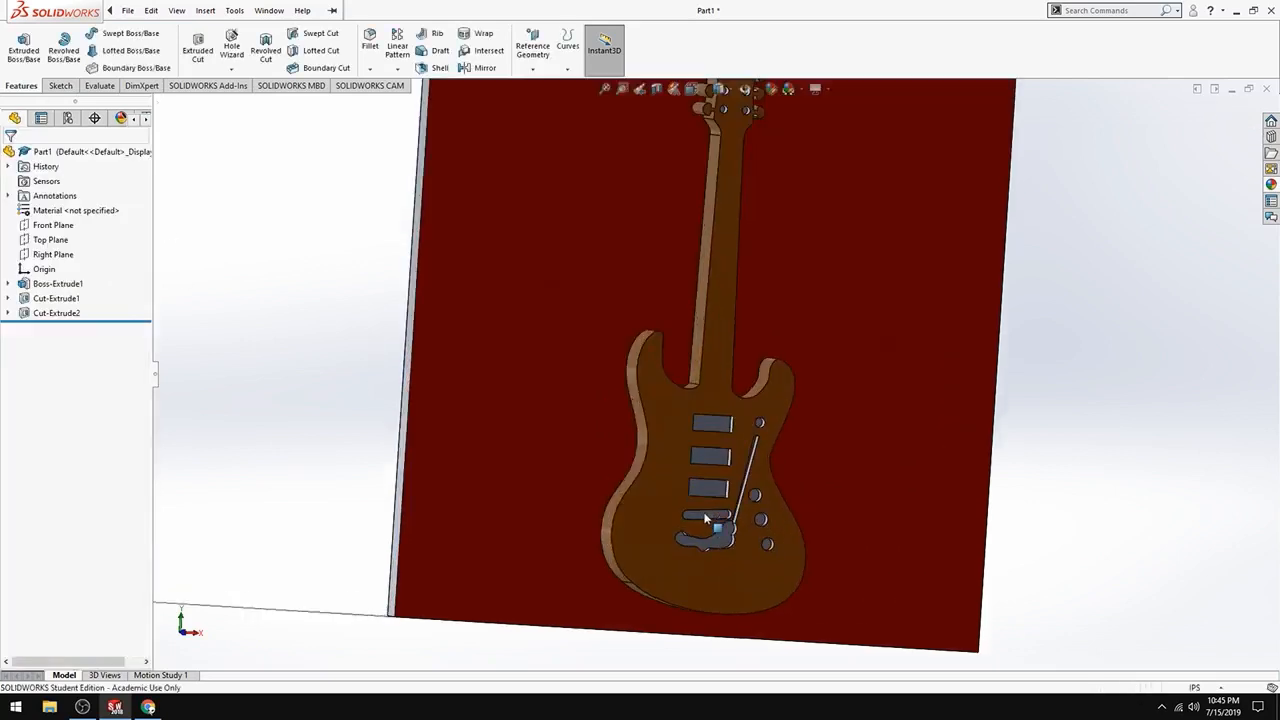
{"action": "scroll", "coordinate": [600, 466], "scroll_direction": "down", "scroll_amount": 3}
{"action": "middle_click_drag", "start_coordinate": [600, 466], "coordinate": [570, 444]}
{"action": "scroll", "coordinate": [820, 440], "scroll_direction": "up", "scroll_amount": 3}
{"action": "middle_click_drag", "start_coordinate": [814, 528], "coordinate": [814, 484]}
{"action": "scroll", "coordinate": [732, 470], "scroll_direction": "down", "scroll_amount": 5}
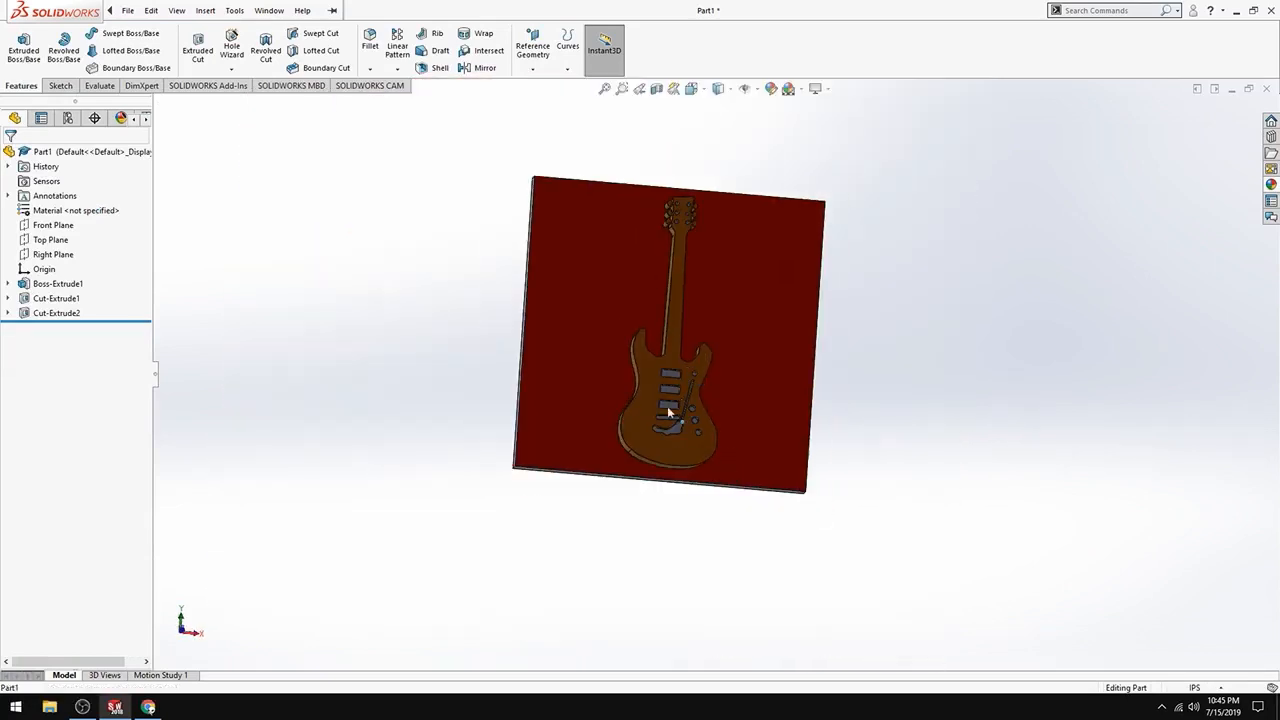
{"action": "scroll", "coordinate": [686, 345], "scroll_direction": "up", "scroll_amount": 2}
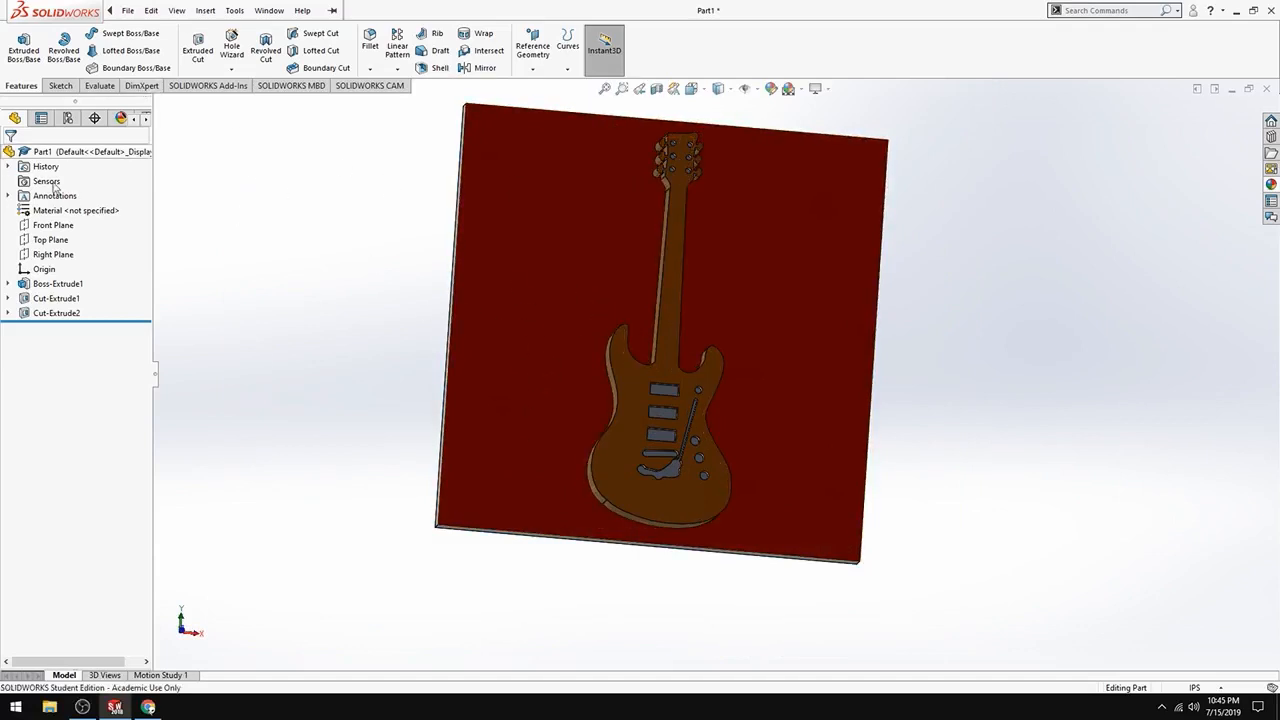
Start another appearance that targets only the guitar's hardware cut feature, Cut-Extrude2, instead of the whole part
{"action": "left_click", "coordinate": [773, 89]}
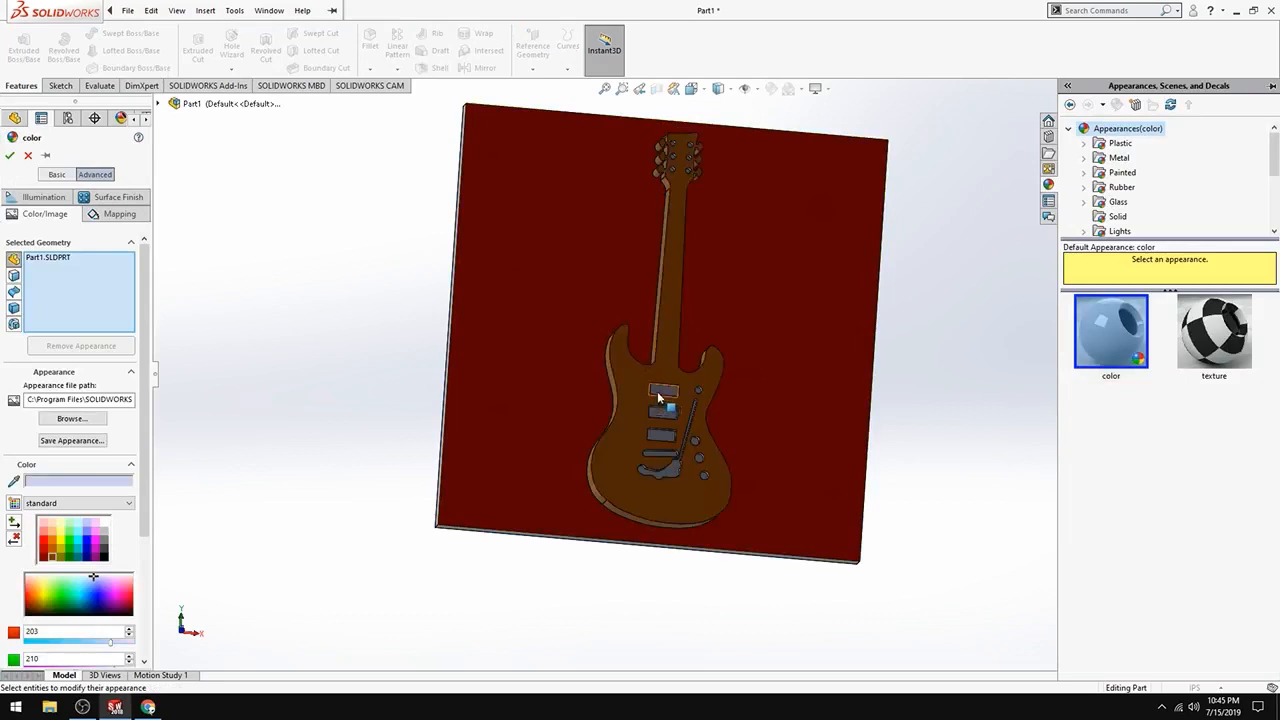
{"action": "left_click", "coordinate": [56, 260]}
{"action": "key", "text": "Delete"}
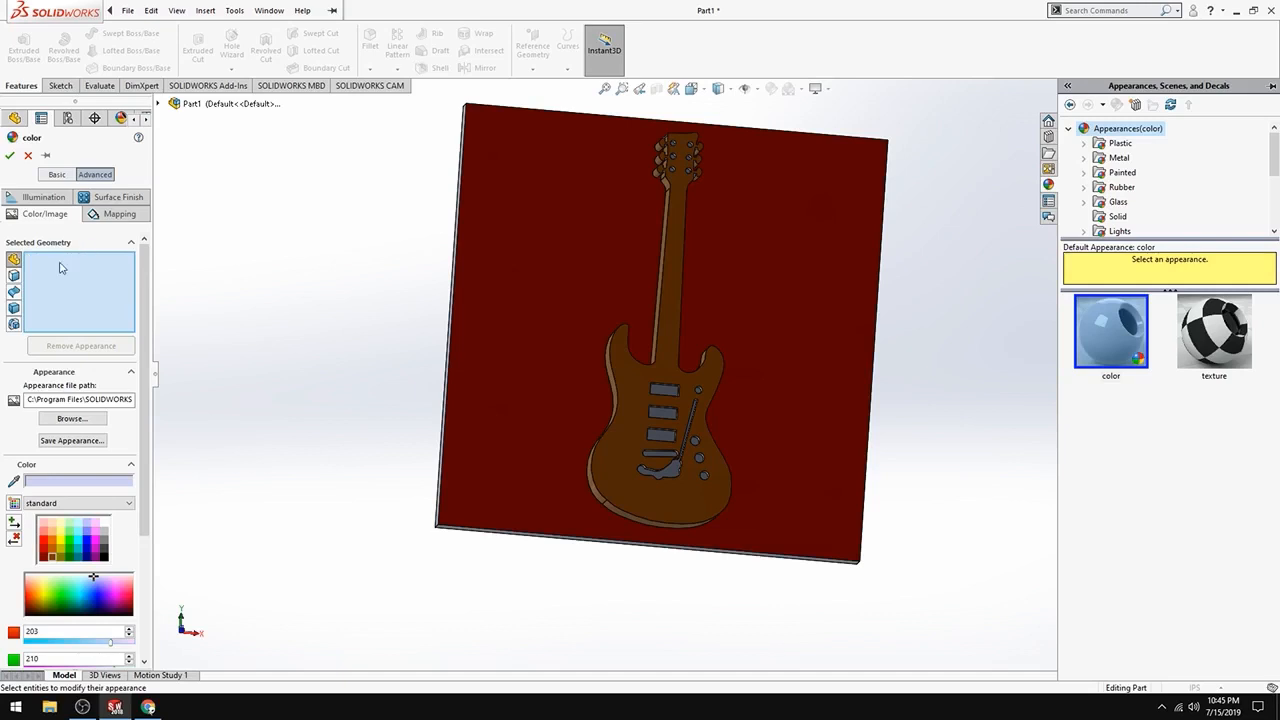
{"action": "left_click", "coordinate": [14, 328]}
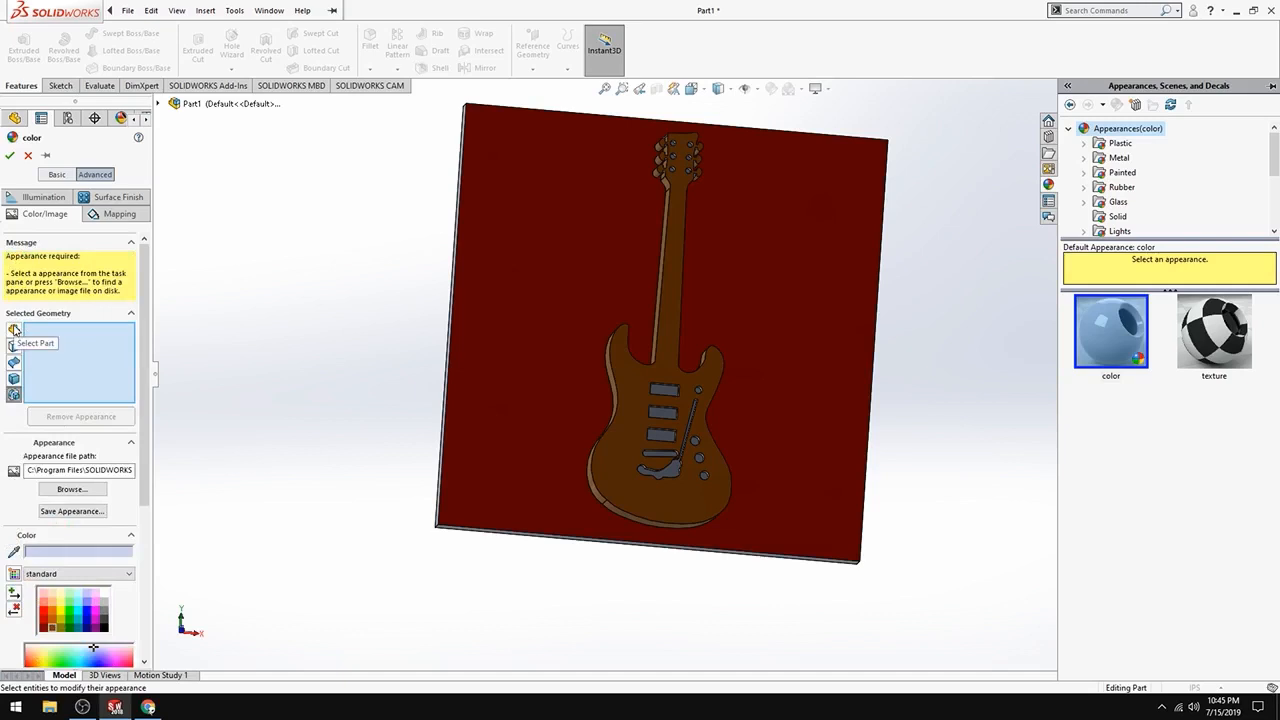
{"action": "left_click", "coordinate": [662, 438]}
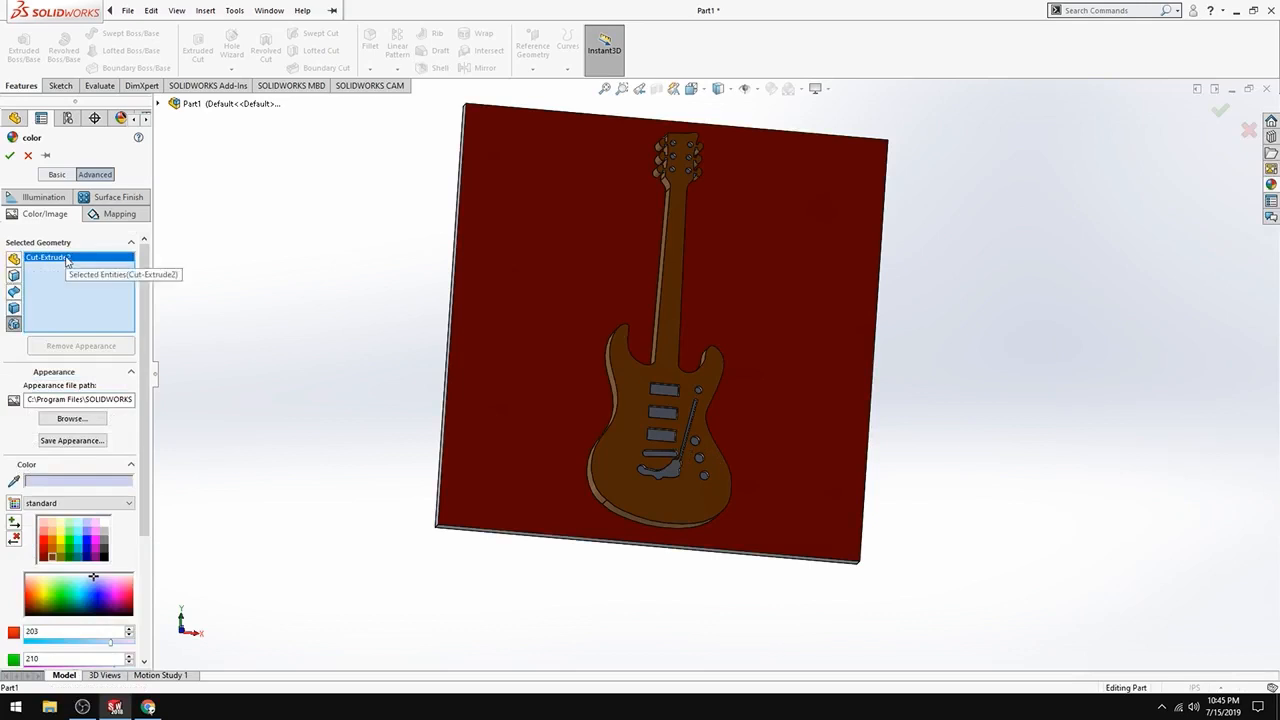
Try green, blue, red and black on the hardware cut, and apply standard dark gray (red 64, green 64)
{"action": "left_click", "coordinate": [71, 546]}
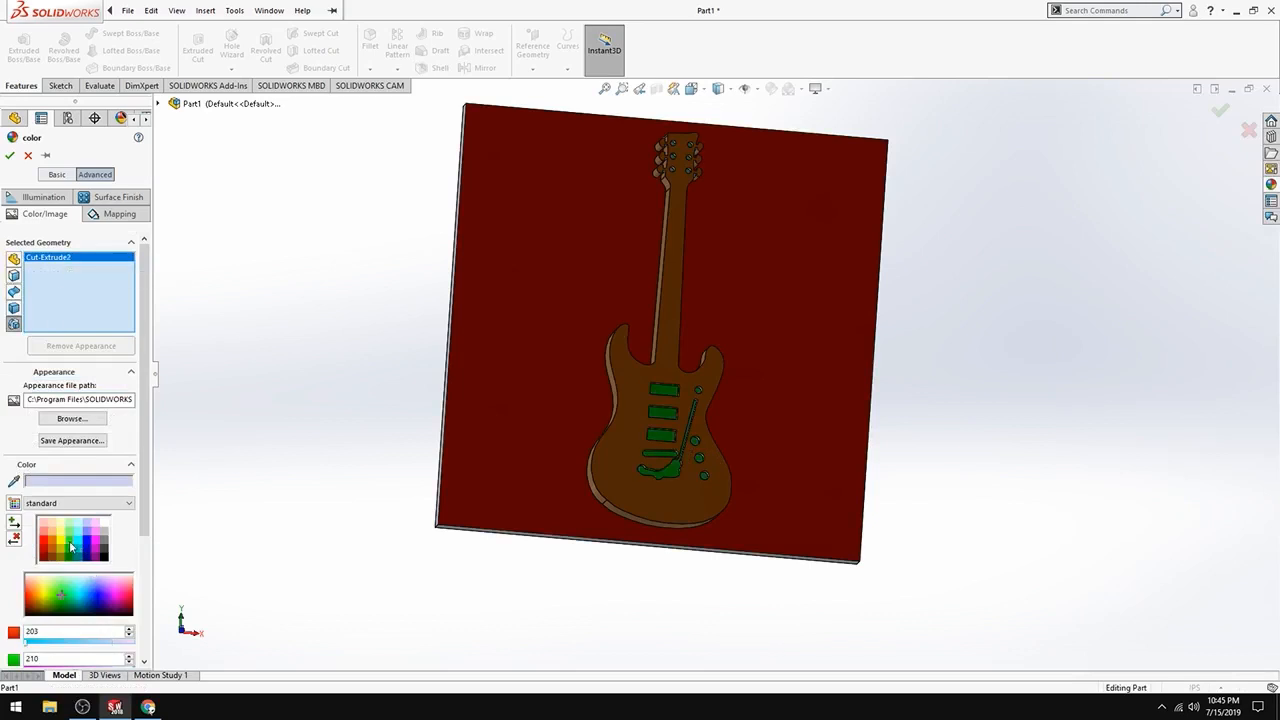
{"action": "left_click", "coordinate": [80, 544]}
{"action": "left_click", "coordinate": [89, 543]}
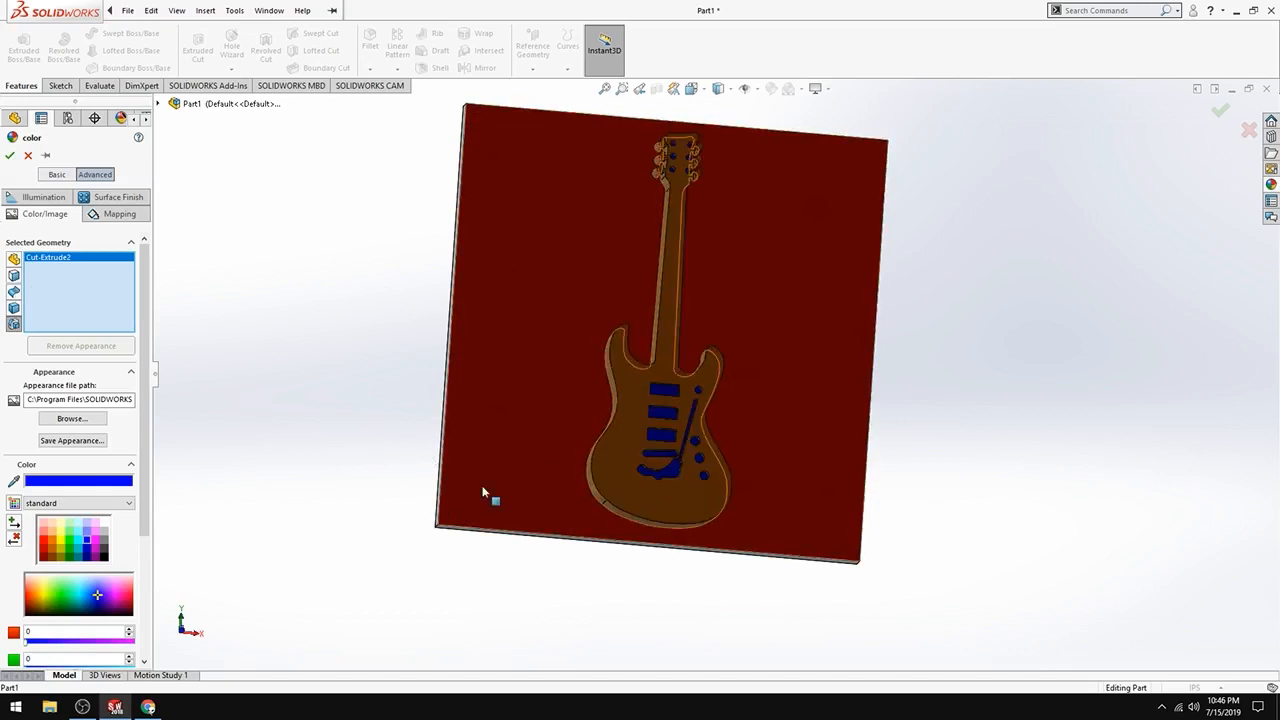
{"action": "left_click", "coordinate": [46, 544]}
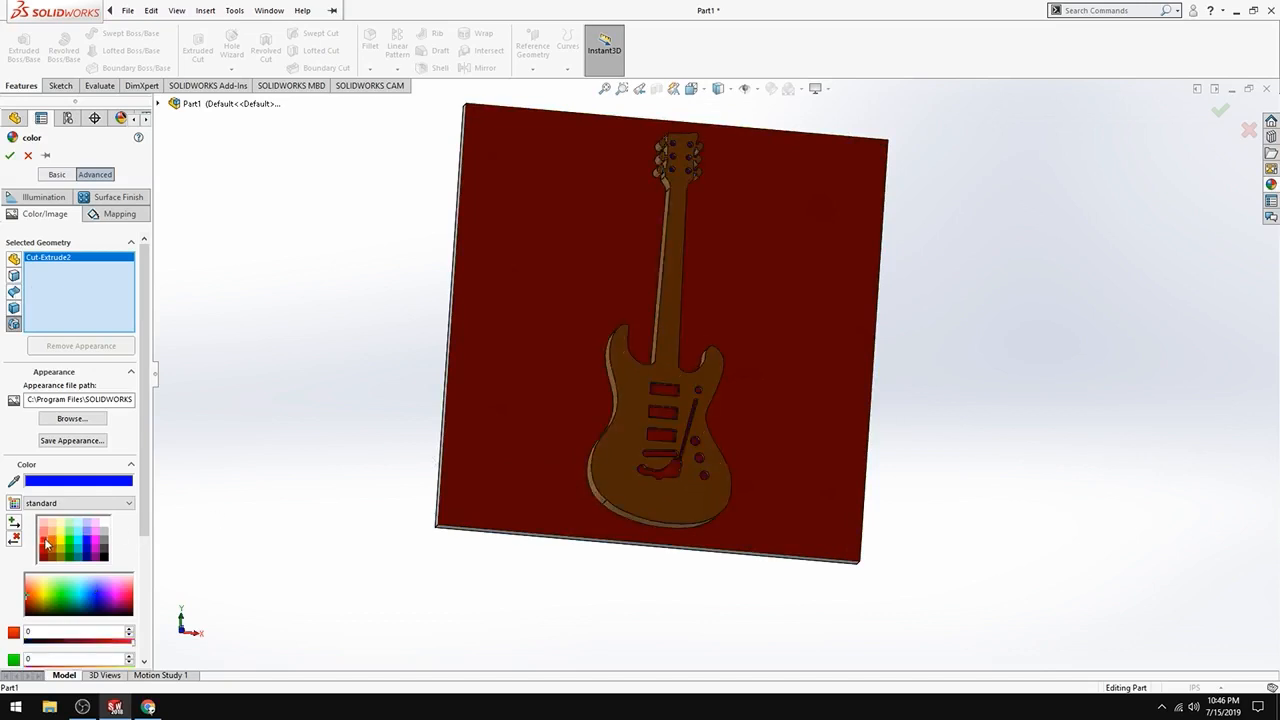
{"action": "left_click", "coordinate": [104, 557]}
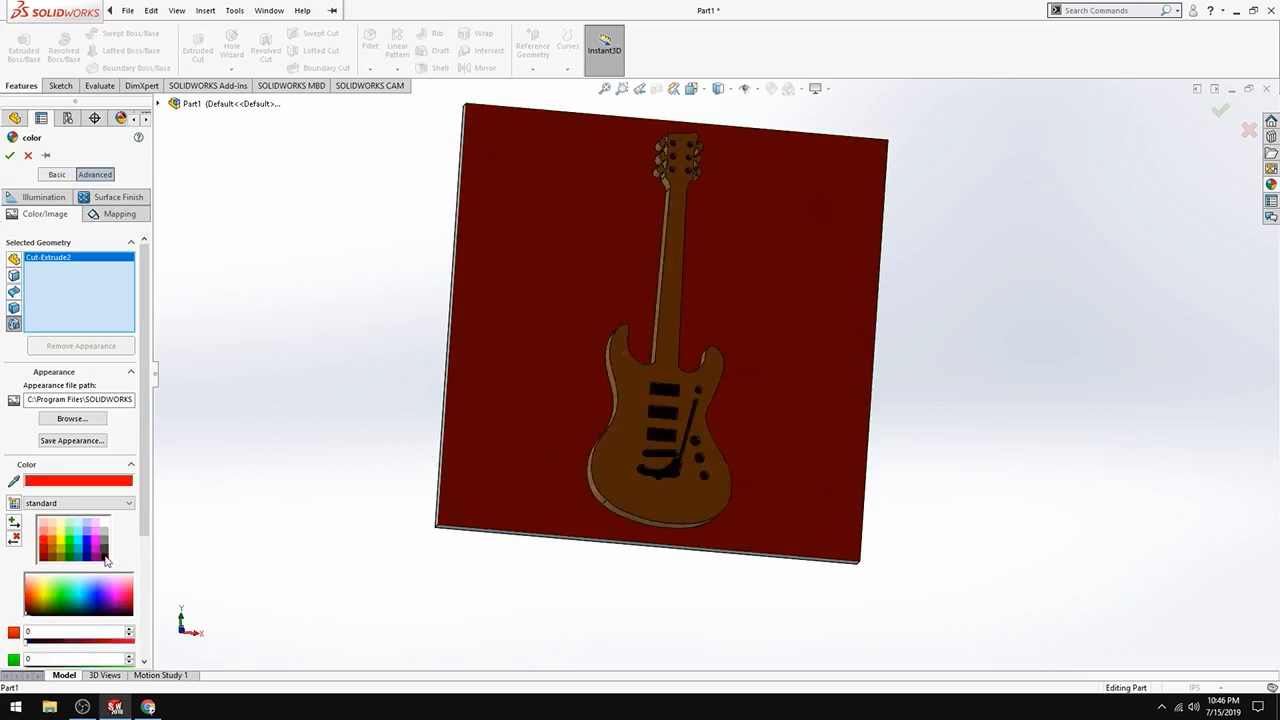
{"action": "left_click", "coordinate": [105, 549]}
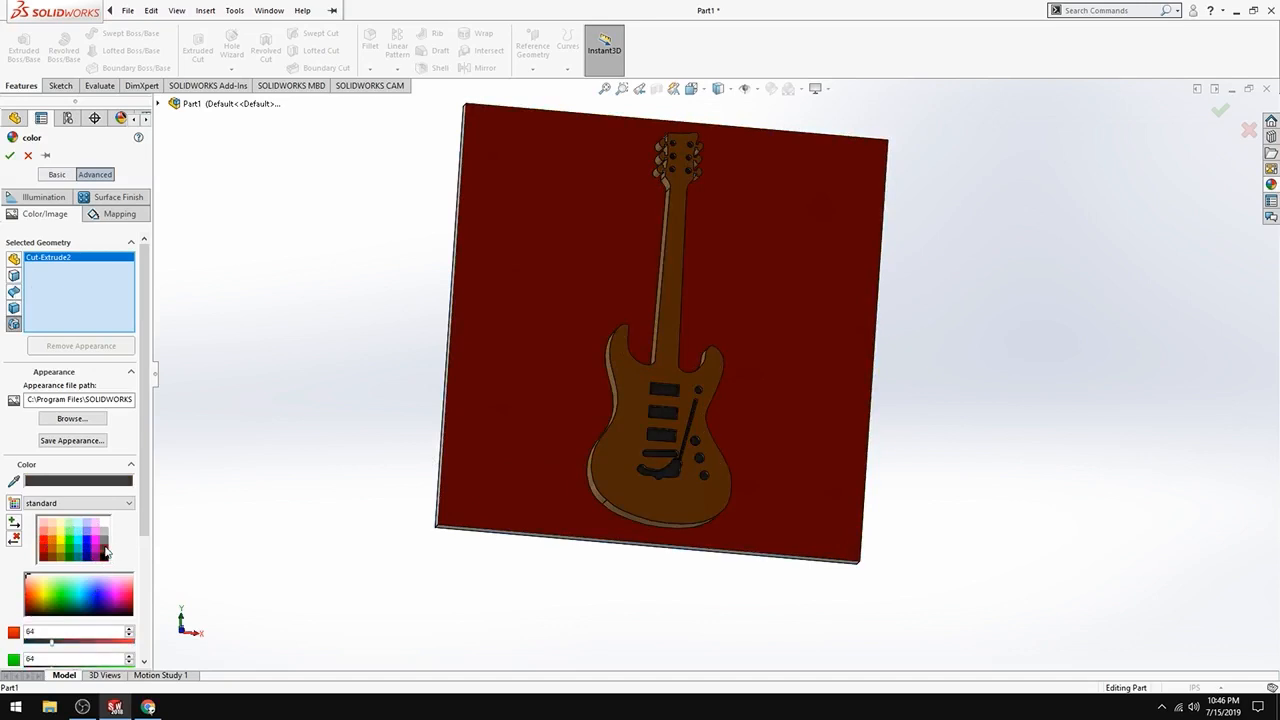
{"action": "left_click", "coordinate": [9, 155]}
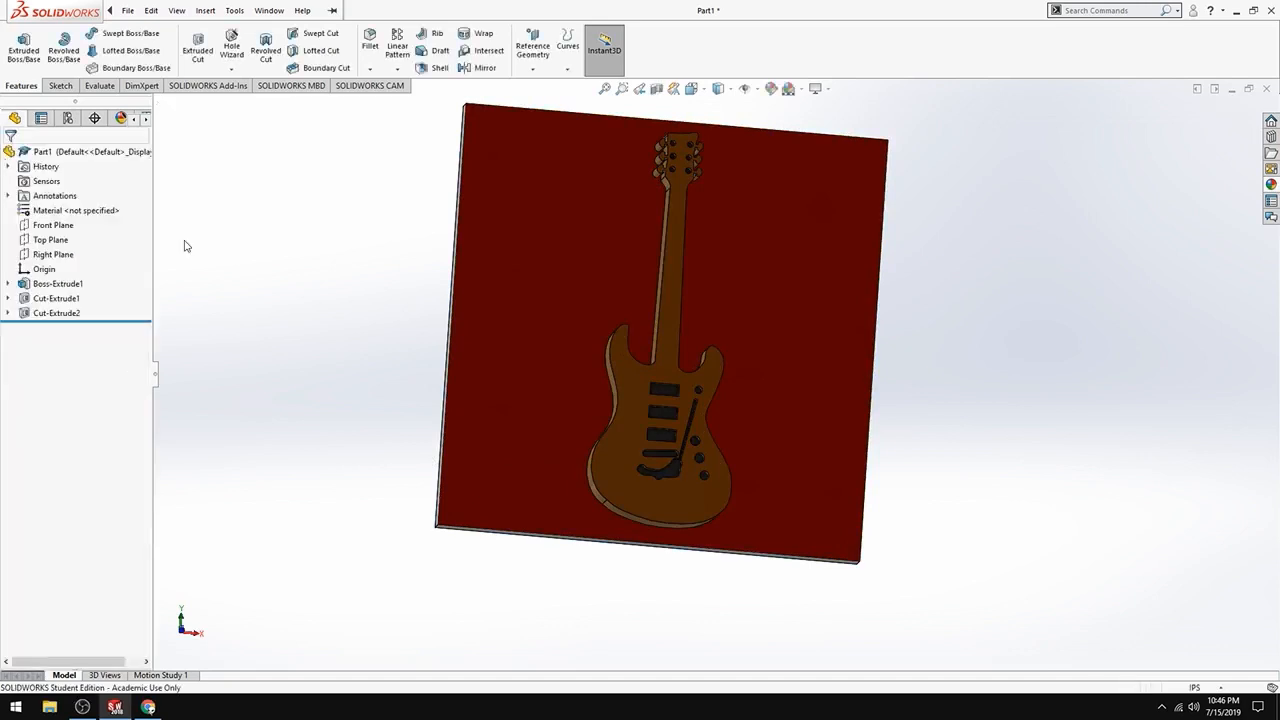
Save the colored part in the Downloads folder under the file name guitar
{"action": "scroll", "coordinate": [776, 365], "scroll_direction": "up", "scroll_amount": 2}
{"action": "scroll", "coordinate": [778, 380], "scroll_direction": "down", "scroll_amount": 3}
{"action": "middle_click_drag", "start_coordinate": [786, 437], "coordinate": [717, 409]}
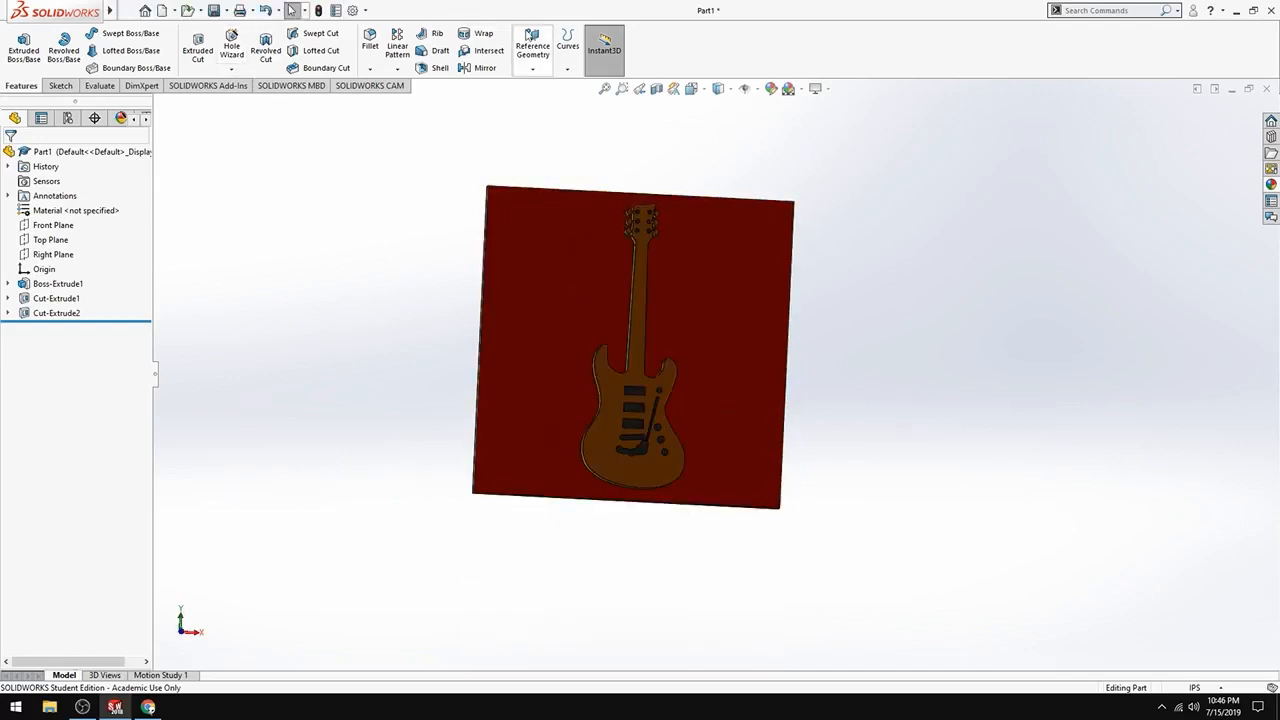
{"action": "left_click", "coordinate": [128, 10]}
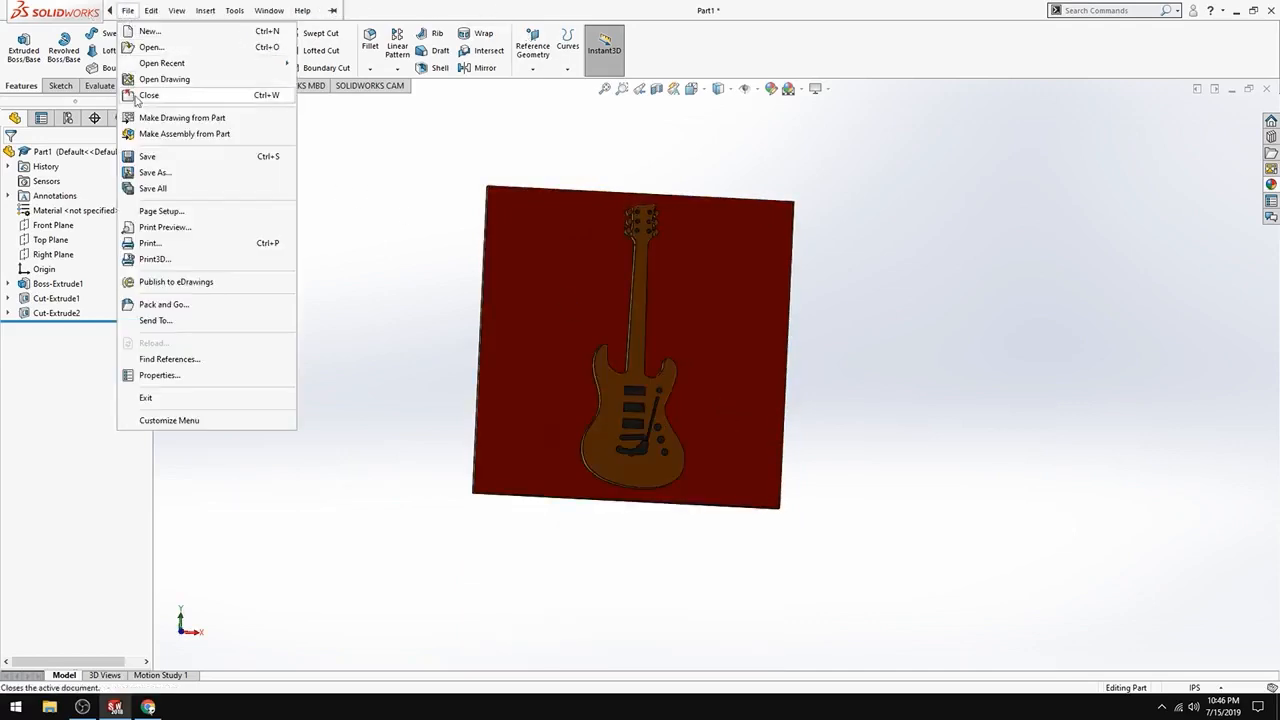
{"action": "left_click", "coordinate": [153, 172]}
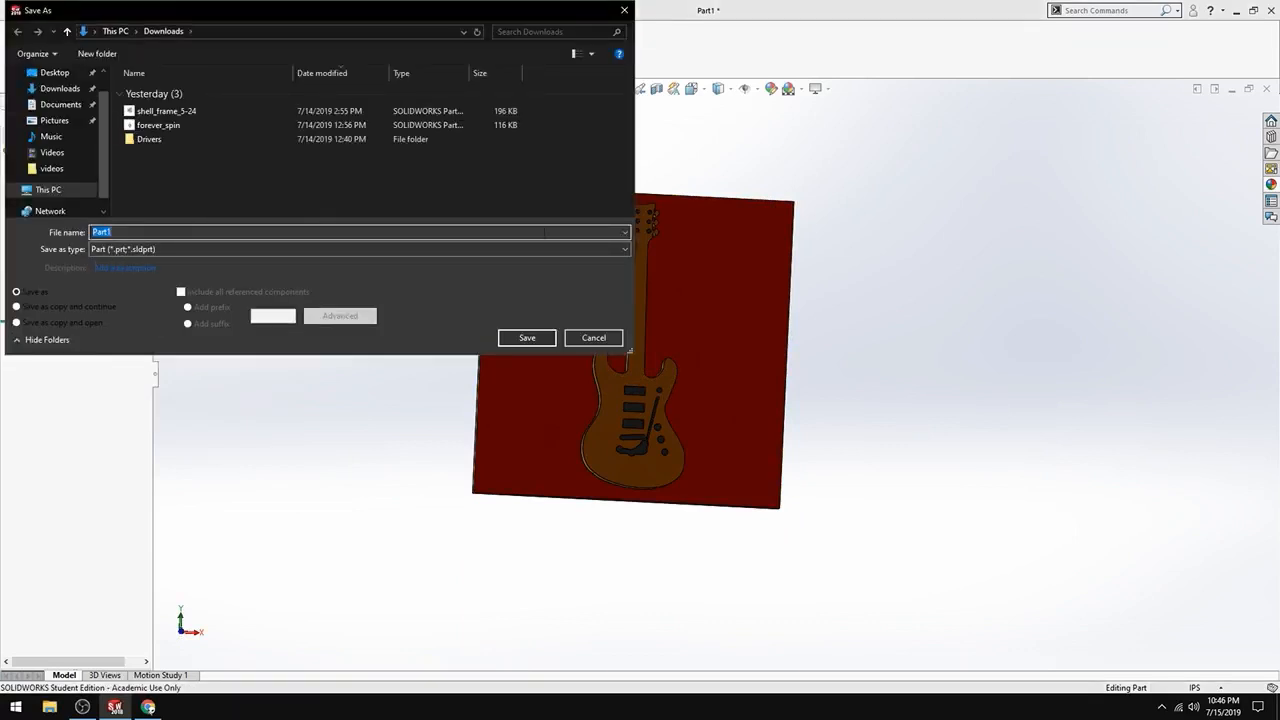
{"action": "type", "text": "guitar"}
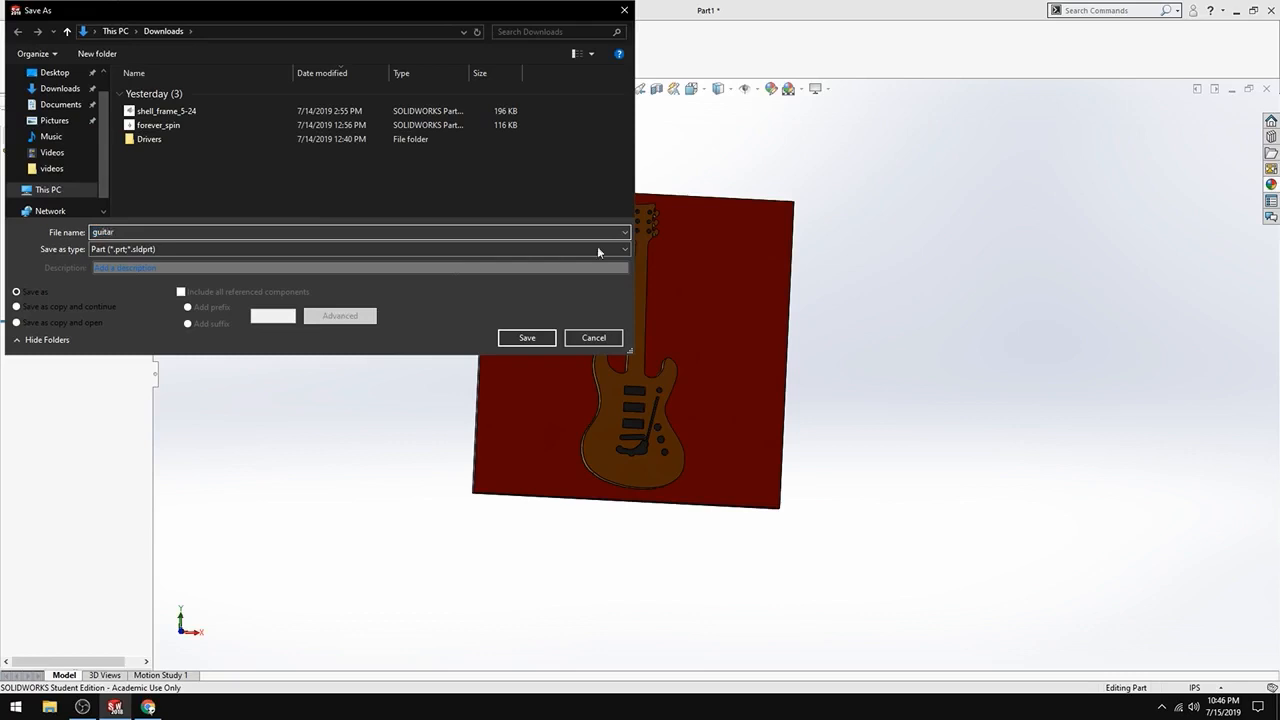
{"action": "left_click", "coordinate": [527, 337]}
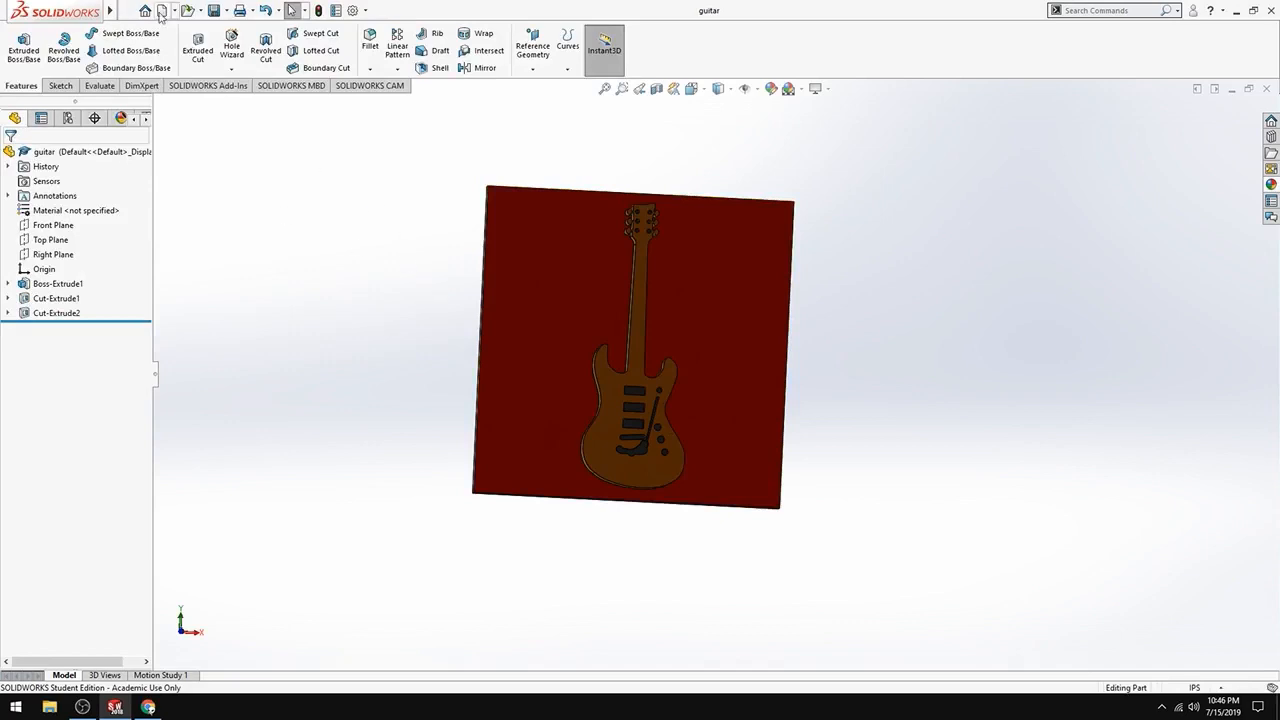
Save a copy of the guitar part in VRML (*.wrl) format in the Downloads folder
{"action": "left_click", "coordinate": [128, 10]}
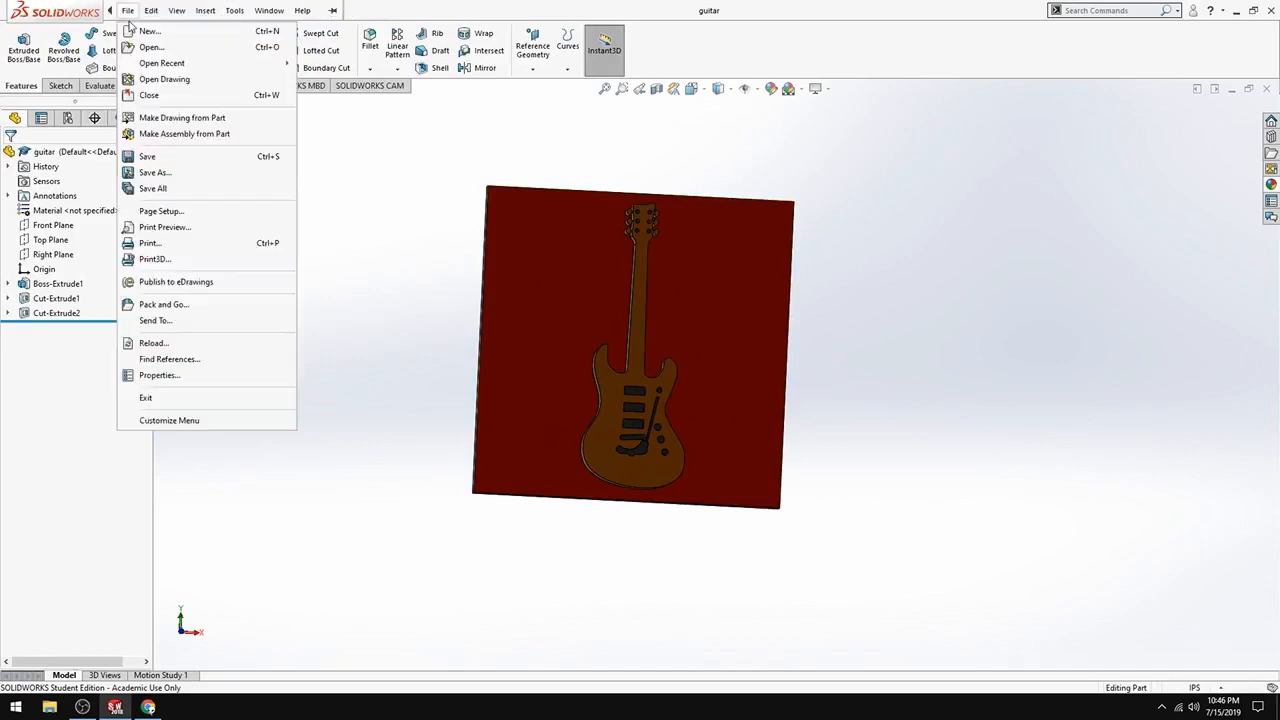
{"action": "left_click", "coordinate": [162, 172]}
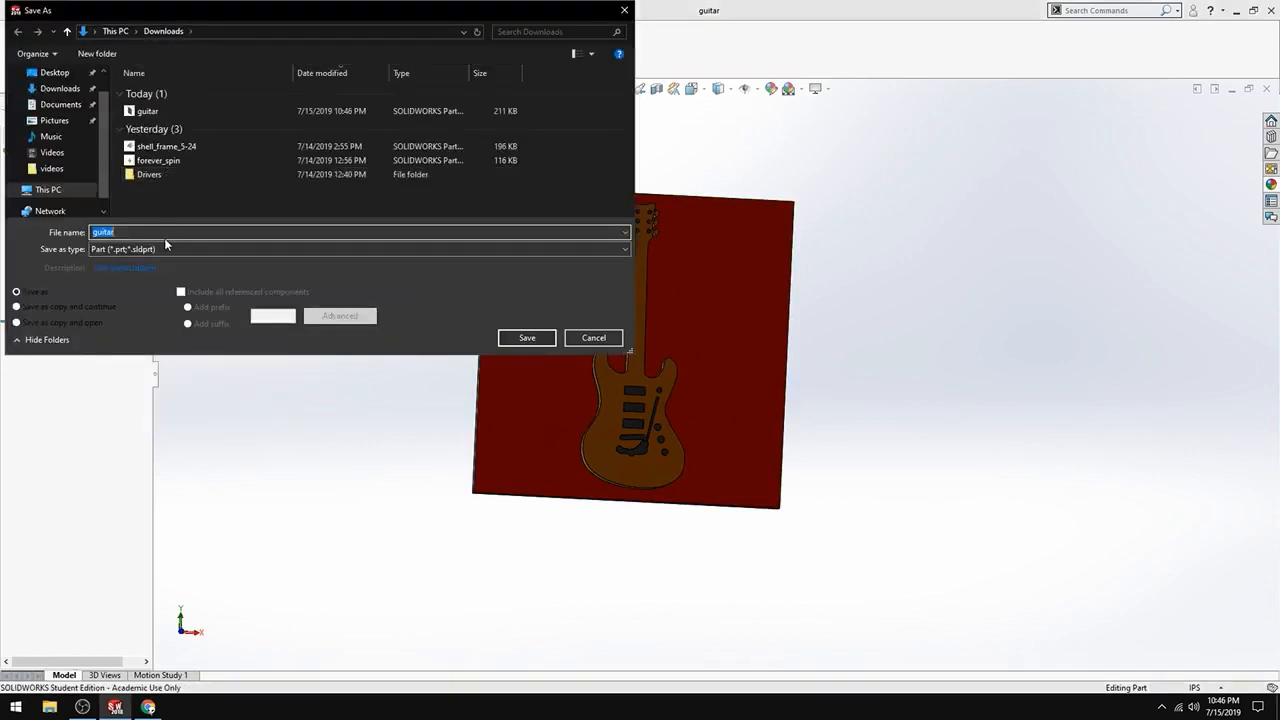
{"action": "left_click", "coordinate": [164, 249]}
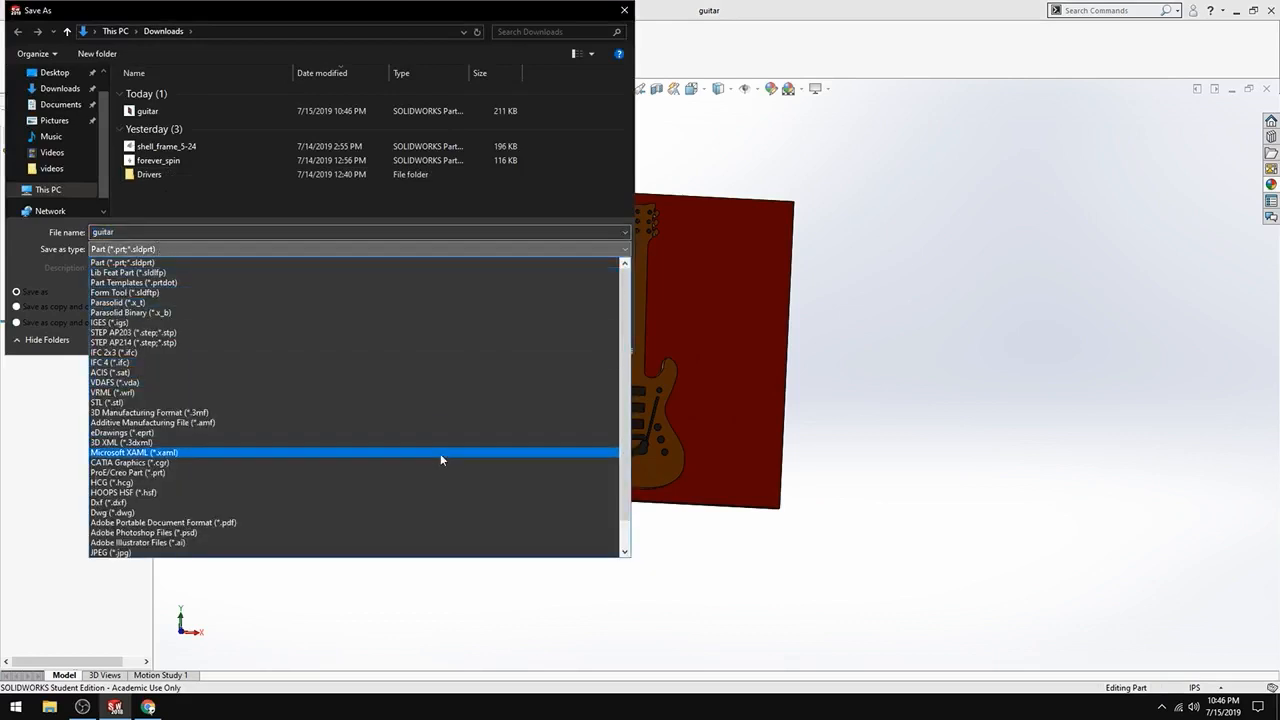
{"action": "left_click", "coordinate": [120, 393]}
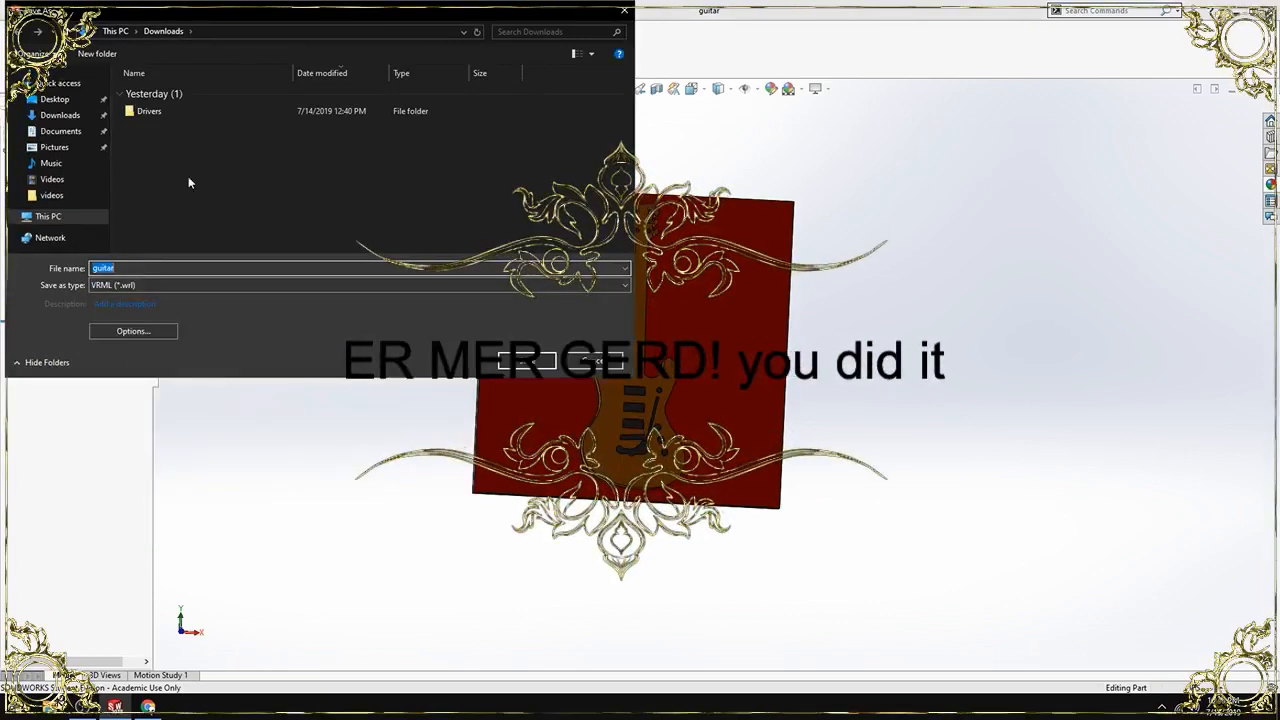
{"action": "left_click", "coordinate": [539, 360]}
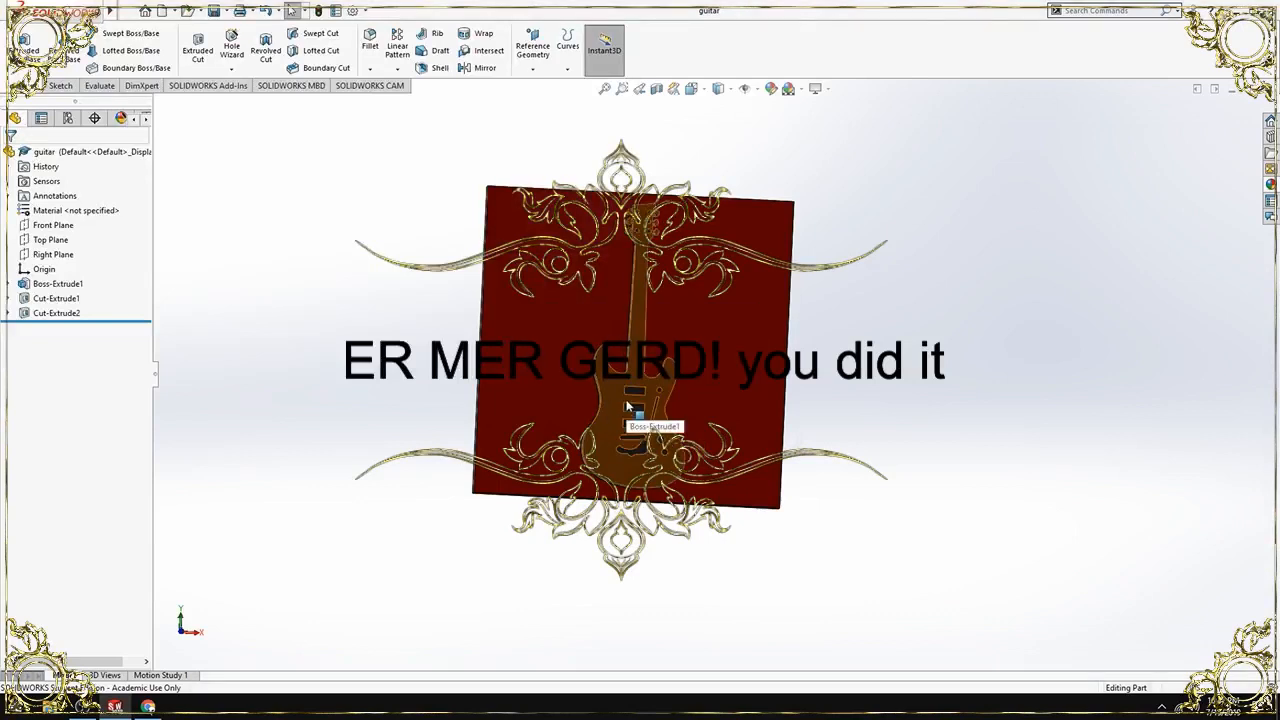
{"action": "middle_click_drag", "start_coordinate": [914, 421], "coordinate": [870, 424]}
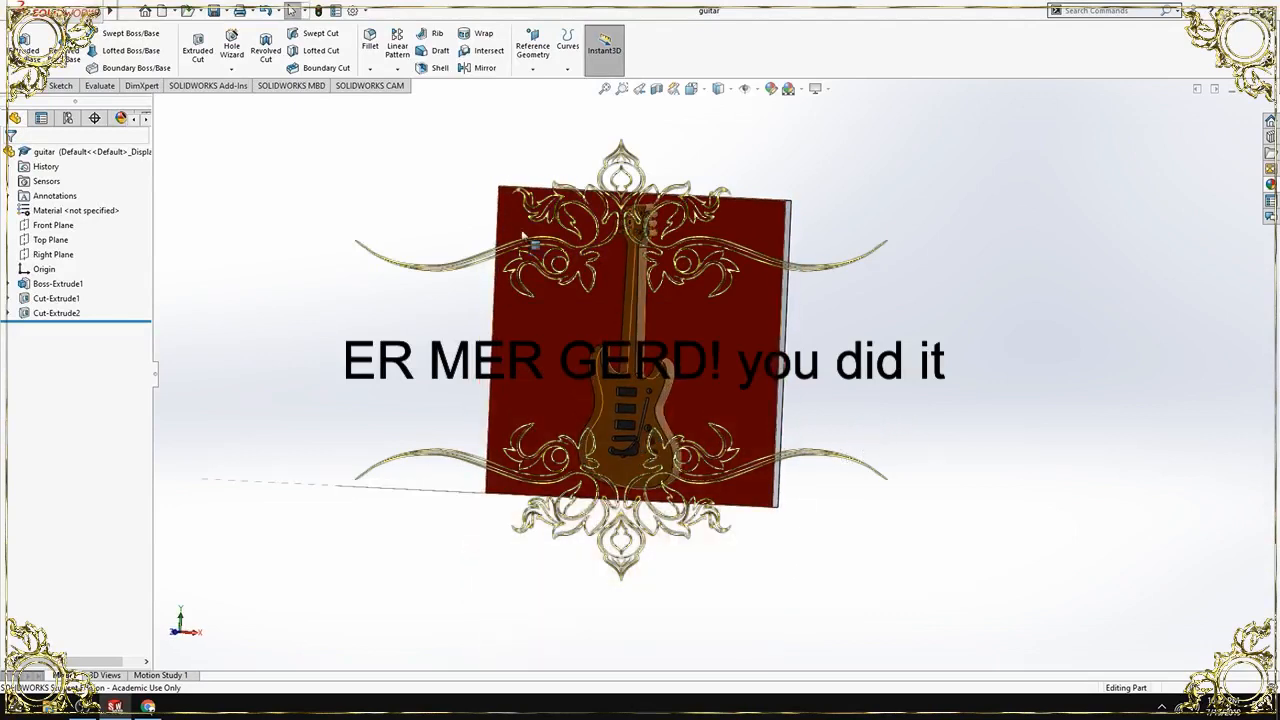
{"action": "middle_click_drag", "start_coordinate": [545, 343], "coordinate": [684, 366]}
{"action": "scroll", "coordinate": [683, 366], "scroll_direction": "up", "scroll_amount": 4}
{"action": "scroll", "coordinate": [683, 366], "scroll_direction": "down", "scroll_amount": 3}
{"action": "mouse_move", "coordinate": [751, 391]}
{"action": "middle_mouse_down"}
{"action": "mouse_move", "coordinate": [720, 400]}
{"action": "mouse_move", "coordinate": [734, 397]}
{"action": "middle_mouse_up"}
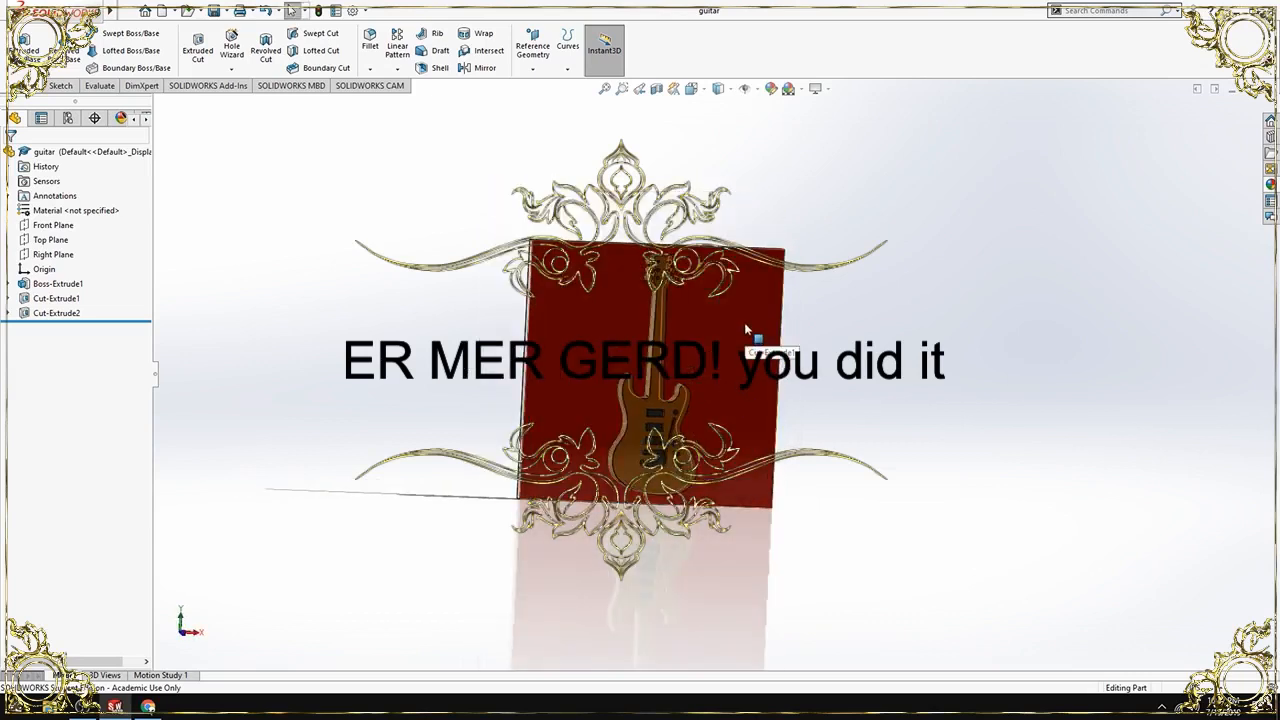